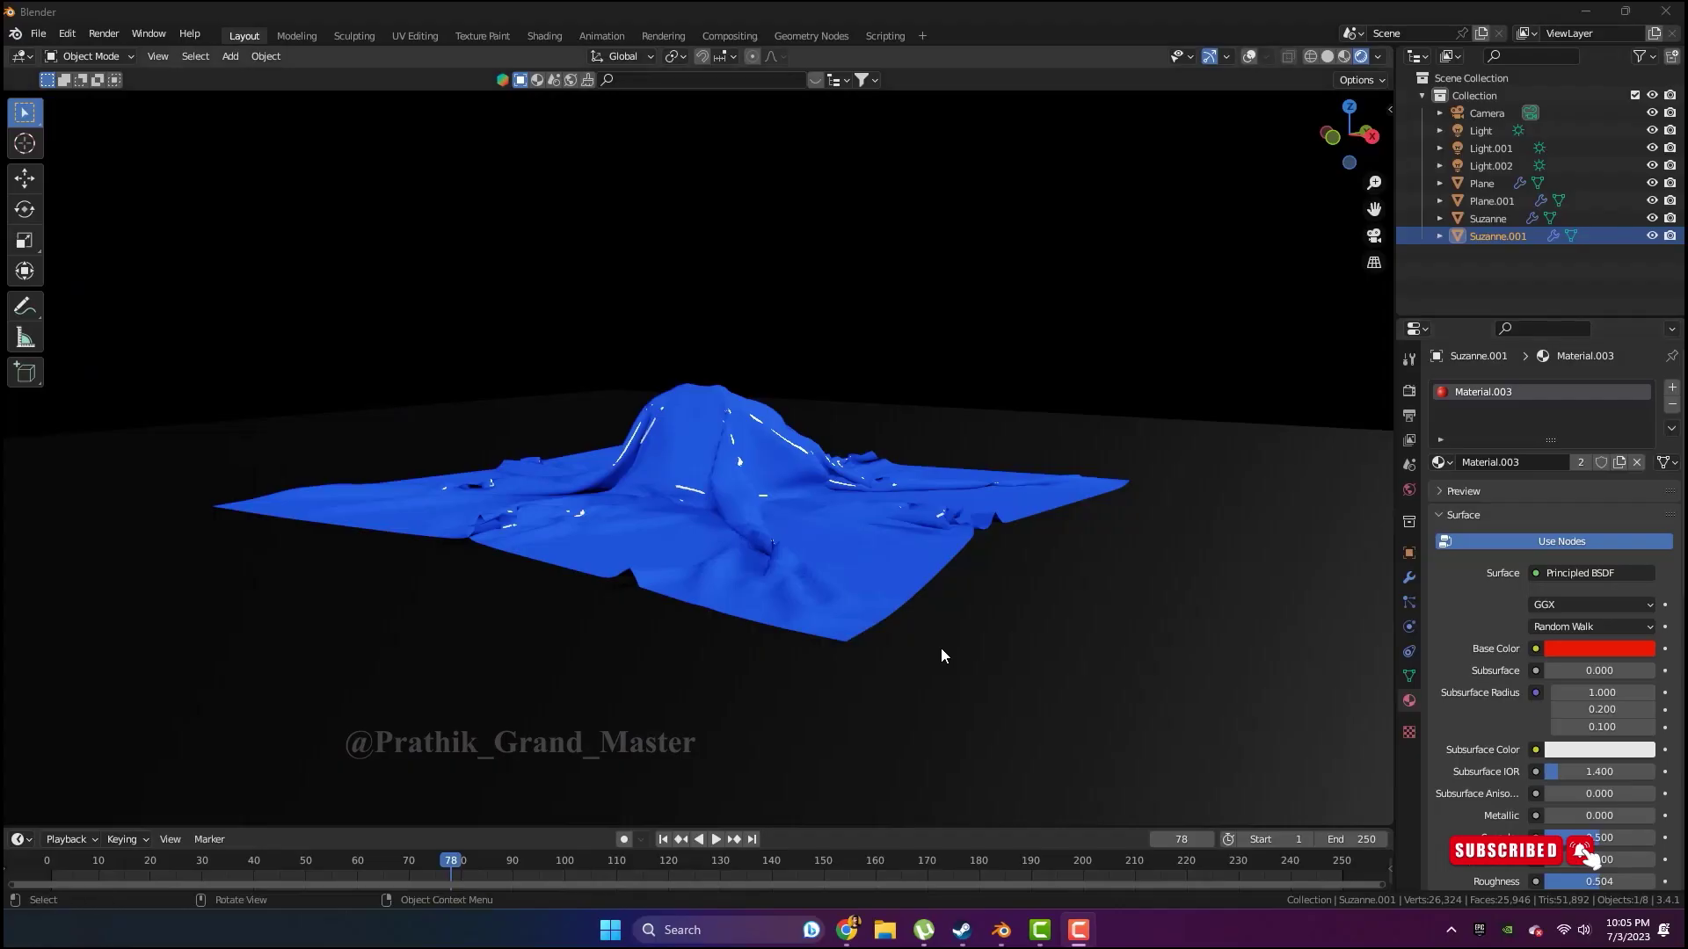
Replay the cloth draping from frame 1 and stop it at frame 65
middle_drag(534, 563, 1343, 544)
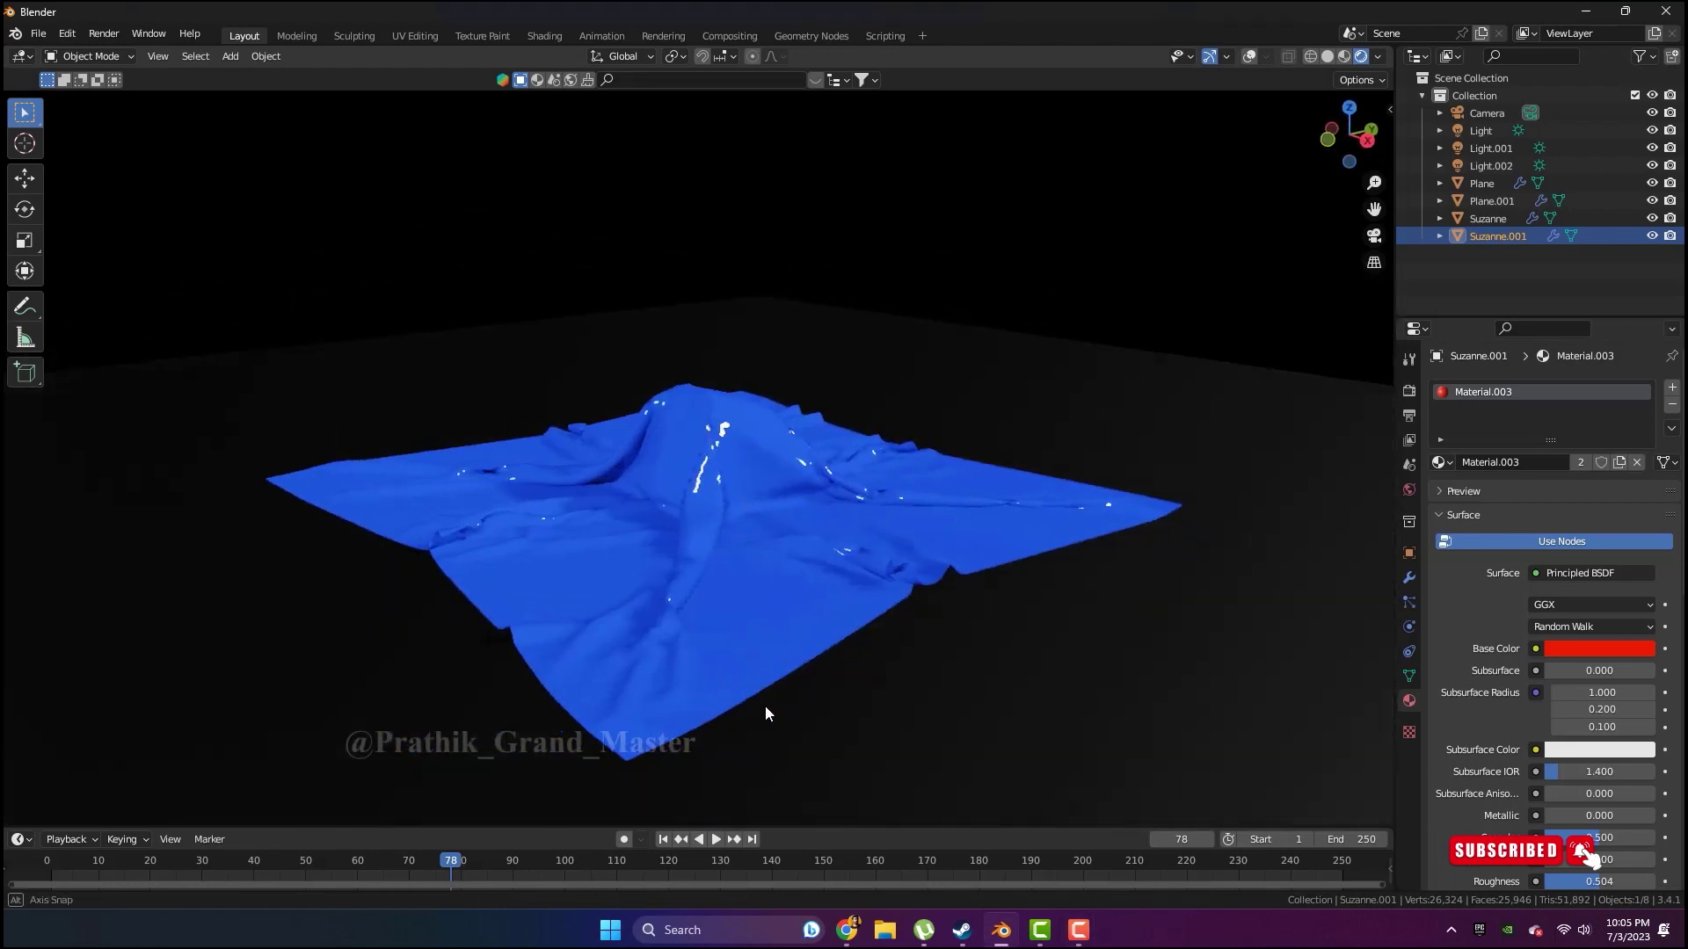
middle_drag(860, 691, 762, 705)
drag(437, 870, 50, 873)
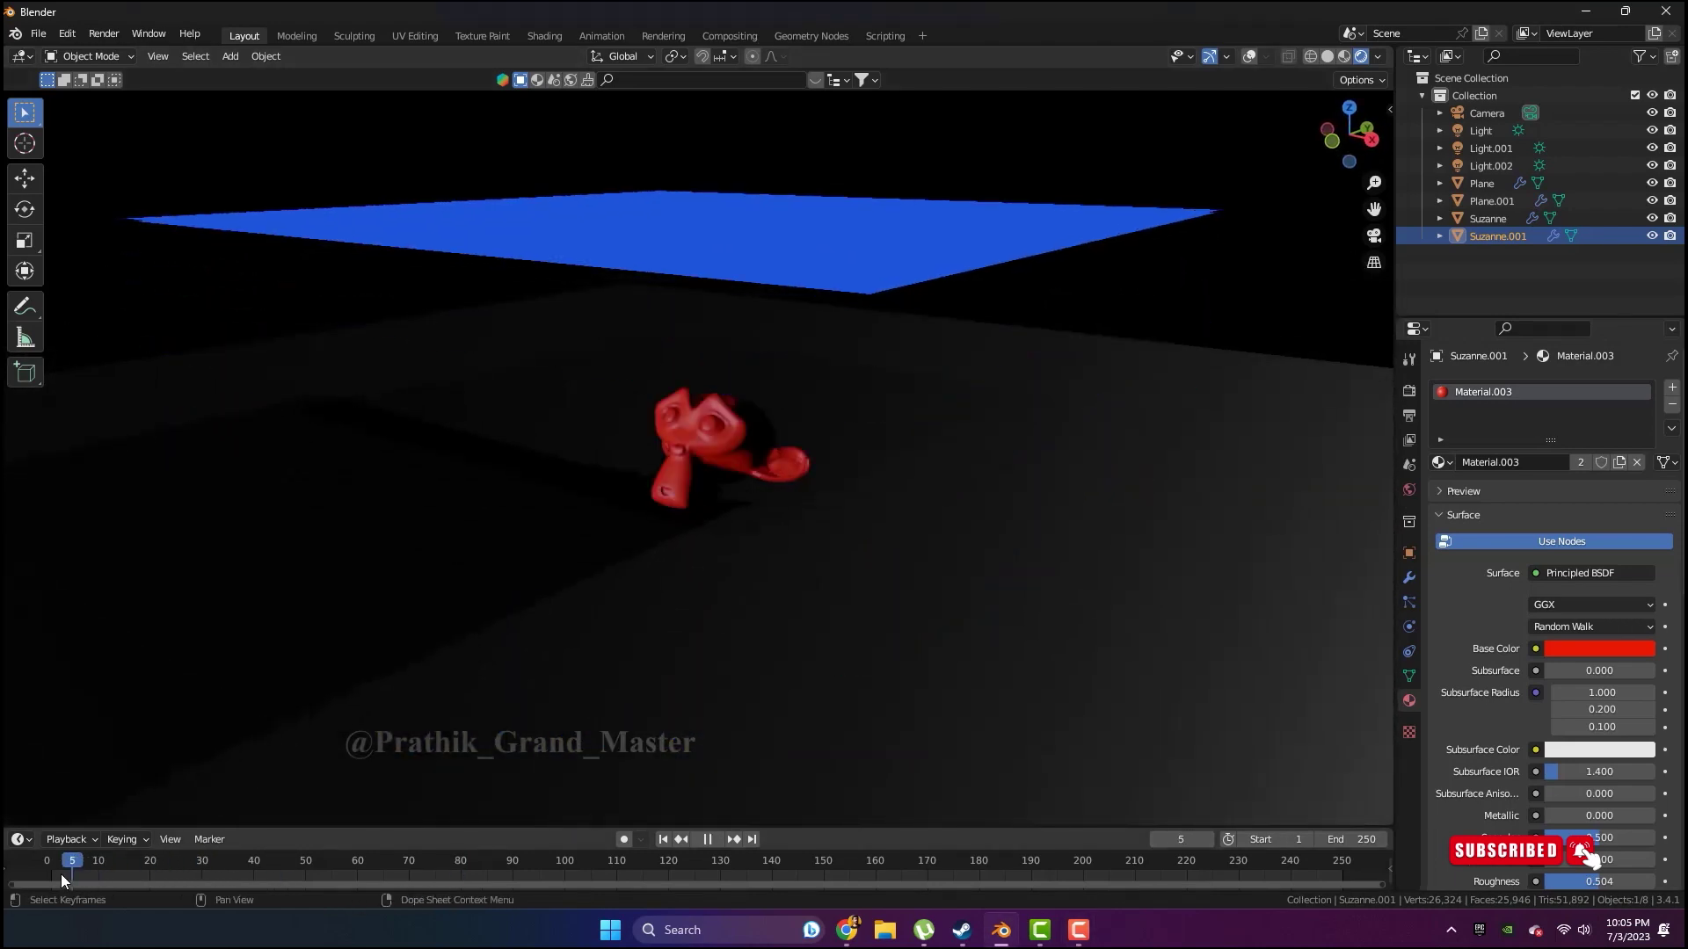
click(714, 839)
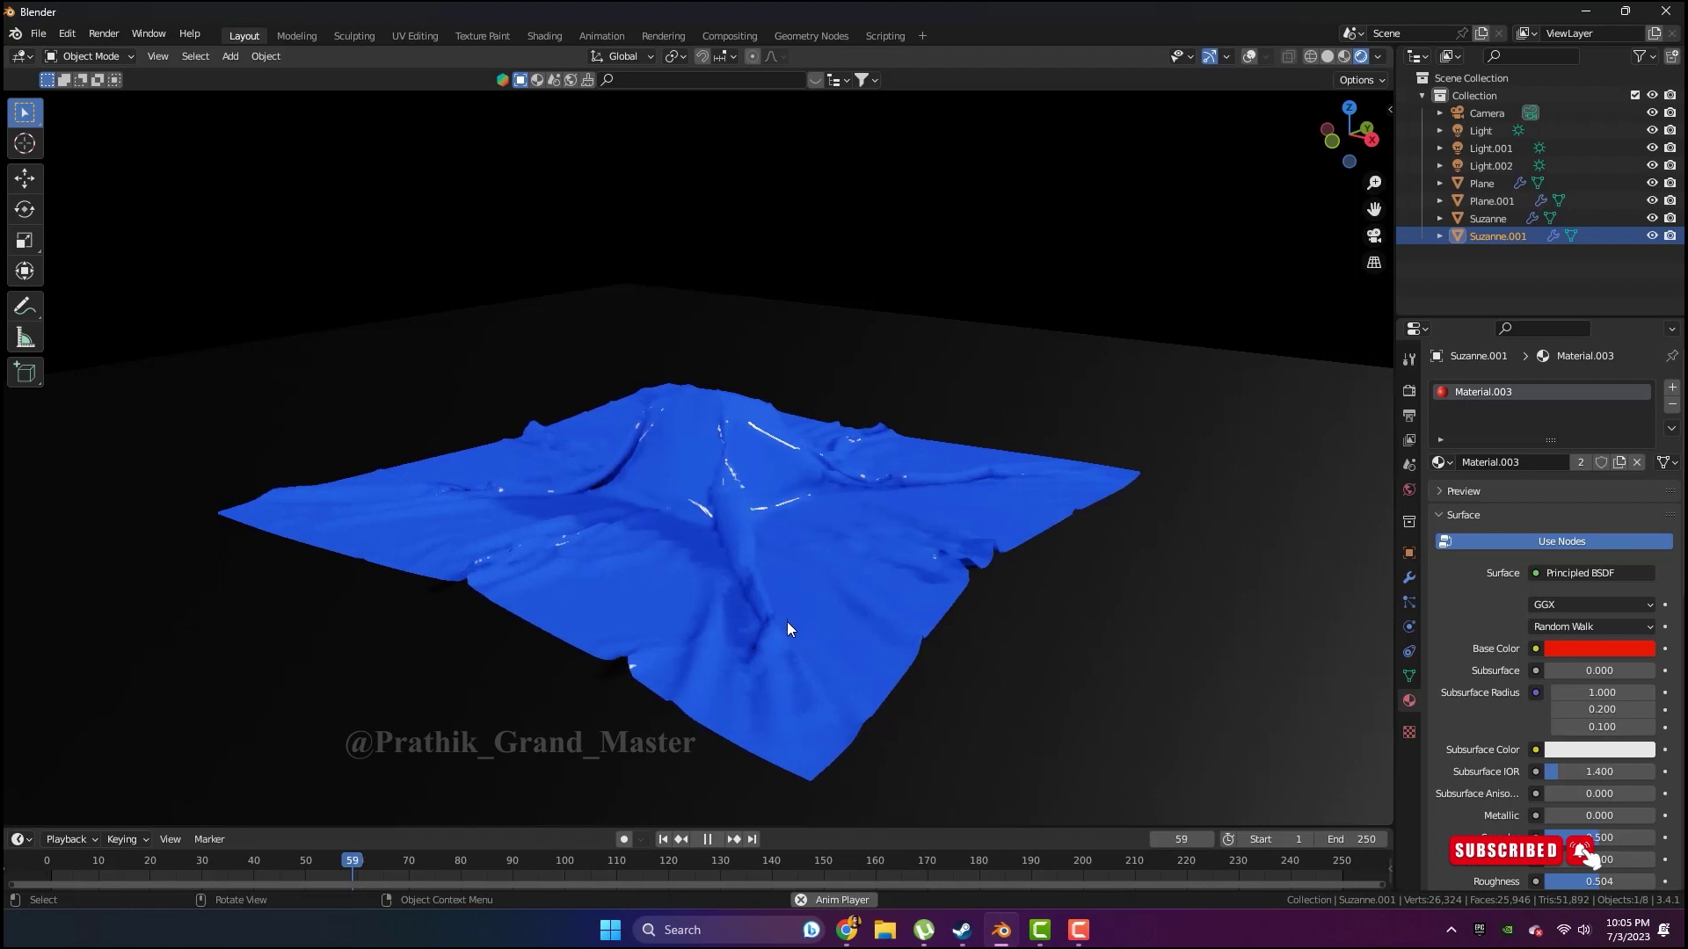
key(space)
mouse_move(798, 631)
middle_down()
mouse_move(1072, 666)
mouse_move(807, 587)
mouse_move(751, 590)
middle_up()
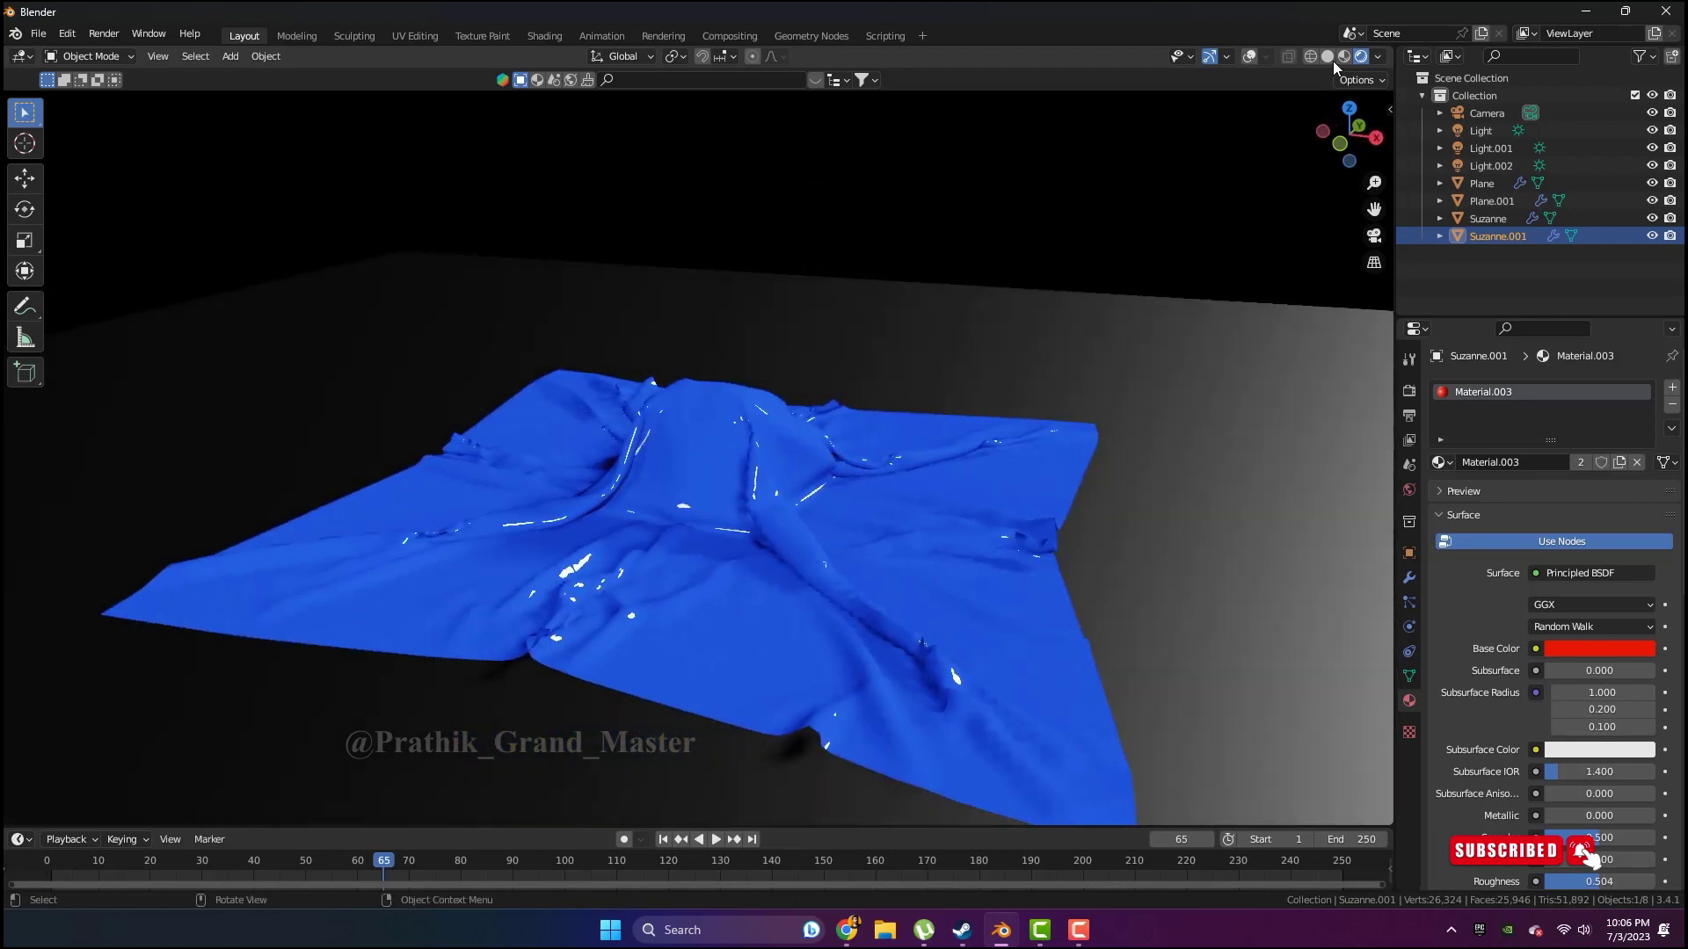
Show the whole scene zoomed out in Solid shading with overlays, selecting Plane.001
click(1327, 55)
click(1249, 55)
scroll(1018, 413, down, 3)
scroll(1017, 422, down, 3)
click(1011, 369)
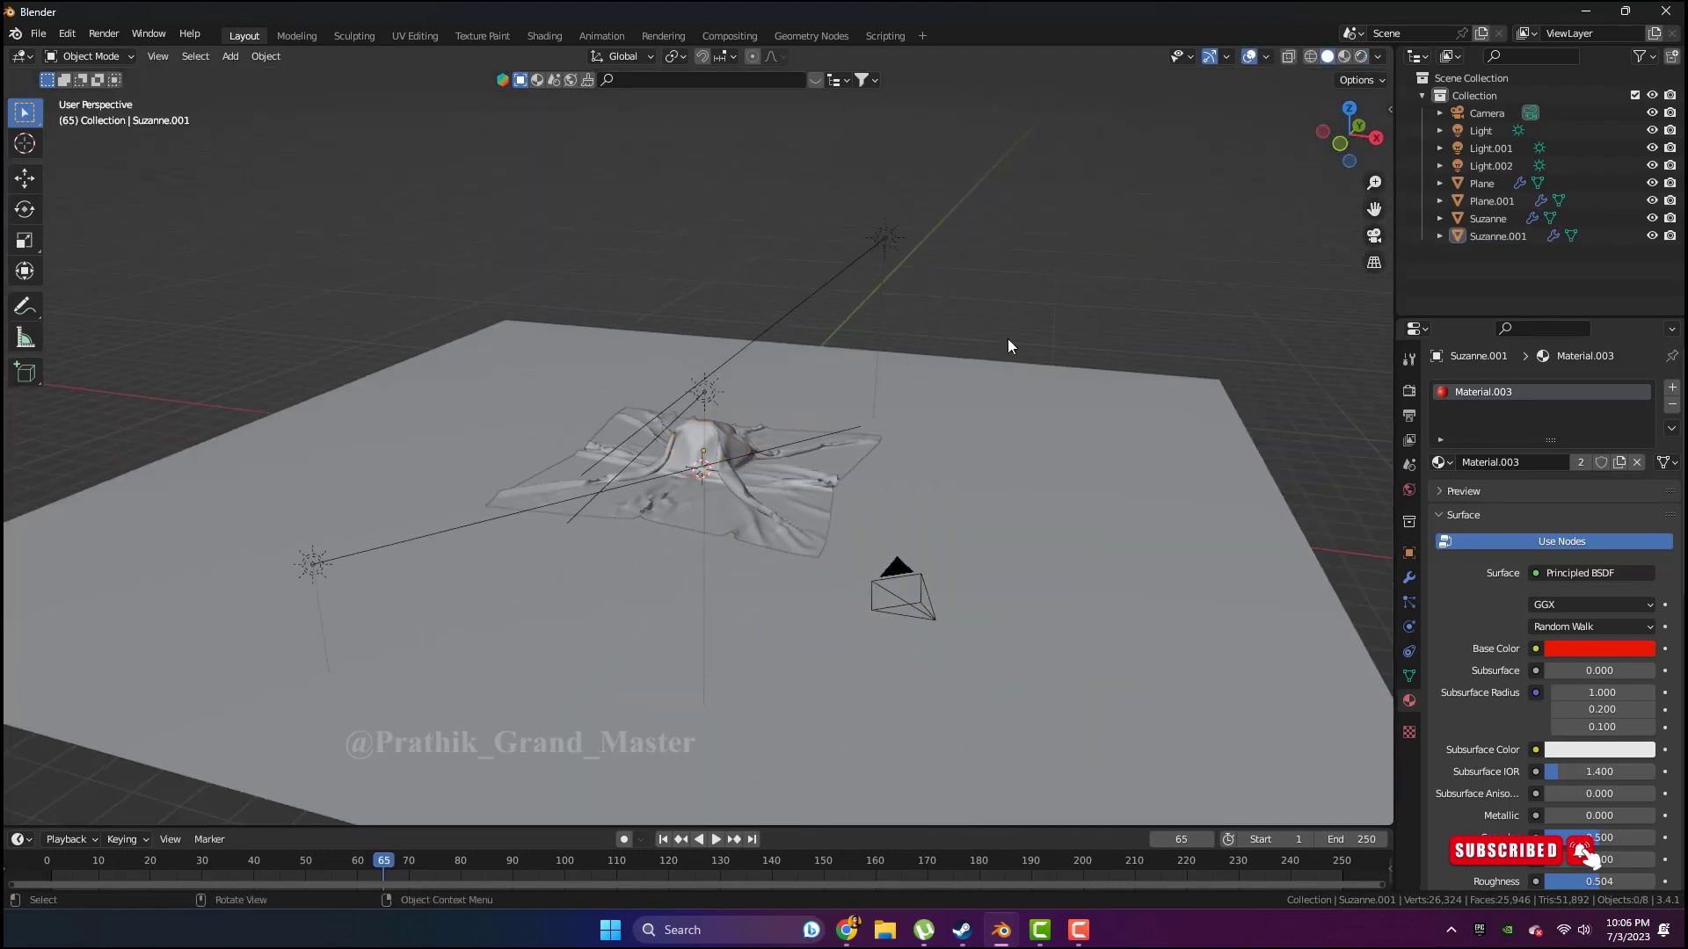
Delete everything except the camera and add a plane scaled about 31
middle_drag(1008, 339, 960, 492)
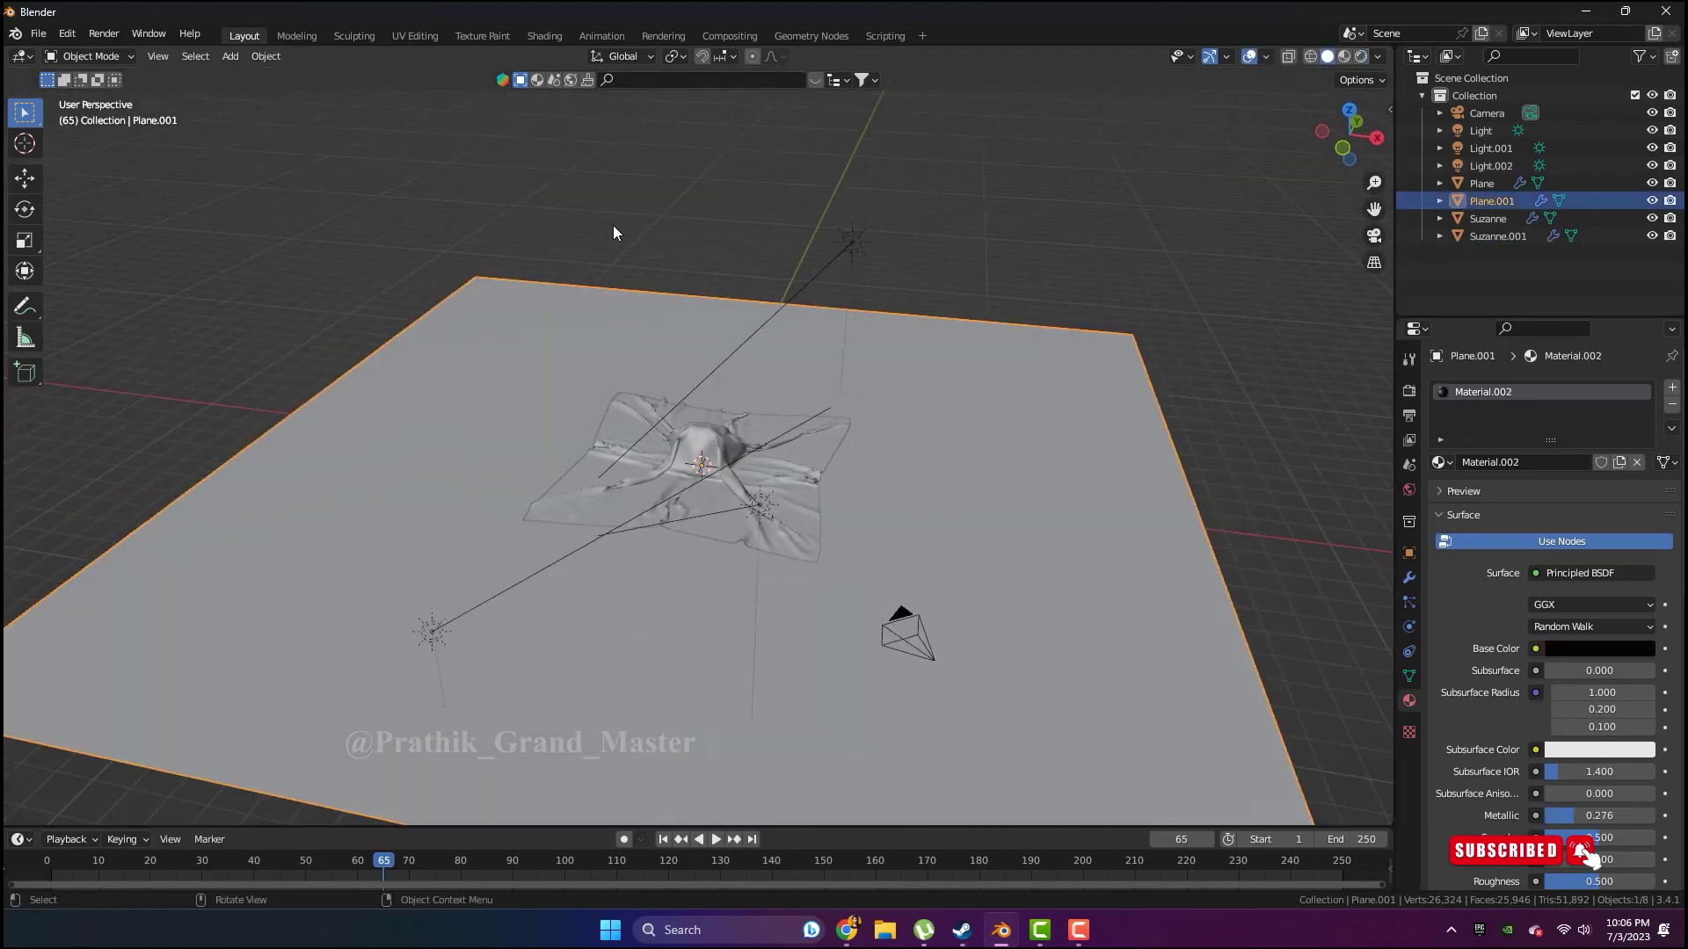
drag(615, 201, 879, 489)
key(Delete)
key(shift+a)
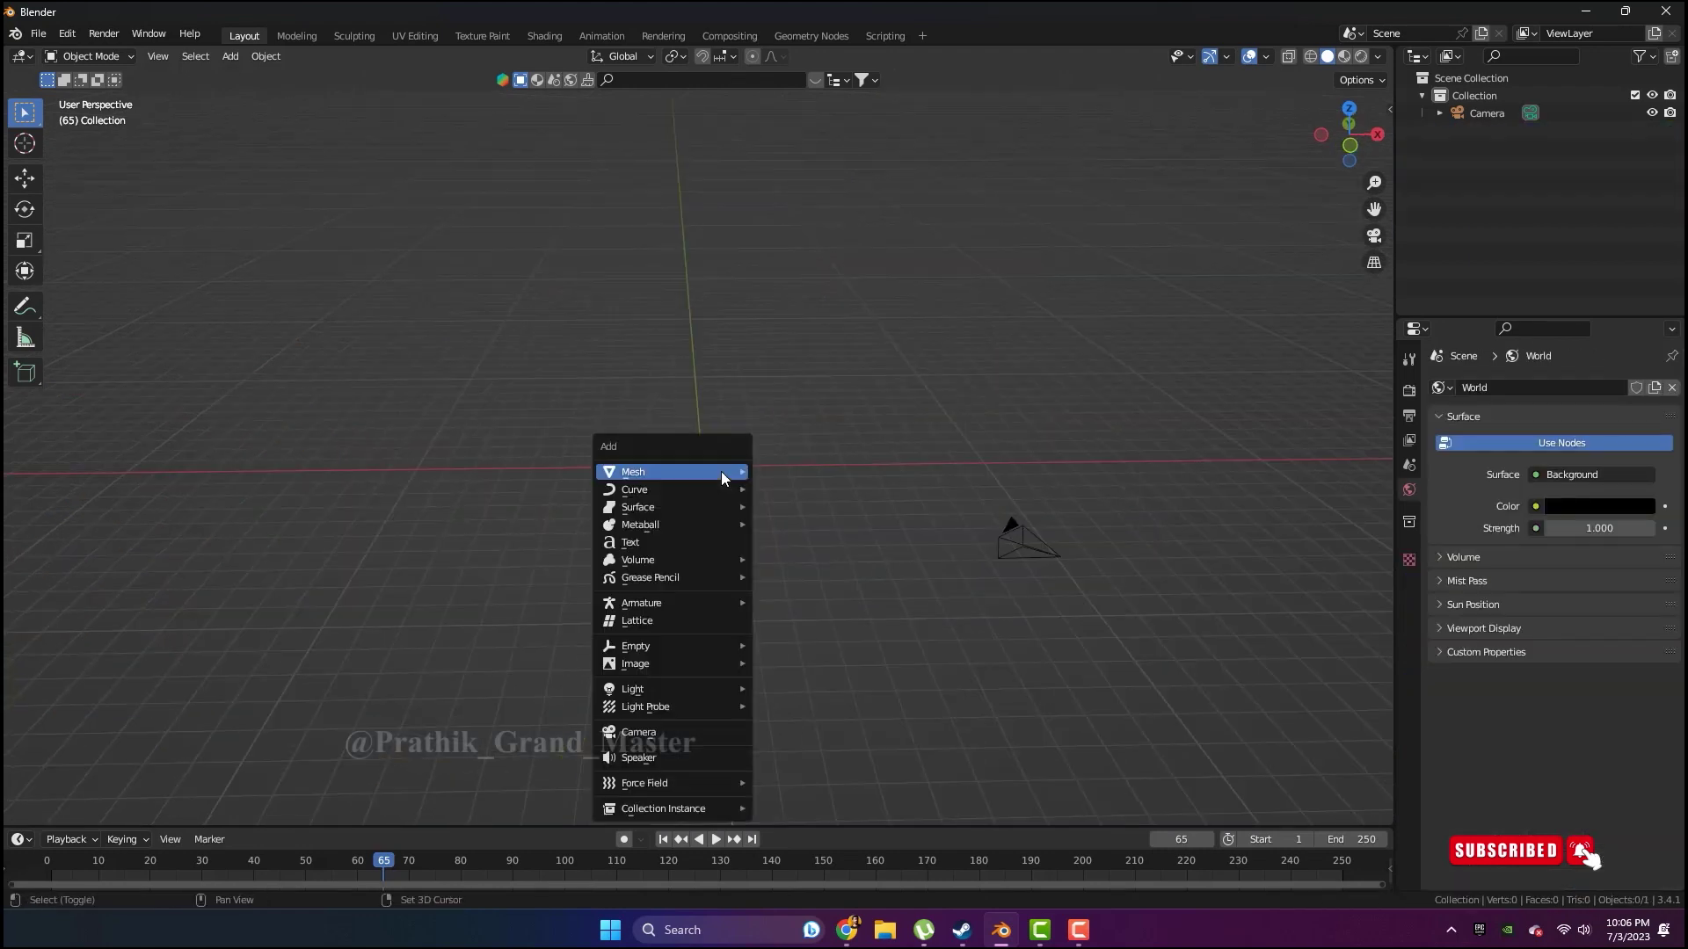
click(805, 475)
key(s)
click(768, 606)
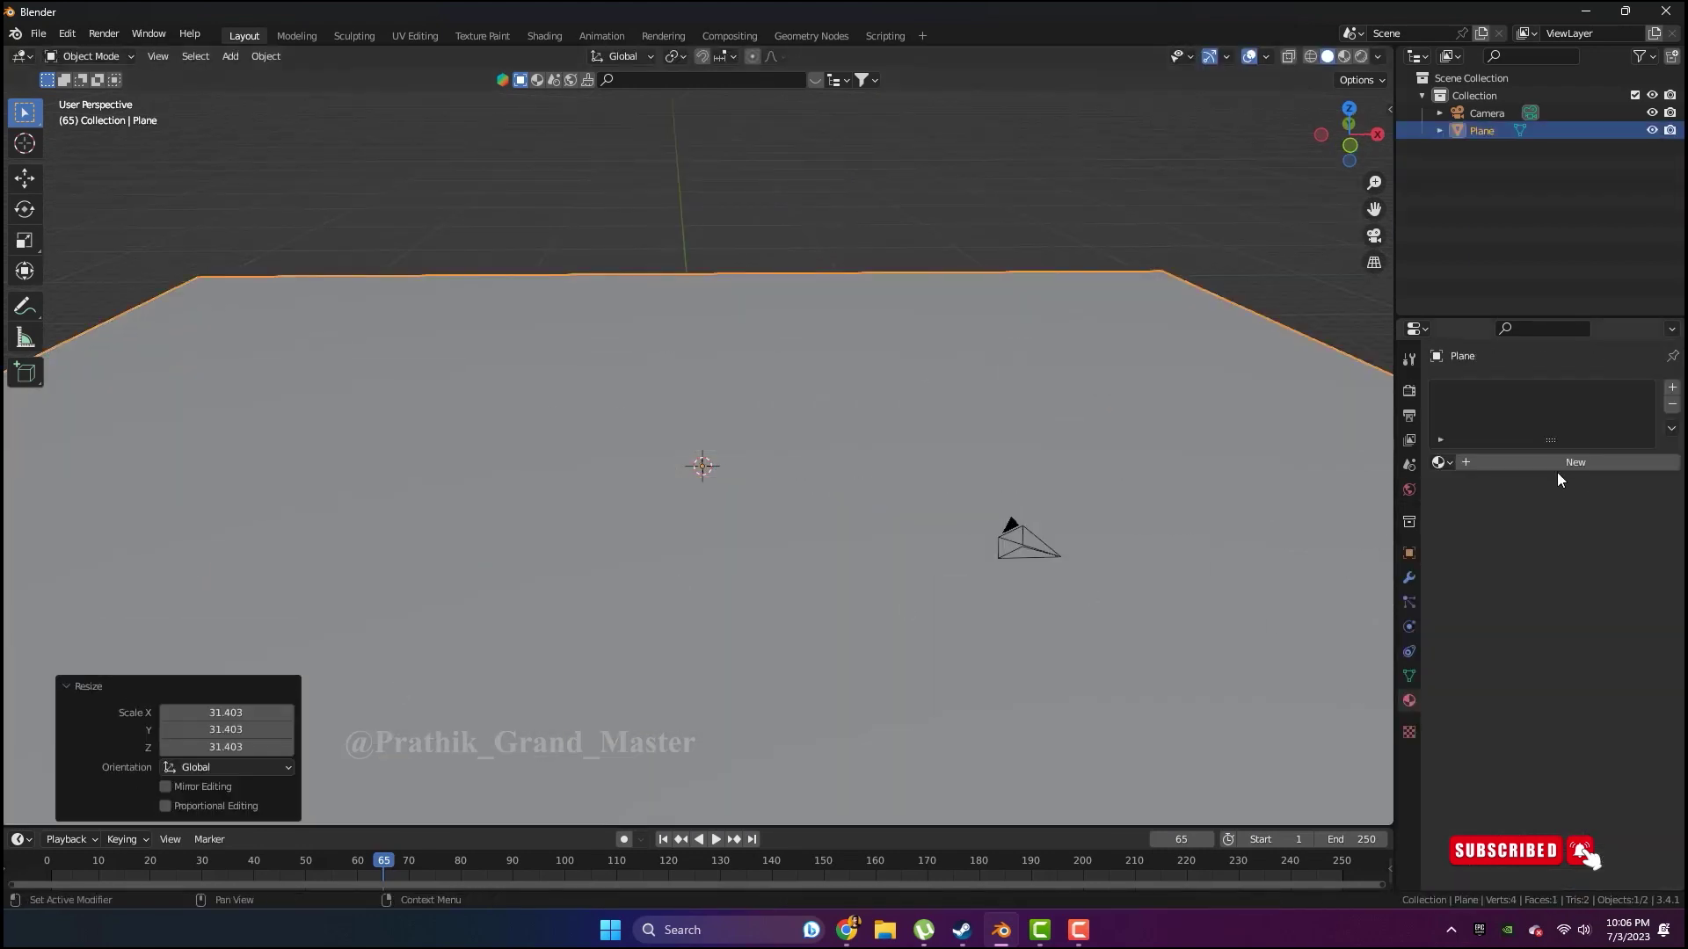
Give the plane a new Floor material with a black base colour
click(1557, 463)
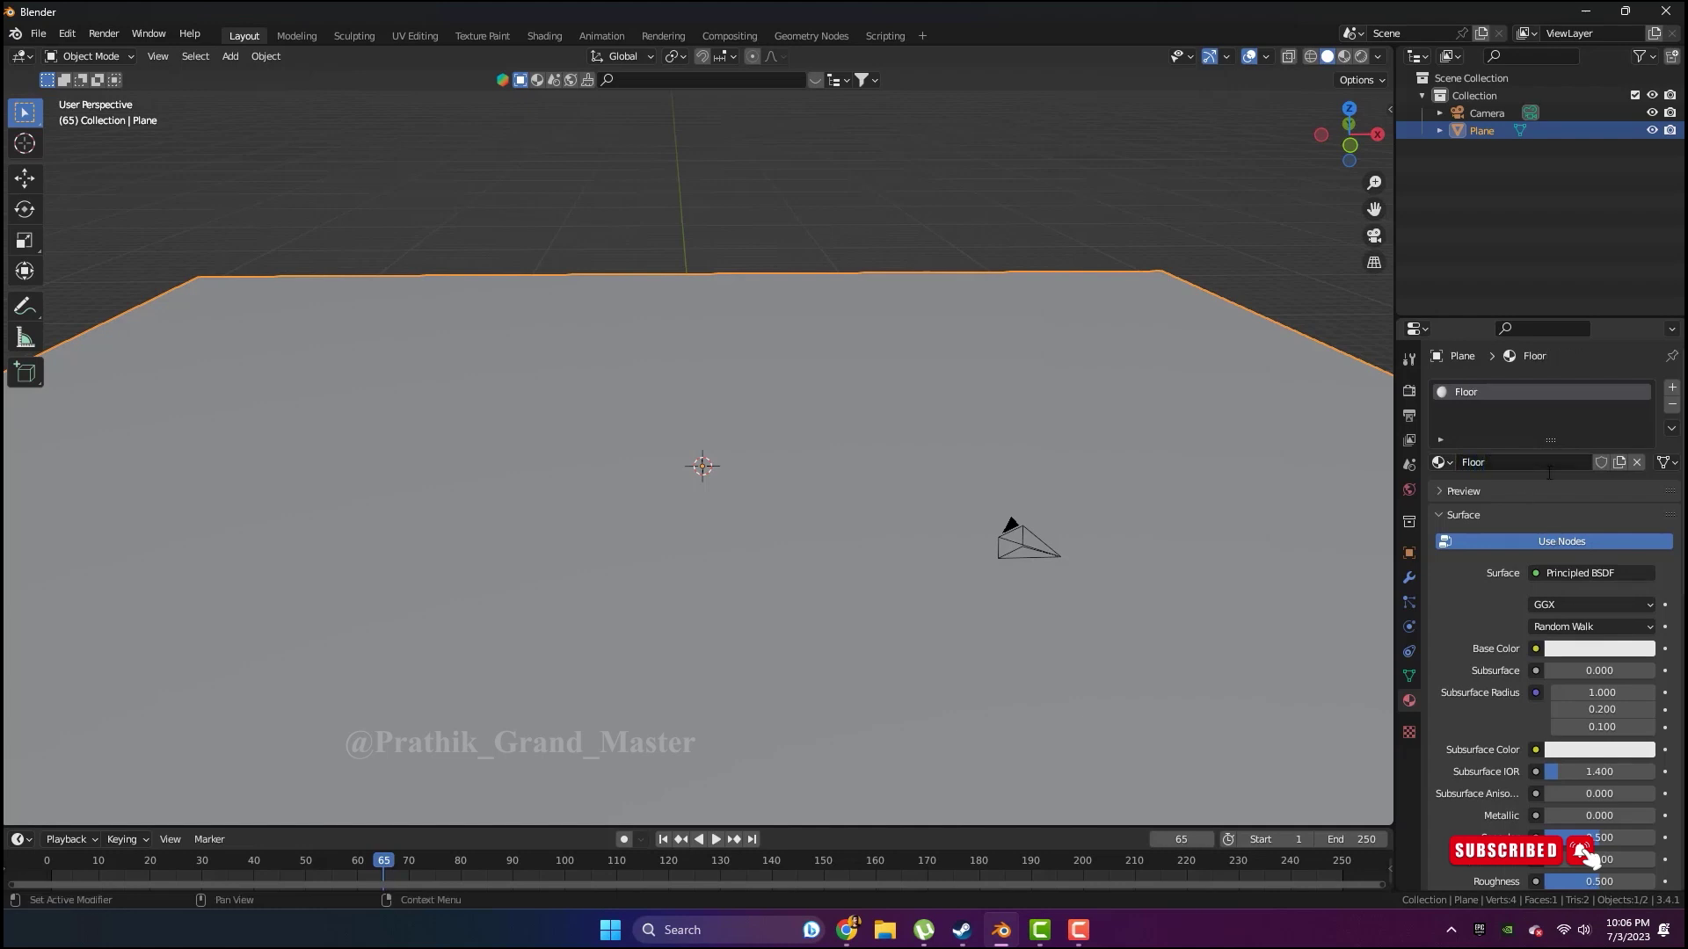
click(1547, 648)
drag(1638, 493, 1638, 527)
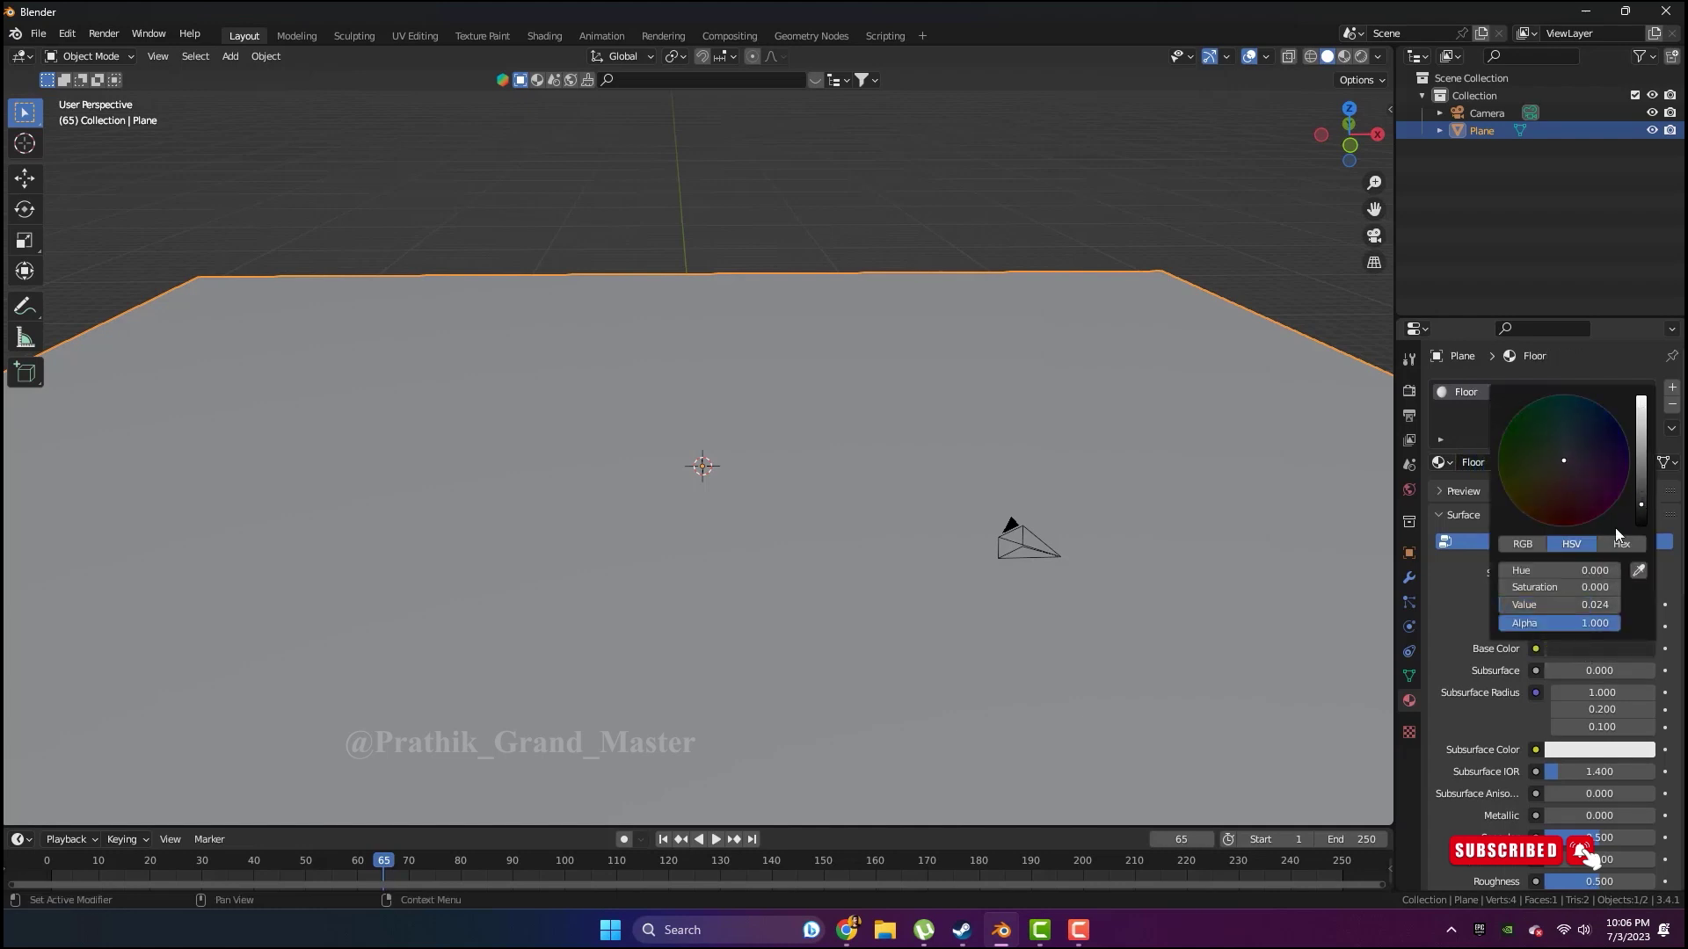
click(1361, 55)
middle_drag(1100, 253, 1156, 360)
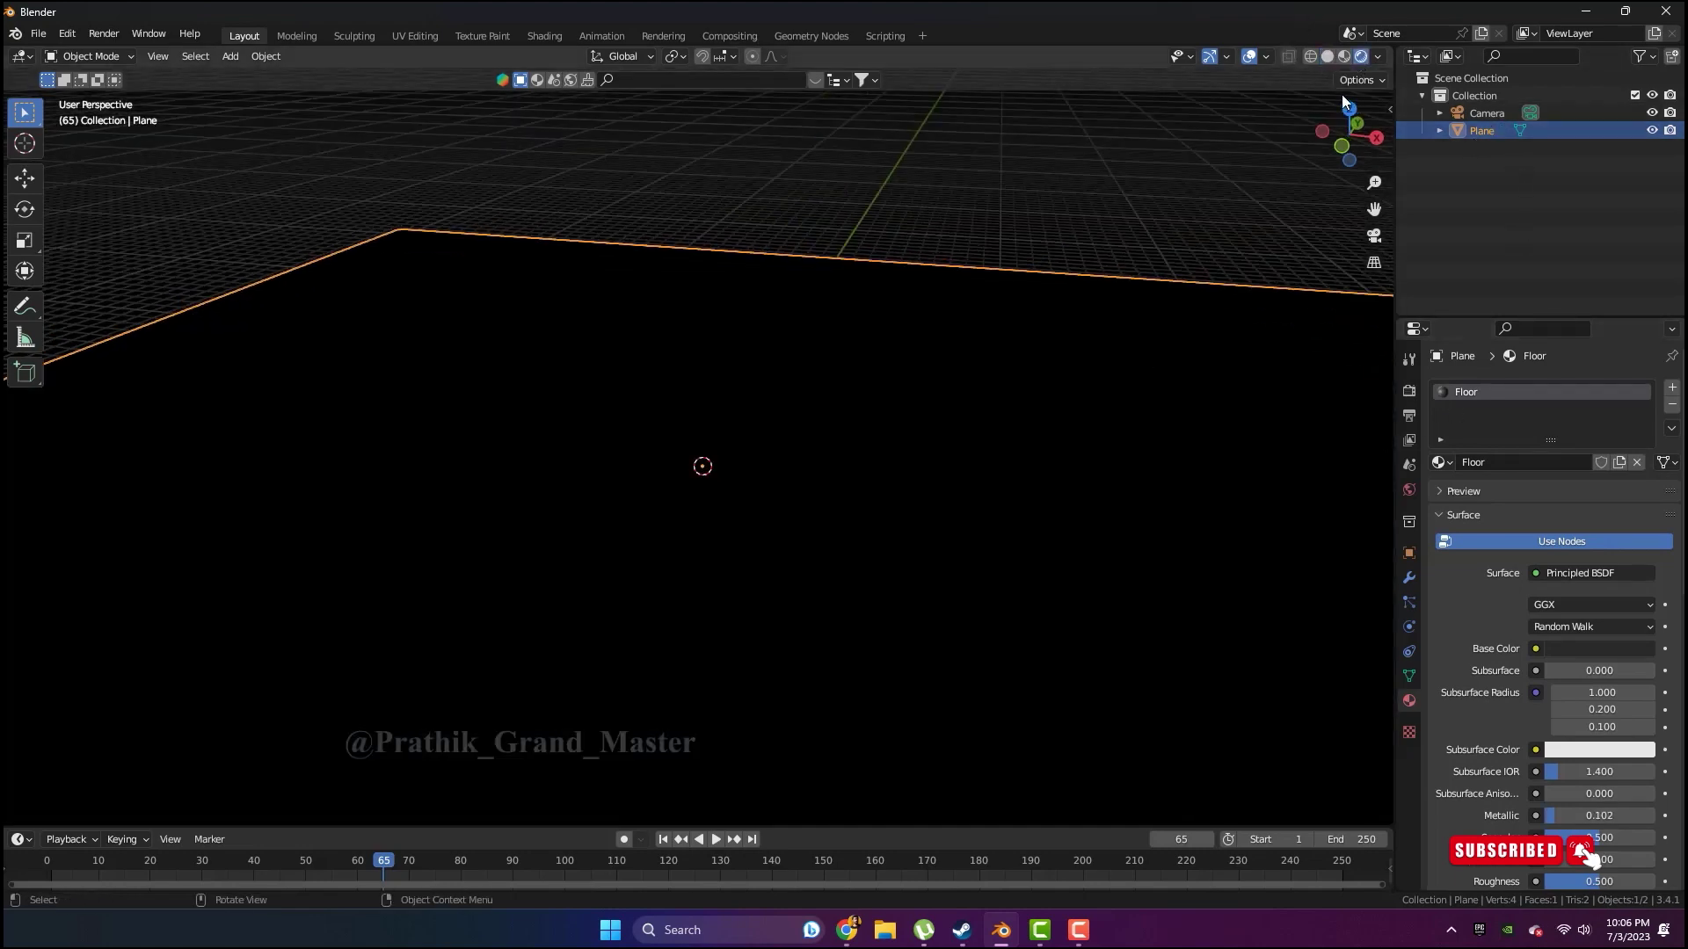
click(1327, 56)
Add a Sun light and raise it high above the floor in right view
key(alt+a)
key(shift+a)
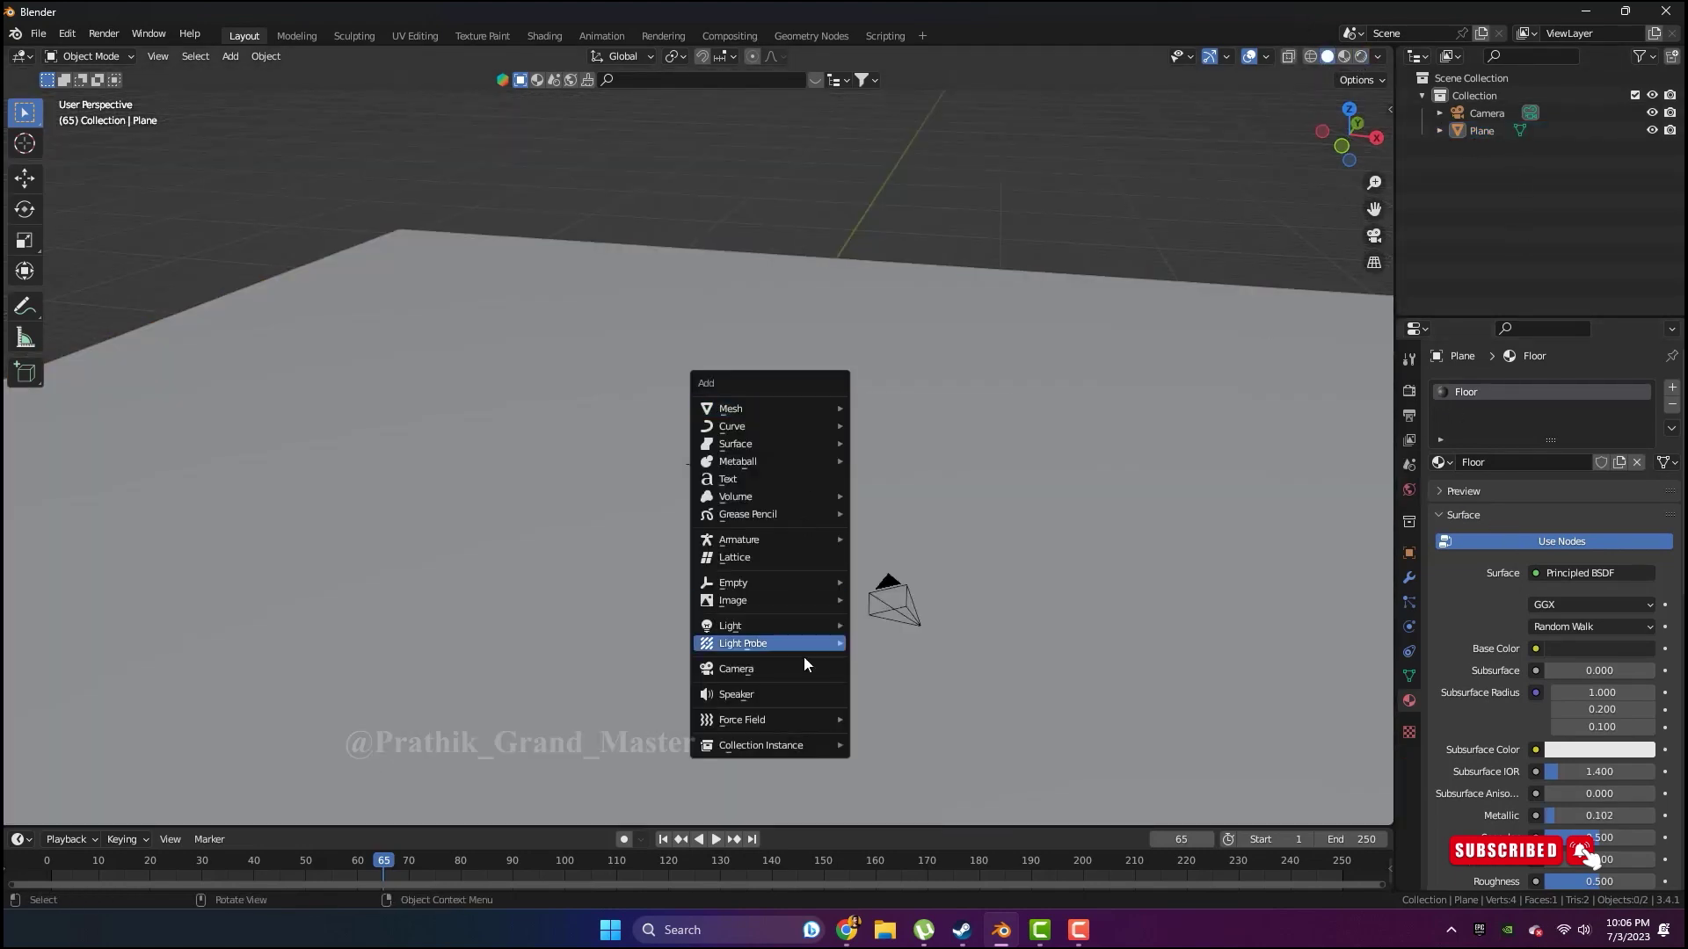
click(888, 646)
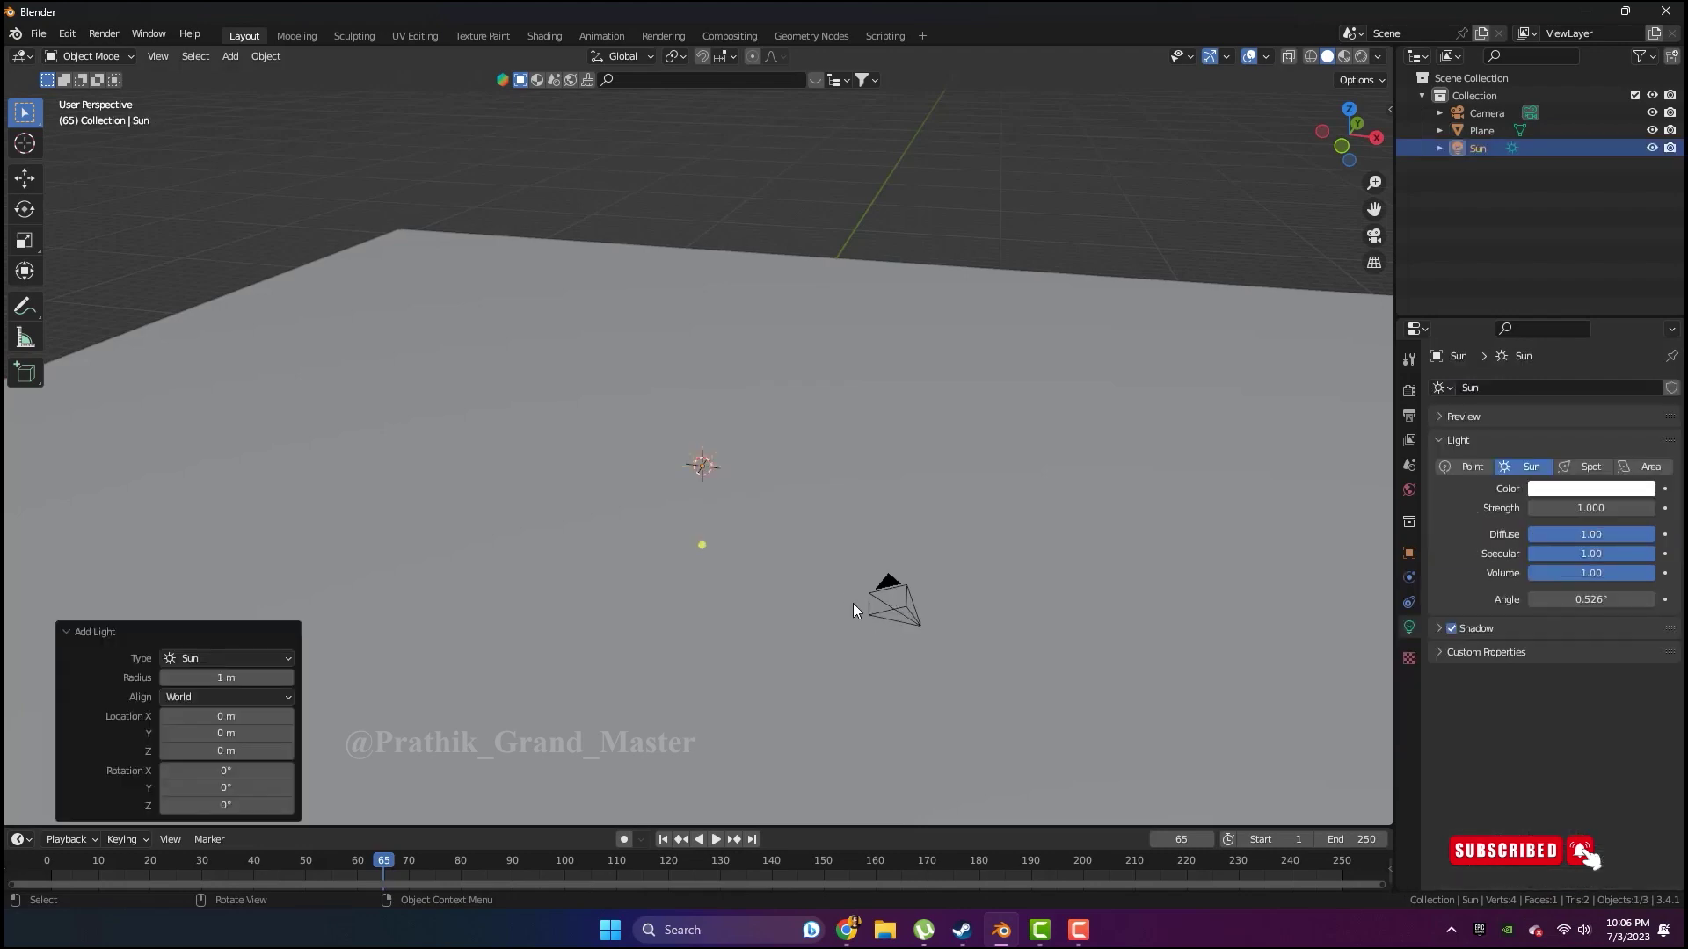
key(KP_3)
key(g)
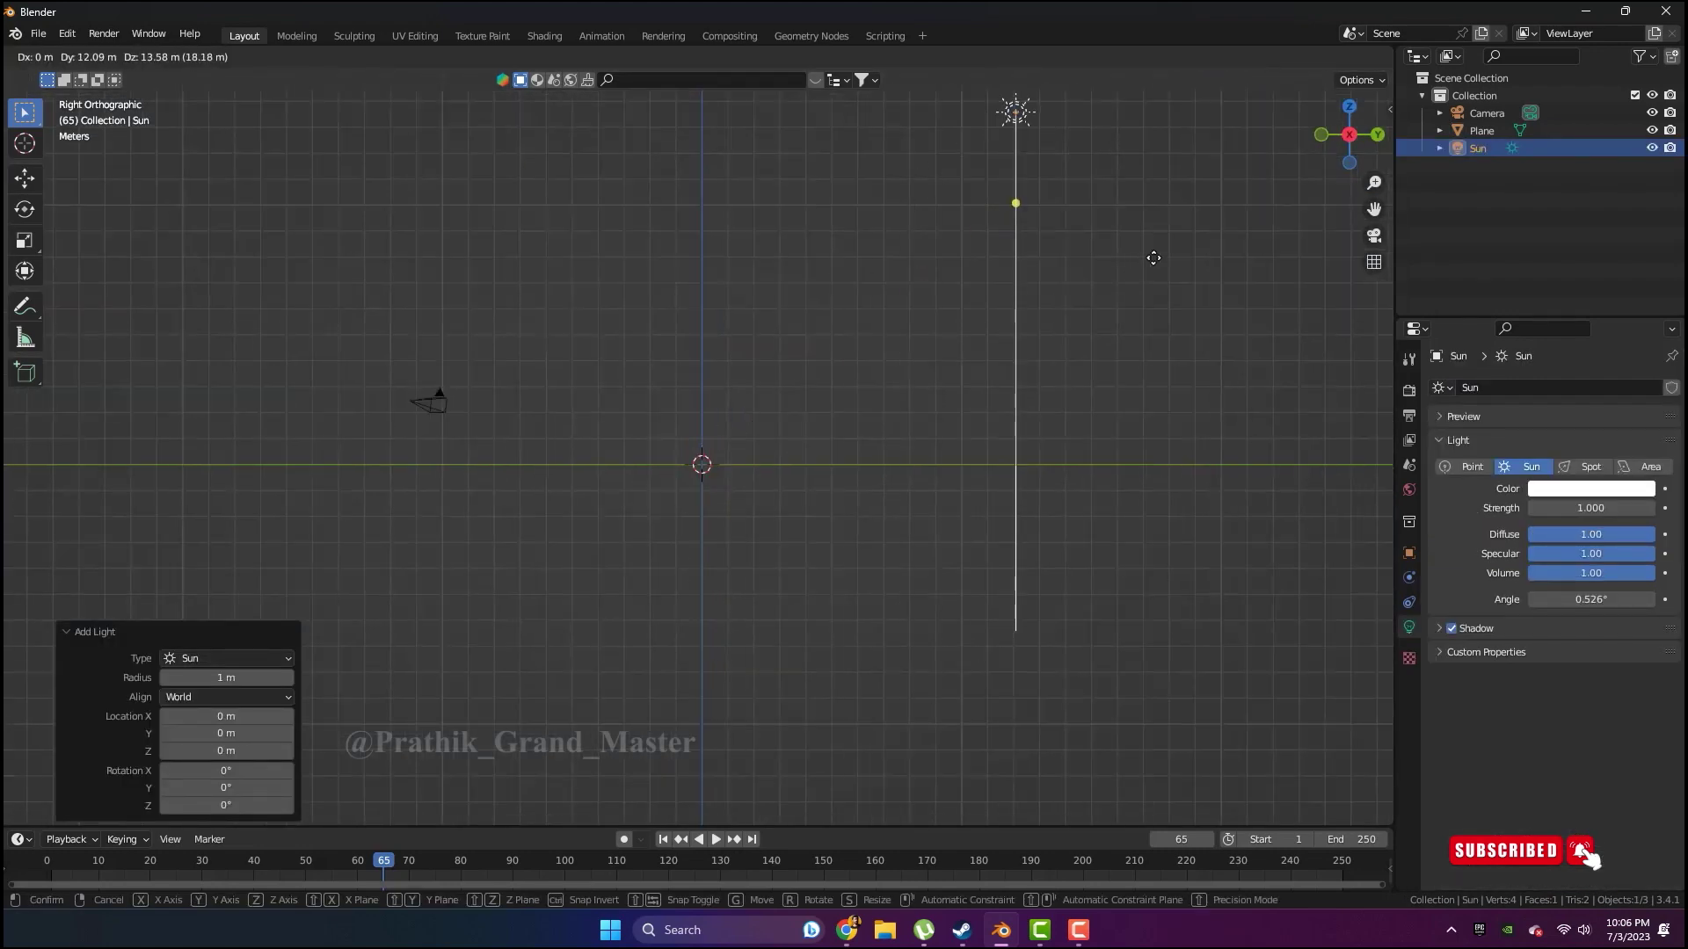
click(1153, 258)
Angle the Sun down toward the floor and adjust its position
key(r)
click(762, 678)
mouse_move(761, 679)
middle_down()
mouse_move(1015, 556)
mouse_move(872, 577)
middle_up()
key(g)
click(1464, 557)
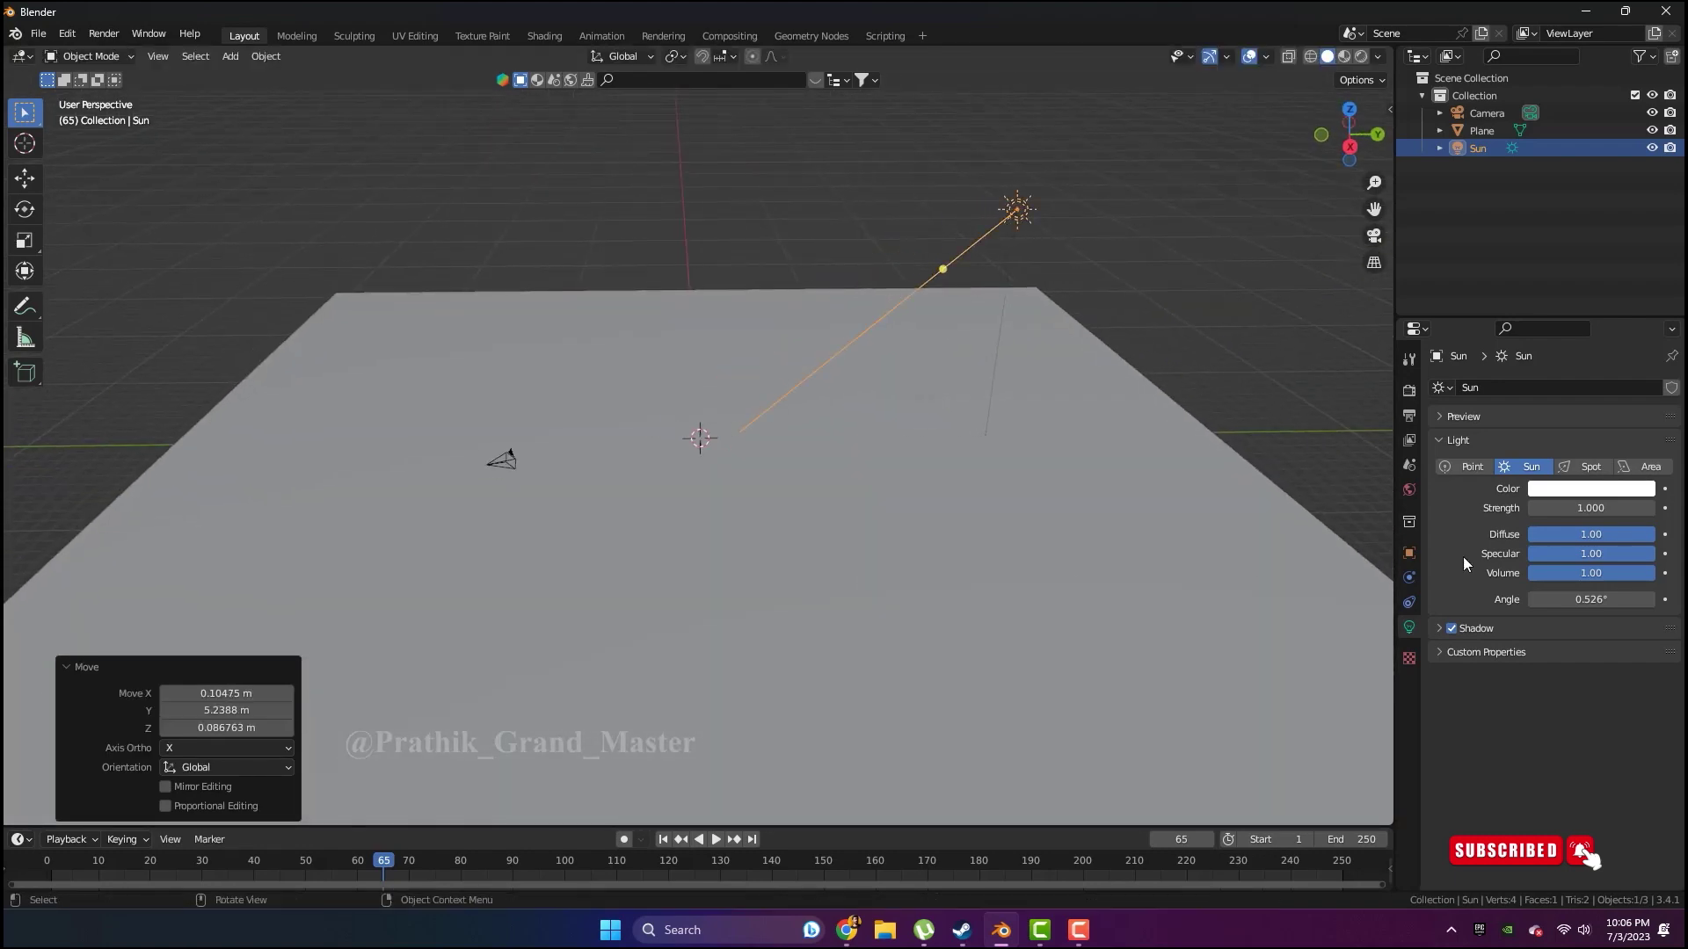
Preview the lit scene in Rendered shading and select the floor's material
click(1363, 57)
middle_drag(986, 435, 1152, 490)
click(1151, 491)
click(1409, 700)
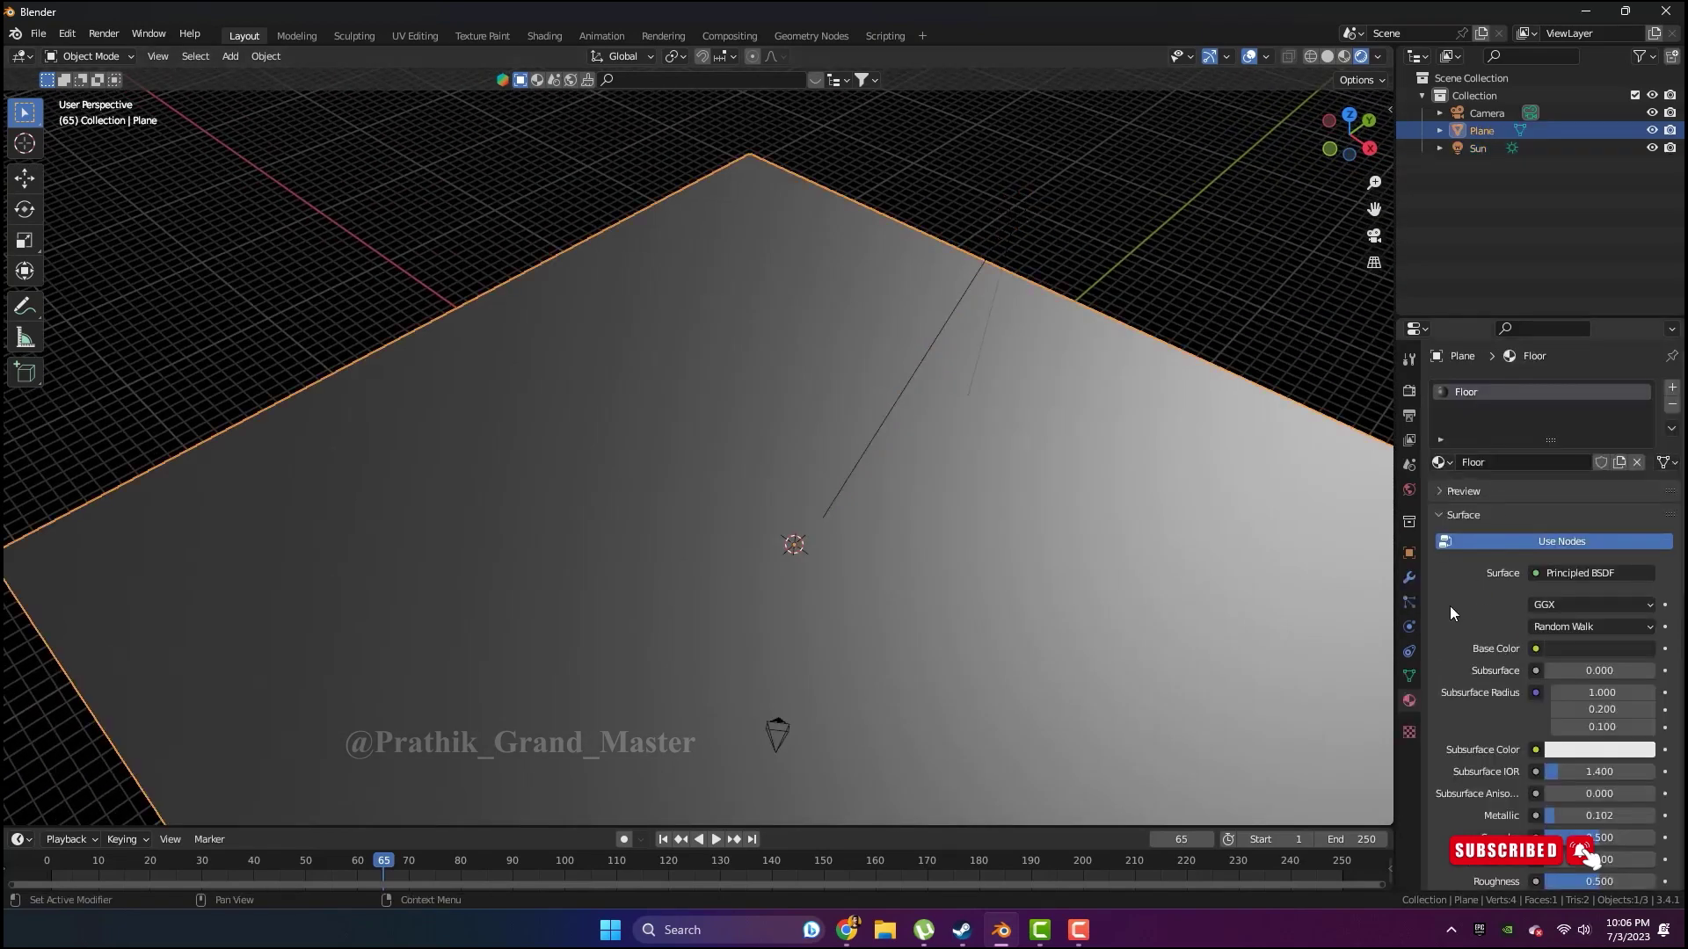
Set the Floor material to black with roughness about 0.622
click(1613, 649)
drag(1638, 457, 1638, 527)
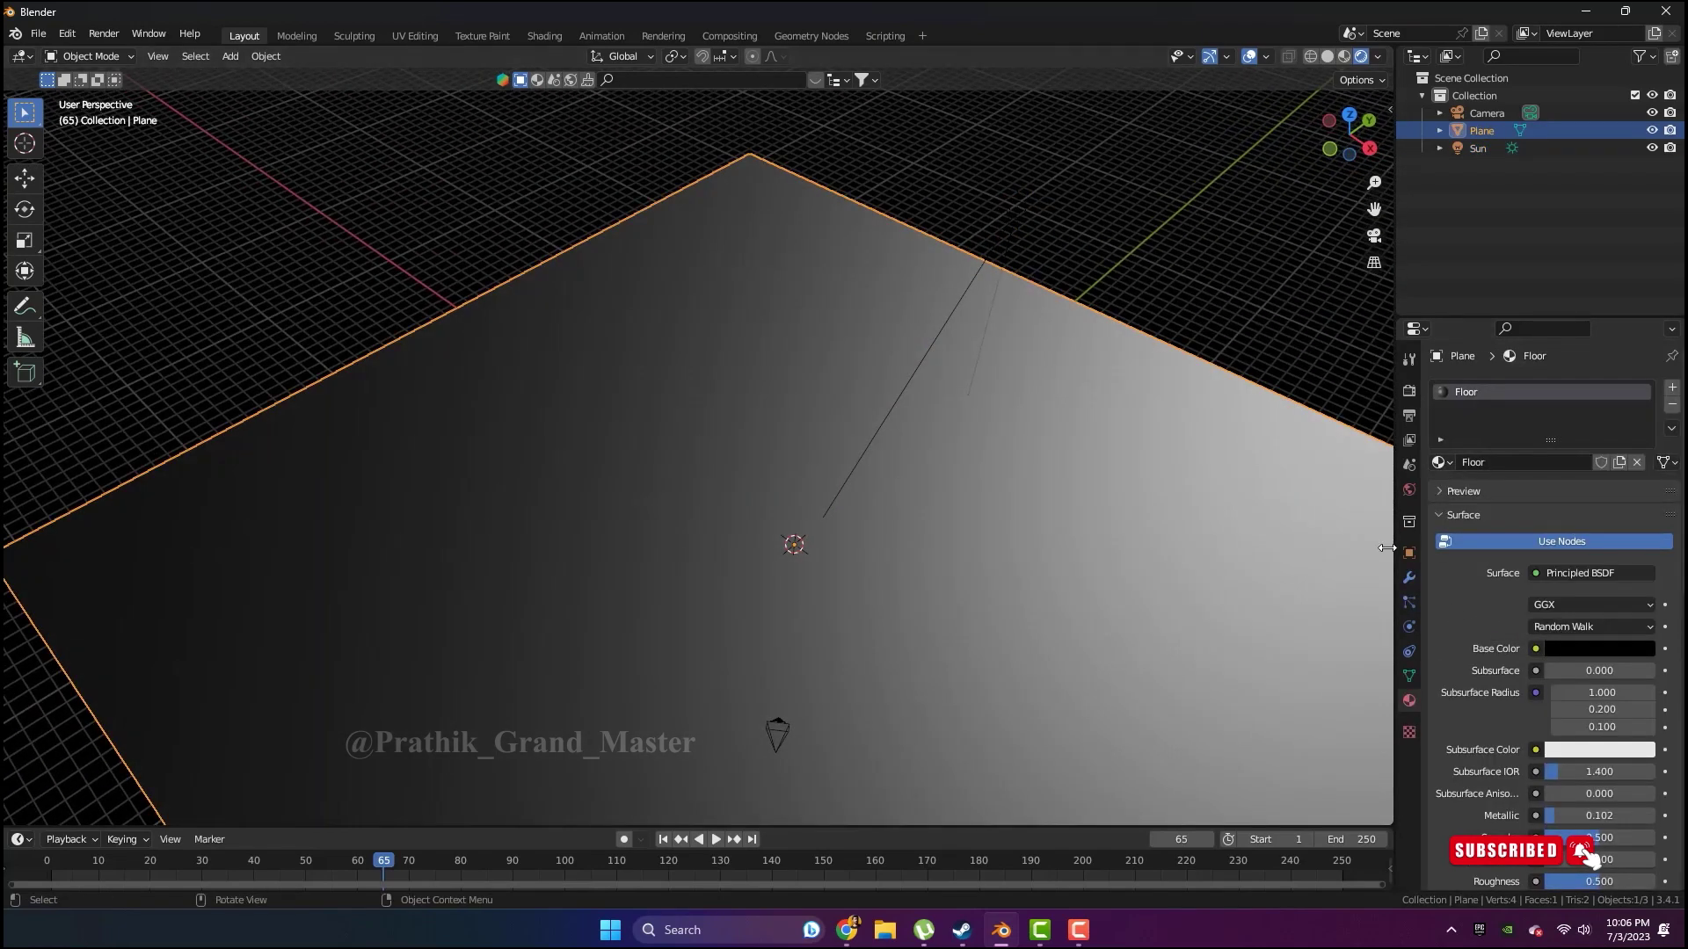
scroll(1574, 877, down, 1)
drag(1574, 846, 1525, 845)
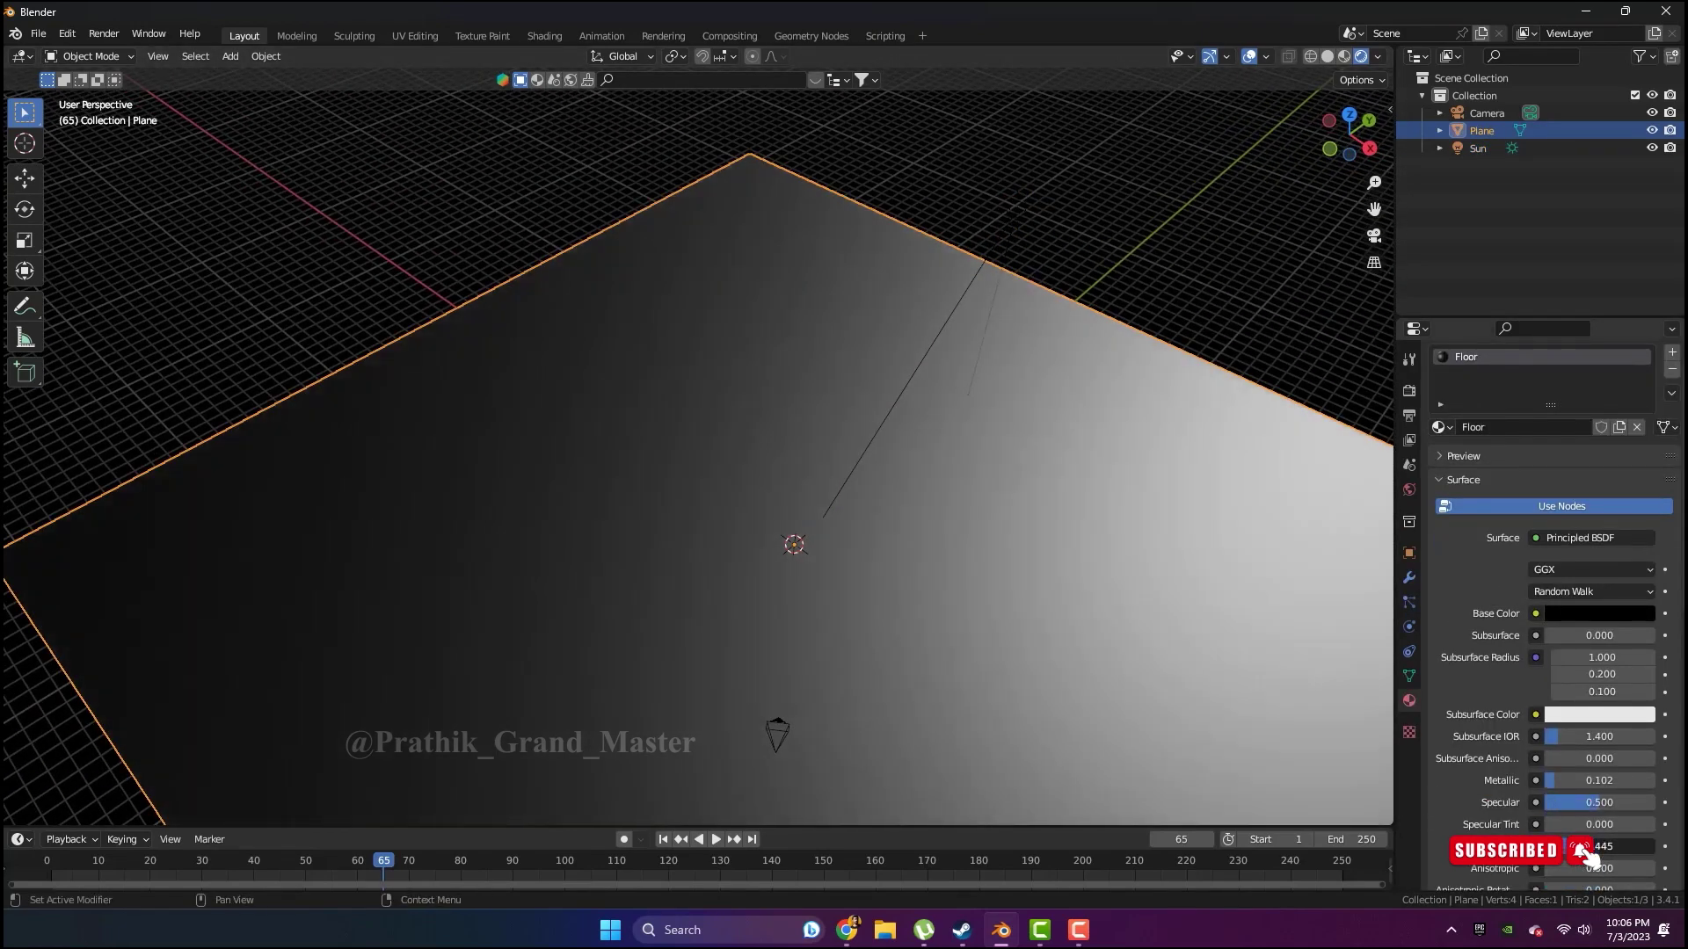
mouse_move(968, 525)
middle_down()
mouse_move(855, 463)
mouse_move(873, 485)
middle_up()
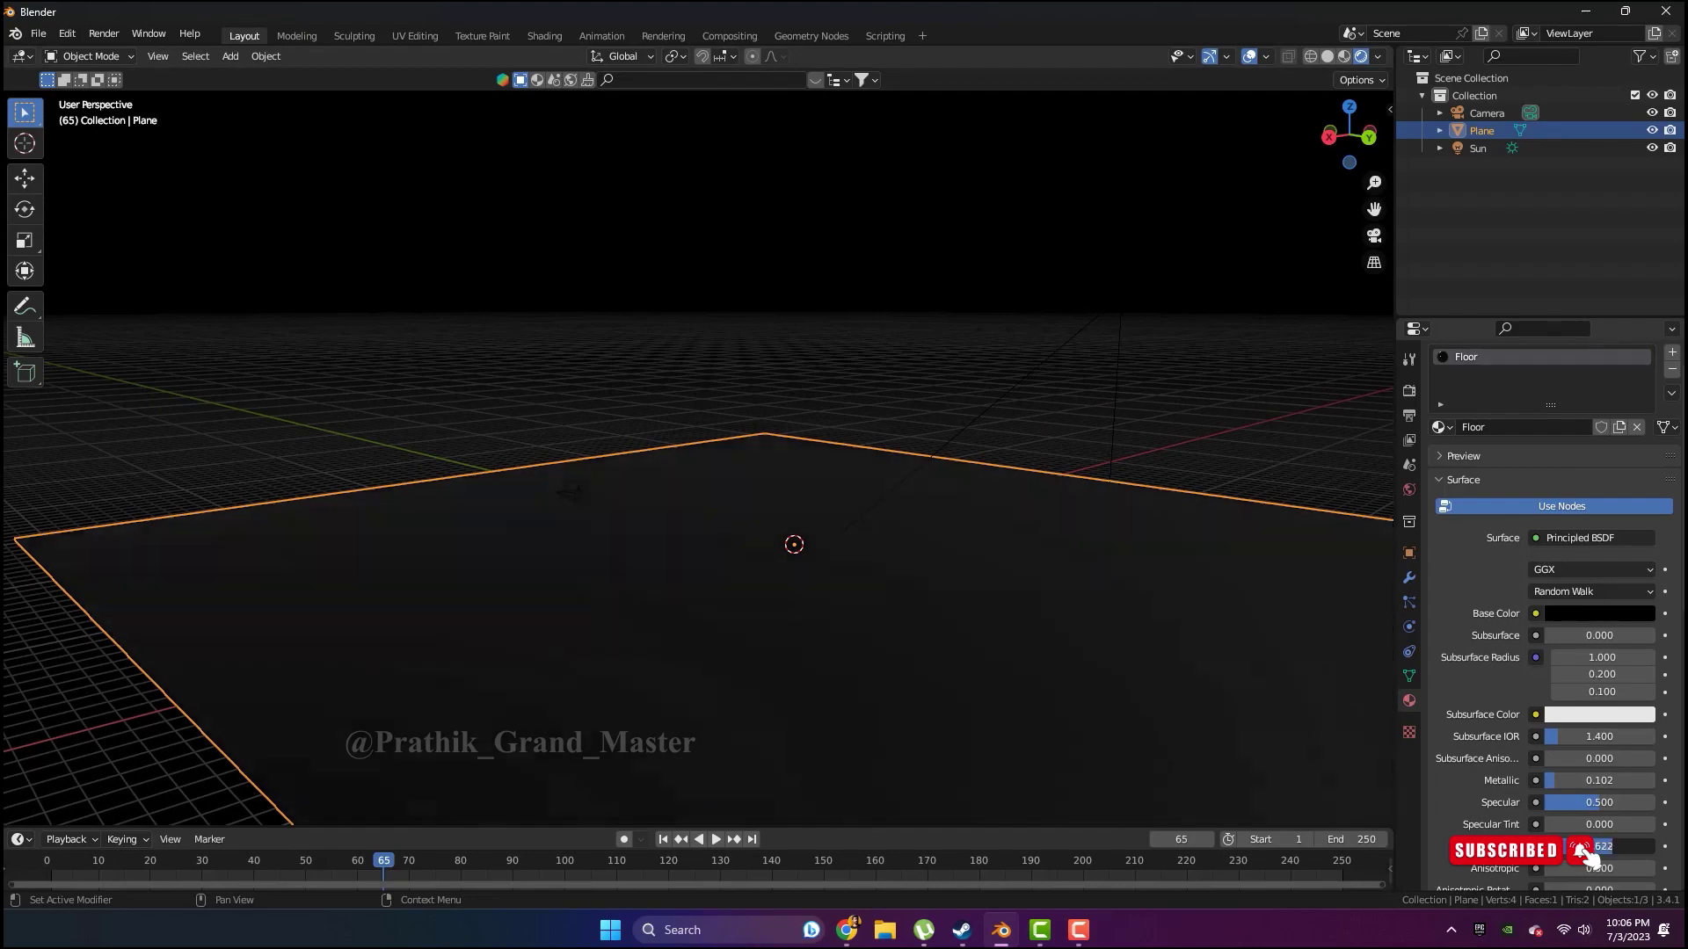
drag(1600, 845, 1635, 846)
Preview the render in Cycles, then switch back to Eevee and Solid shading
click(1409, 390)
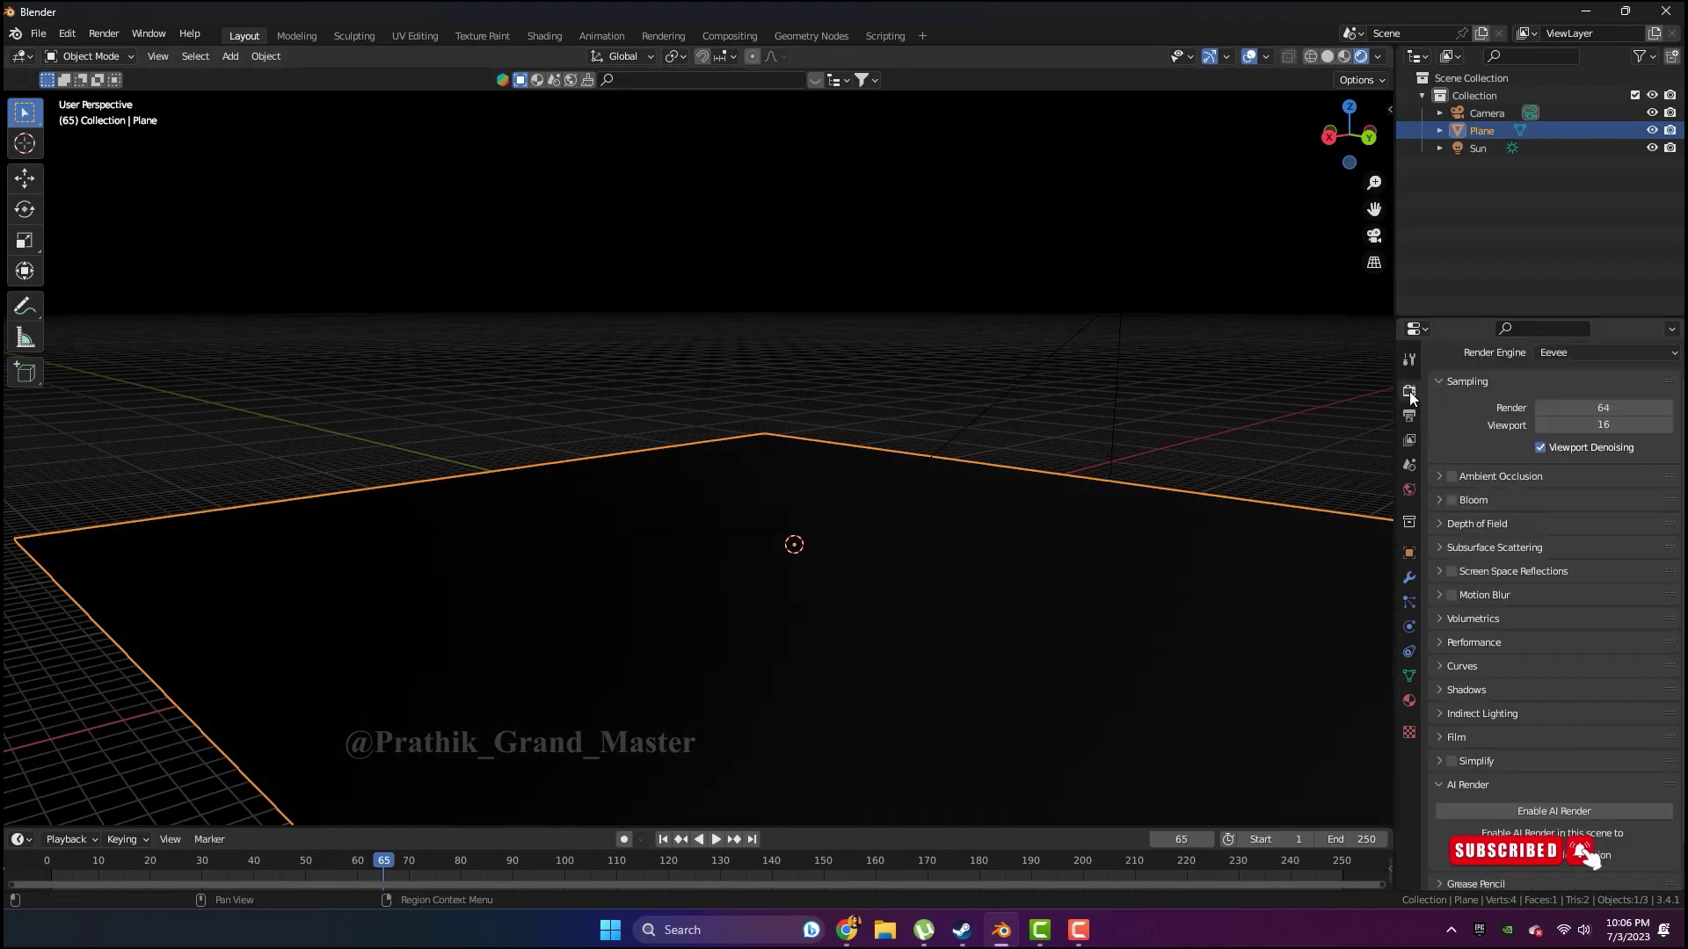
click(1554, 354)
click(1554, 411)
mouse_move(973, 509)
middle_down()
mouse_move(1252, 493)
mouse_move(1142, 487)
mouse_move(1063, 513)
middle_up()
click(1565, 355)
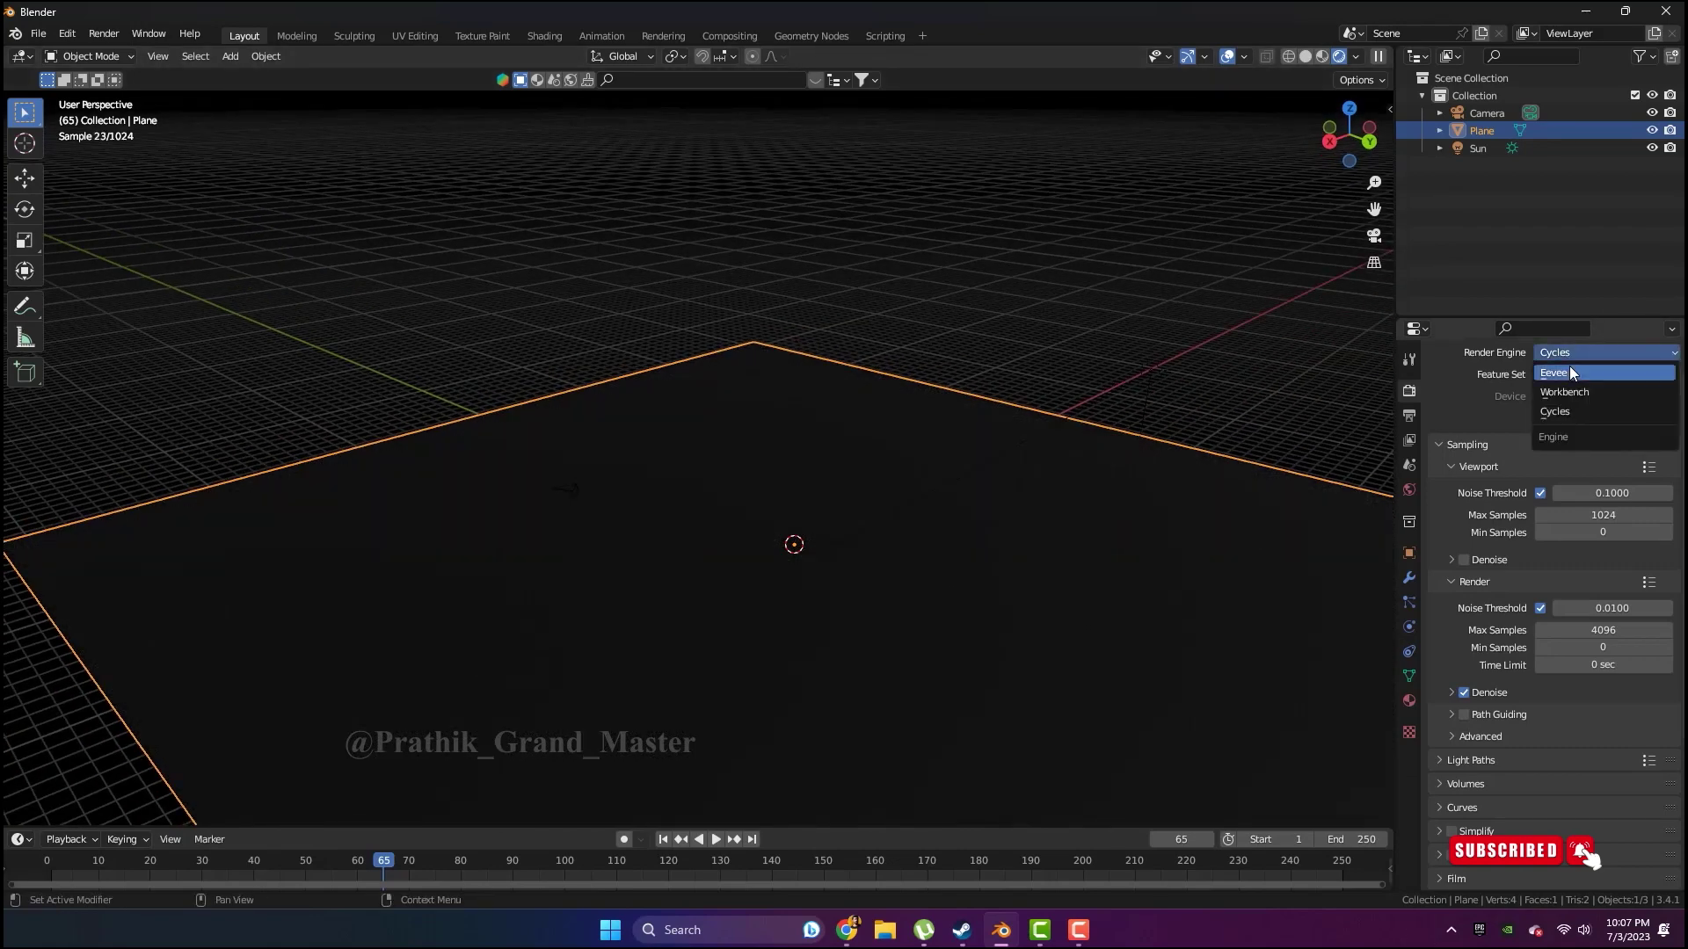
middle_drag(1231, 334, 1072, 257)
click(1328, 56)
mouse_move(1303, 85)
middle_down()
mouse_move(965, 436)
mouse_move(803, 495)
middle_up()
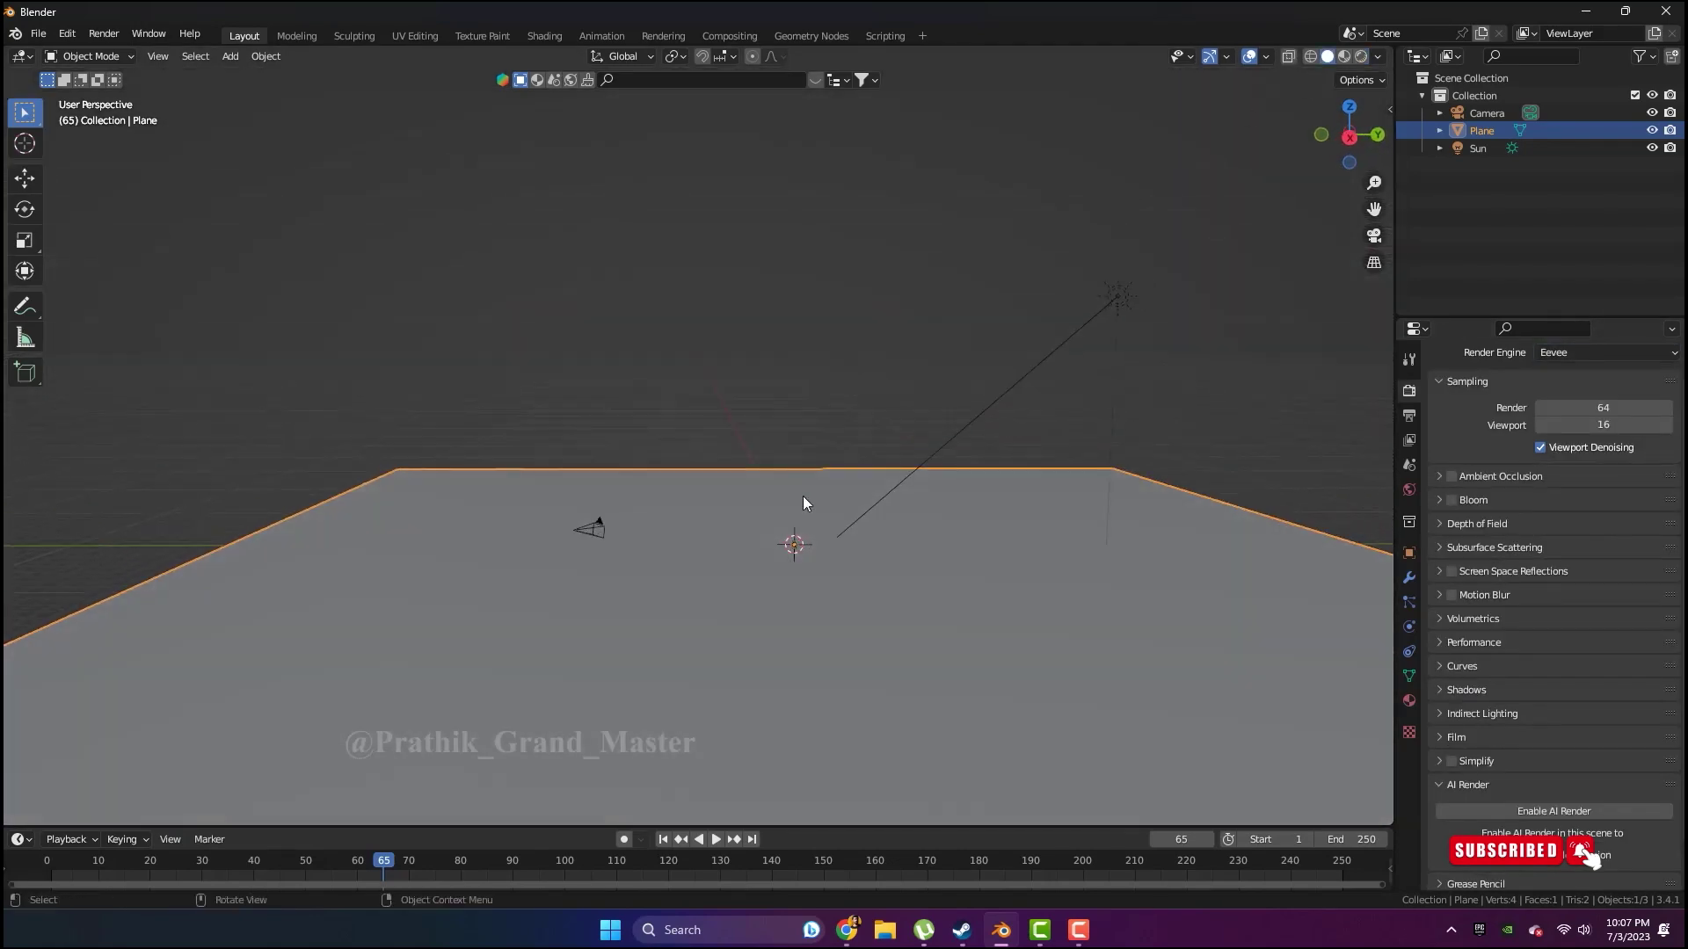
Add a Suzanne head scaled to 1.745 and tilted 37.2°
key(shift+a)
click(915, 443)
key(s)
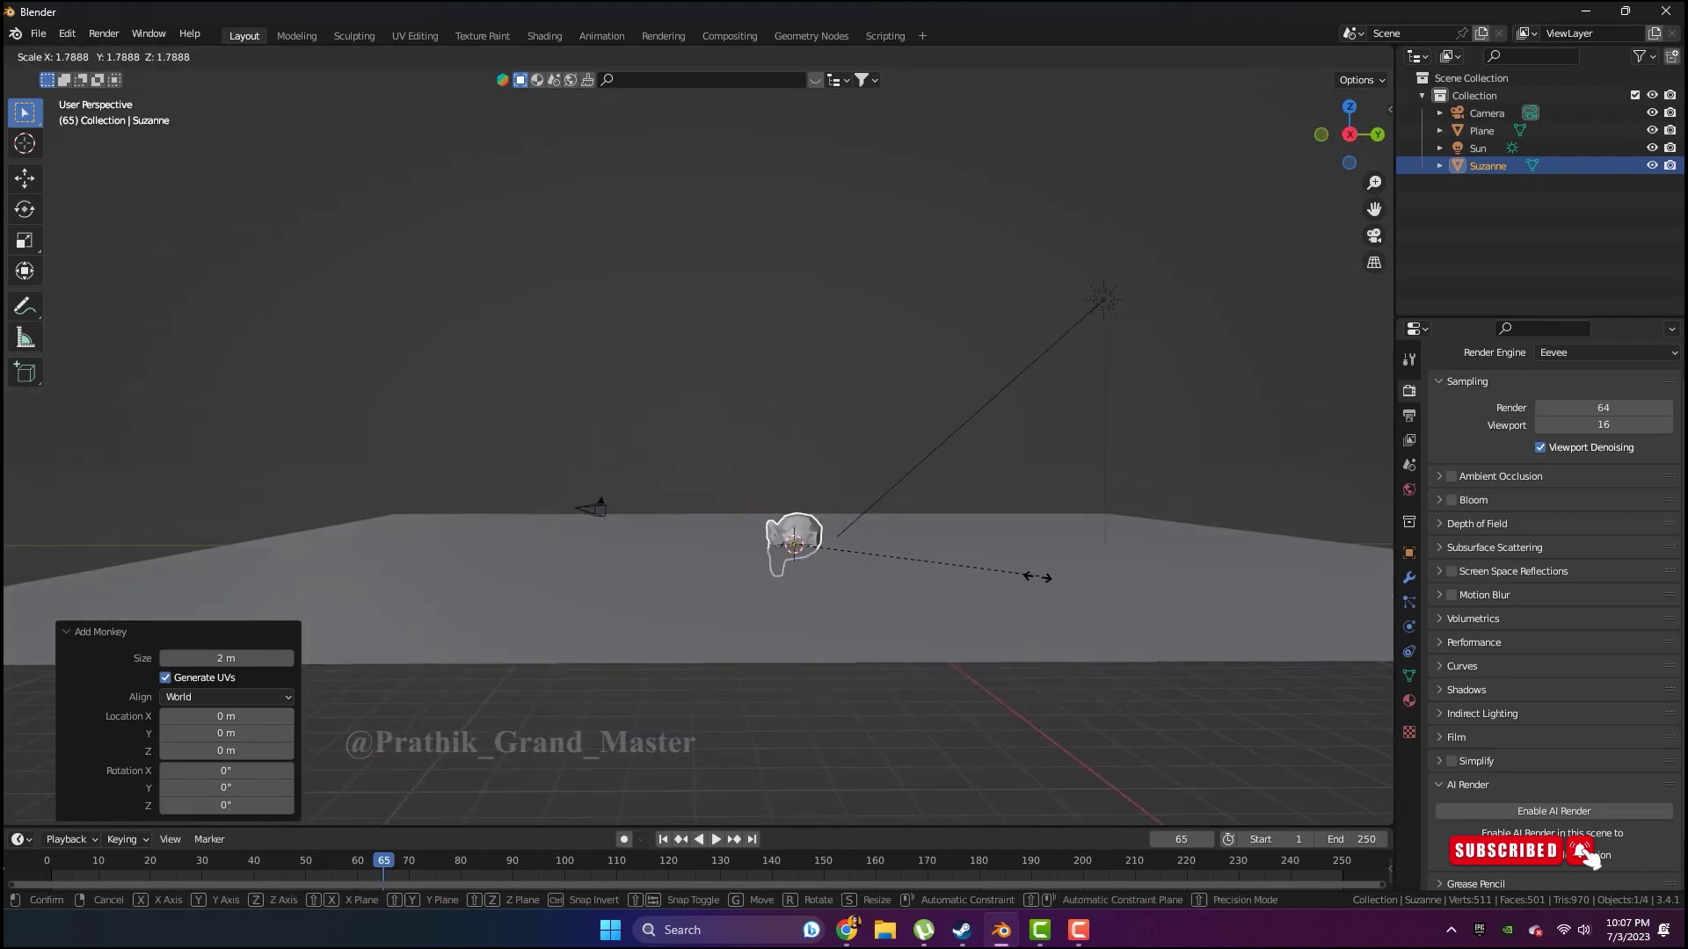
click(1035, 575)
key(r)
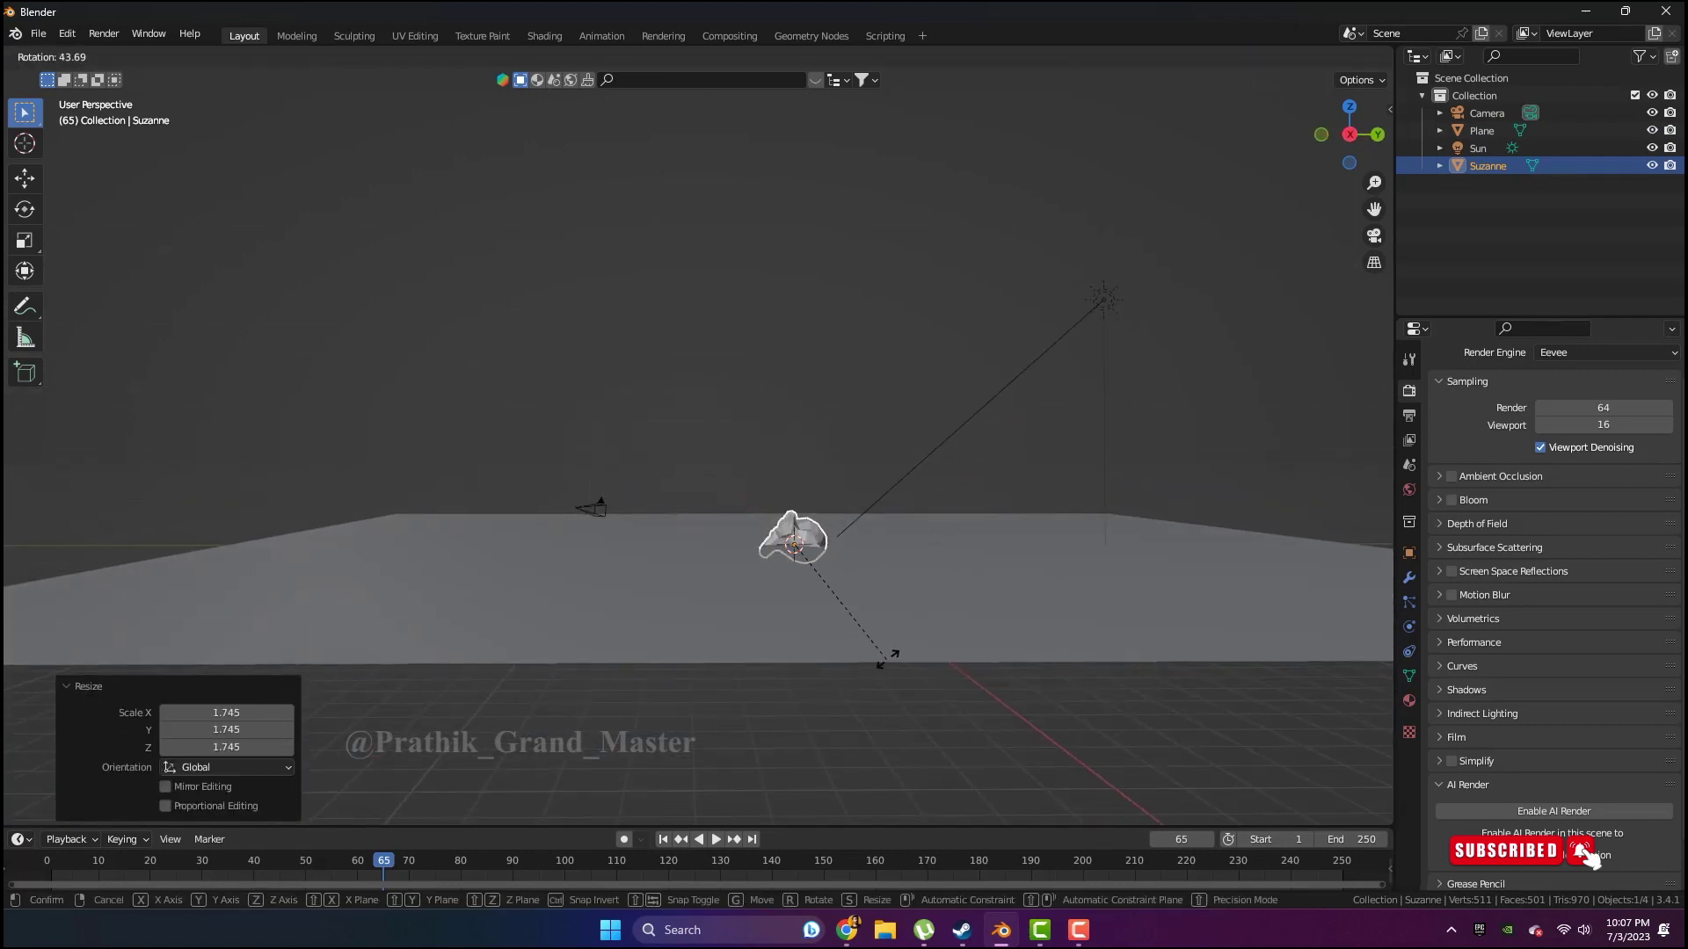
click(925, 640)
Raise Suzanne vertically along Z above the floor
key(KP_Decimal)
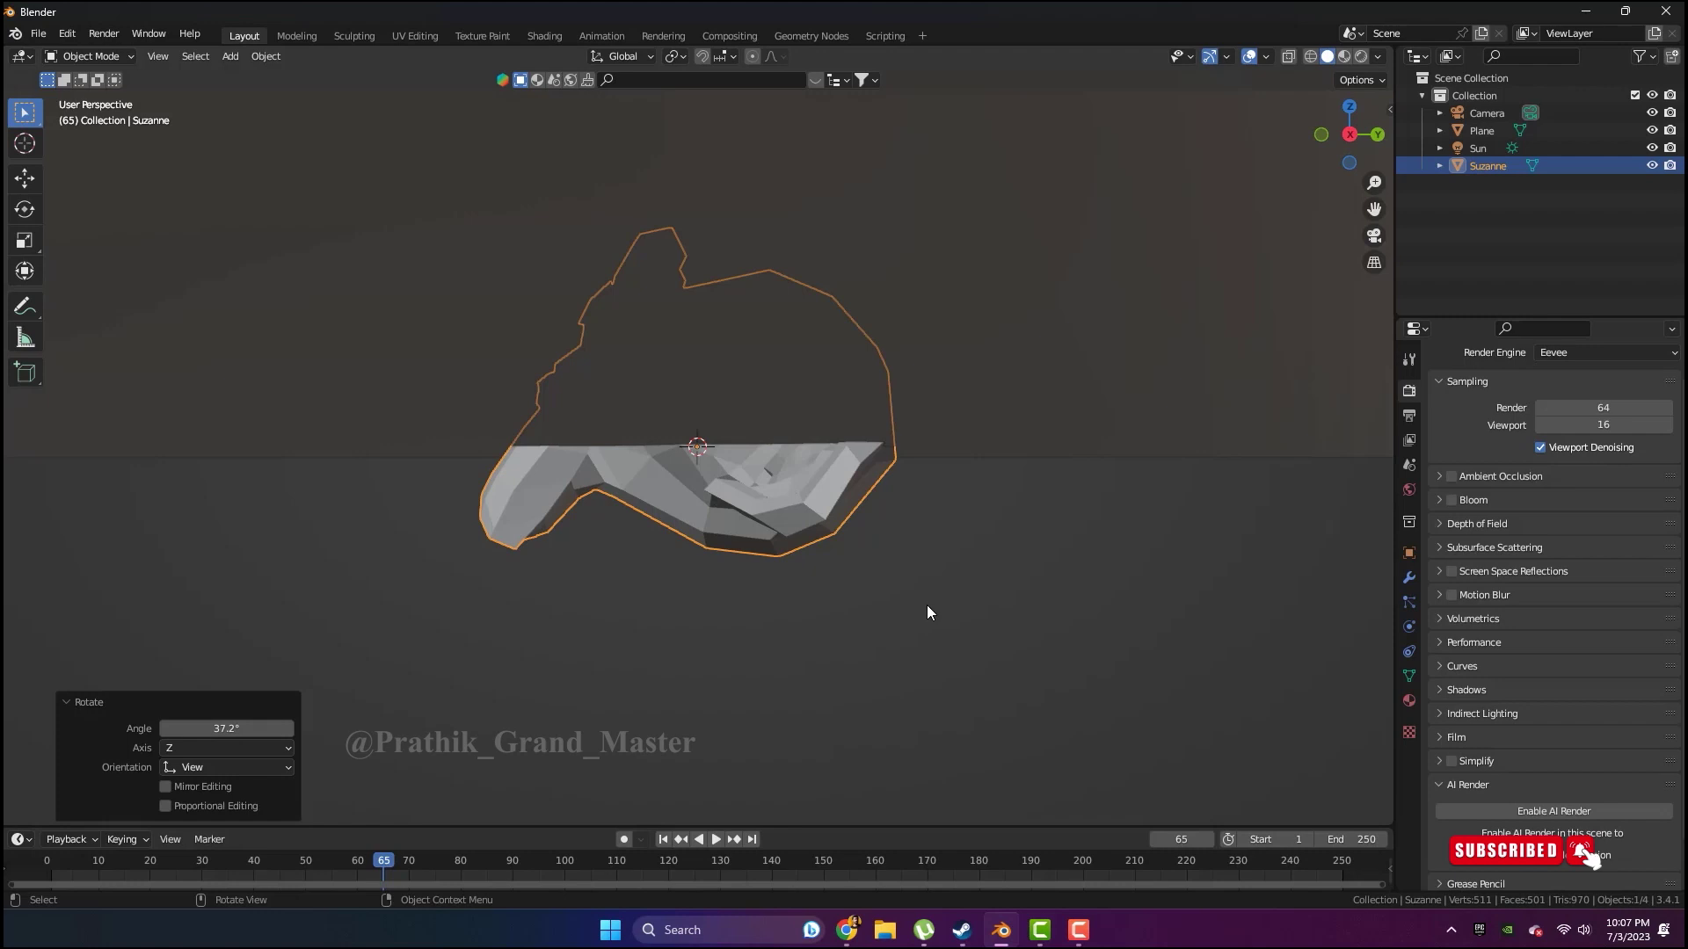
key(g)
key(z)
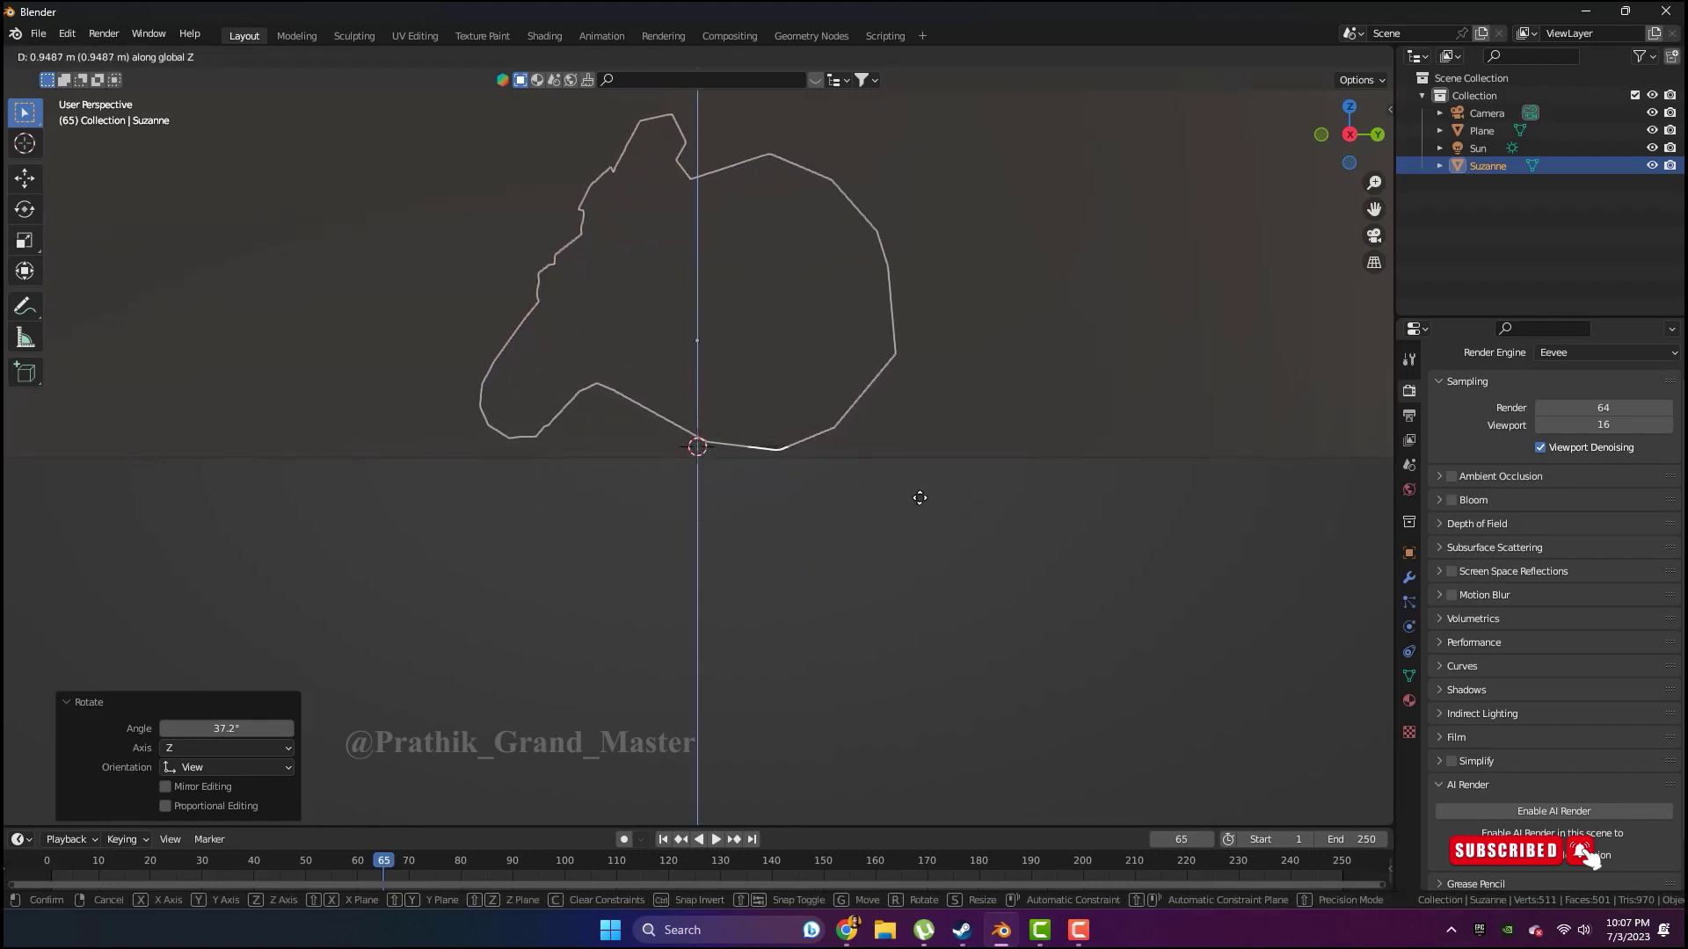
click(913, 494)
mouse_move(893, 461)
middle_down()
mouse_move(988, 498)
mouse_move(747, 334)
middle_up()
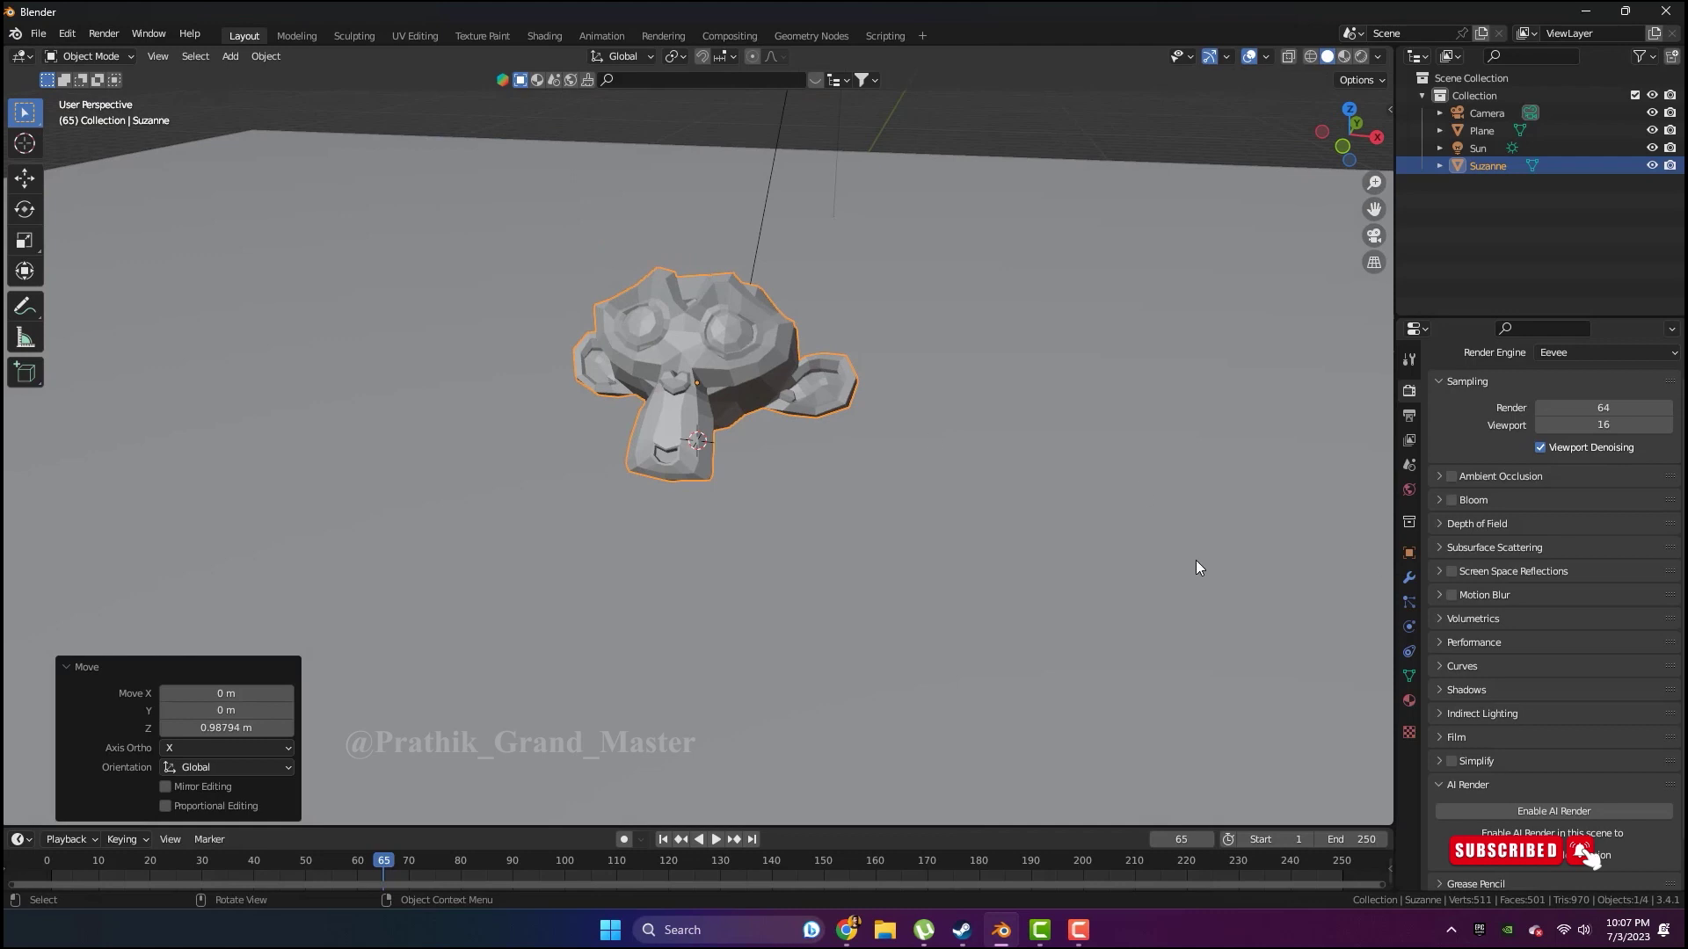
Give Suzanne a Subdivision Surface modifier, smooth shading and a new Material.004
click(1409, 577)
click(1521, 388)
click(1319, 690)
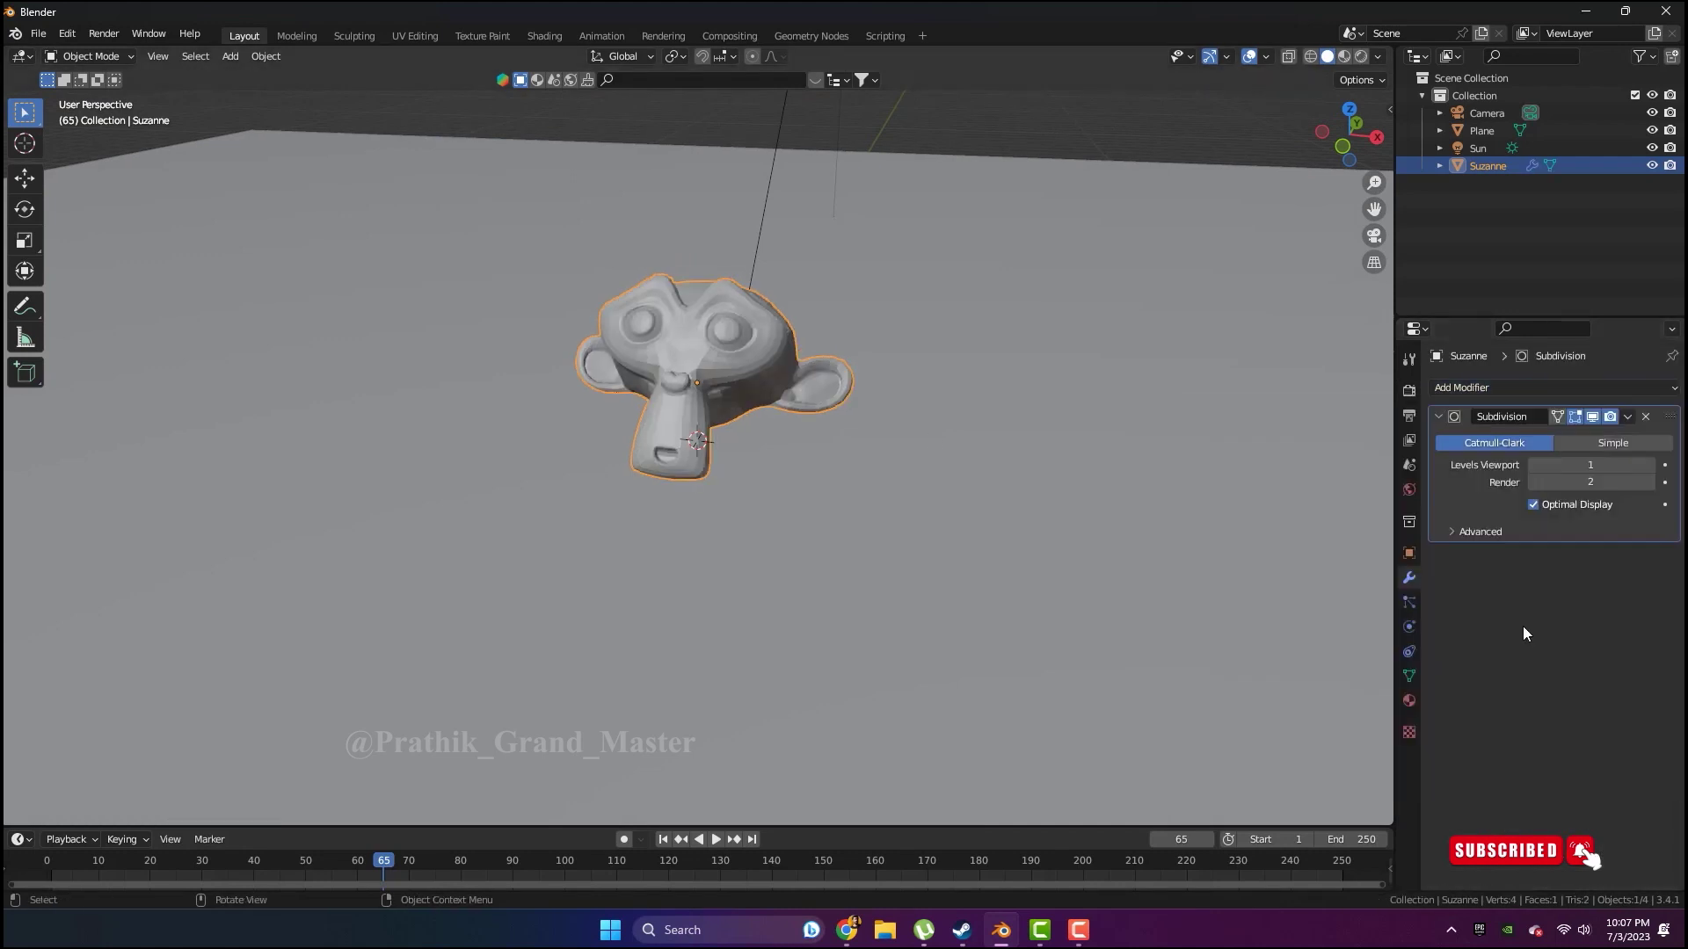
middle_drag(1016, 489, 730, 464)
right_click(751, 353)
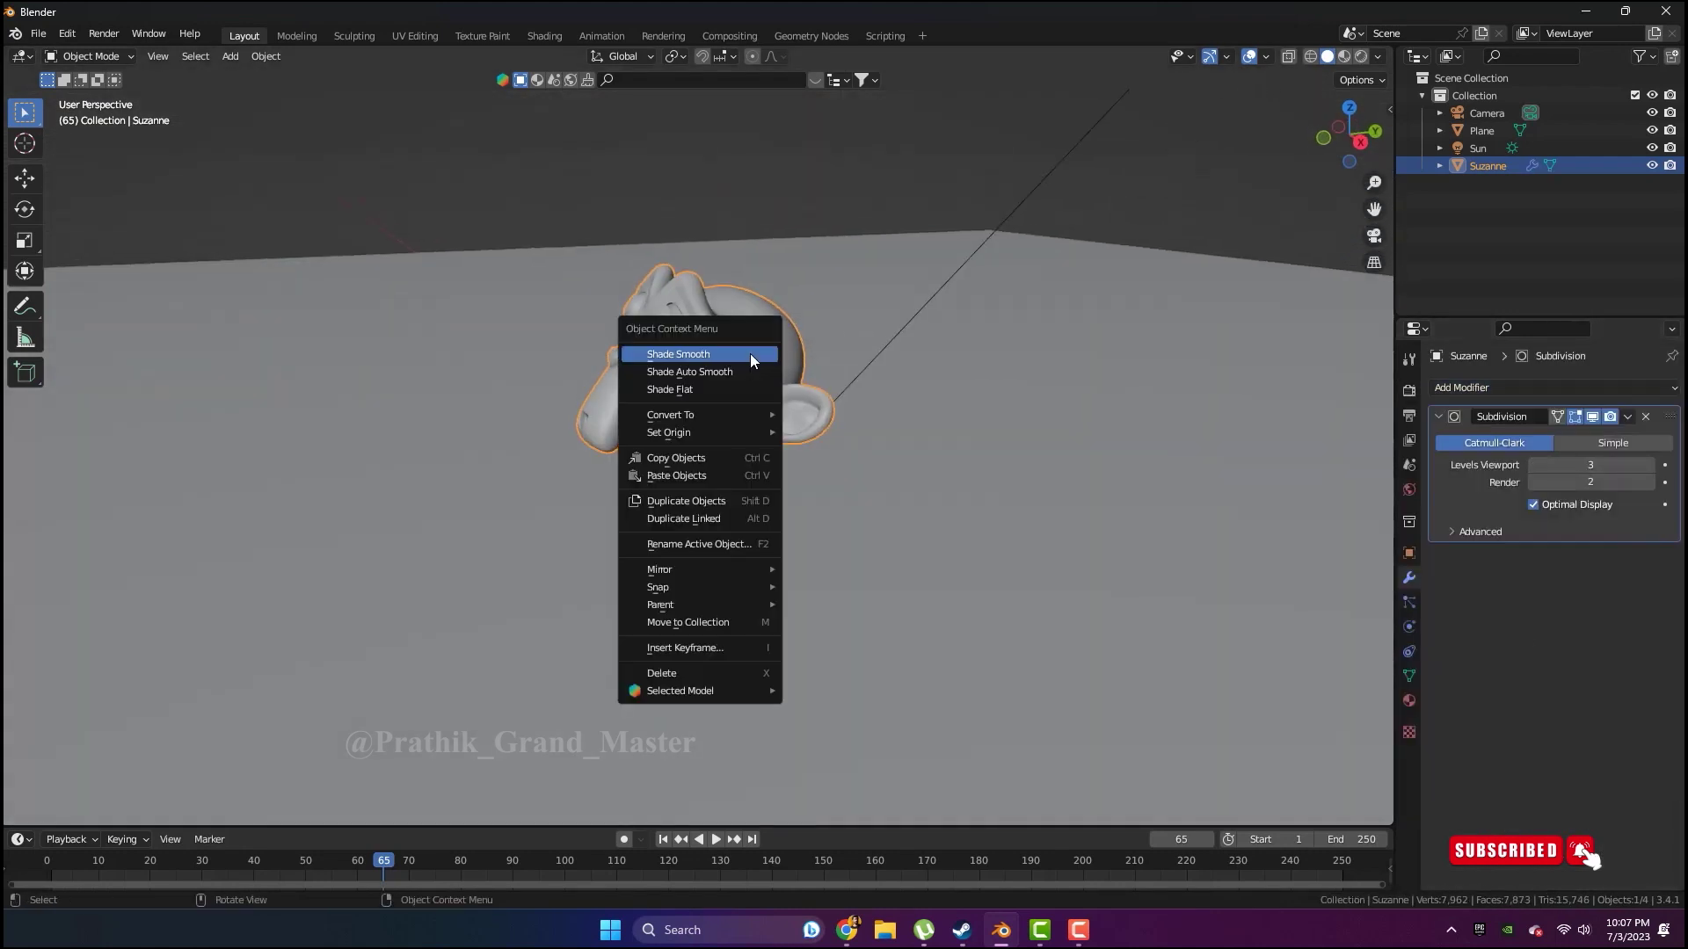
click(750, 353)
mouse_move(750, 353)
middle_down()
mouse_move(816, 367)
mouse_move(919, 489)
middle_up()
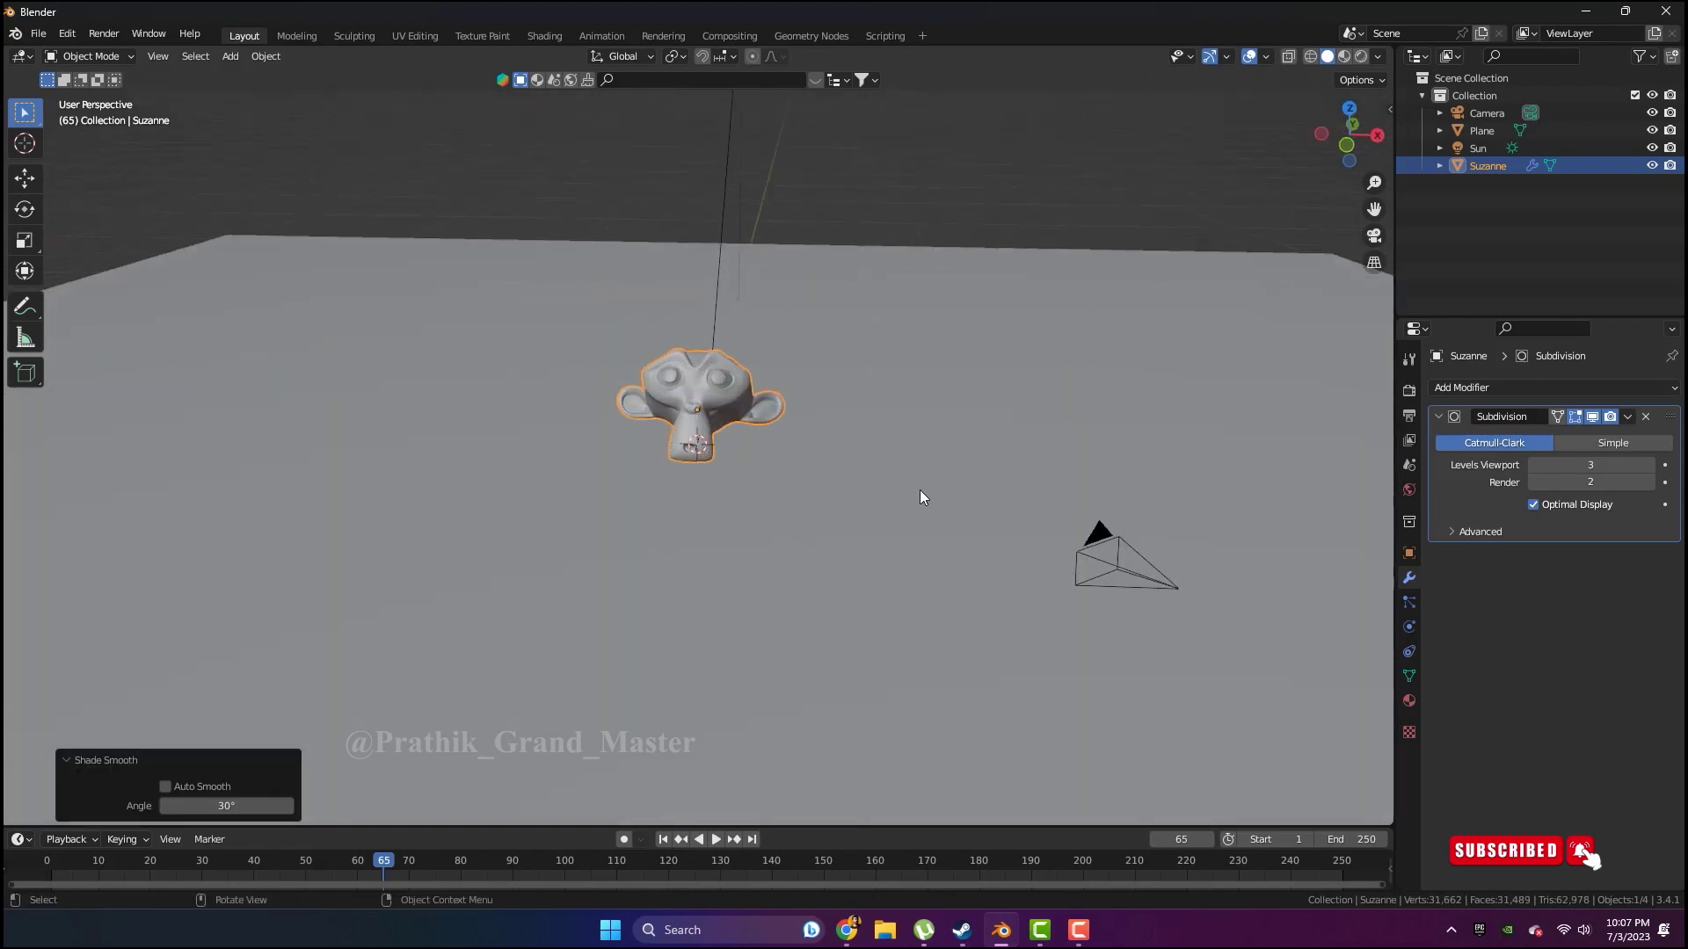
click(1409, 700)
click(1515, 468)
Preview Suzanne in Rendered shading and set its material roughness to 0
click(1589, 649)
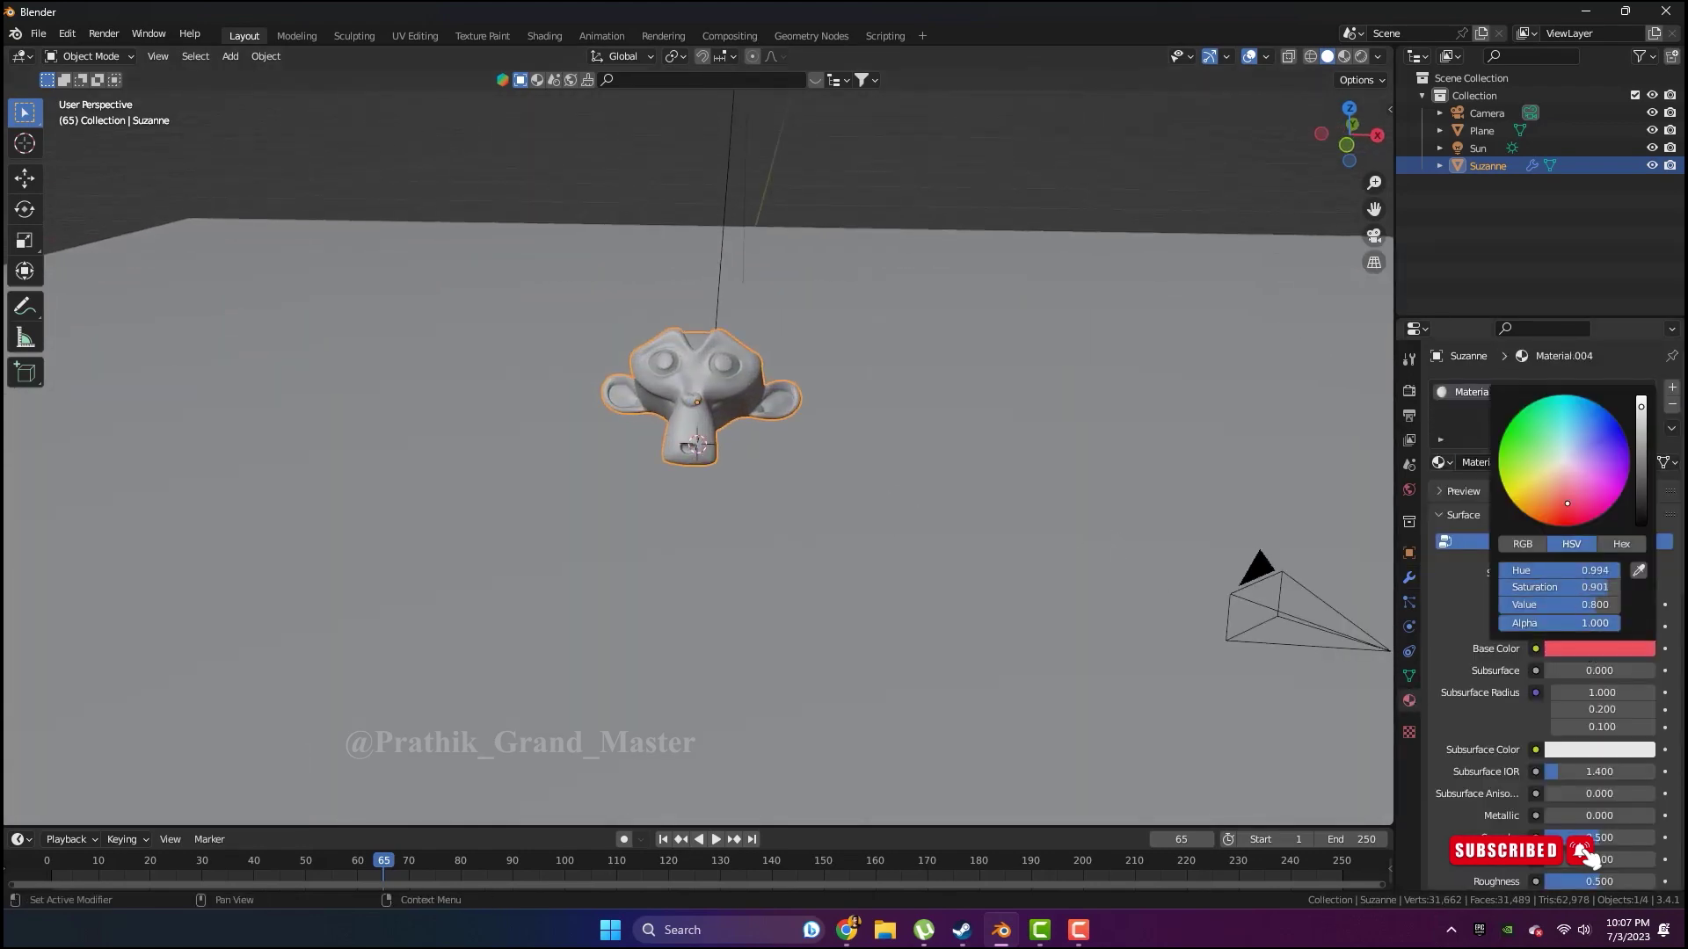
click(1360, 55)
mouse_move(1154, 329)
middle_down()
mouse_move(1006, 341)
mouse_move(1230, 492)
middle_up()
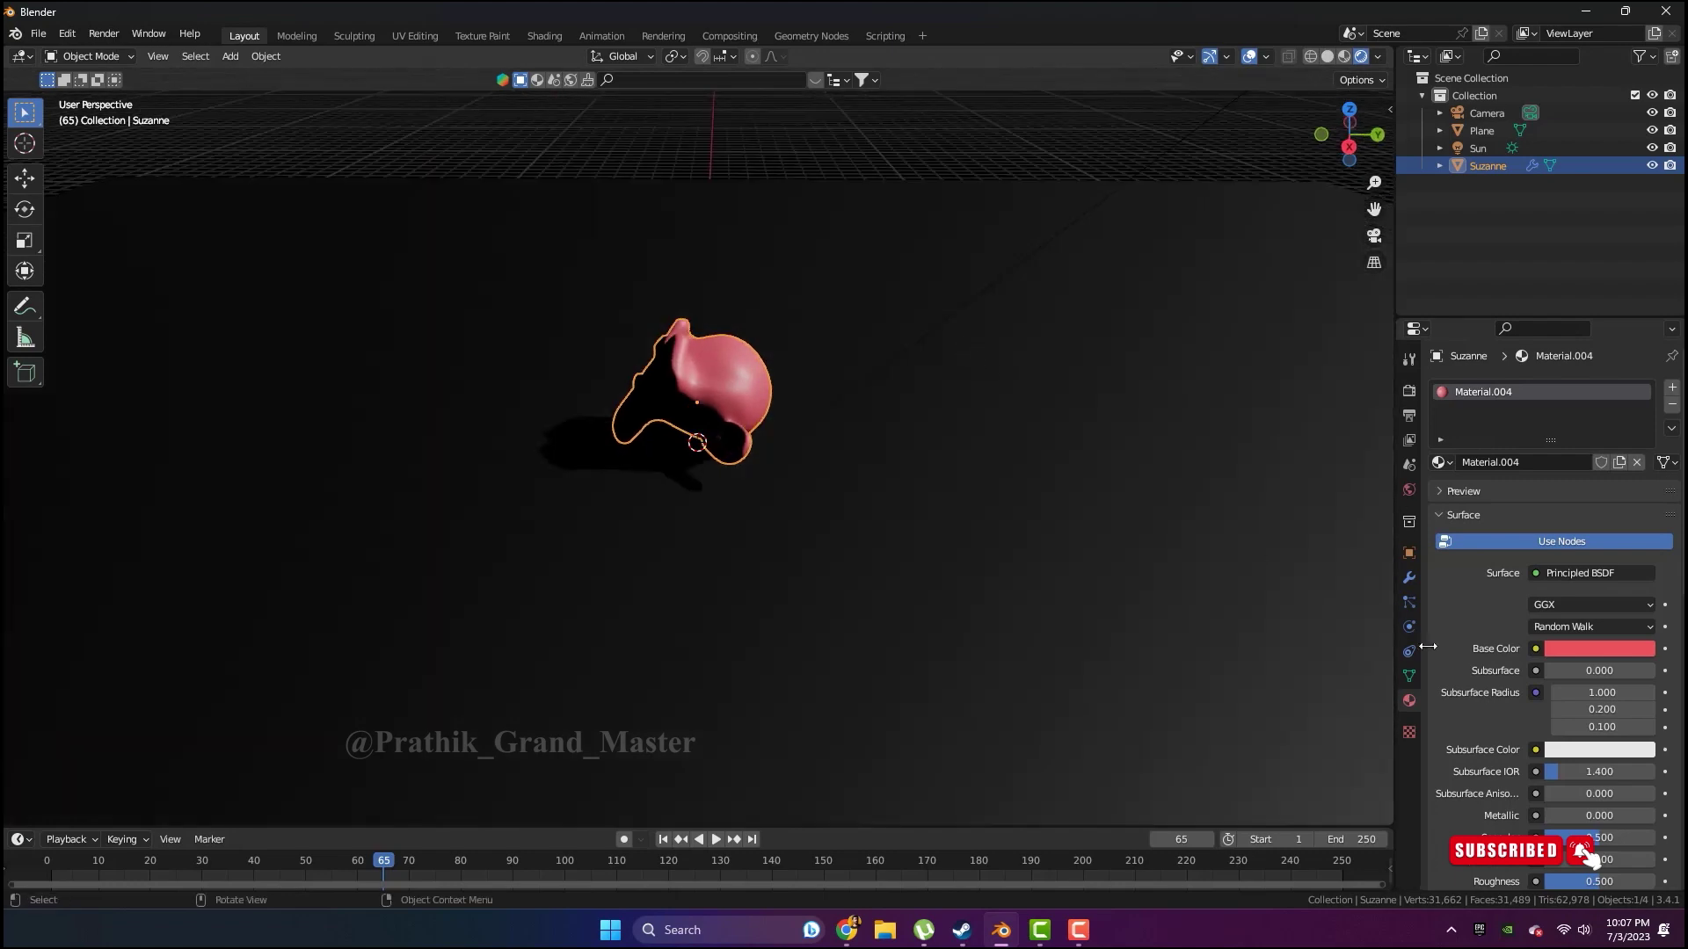
scroll(1441, 647, down, 3)
drag(1580, 778, 1544, 778)
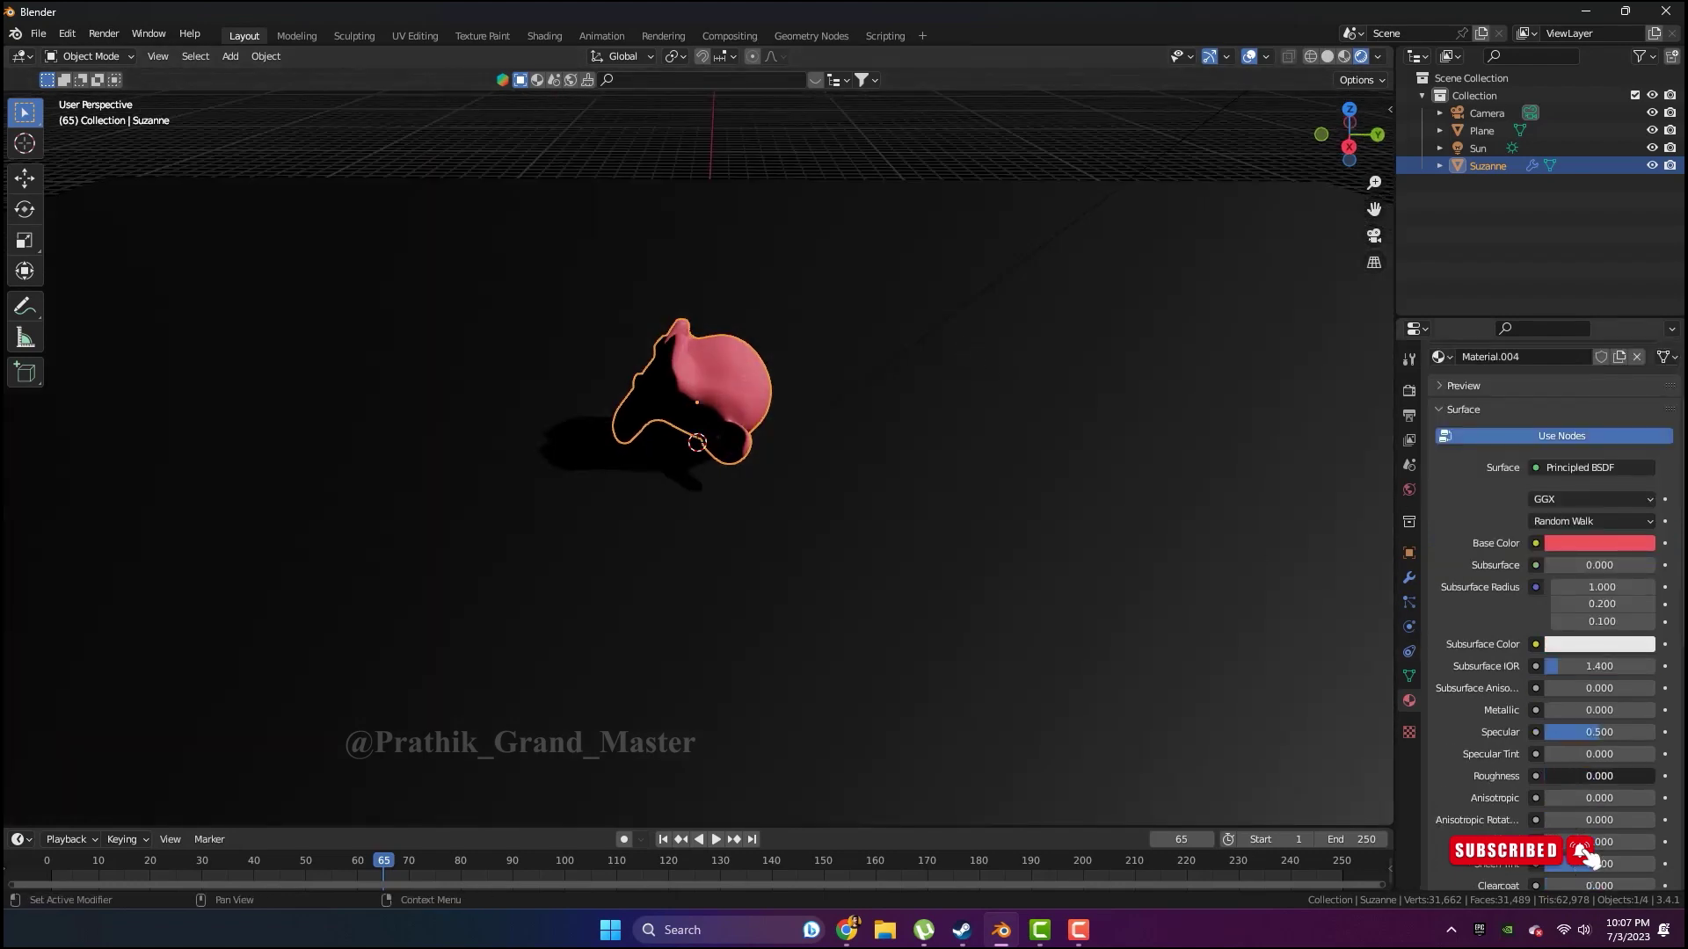
Set Suzanne's base colour to a pure, fully saturated red
click(1577, 546)
click(1613, 403)
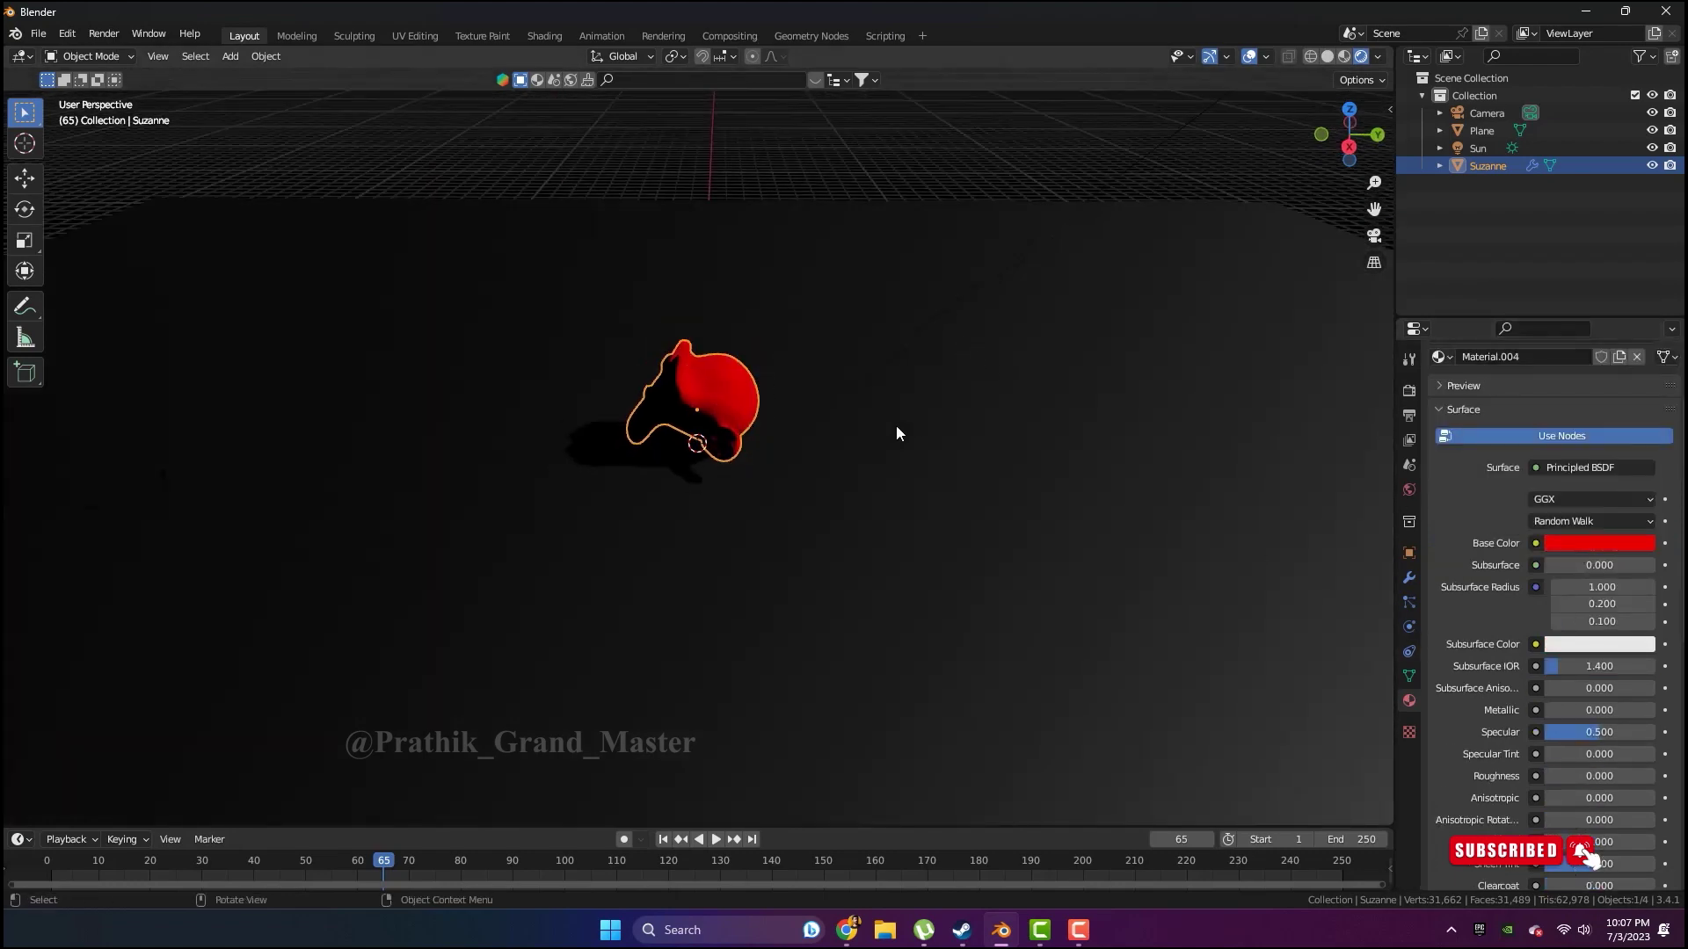
middle_drag(895, 424, 942, 424)
scroll(932, 386, down, 3)
click(917, 253)
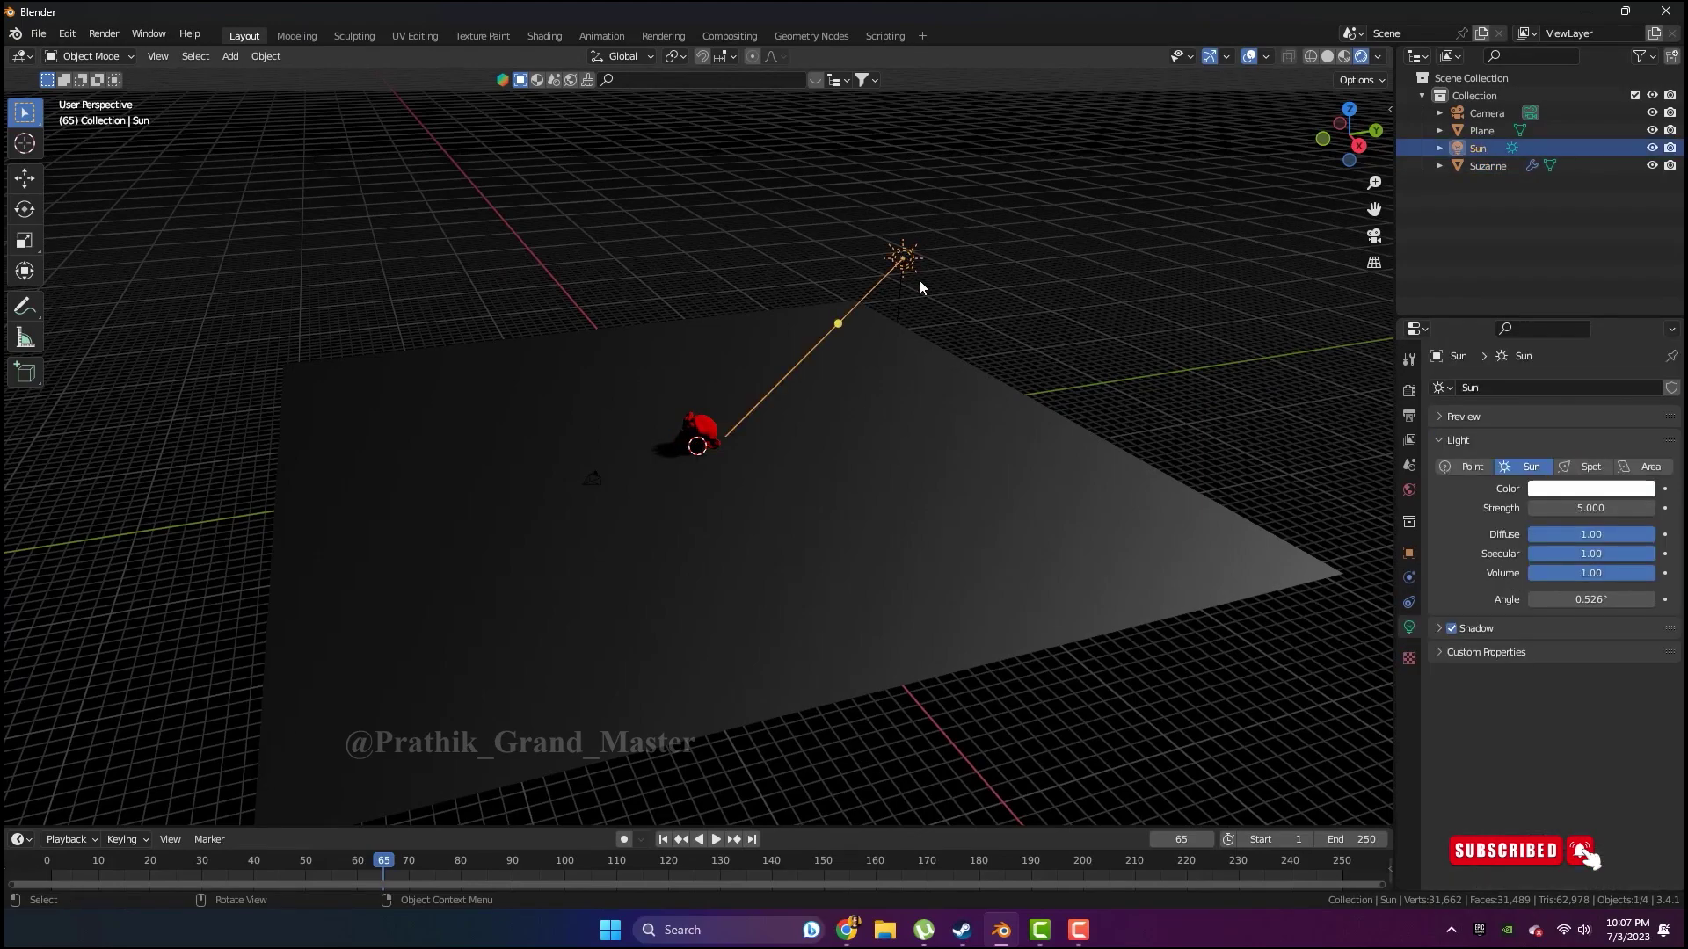
Duplicate the Sun as Sun.001, placed to the left and rotated about -99.5°
middle_drag(923, 261, 881, 272)
key(shift+d)
click(505, 303)
key(r)
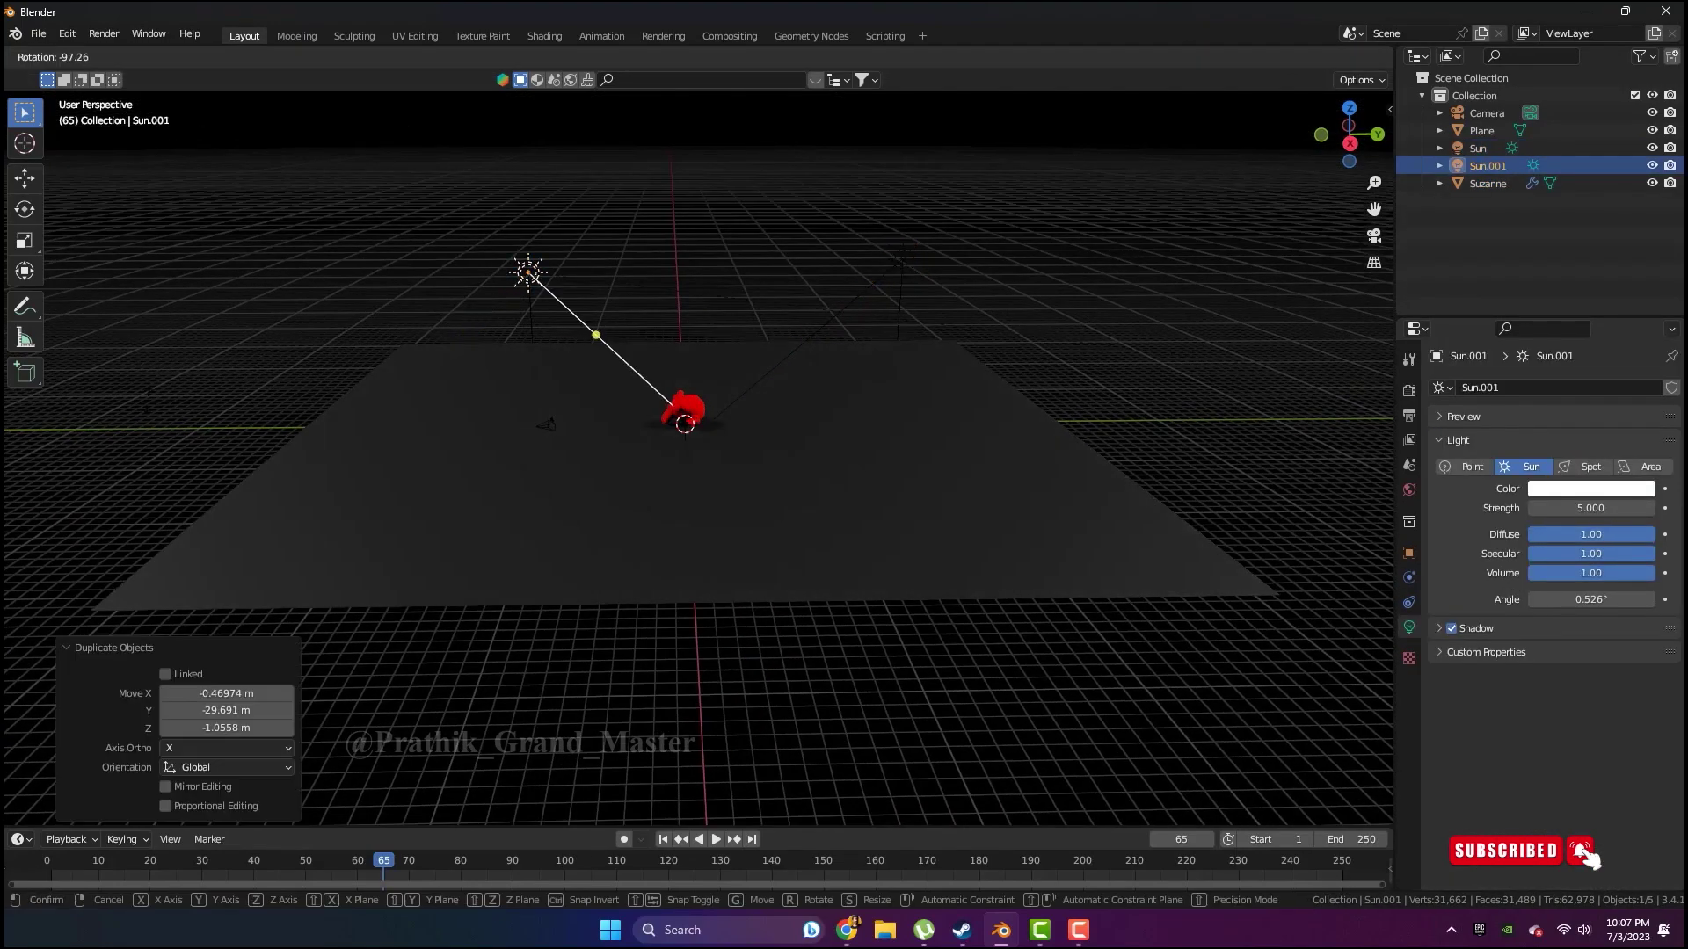
click(758, 467)
mouse_move(757, 468)
middle_down()
mouse_move(695, 514)
mouse_move(591, 464)
middle_up()
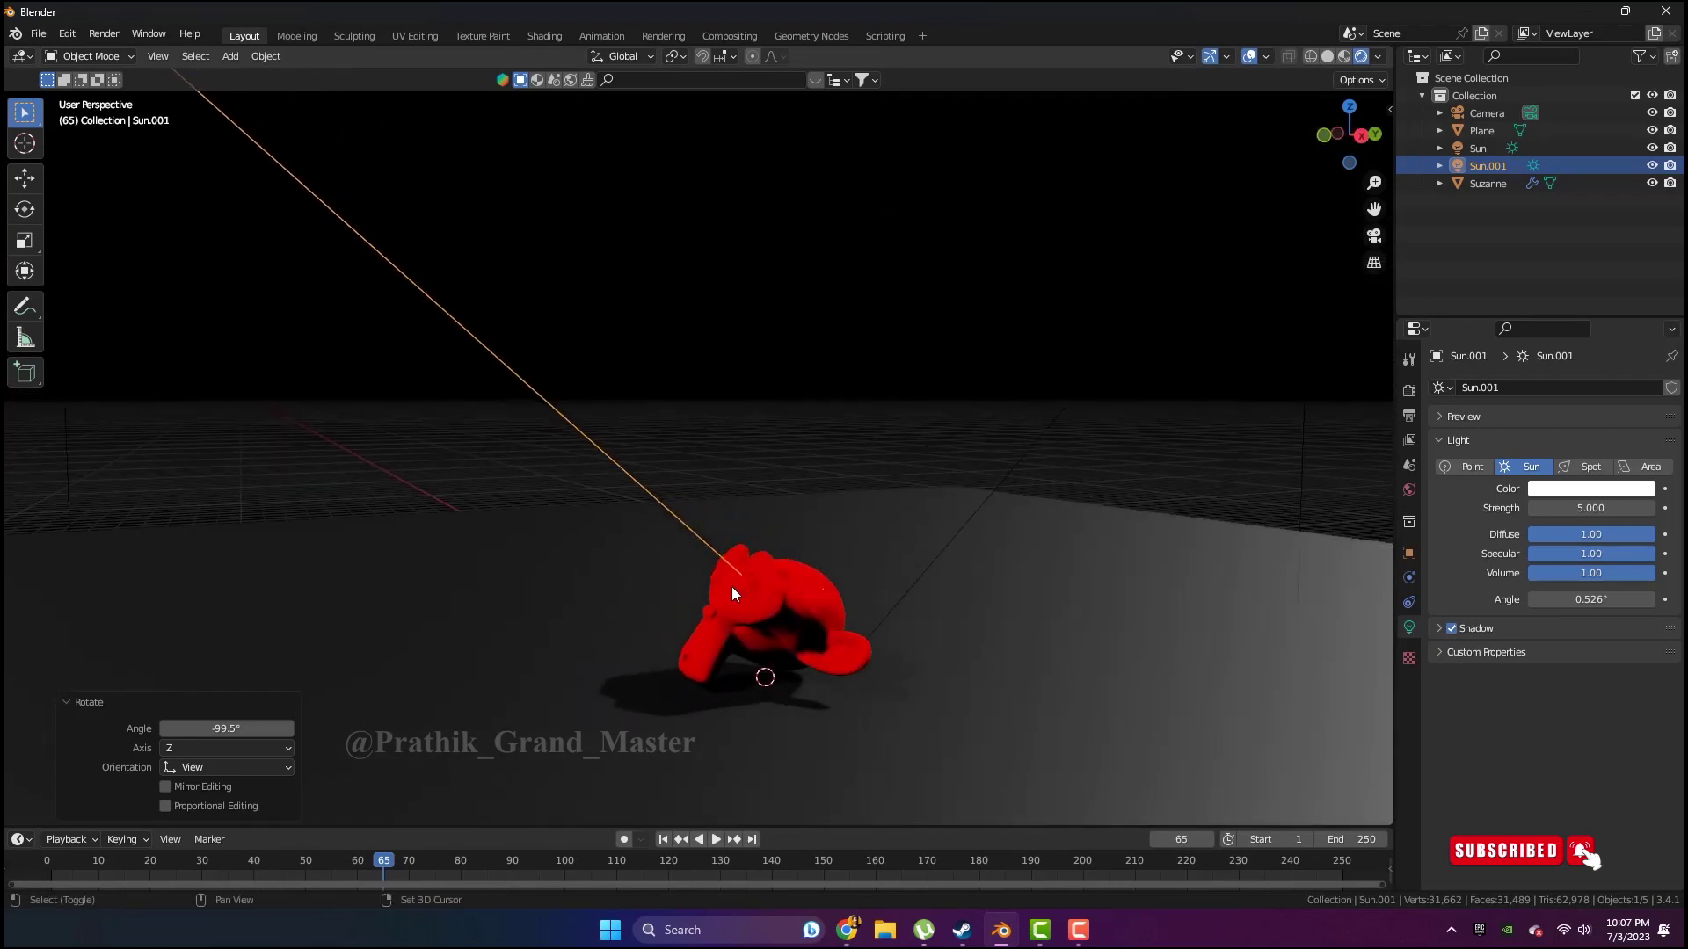
Set Suzanne's material roughness to 0.323, then deselect everything
click(729, 588)
scroll(1573, 823, down, 3)
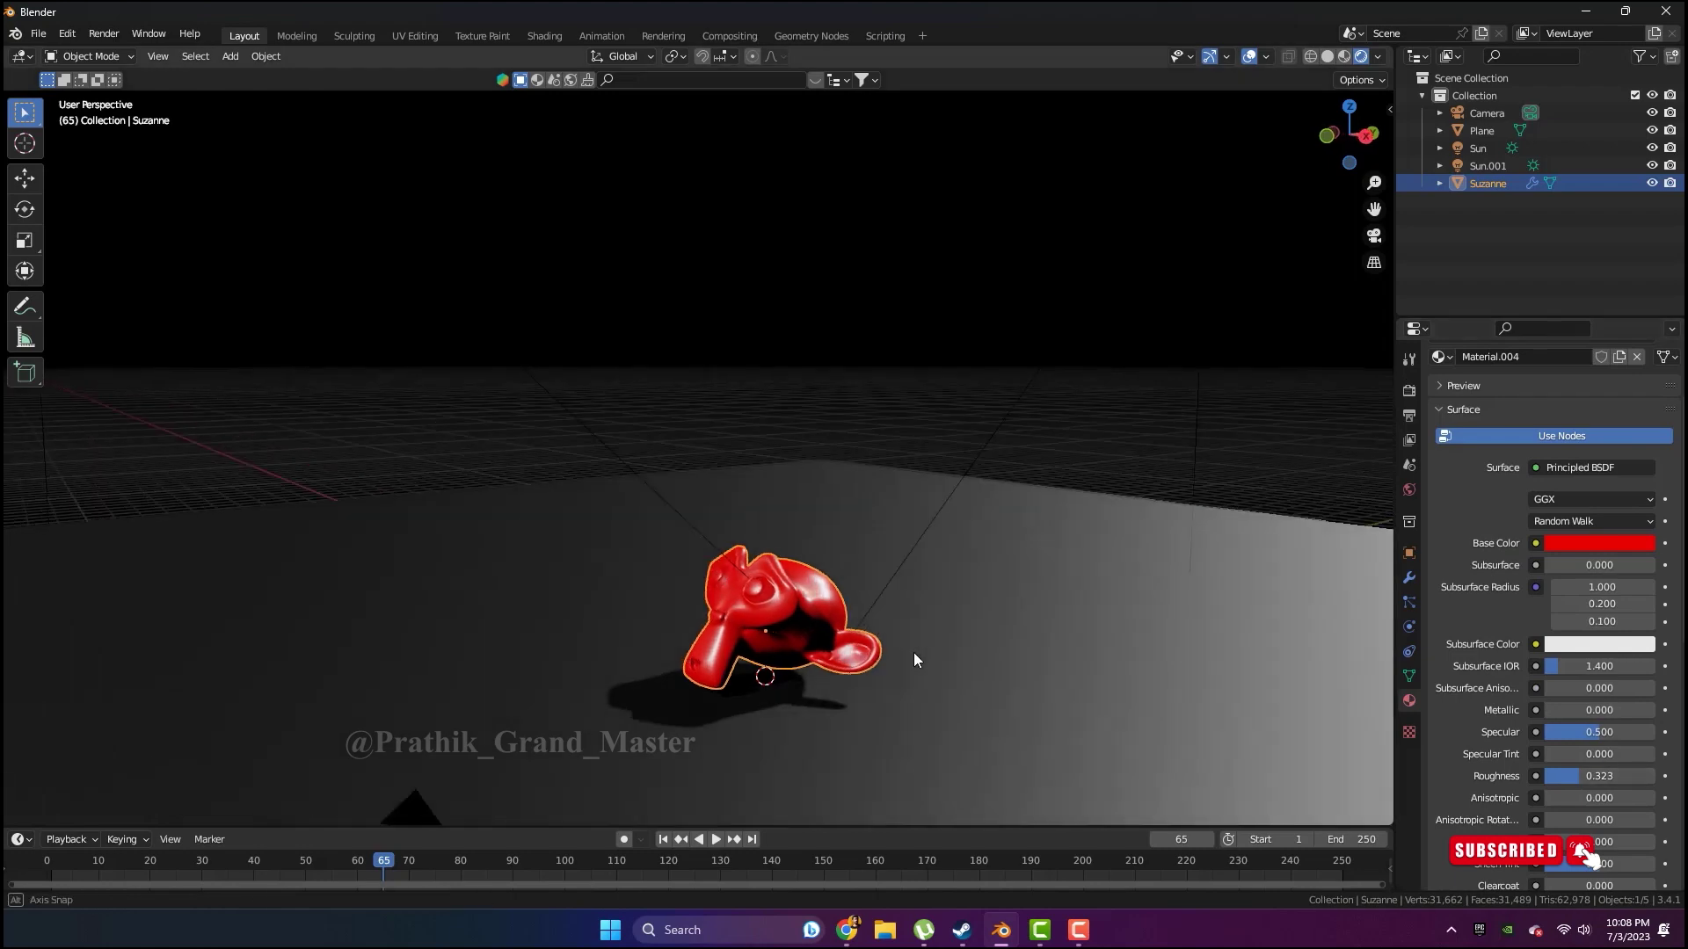
mouse_move(883, 651)
middle_down()
mouse_move(814, 398)
mouse_move(749, 388)
middle_up()
click(818, 394)
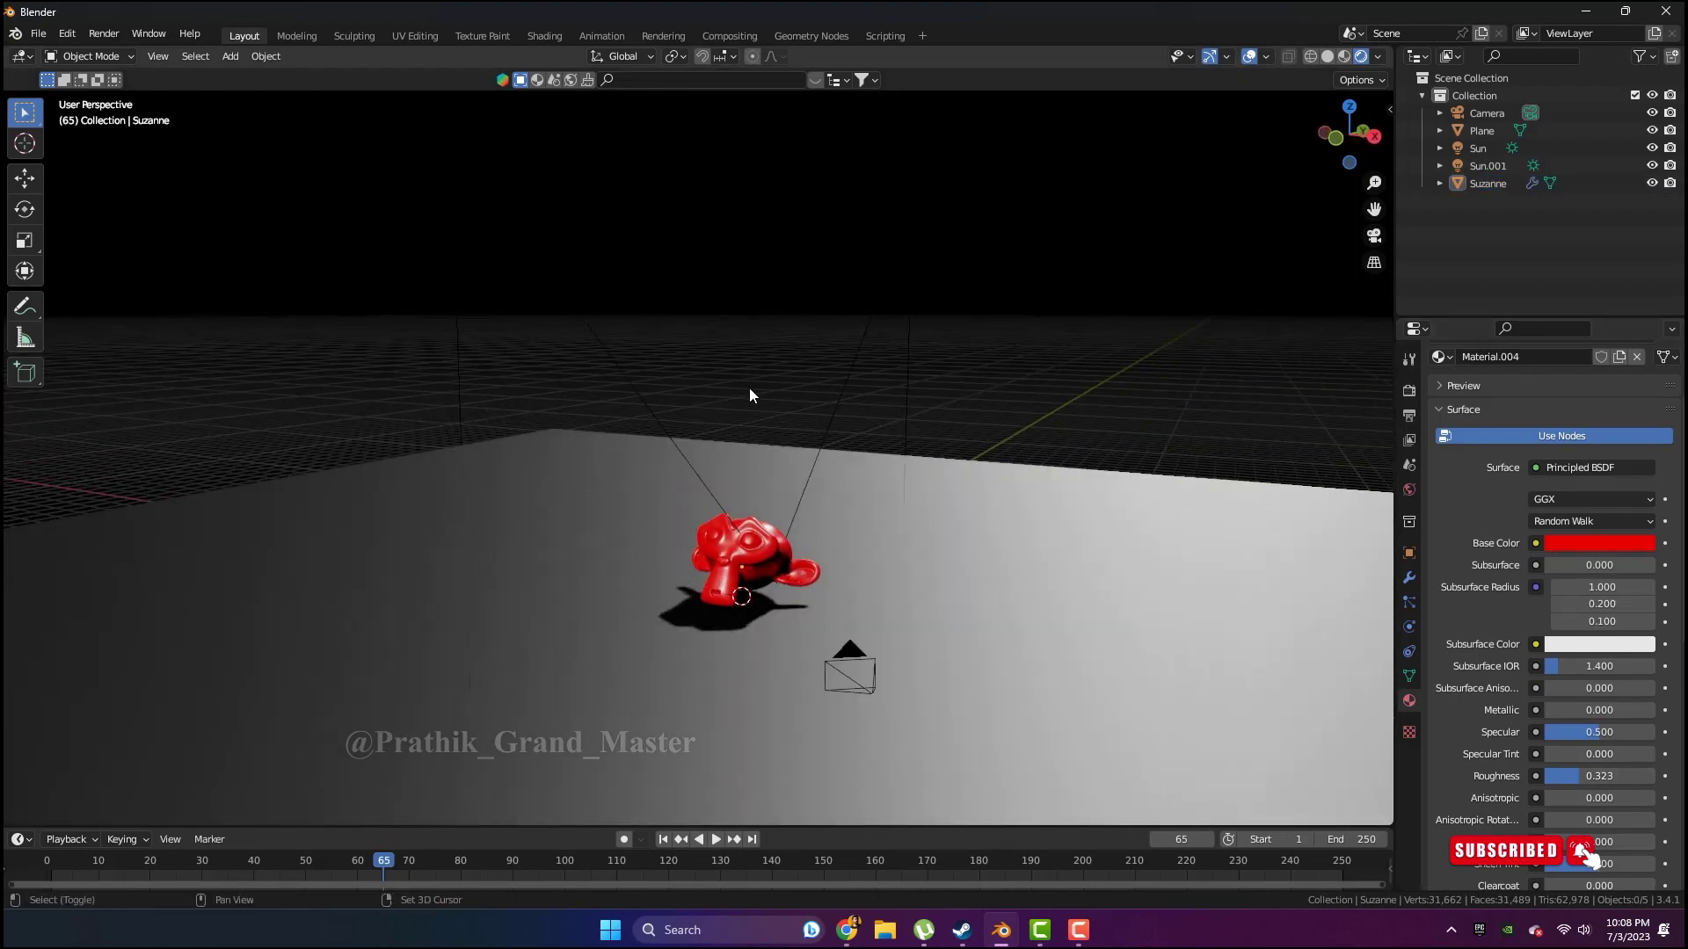
key(shift+a)
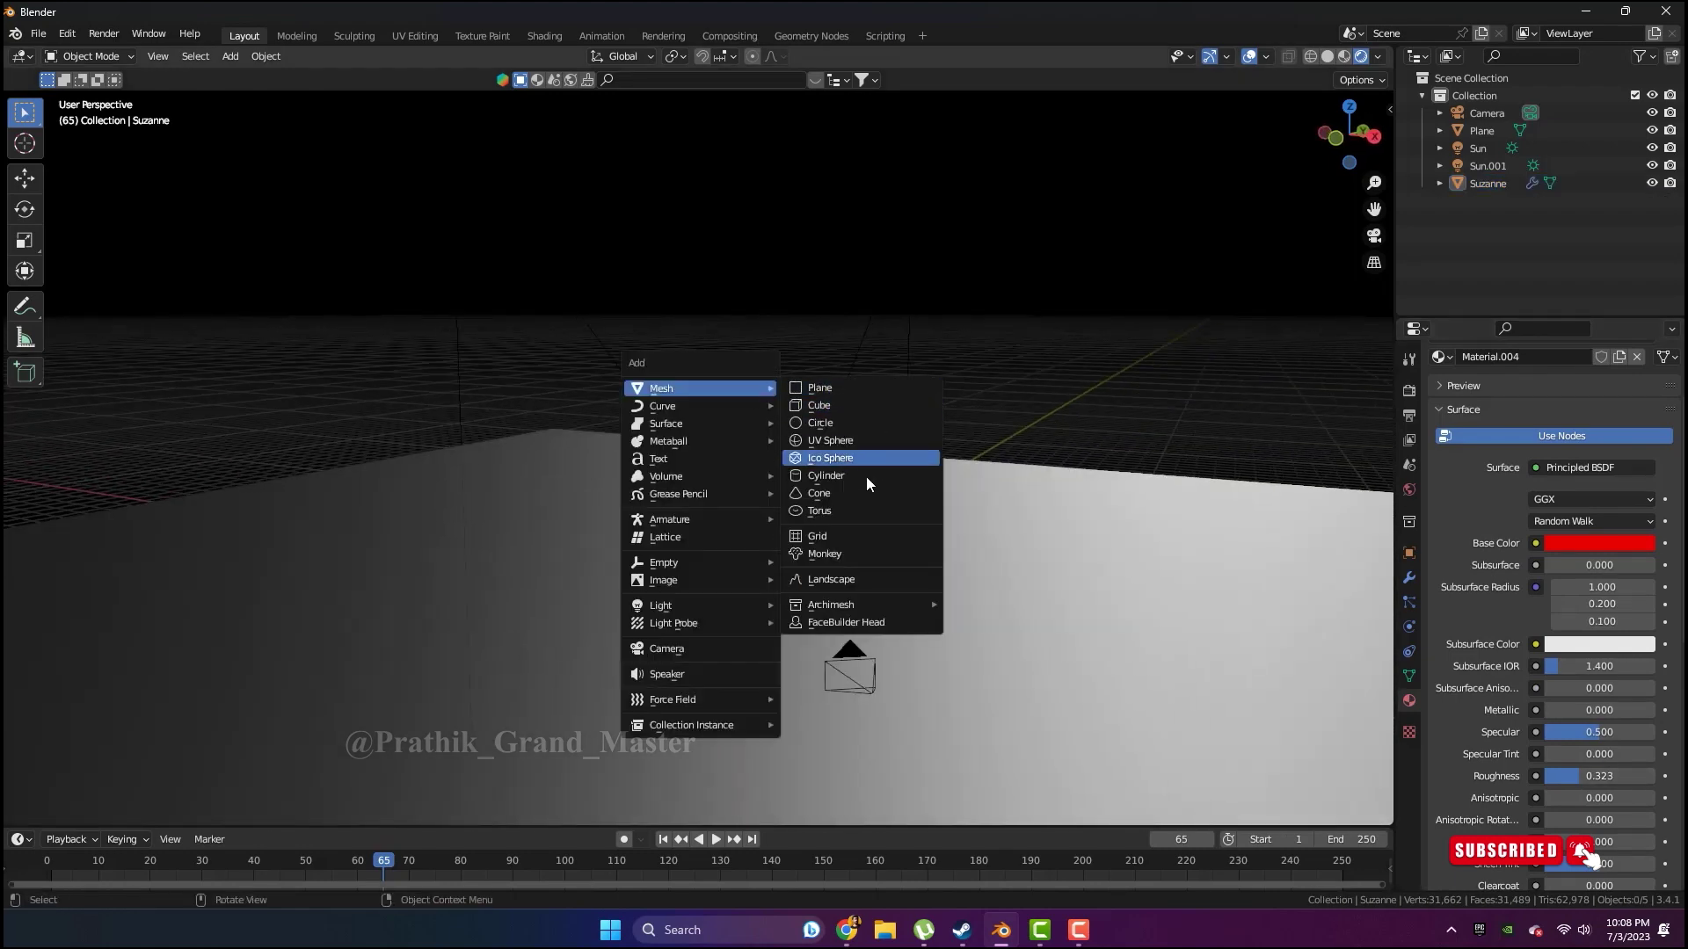
Add a cube, enlarge it and flatten it twice along Z
click(864, 404)
key(s)
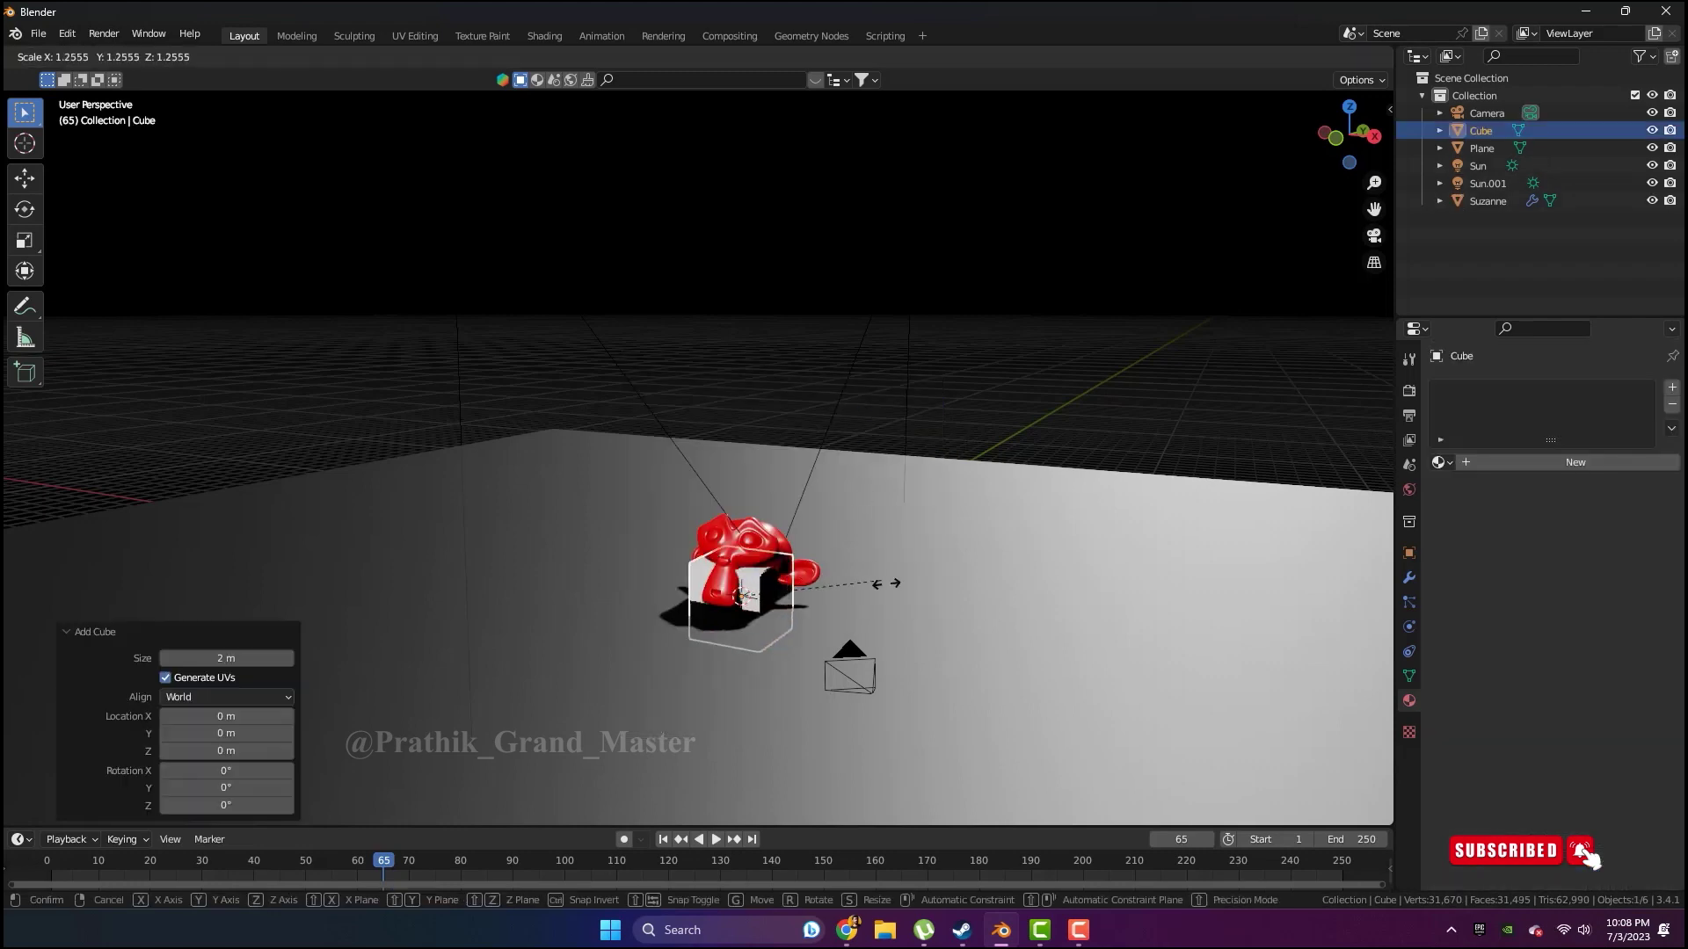
click(1082, 610)
key(s)
key(z)
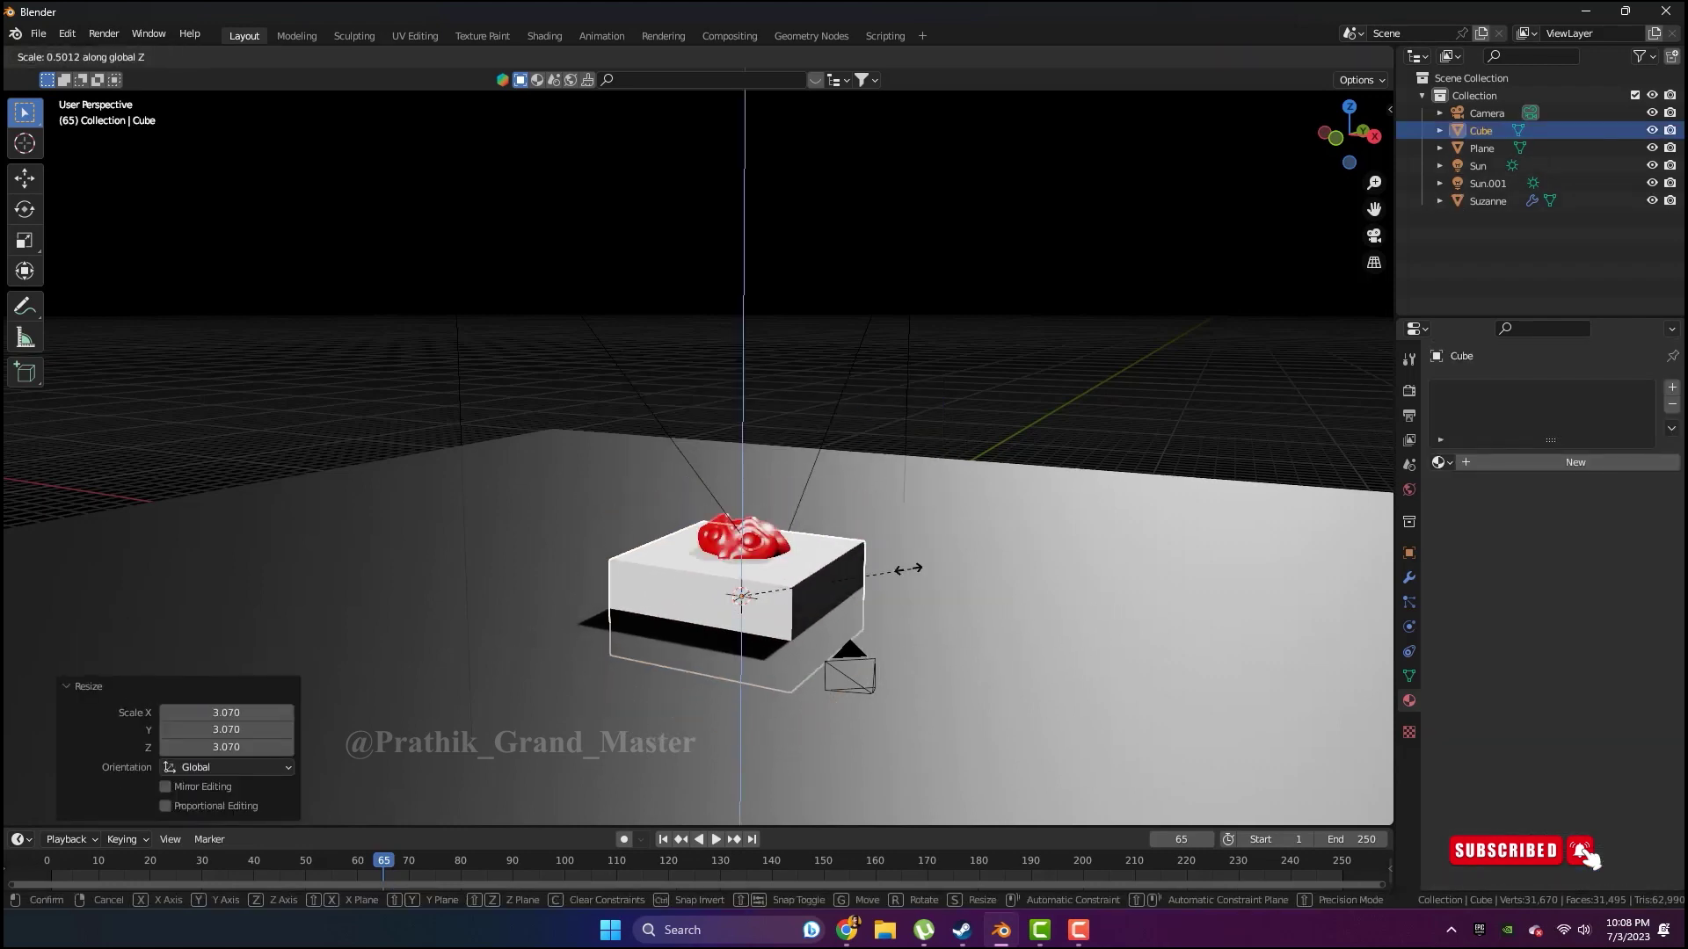
click(872, 588)
key(s)
key(z)
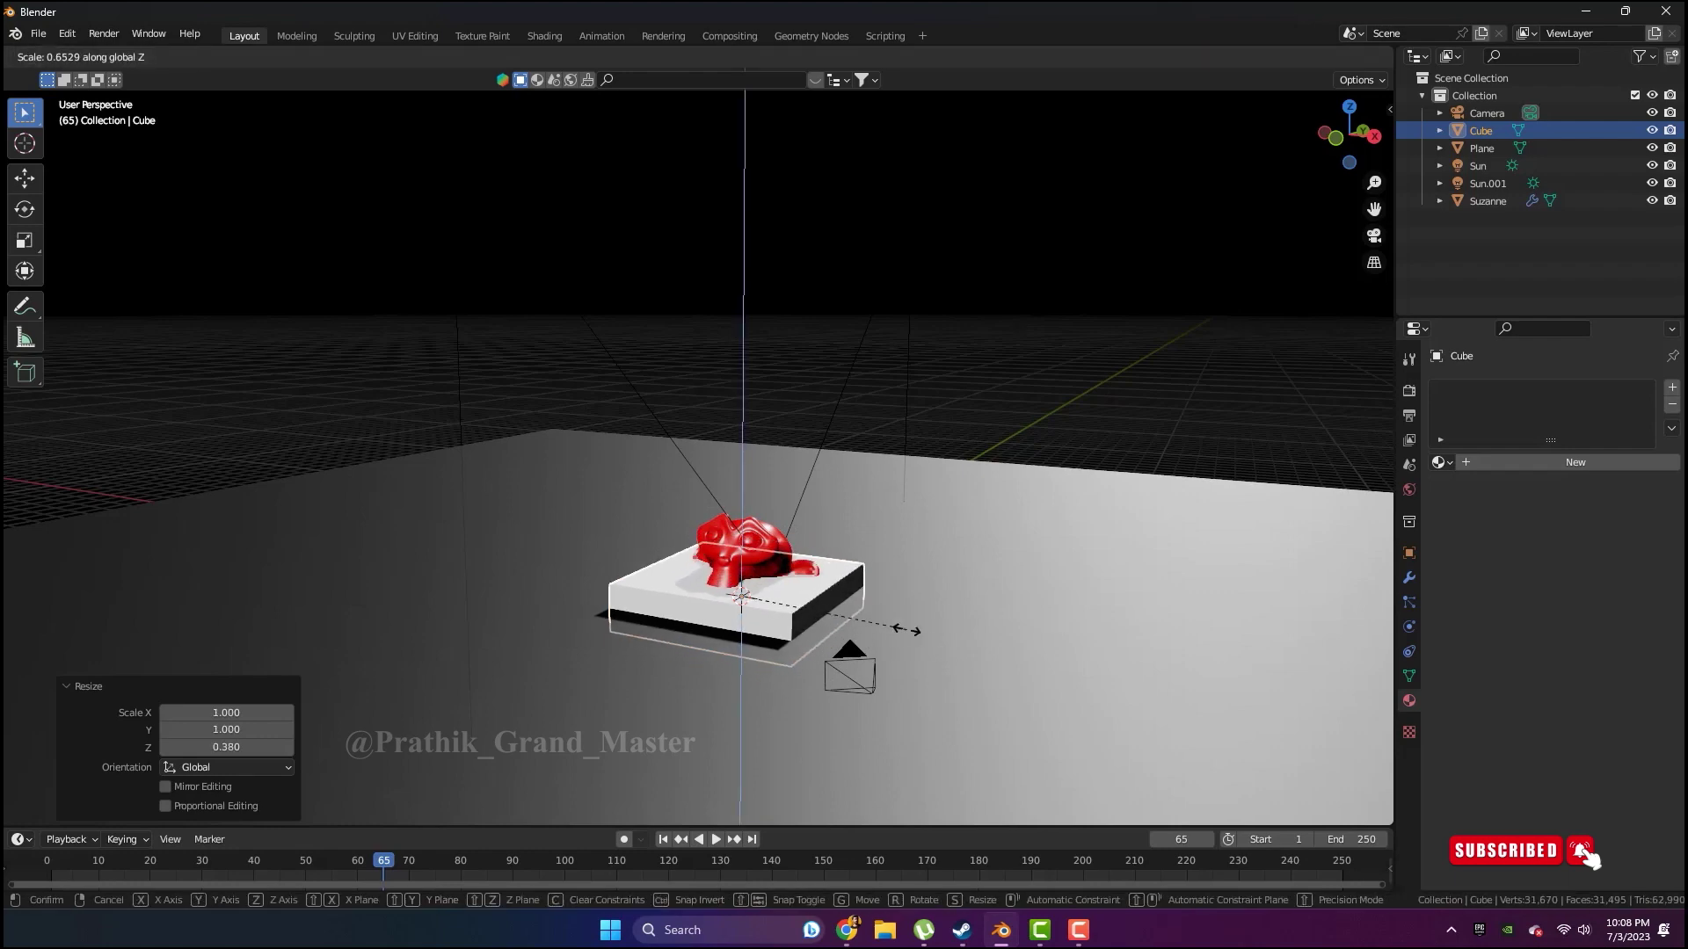
click(830, 605)
Raise the flattened cube above Suzanne, then delete it
key(g)
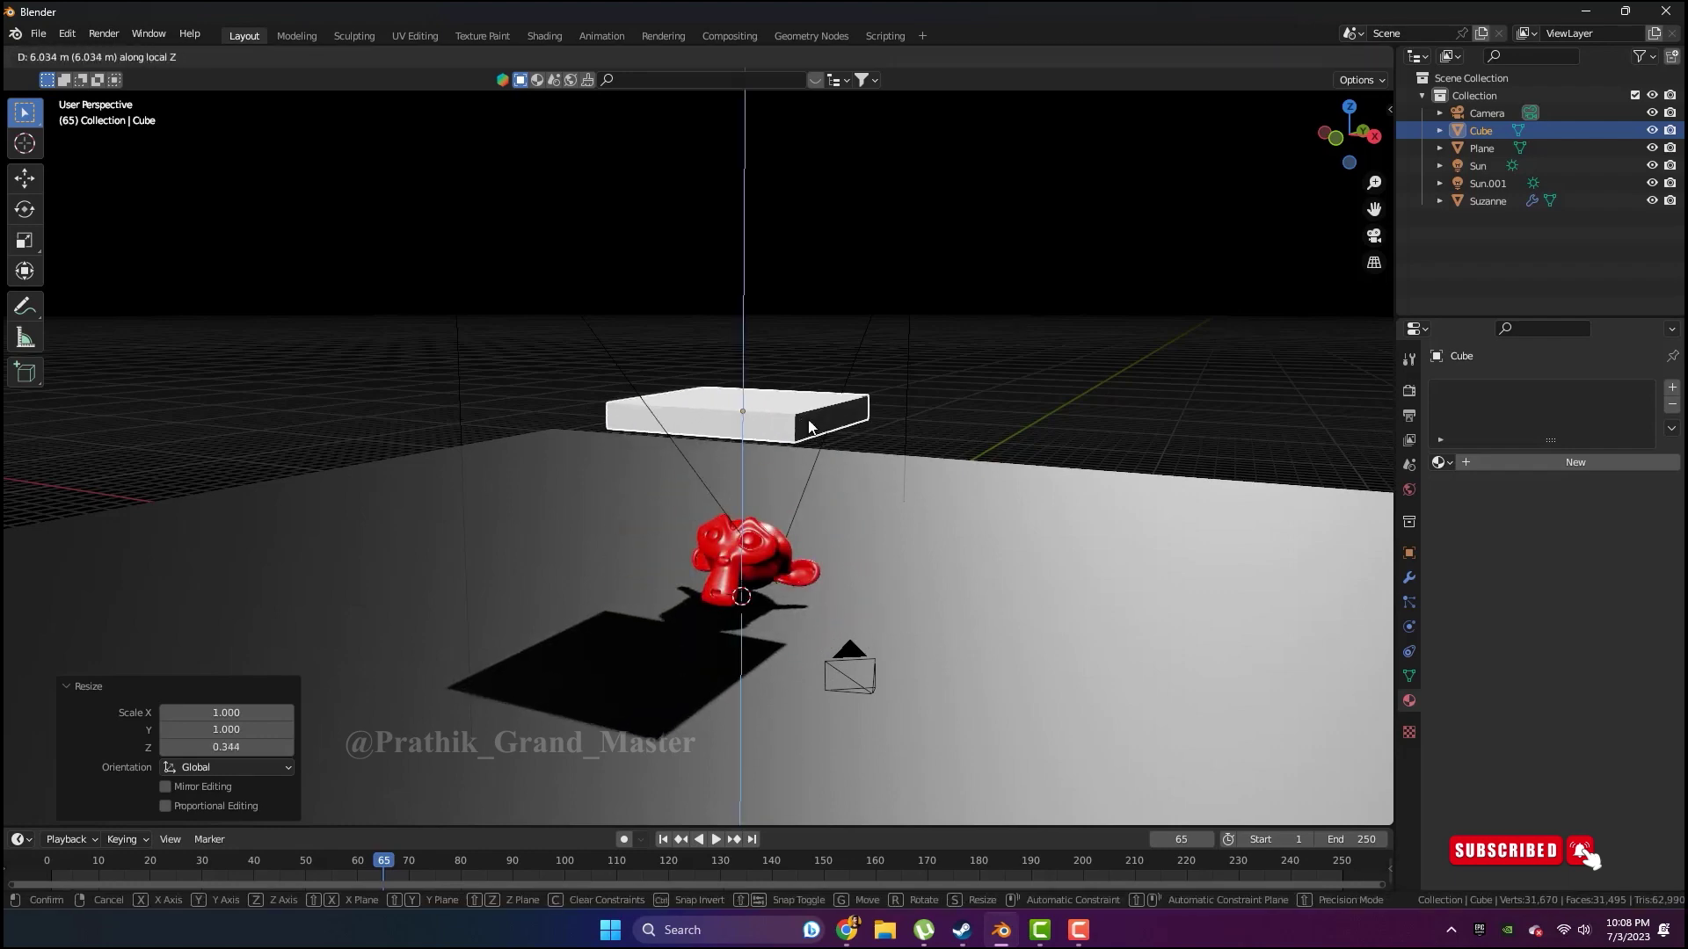
click(770, 409)
key(Delete)
key(shift+a)
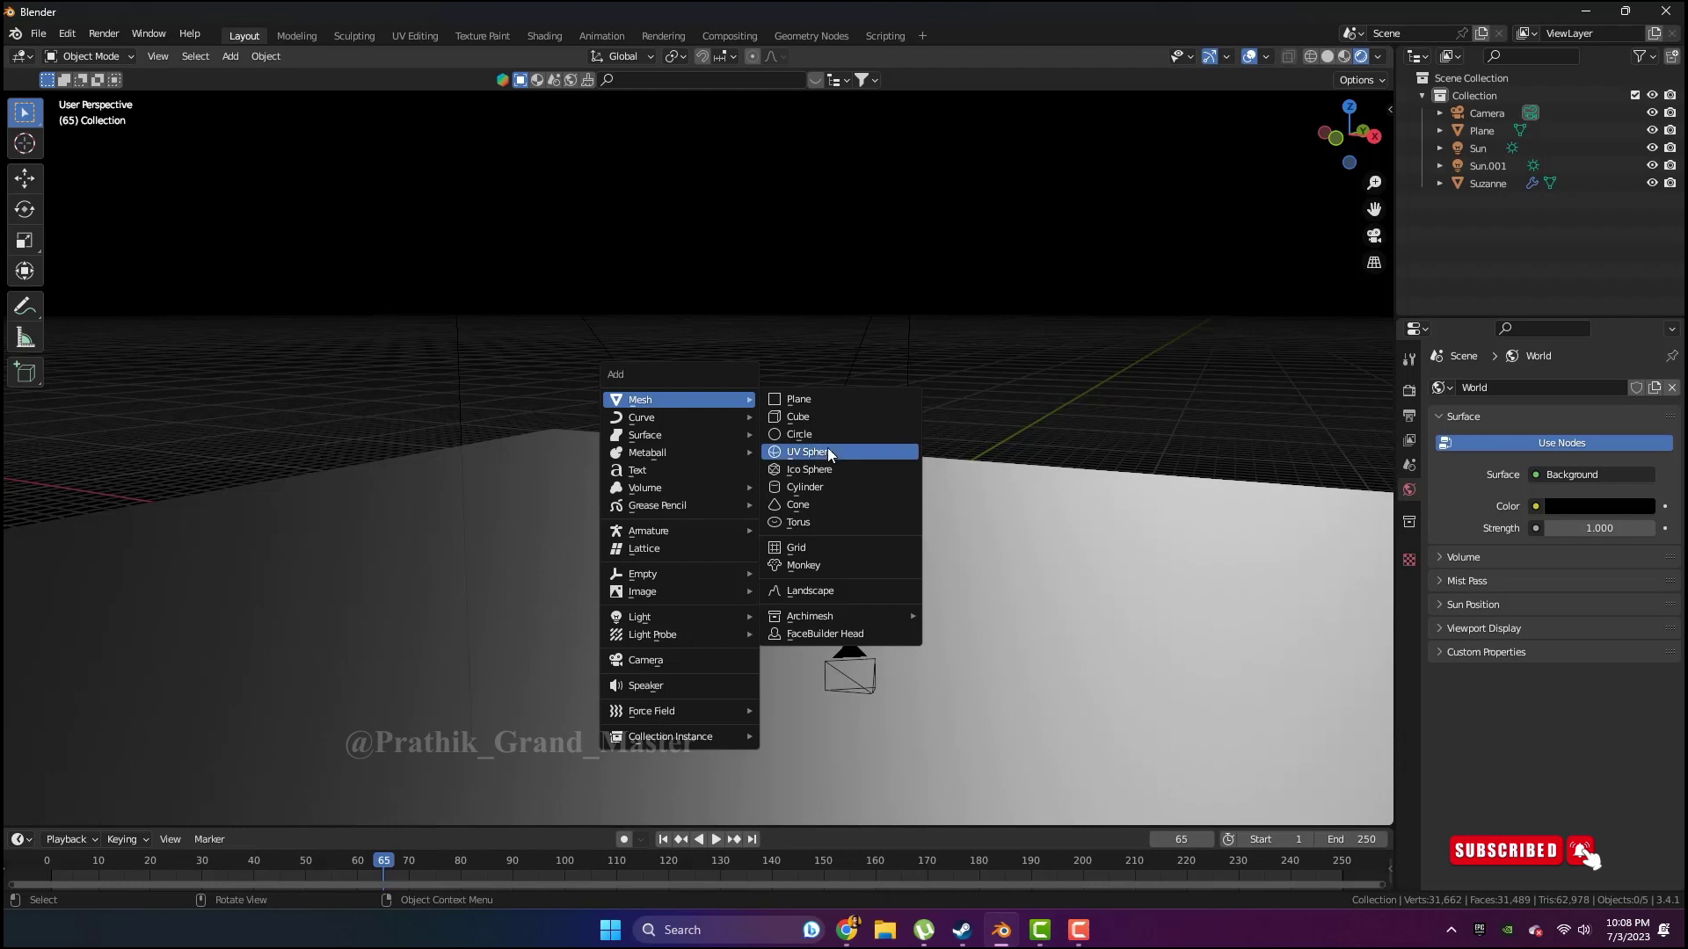
Add a UV sphere, scale it to 5.727 and lift it above Suzanne
click(828, 454)
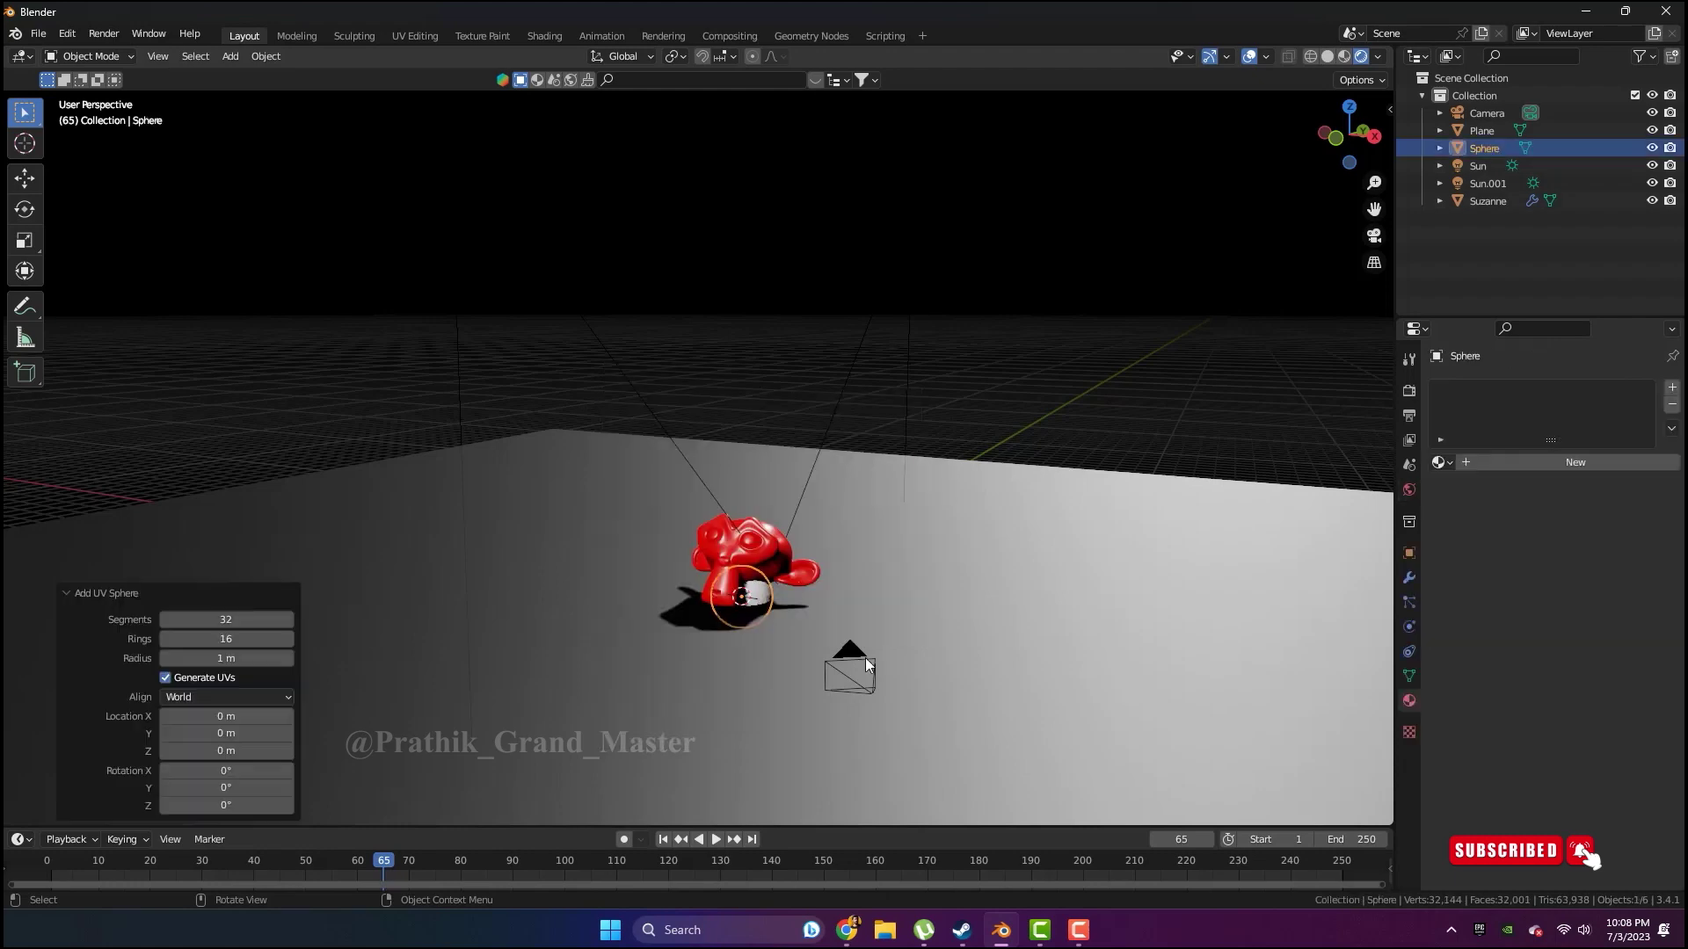
key(g)
key(s)
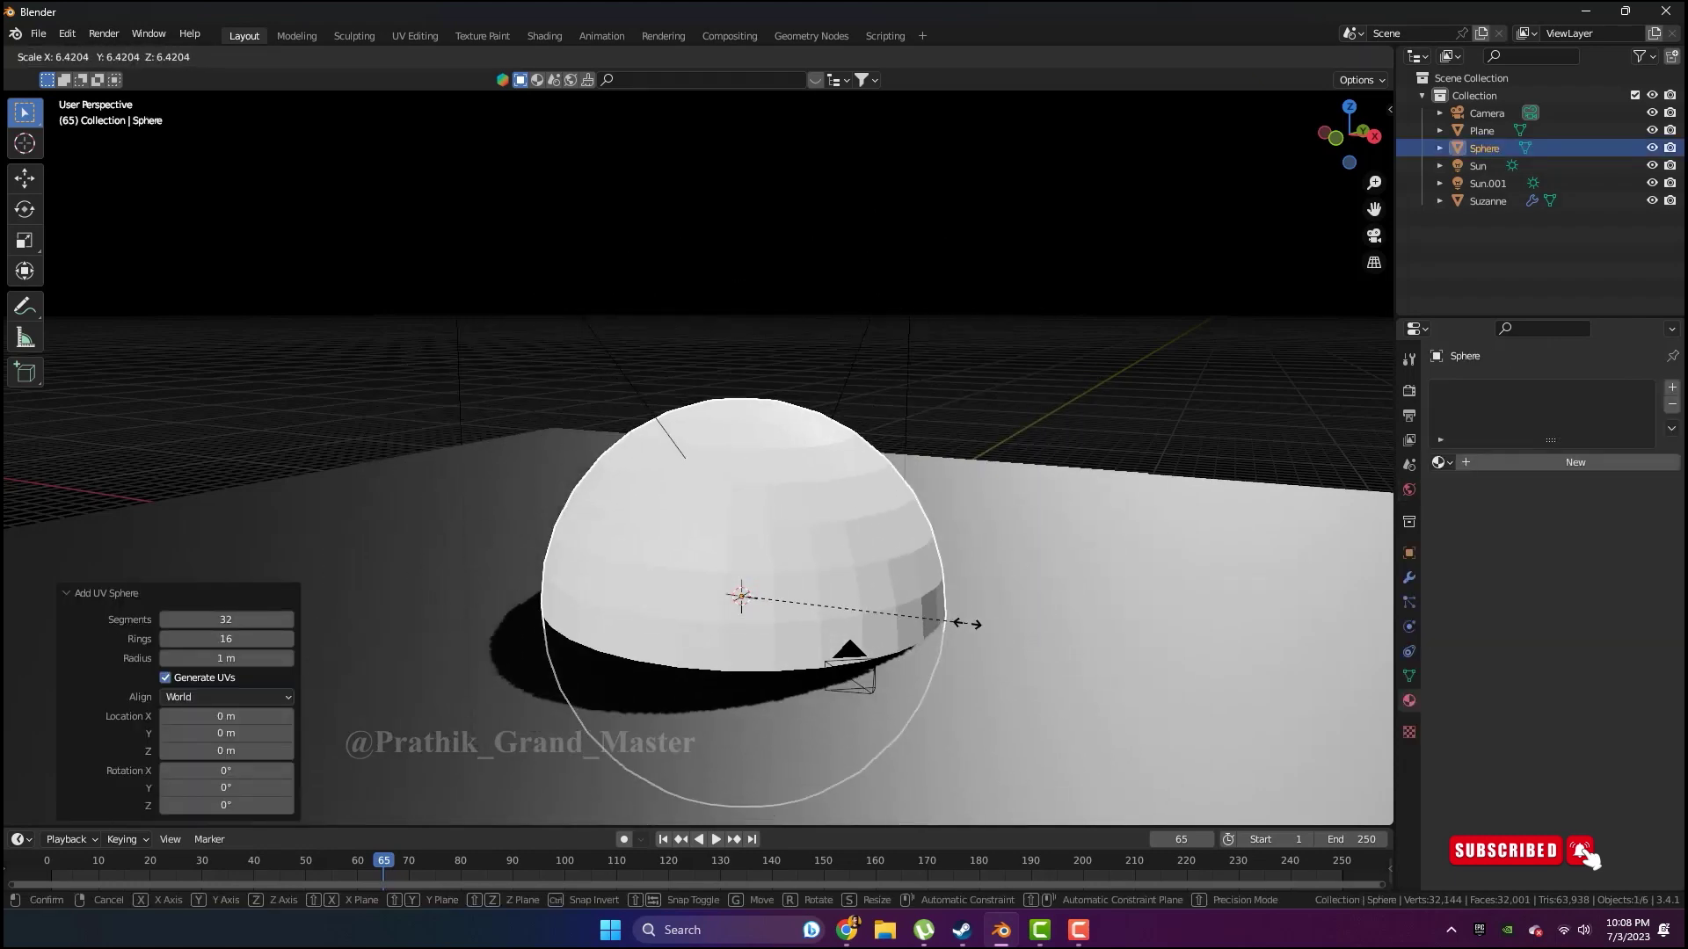
click(965, 641)
key(g)
key(z)
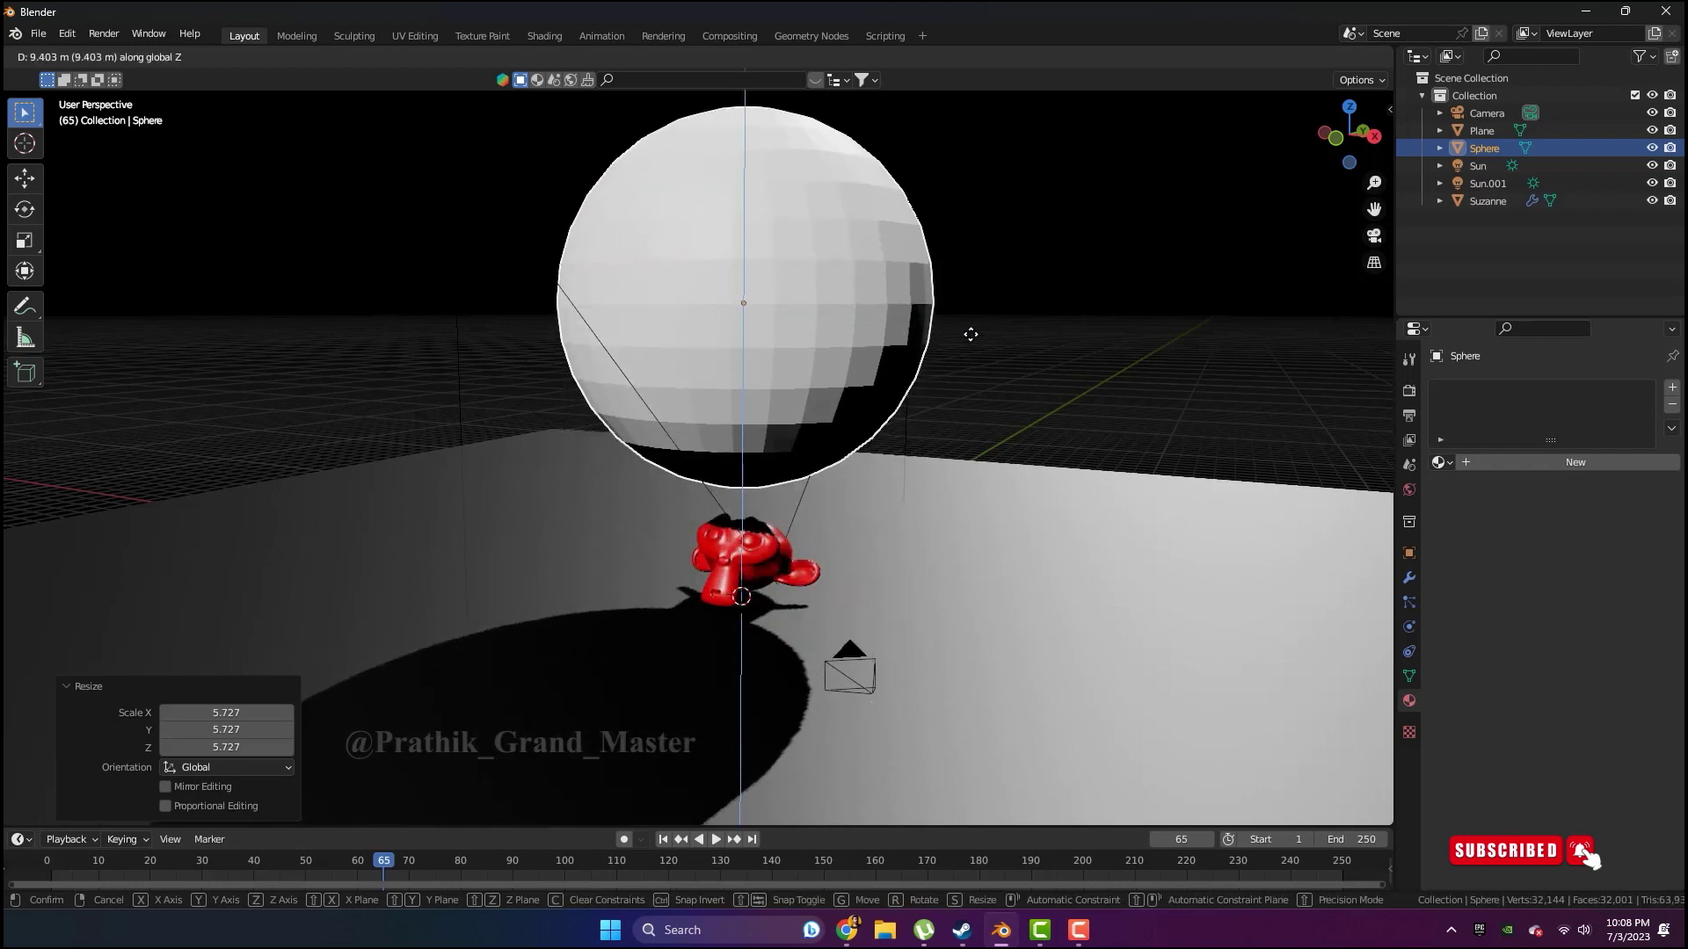
click(972, 335)
Shade the sphere smooth and give it a new Material.005
right_click(802, 269)
click(802, 269)
click(1487, 462)
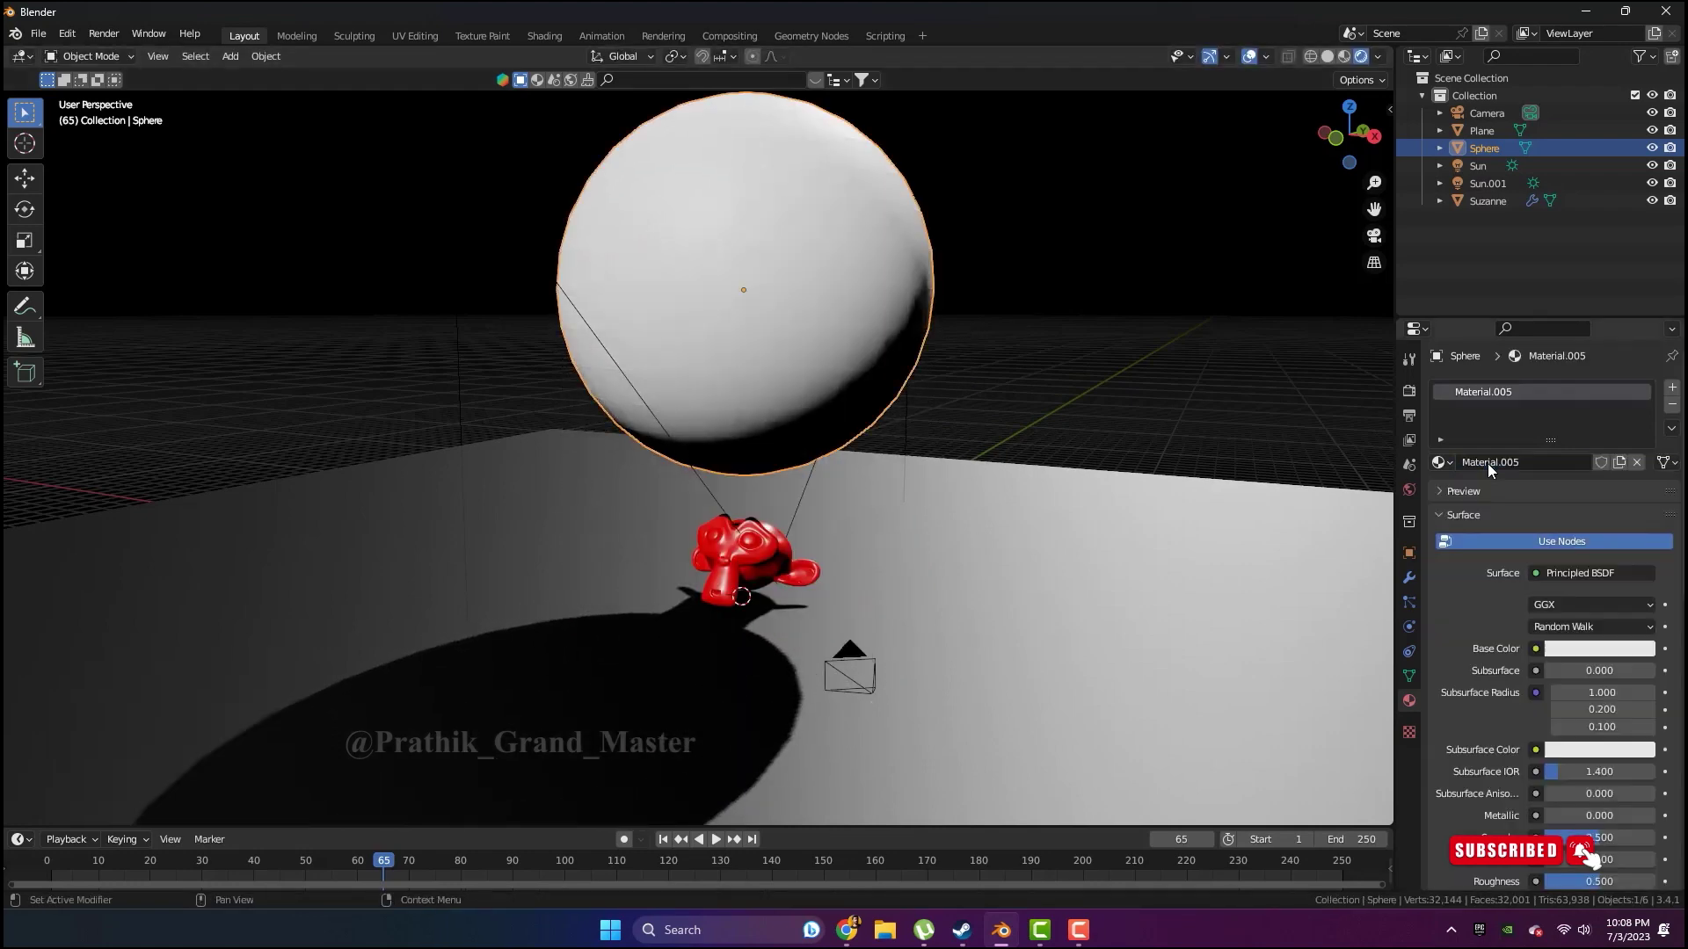
Add a Subdivision Surface modifier to the sphere and apply it
click(1409, 576)
click(1511, 389)
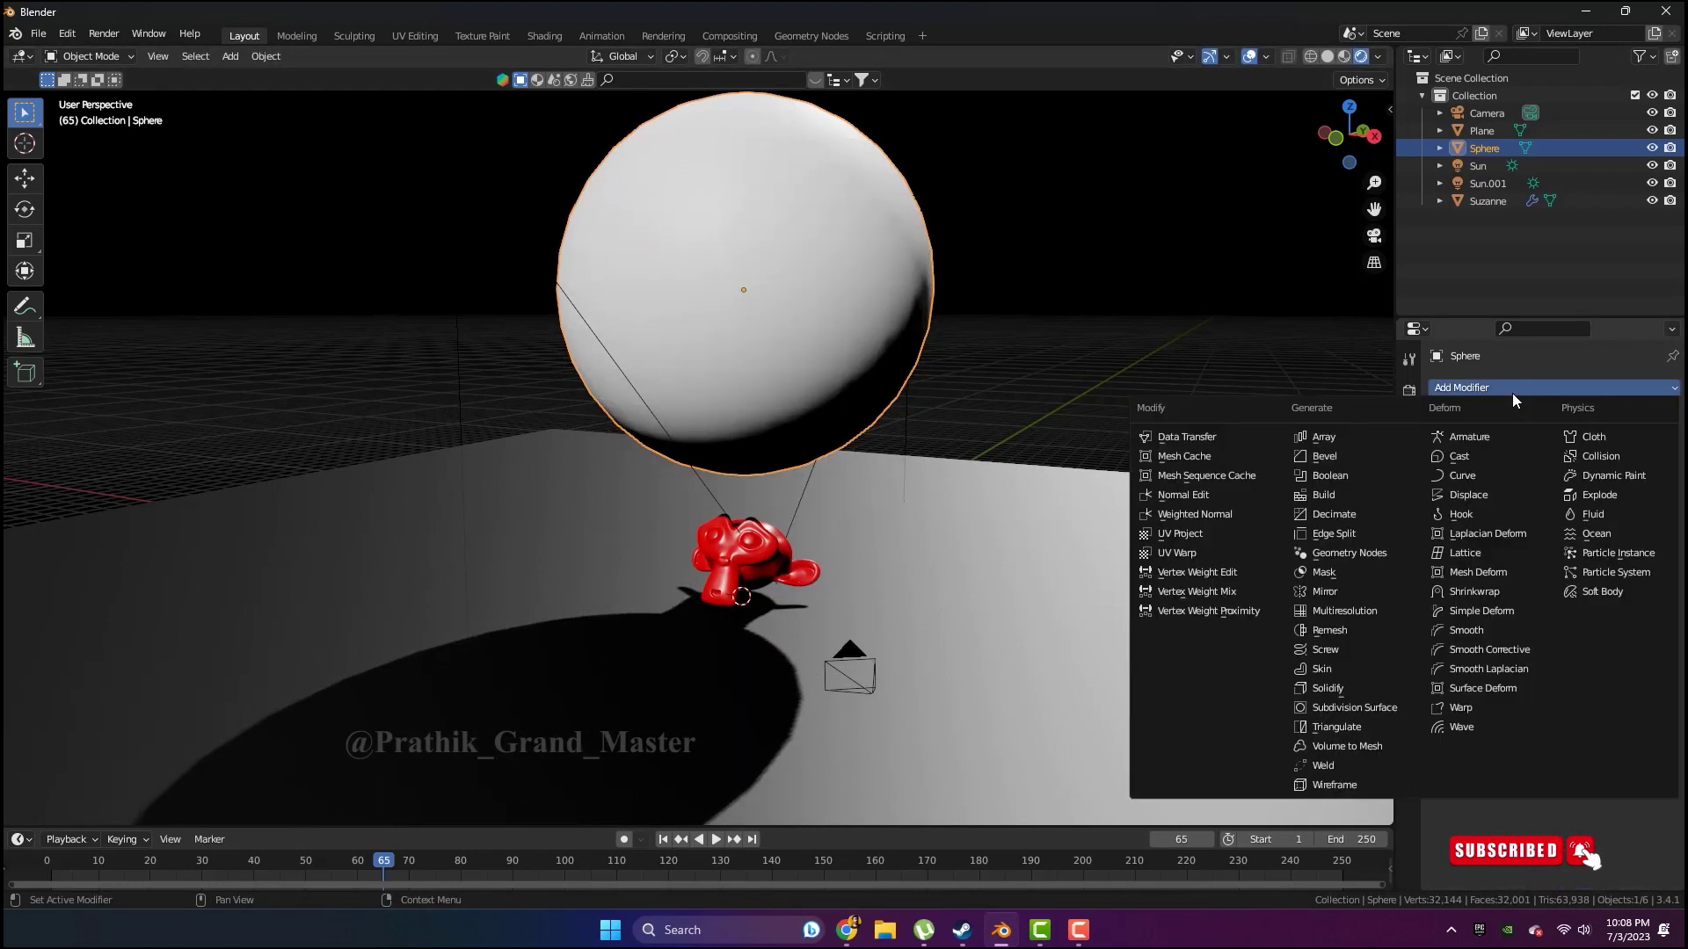
click(1354, 708)
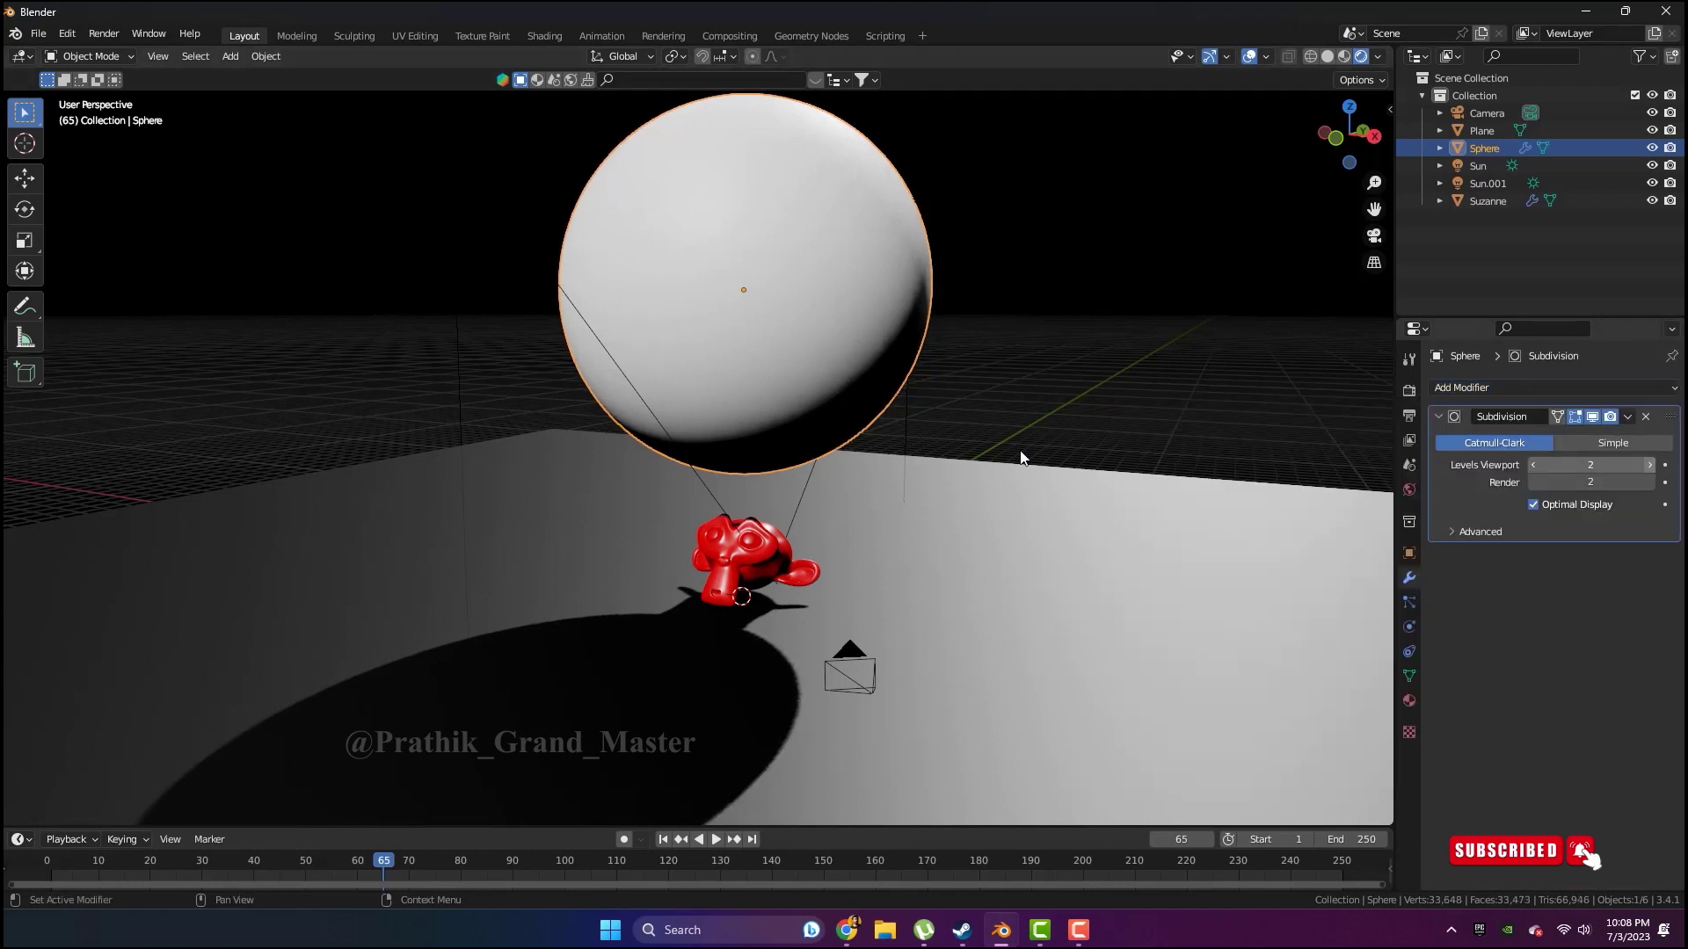
click(1627, 418)
click(1600, 438)
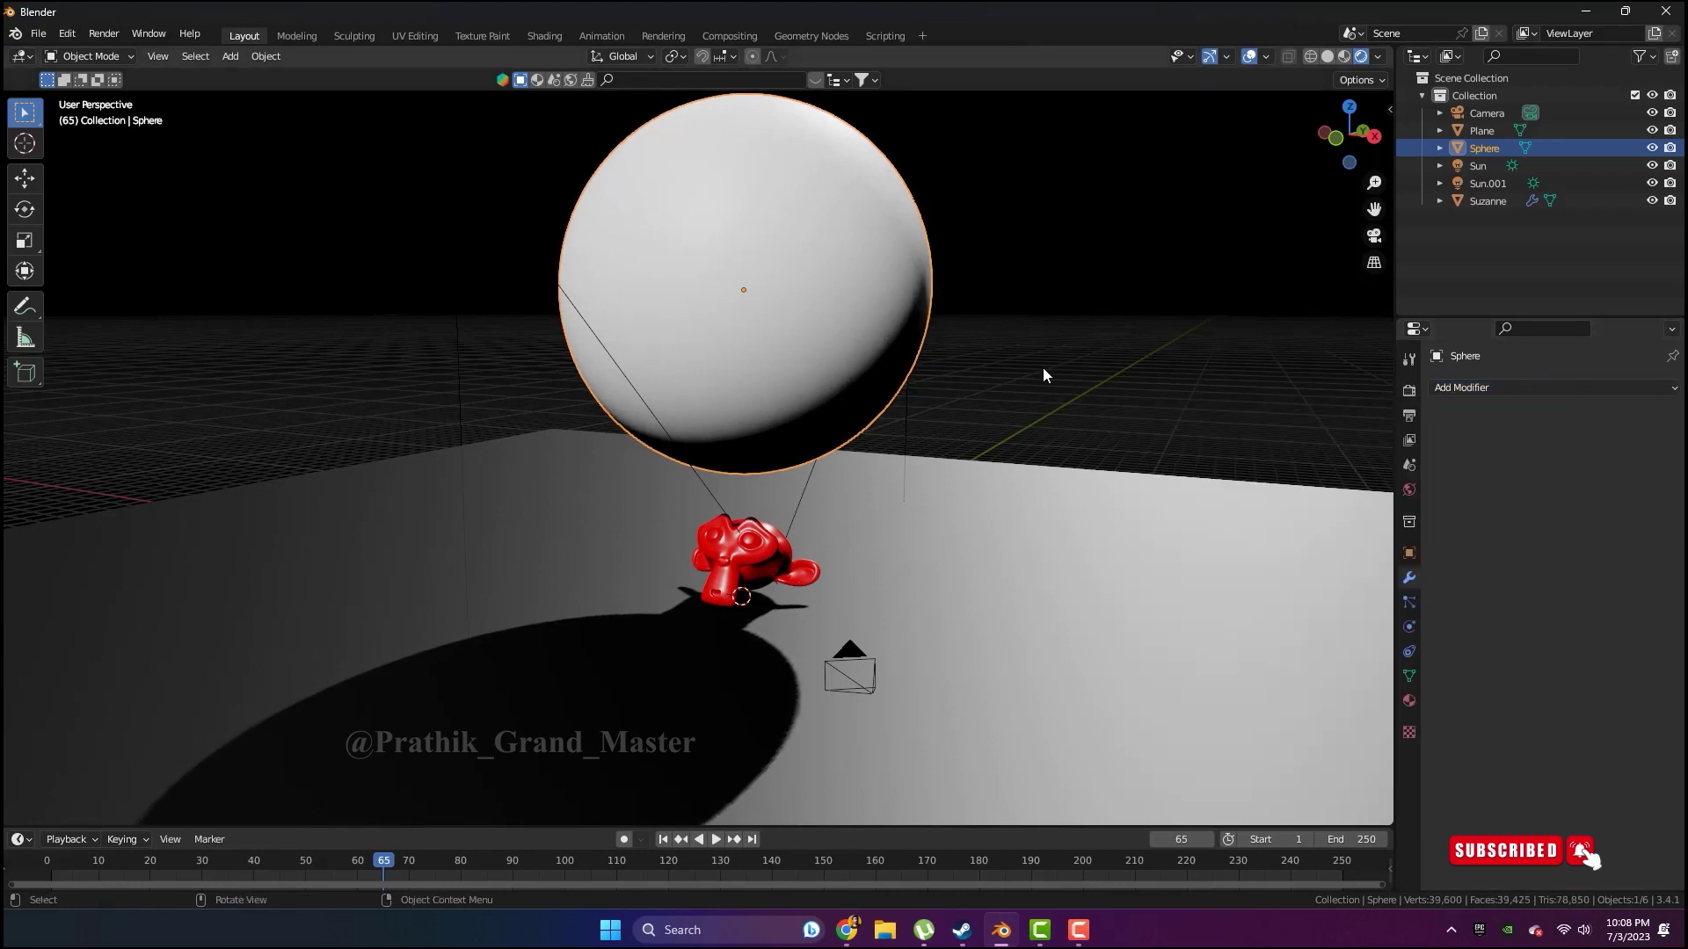
Make the sphere glossy blue with roughness 0.146 and turn it into cloth
click(1409, 701)
click(1598, 648)
click(1612, 415)
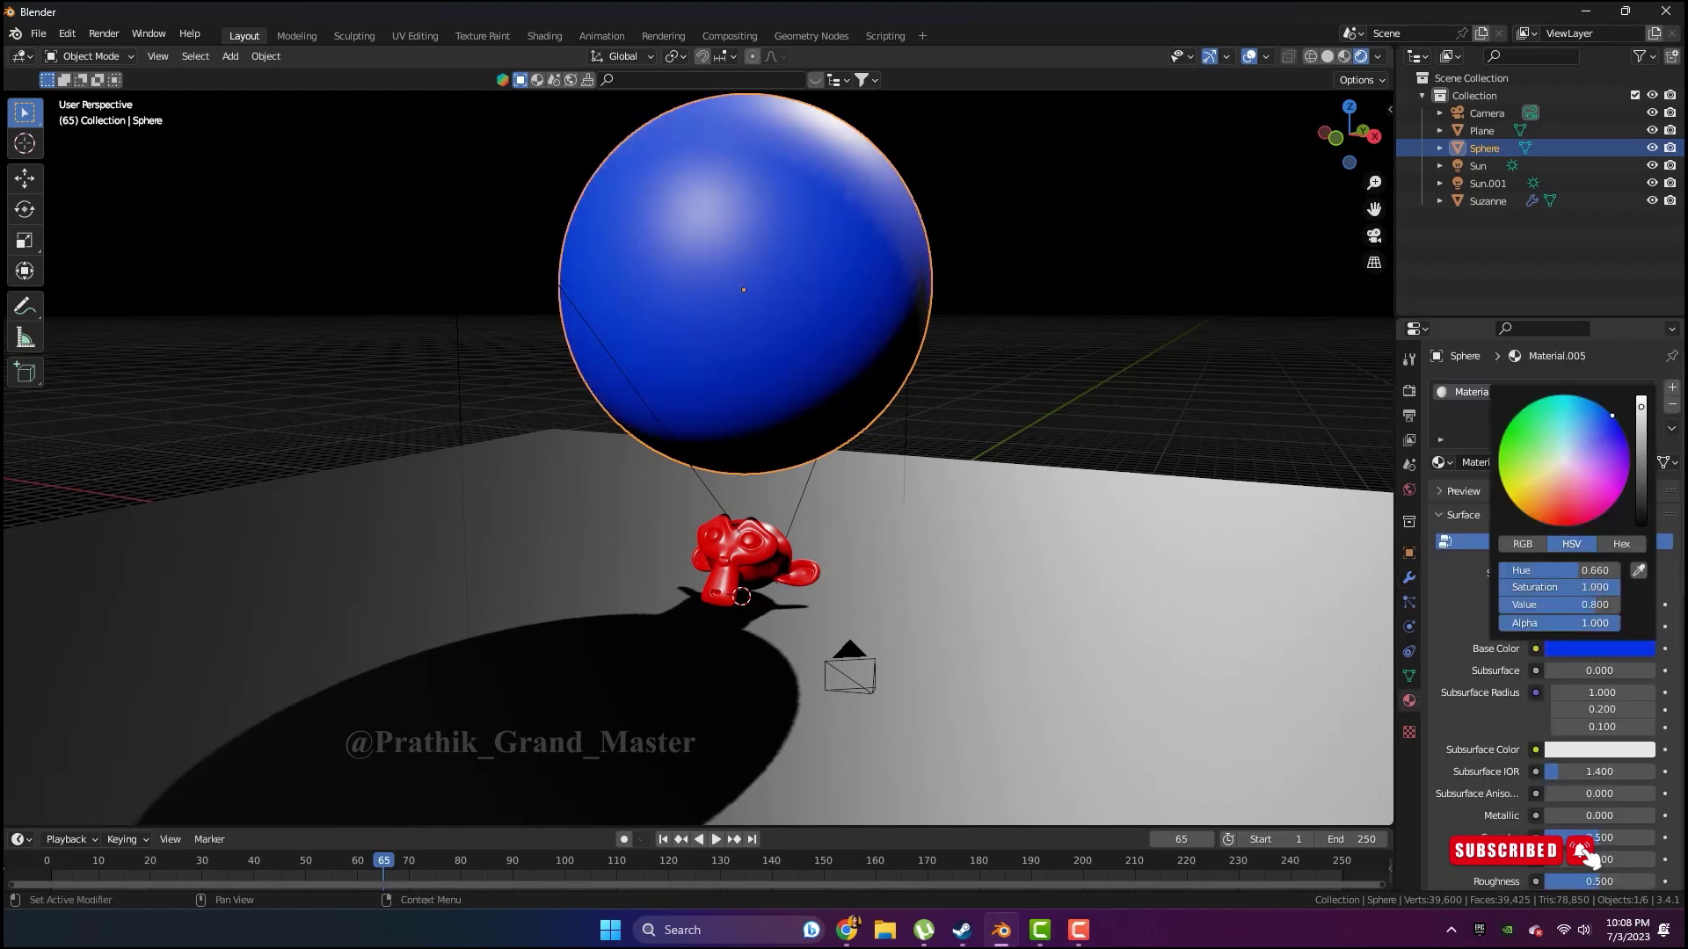
scroll(1457, 435, down, 2)
drag(1588, 813, 1561, 811)
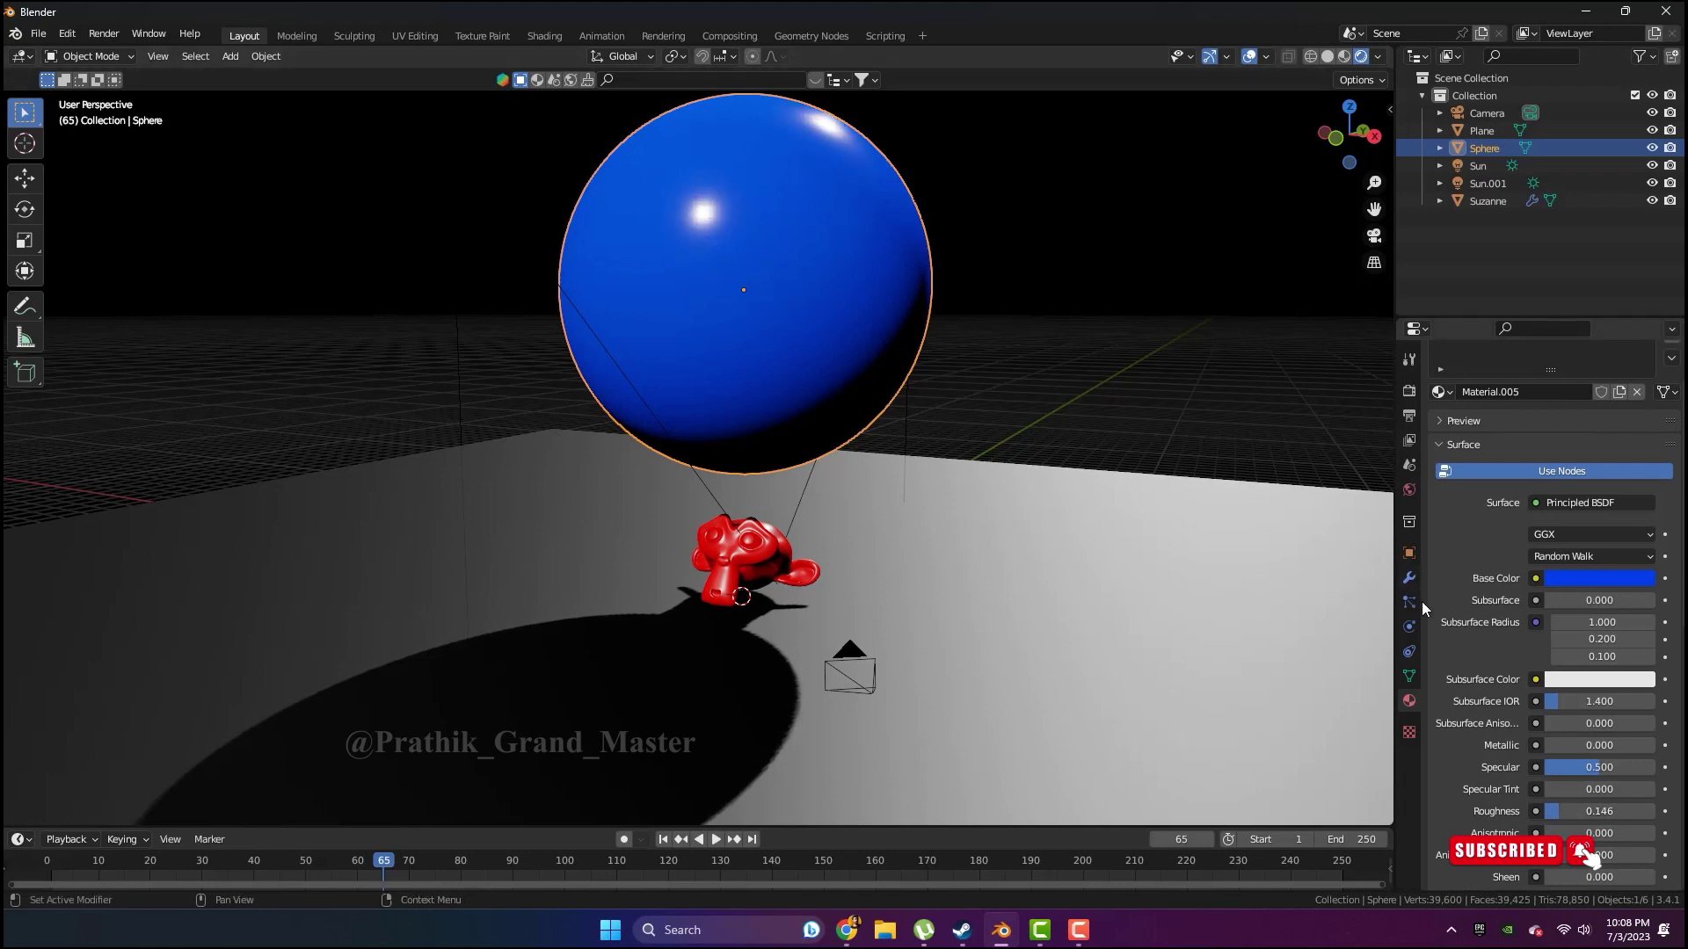
click(1409, 625)
click(1492, 431)
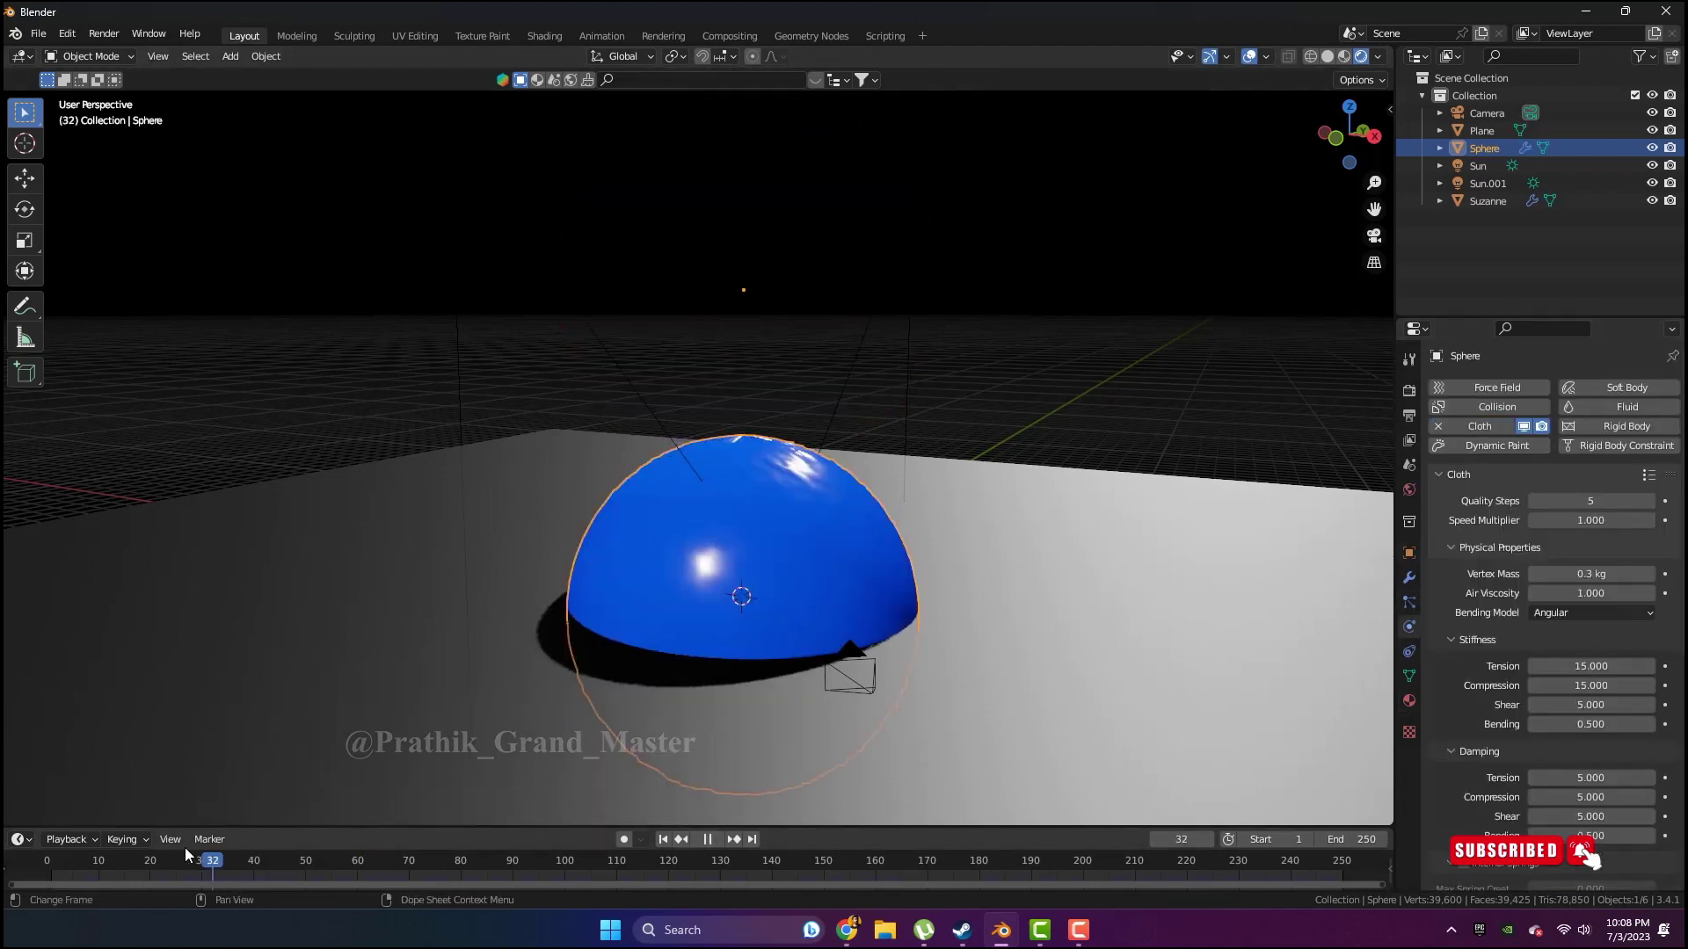
Make the floor plane and Suzanne collision objects, then reselect the cloth sphere
key(Escape)
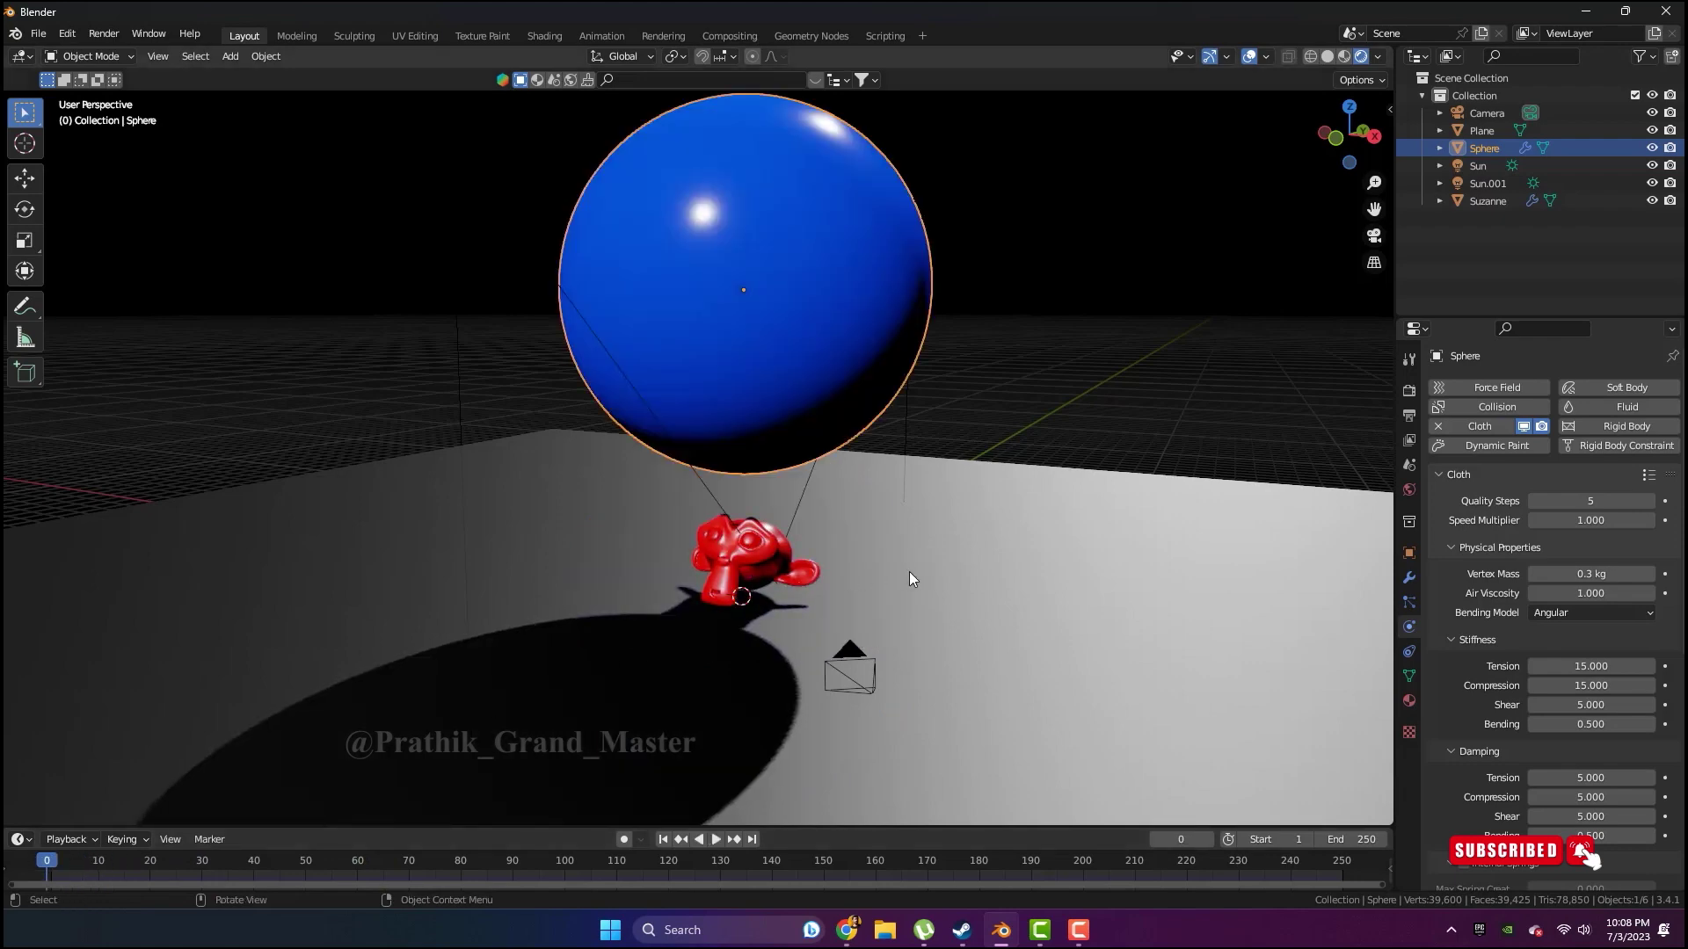
click(909, 571)
click(1533, 407)
click(726, 567)
click(1506, 410)
click(779, 348)
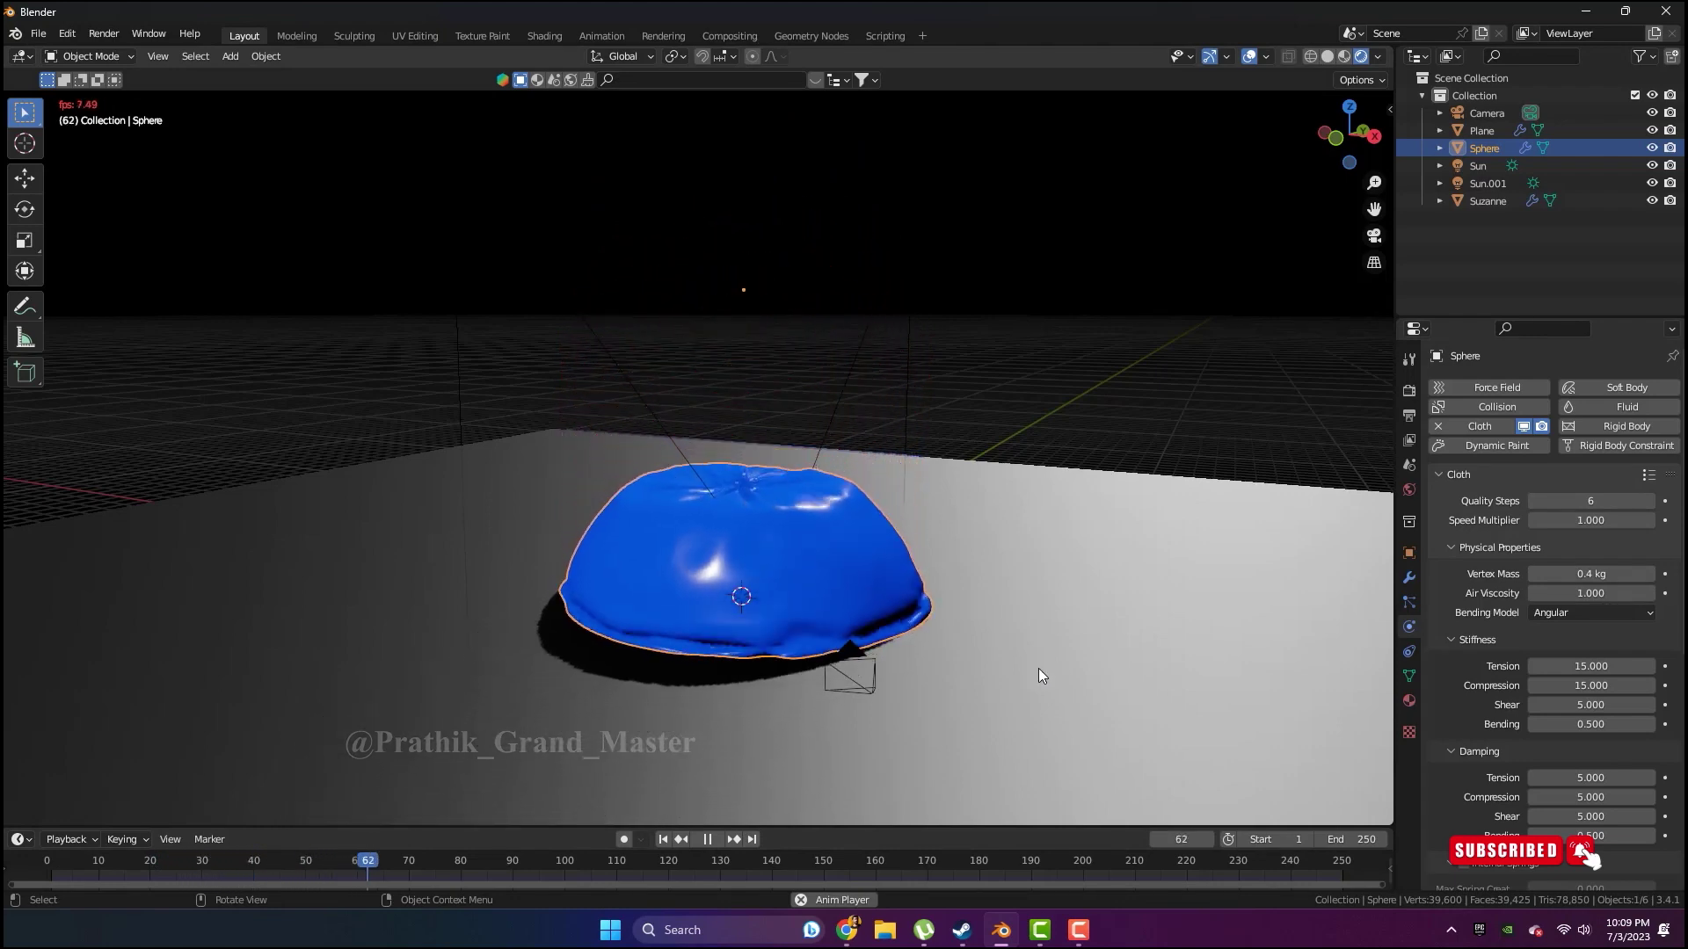
Stop the cloth playback, inspect the drape, and set the sphere's vertex mass to 0.3 kg
click(719, 838)
middle_drag(829, 615, 920, 505)
scroll(919, 505, up, 3)
mouse_move(836, 587)
middle_down()
mouse_move(1006, 645)
mouse_move(727, 592)
middle_up()
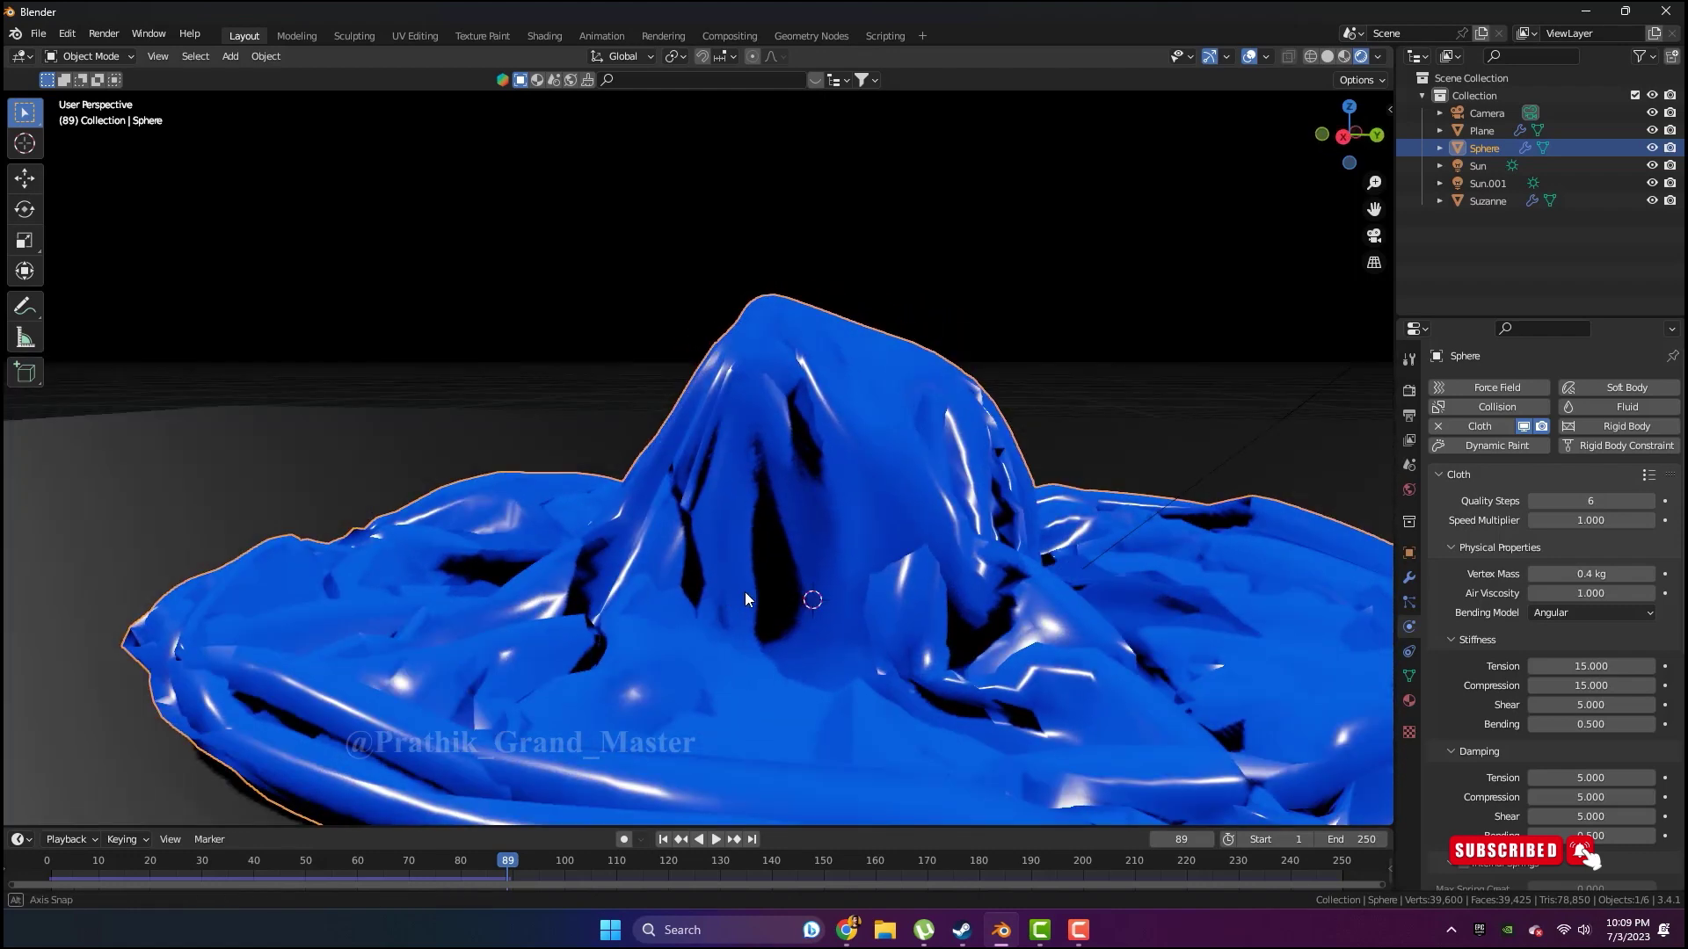
click(1534, 573)
Replay the cloth simulation from frame 1 and stop it at frame 105
drag(506, 860, 51, 859)
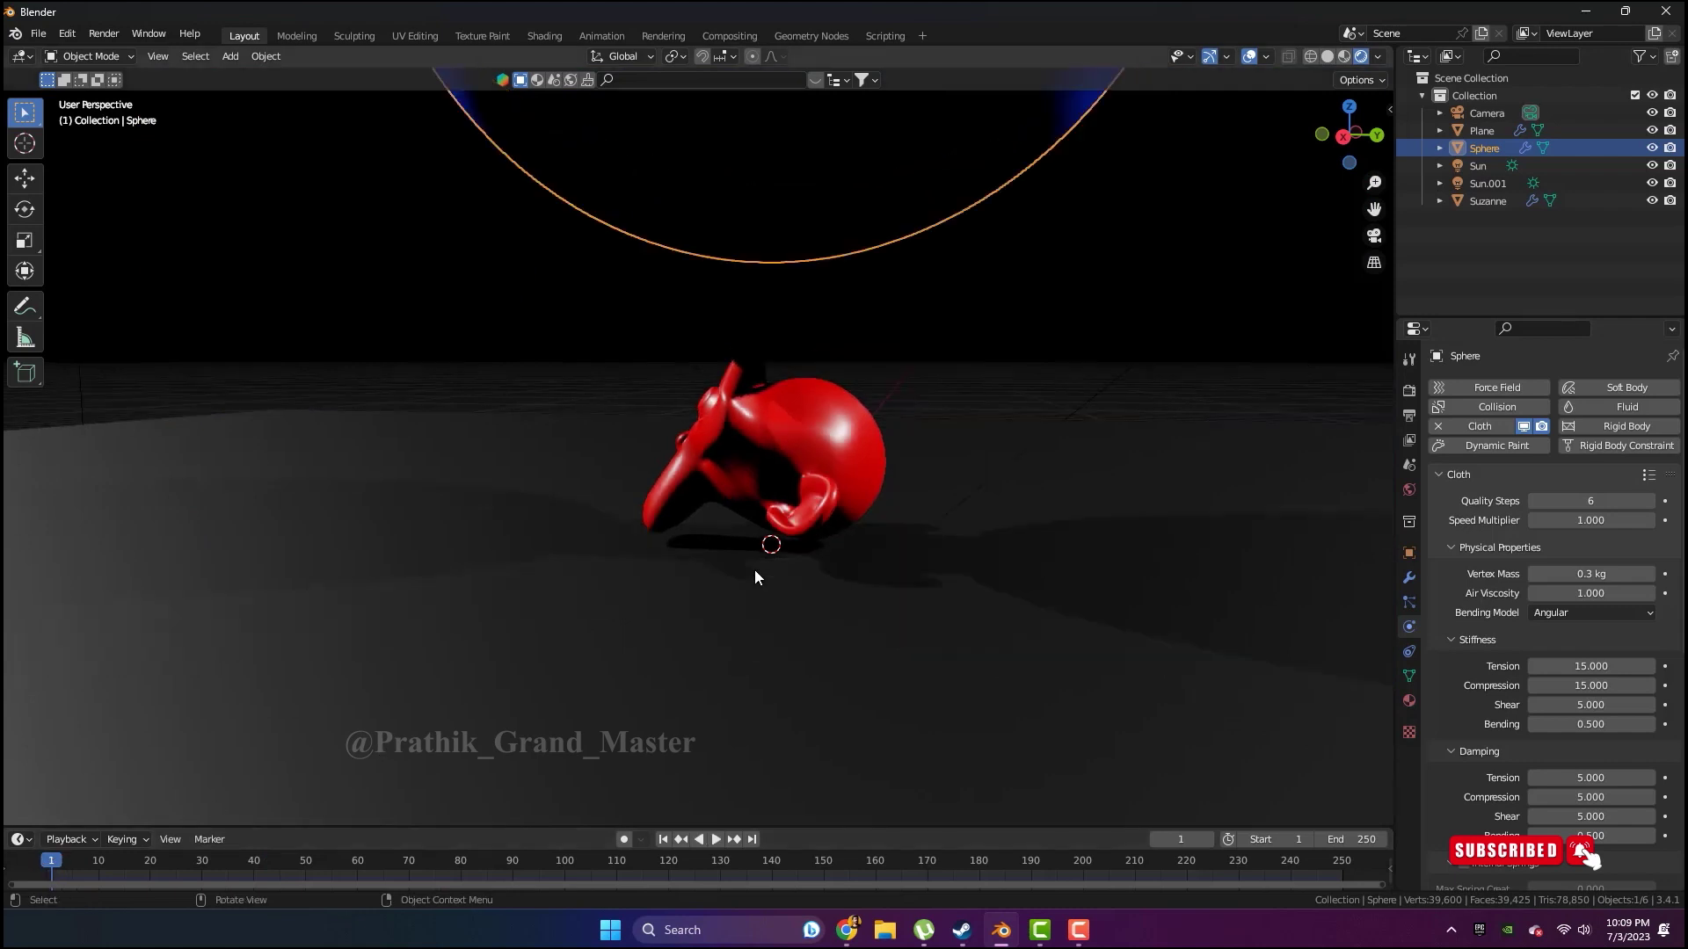
scroll(754, 577, down, 5)
key(space)
scroll(879, 572, up, 3)
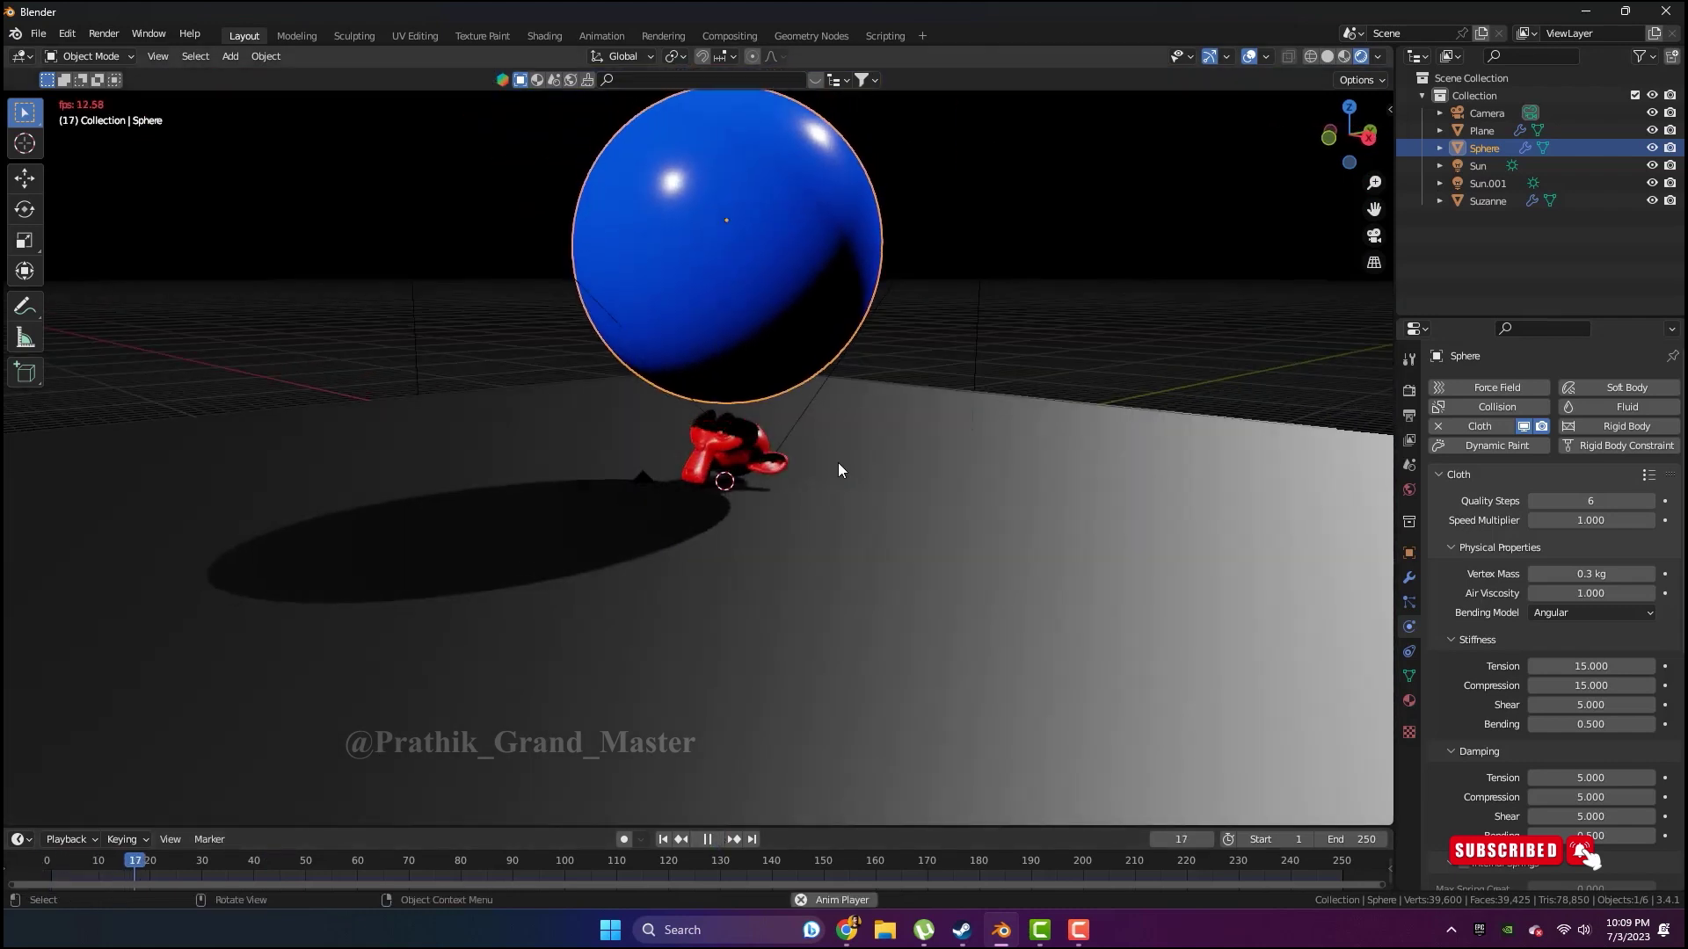
scroll(837, 462, up, 2)
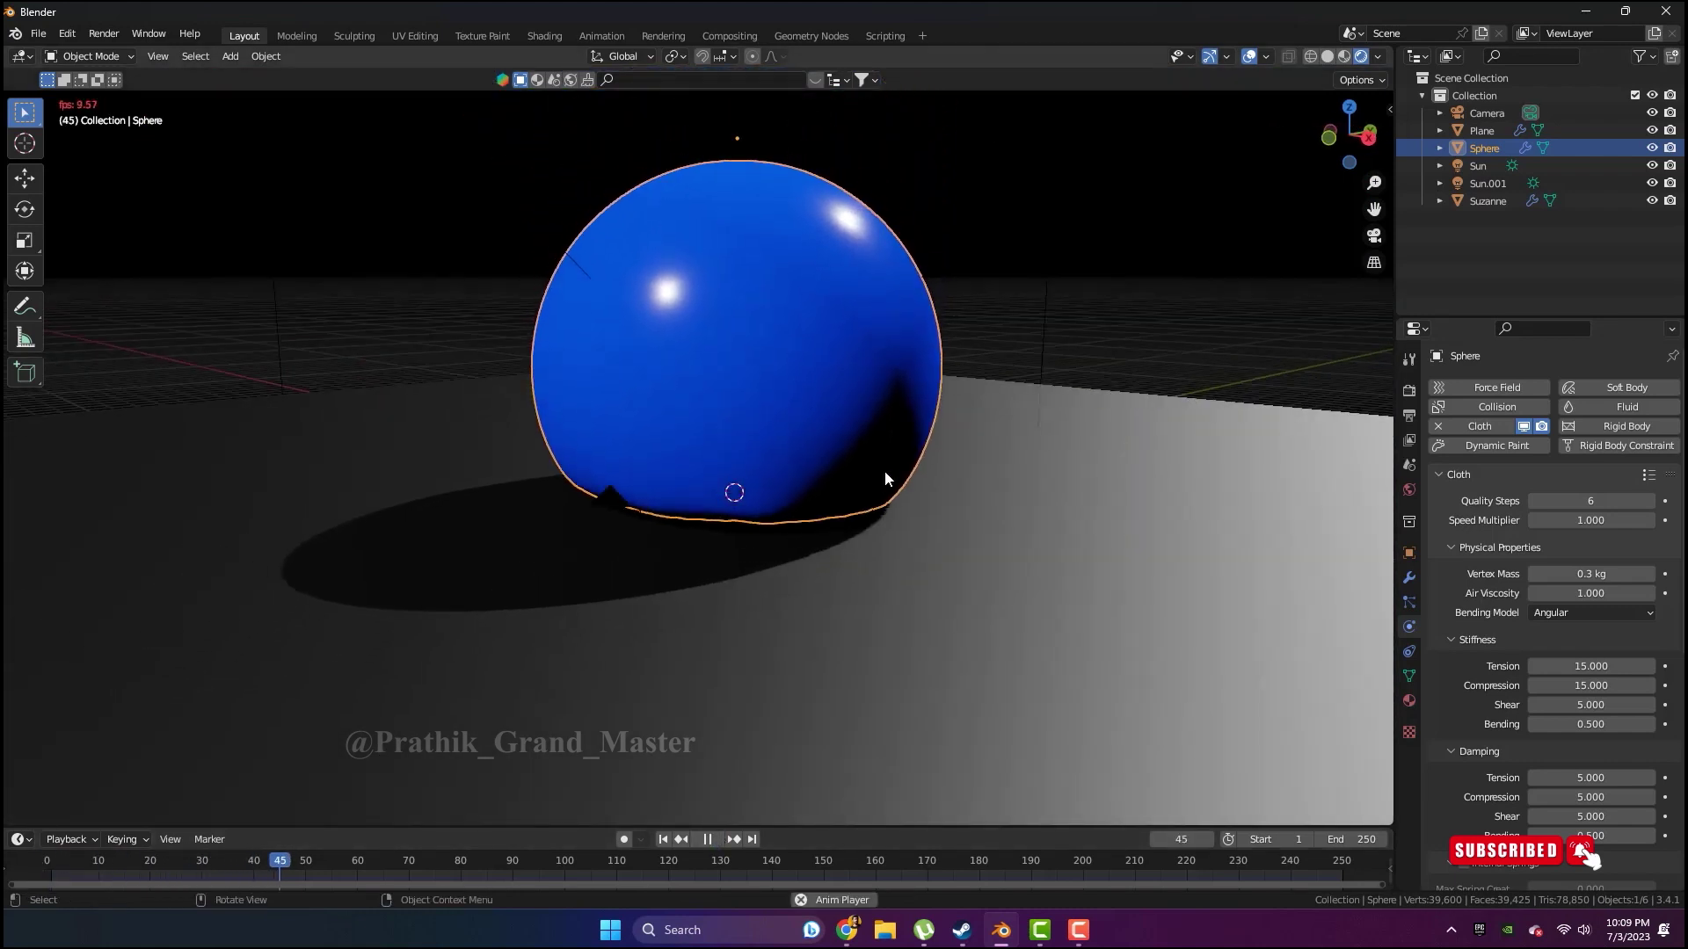
mouse_move(884, 478)
middle_down()
mouse_move(990, 490)
mouse_move(904, 496)
mouse_move(919, 401)
mouse_move(846, 436)
mouse_move(900, 573)
middle_up()
scroll(904, 496, up, 3)
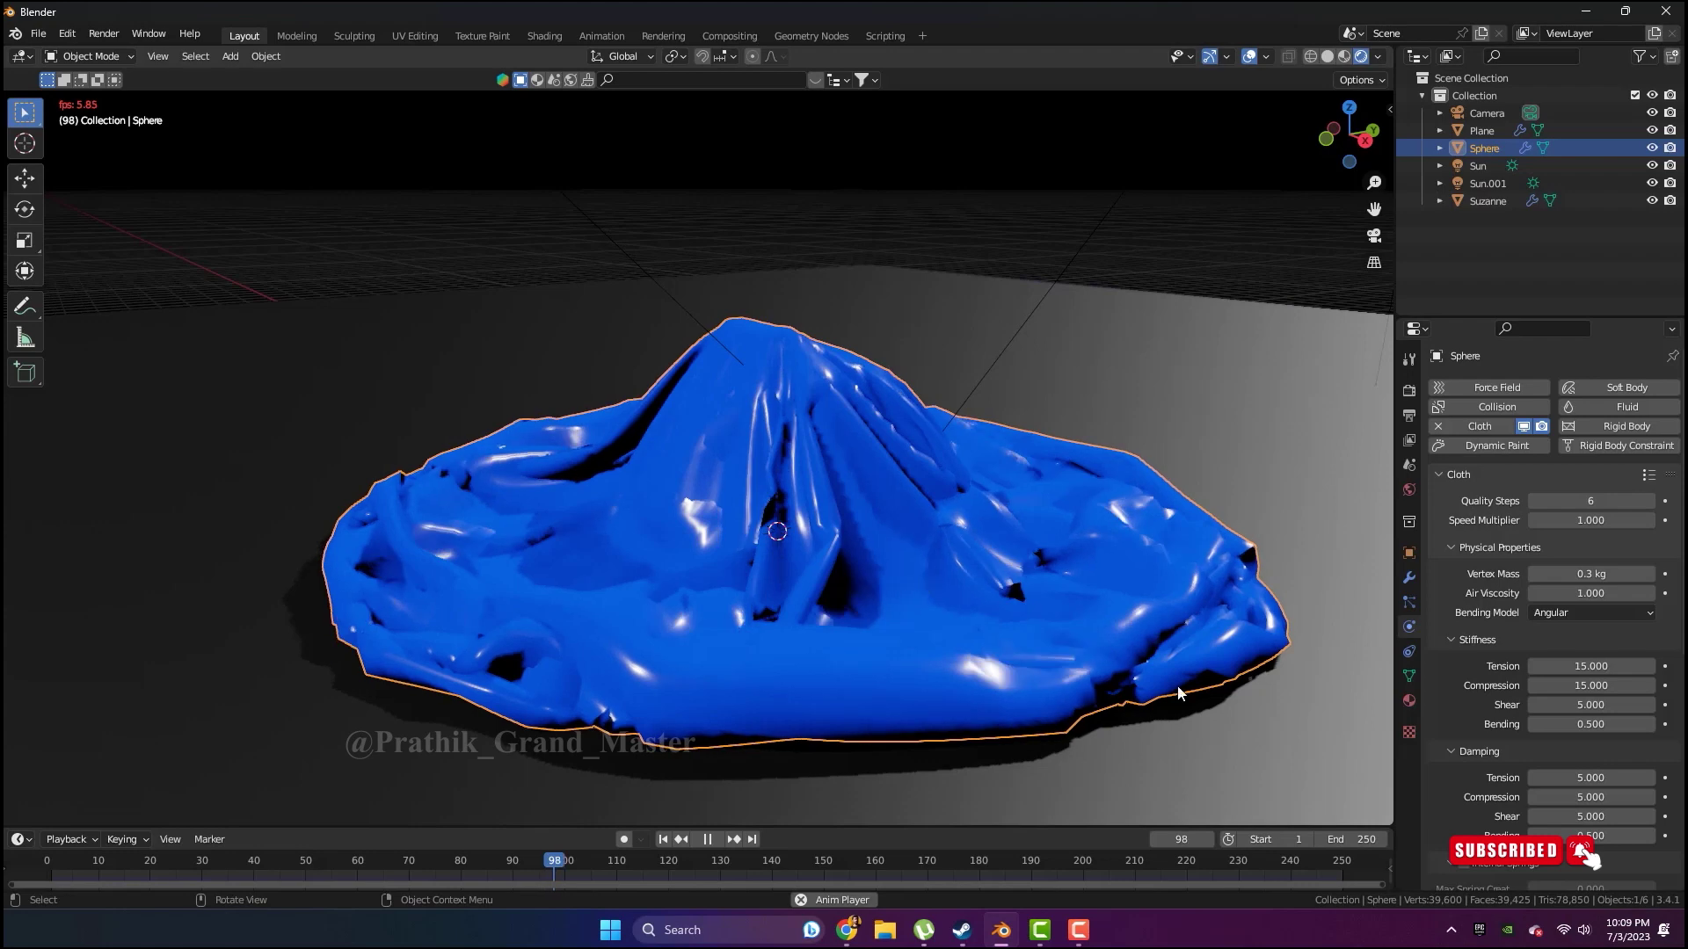
key(space)
click(1409, 700)
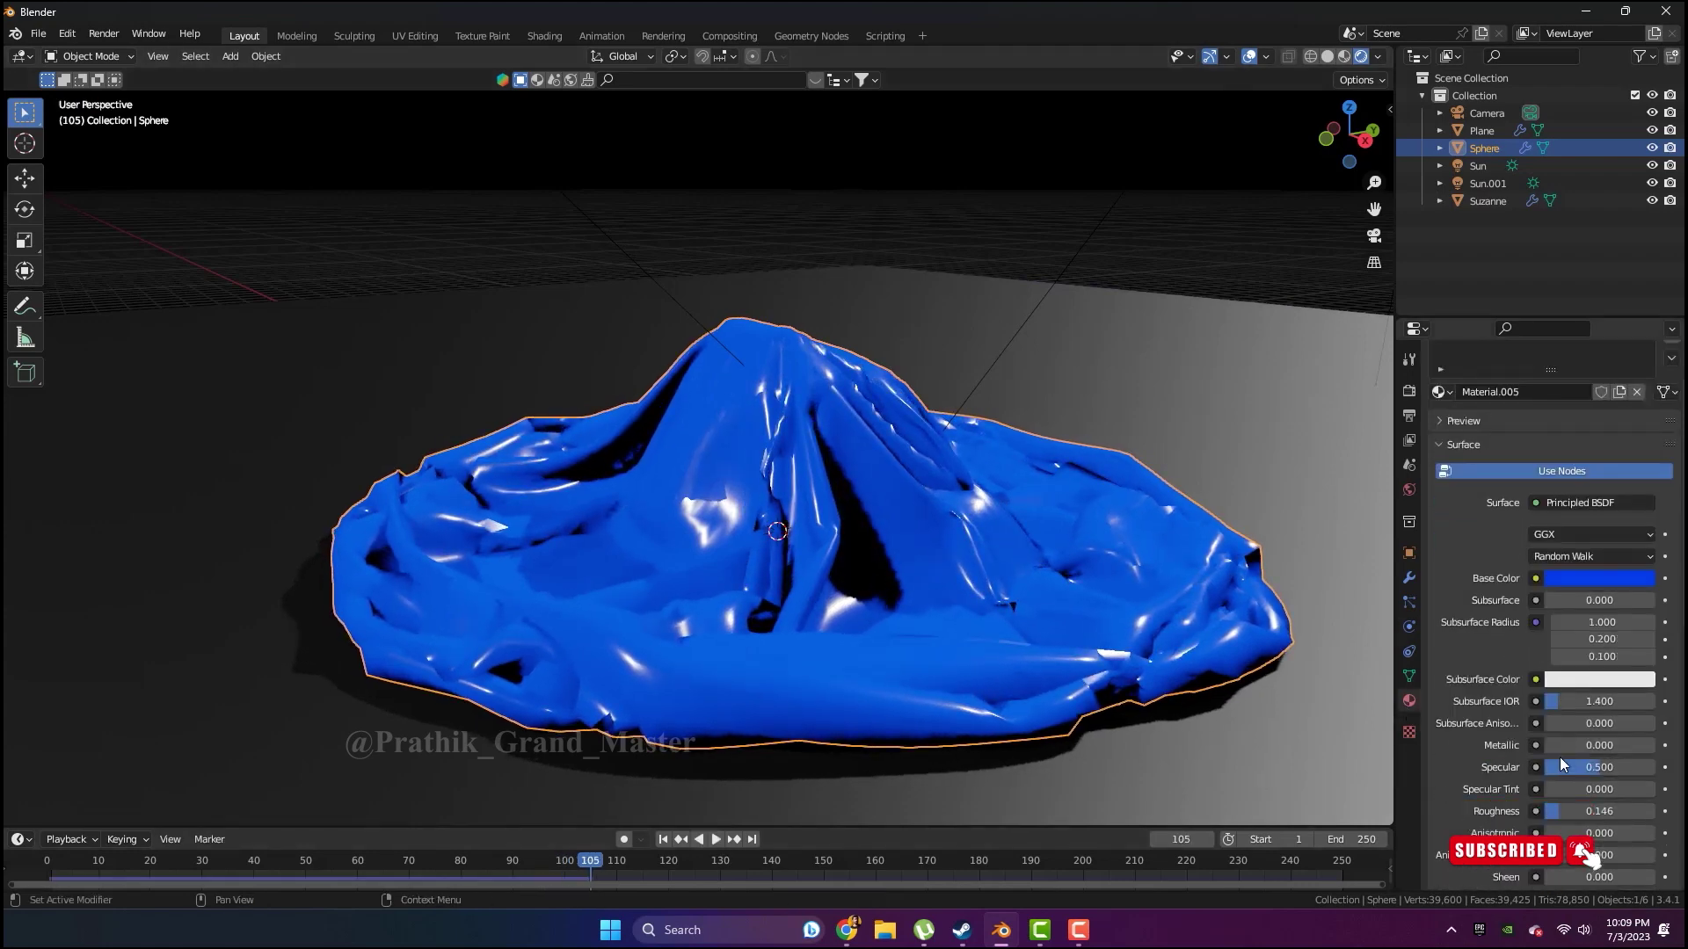
Set the cloth material's roughness to 1.0 for a fully matte look
scroll(1562, 764, down, 2)
drag(1573, 741, 1547, 741)
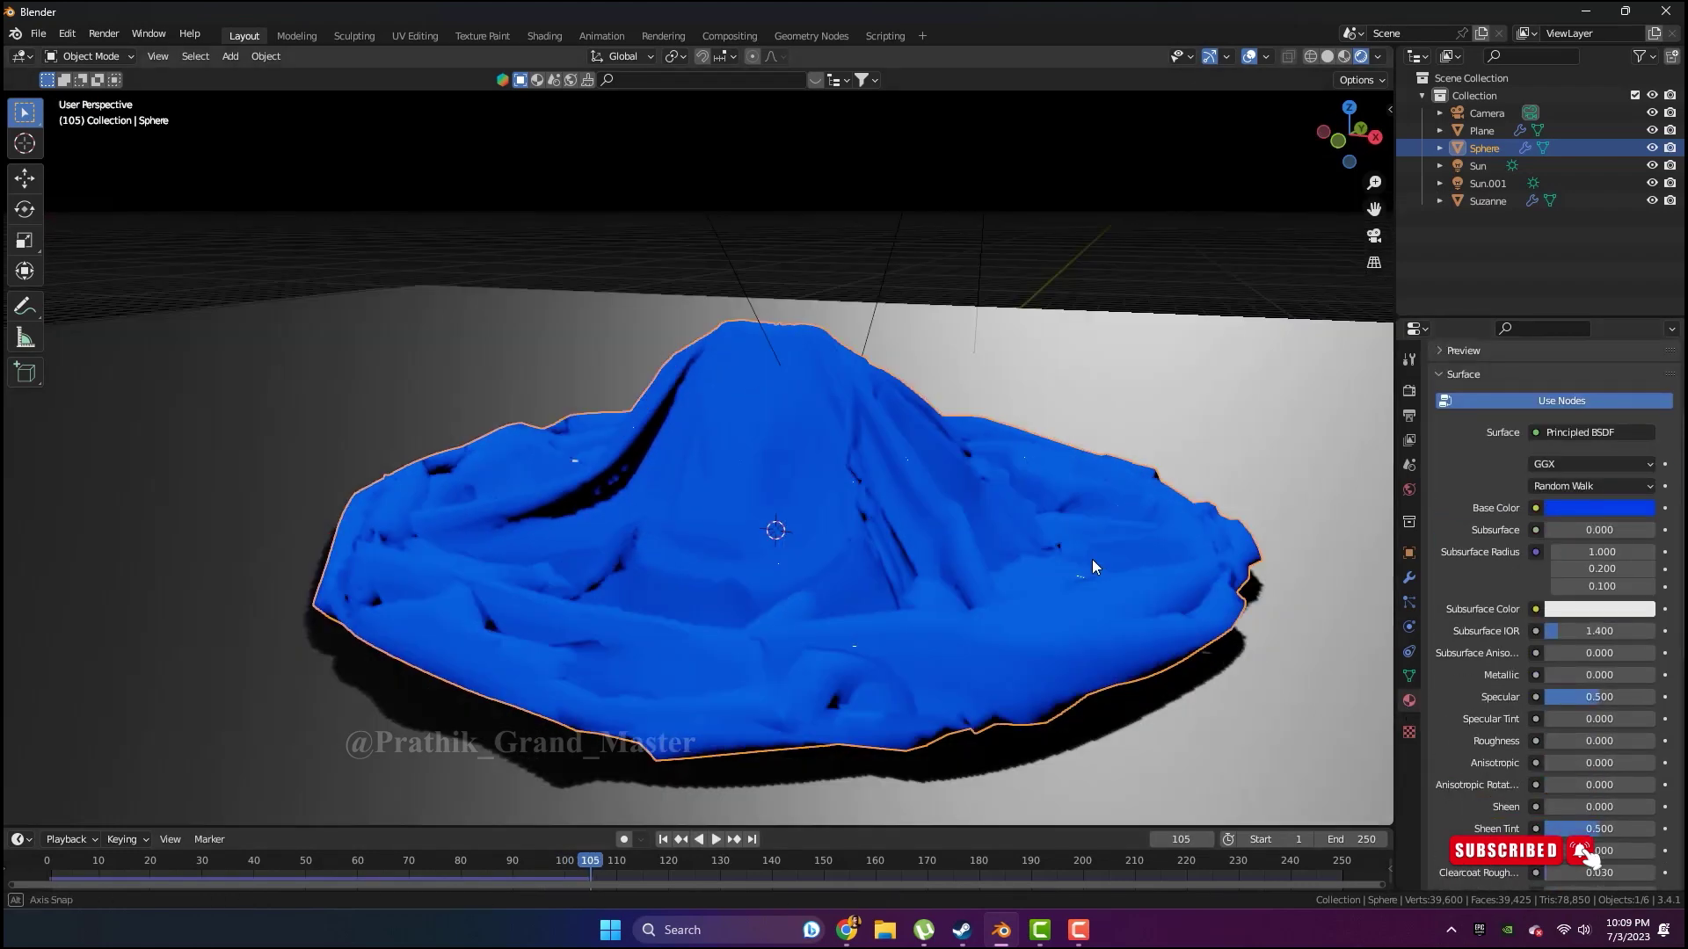
middle_drag(1092, 559, 1013, 573)
mouse_move(1547, 741)
mouse_down()
mouse_move(1653, 741)
mouse_move(1558, 741)
mouse_up()
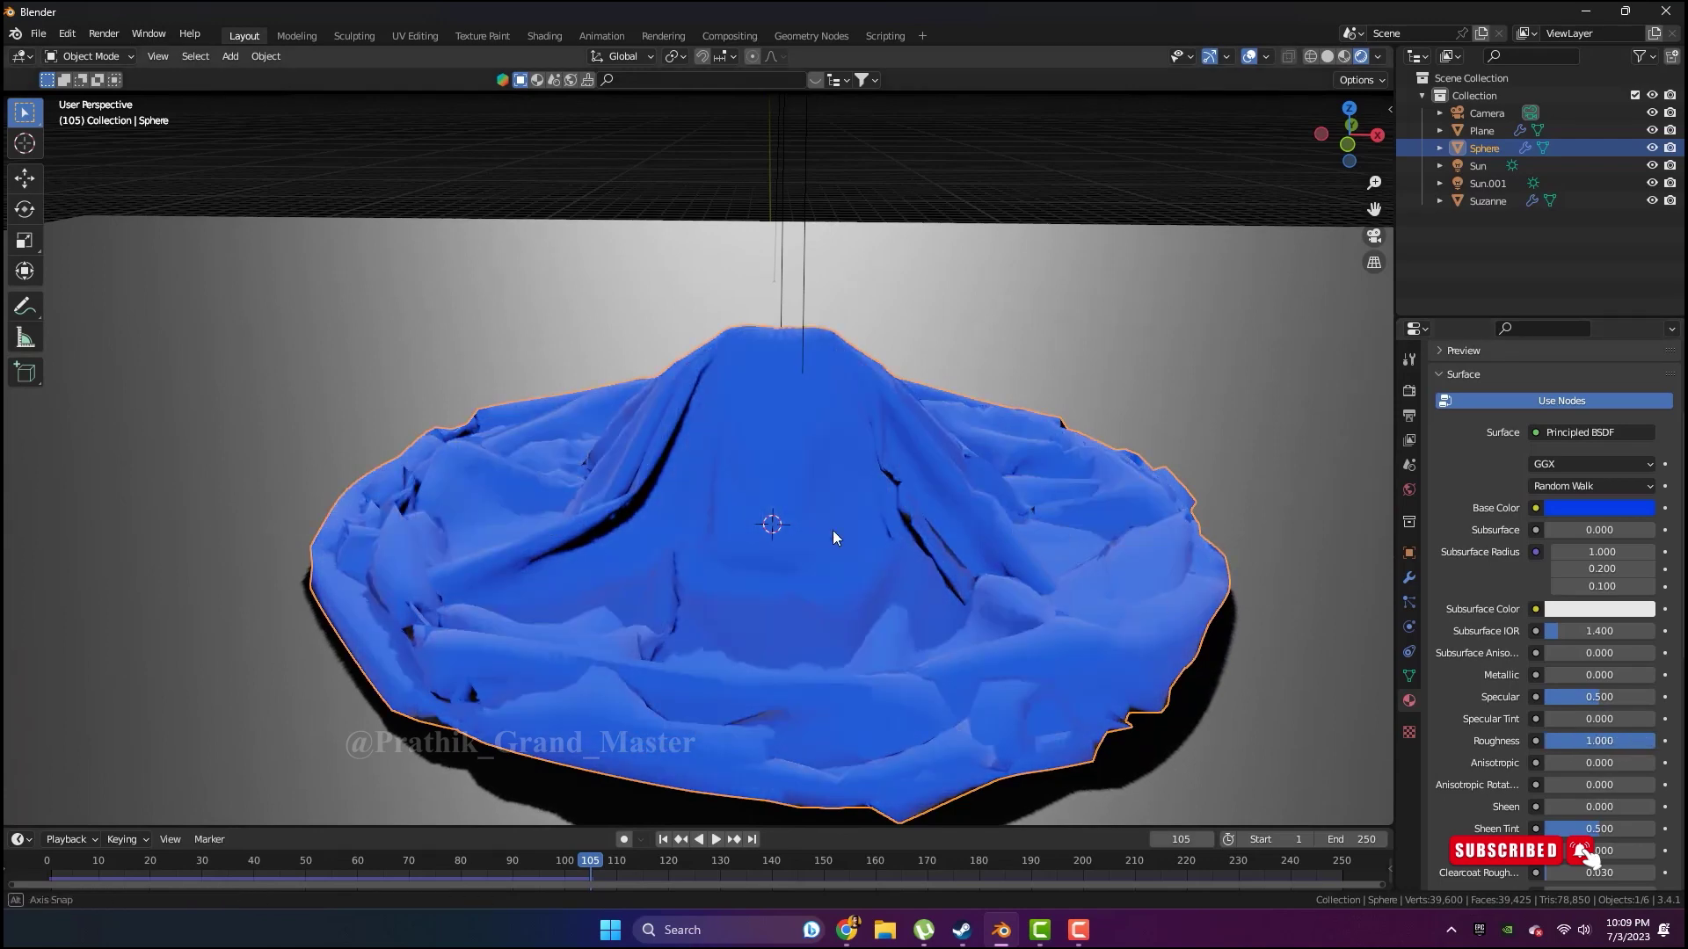
middle_drag(894, 530, 790, 569)
Replay the cloth simulation from near the start and watch the cloth fall
key(space)
click(66, 856)
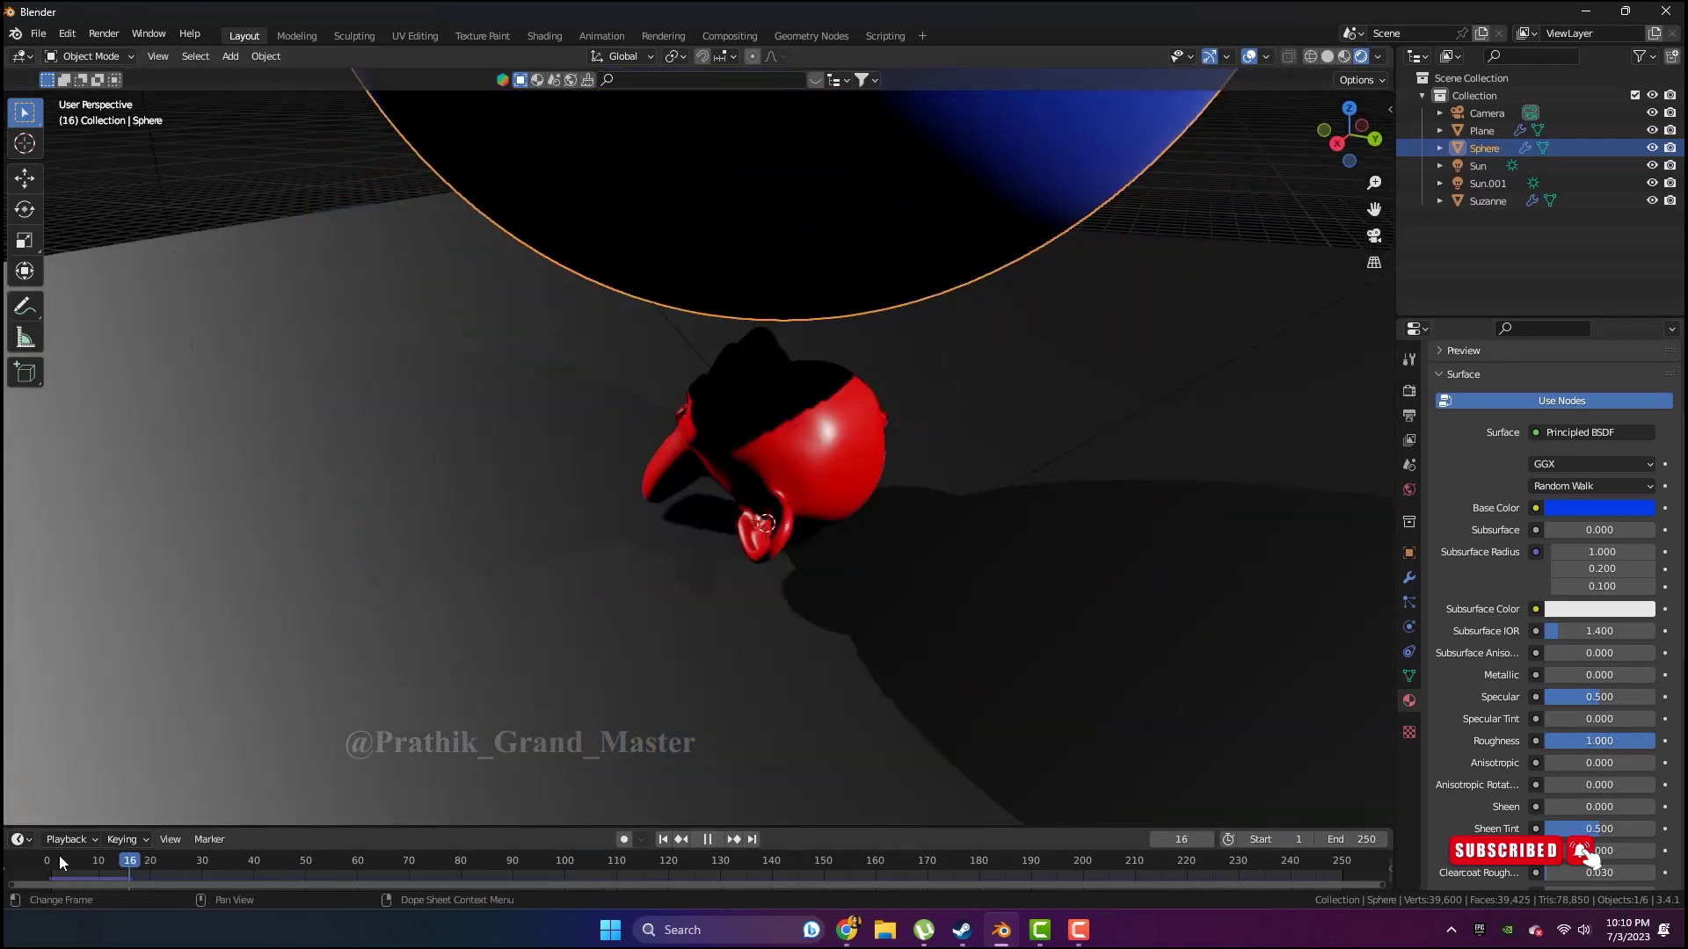
key(space)
click(716, 839)
middle_drag(836, 596, 982, 597)
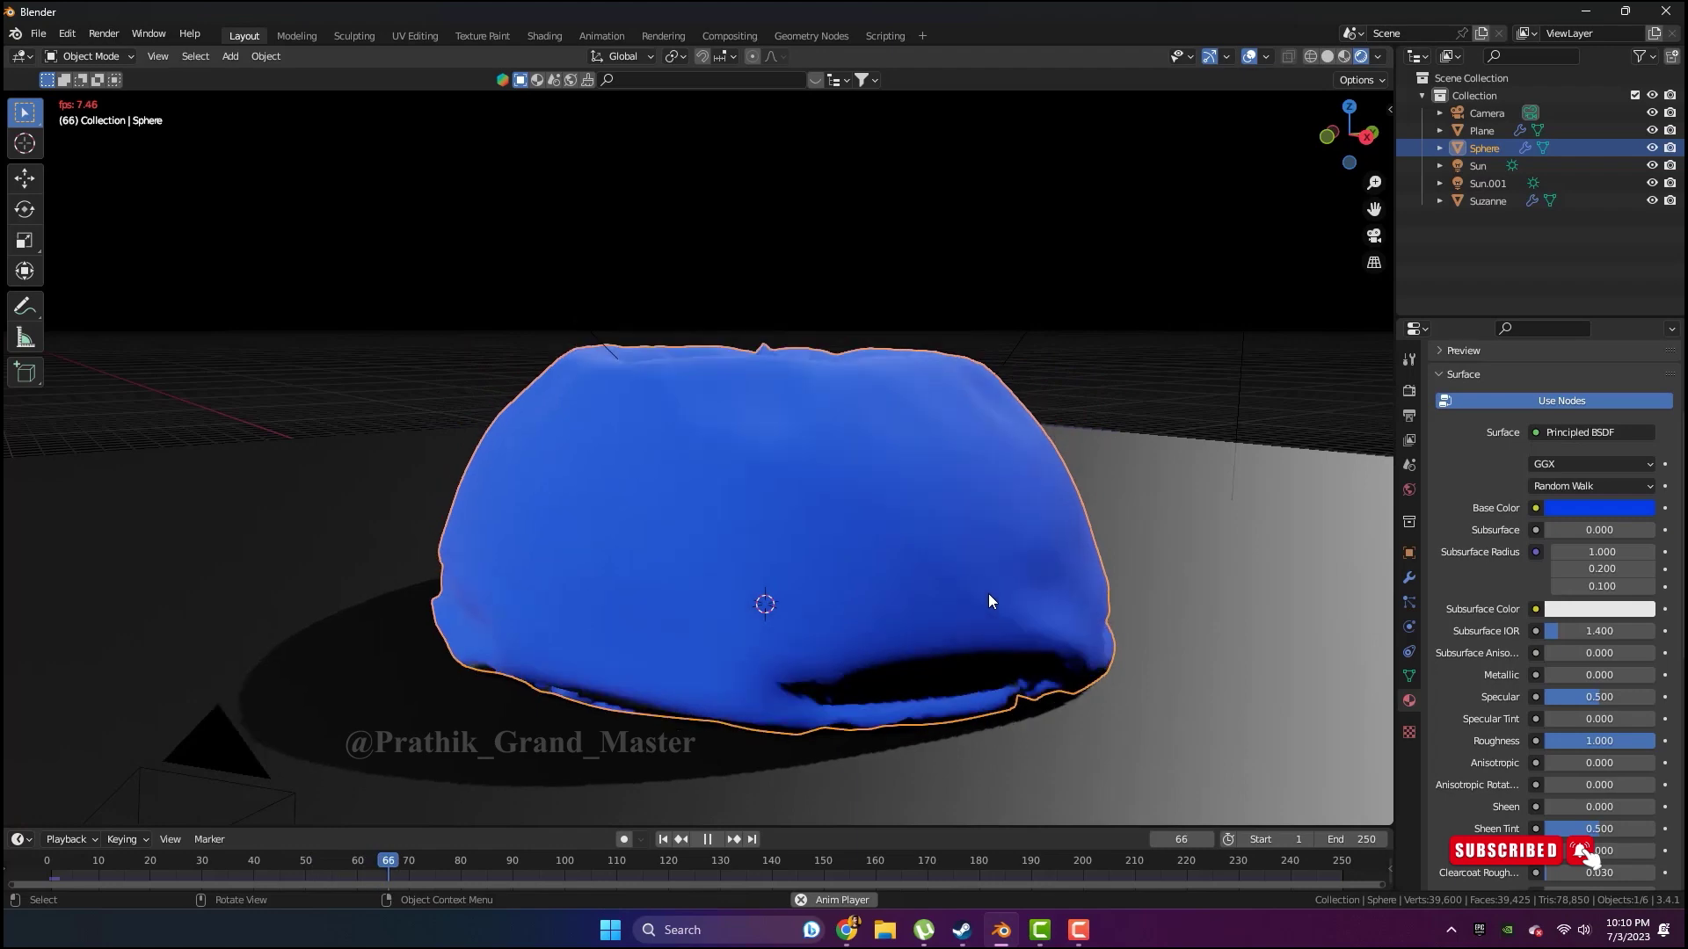
middle_drag(988, 617, 986, 619)
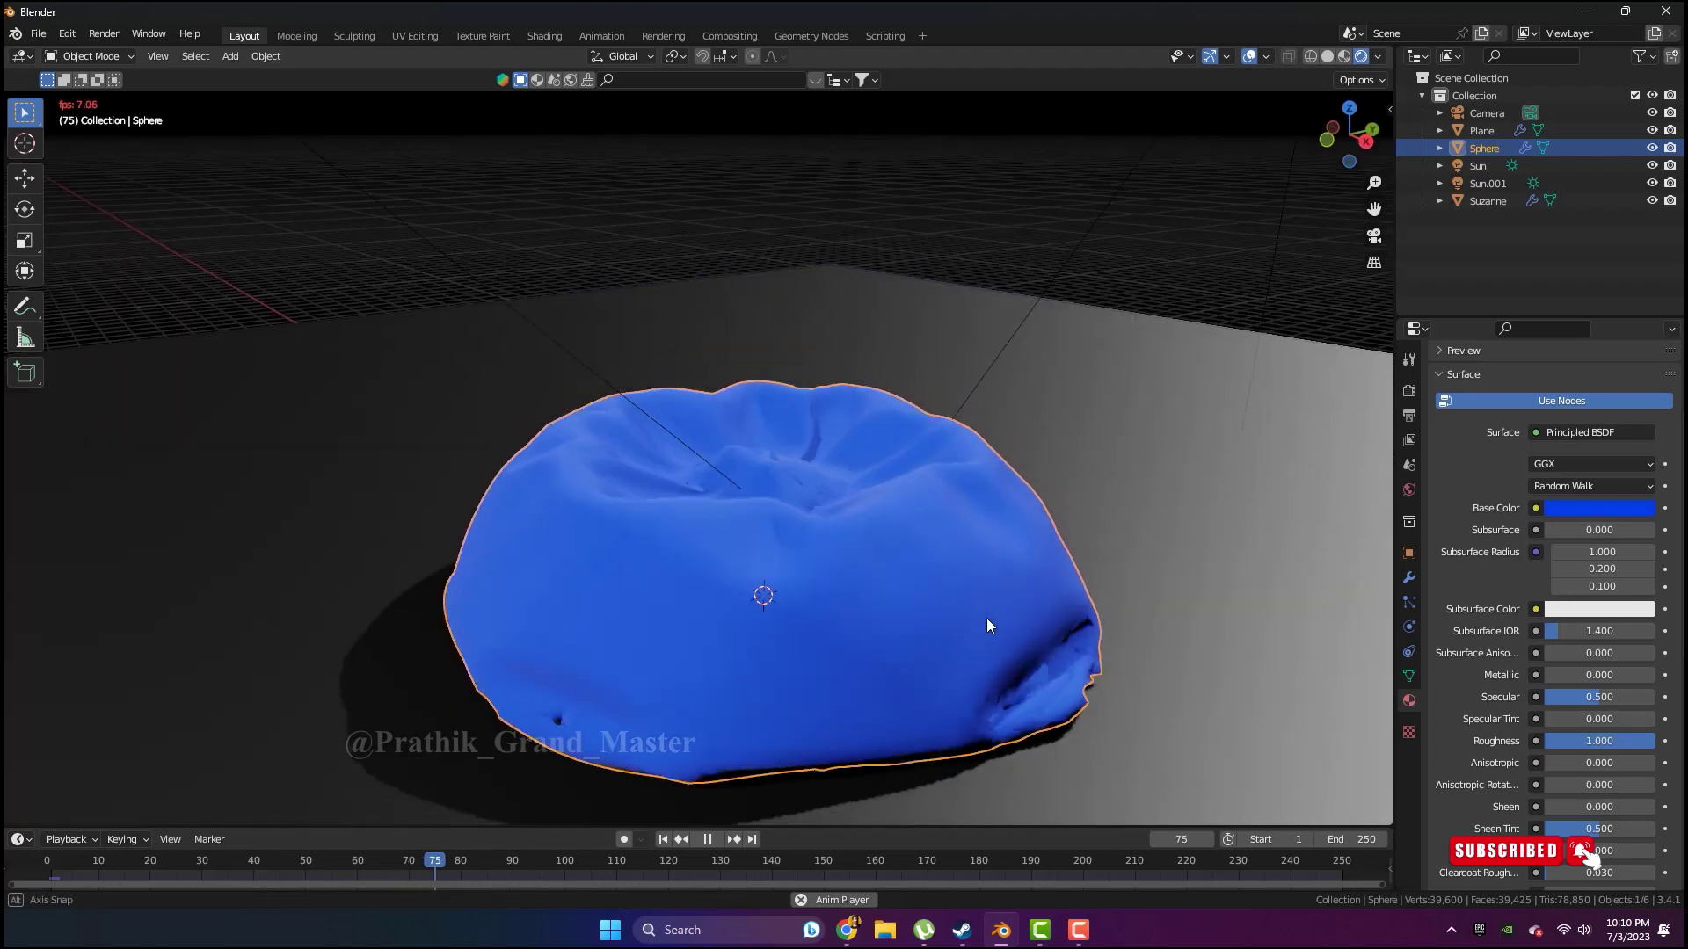
click(708, 840)
Lower the roughness to 0.331 and rewind the simulation to frame 1
mouse_move(1627, 757)
mouse_down()
mouse_move(1547, 757)
mouse_move(1582, 741)
mouse_up()
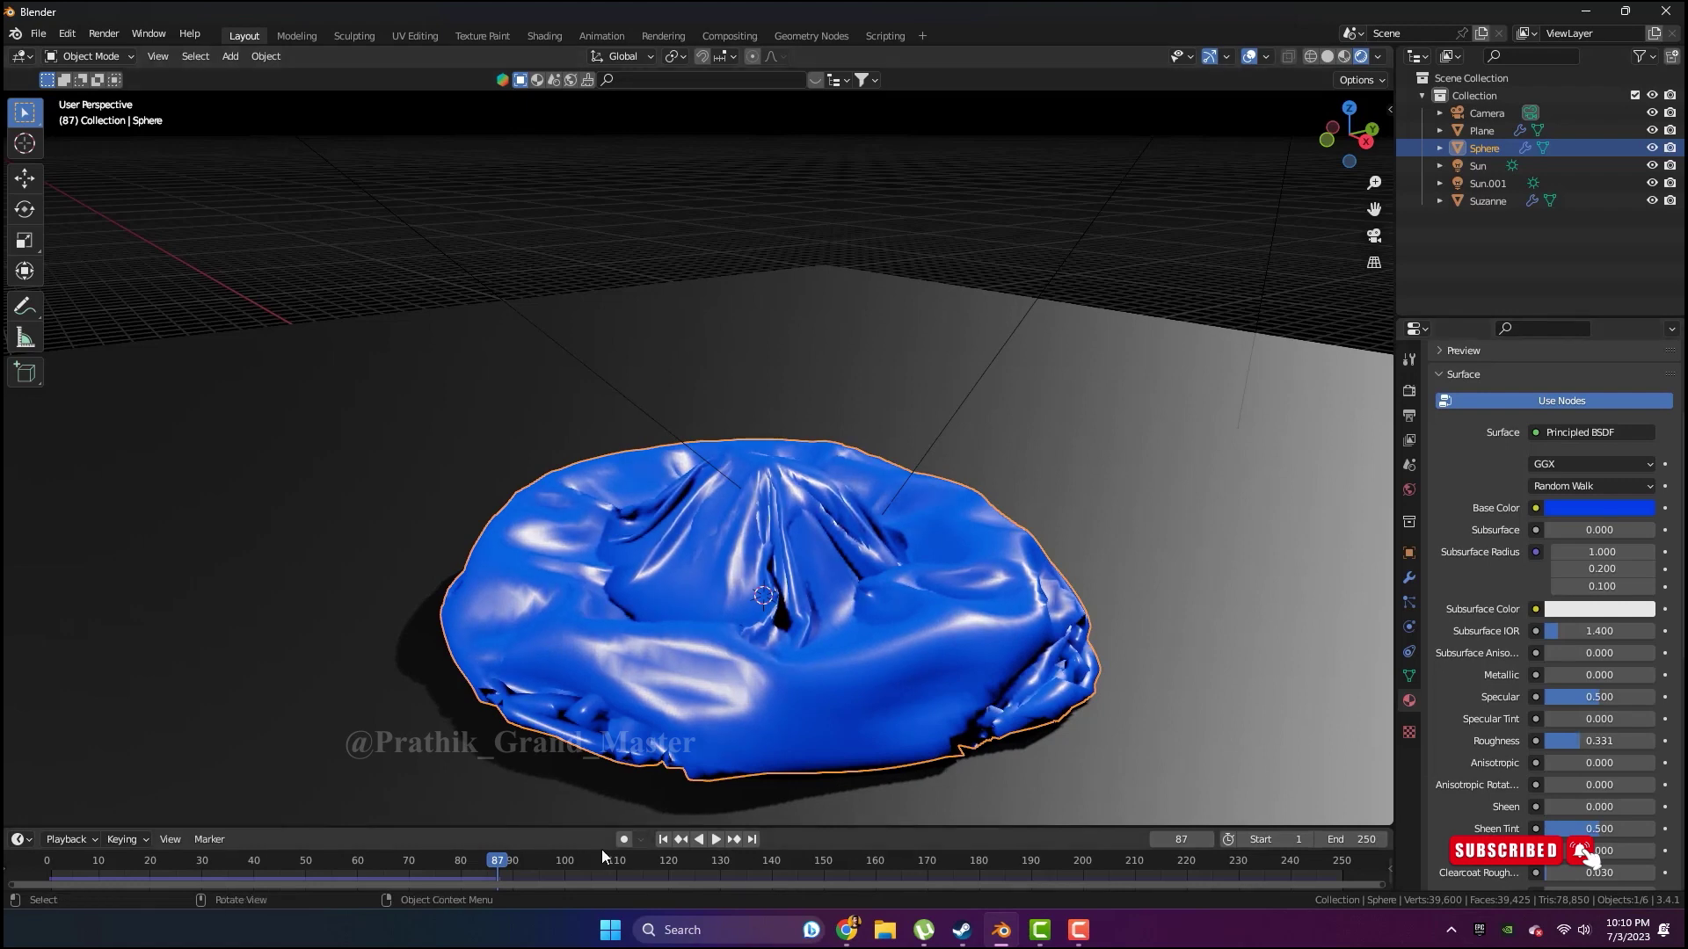
scroll(1505, 772, down, 3)
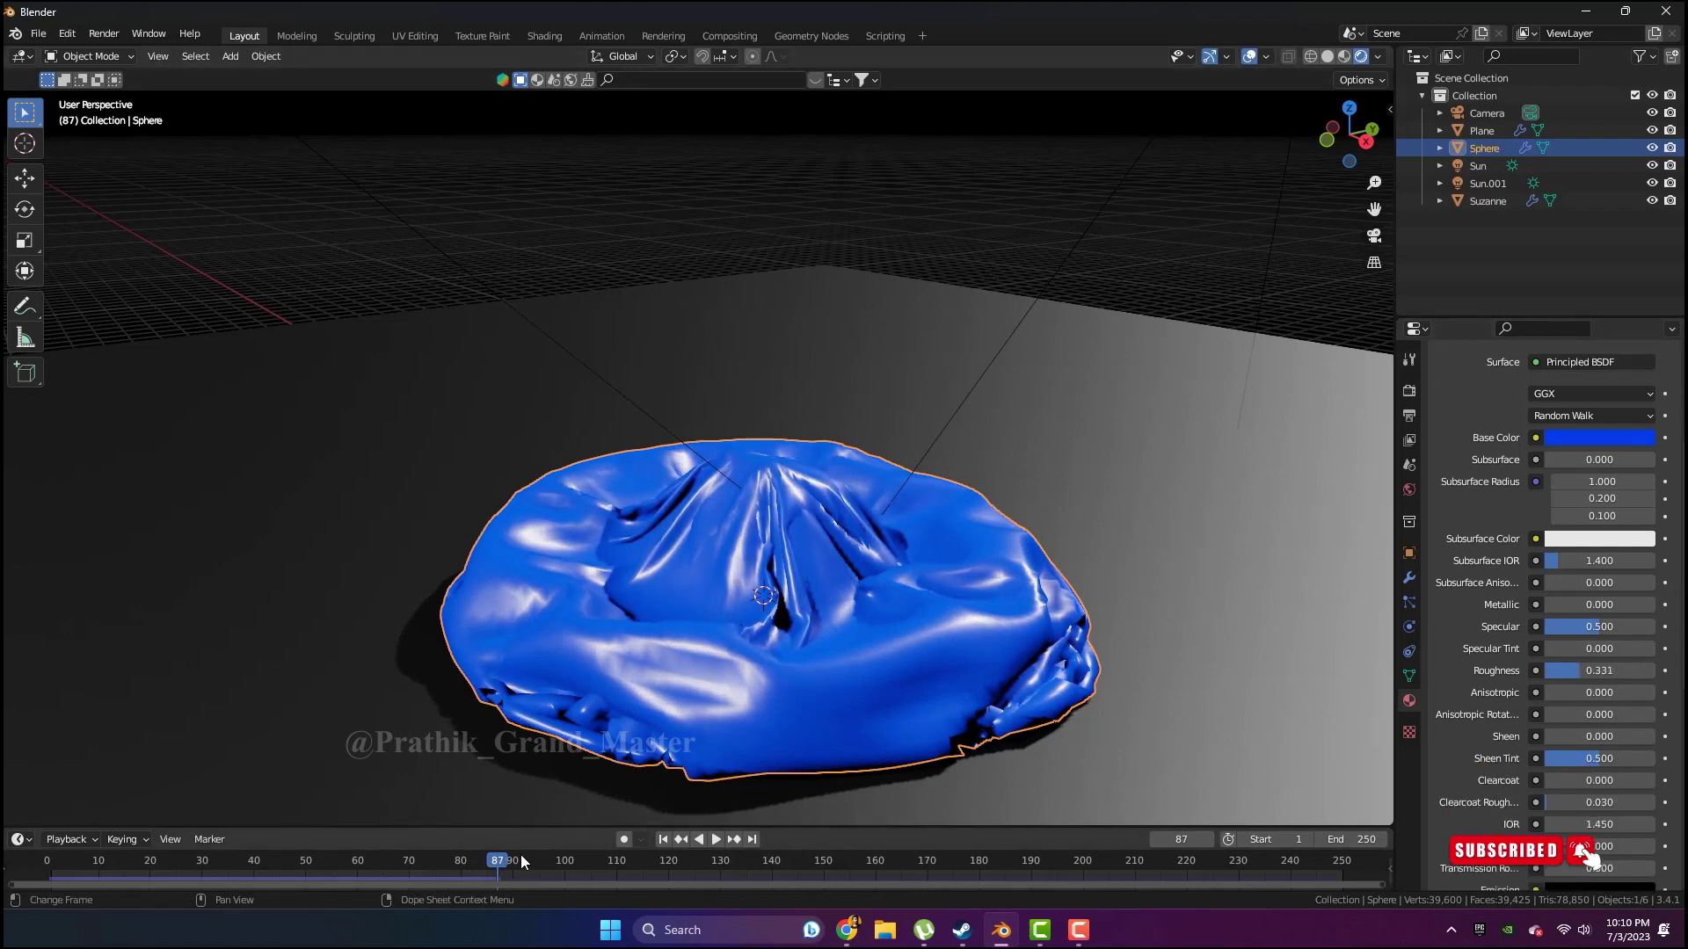
drag(456, 867, 55, 864)
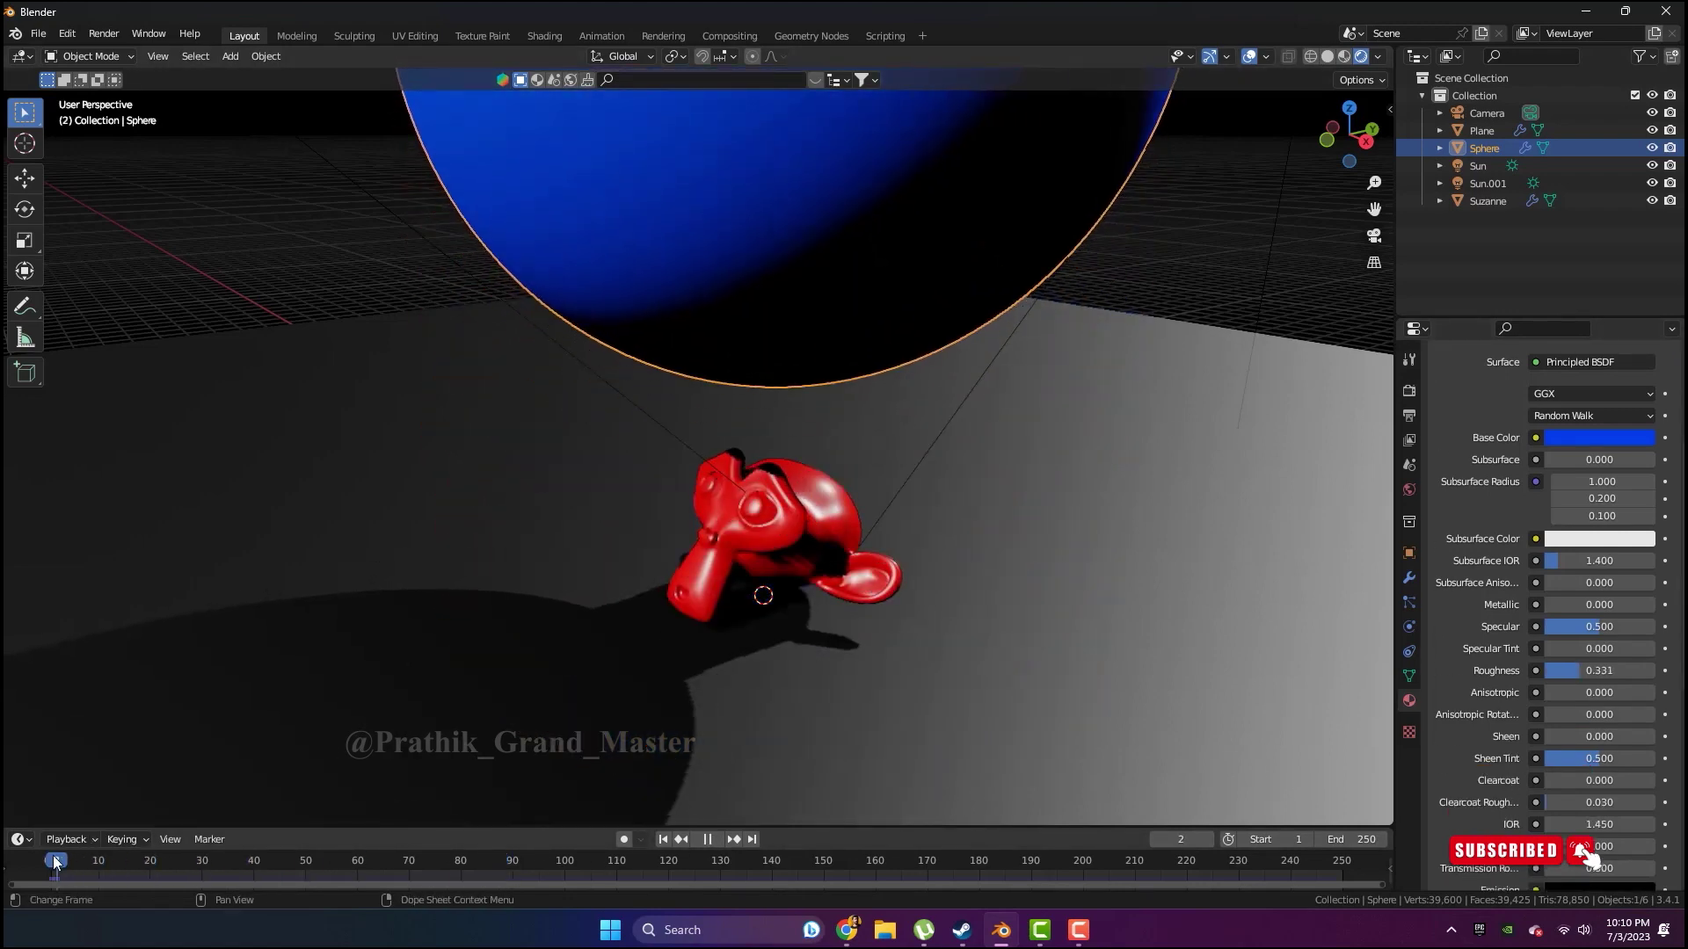
scroll(866, 561, down, 3)
scroll(939, 550, down, 2)
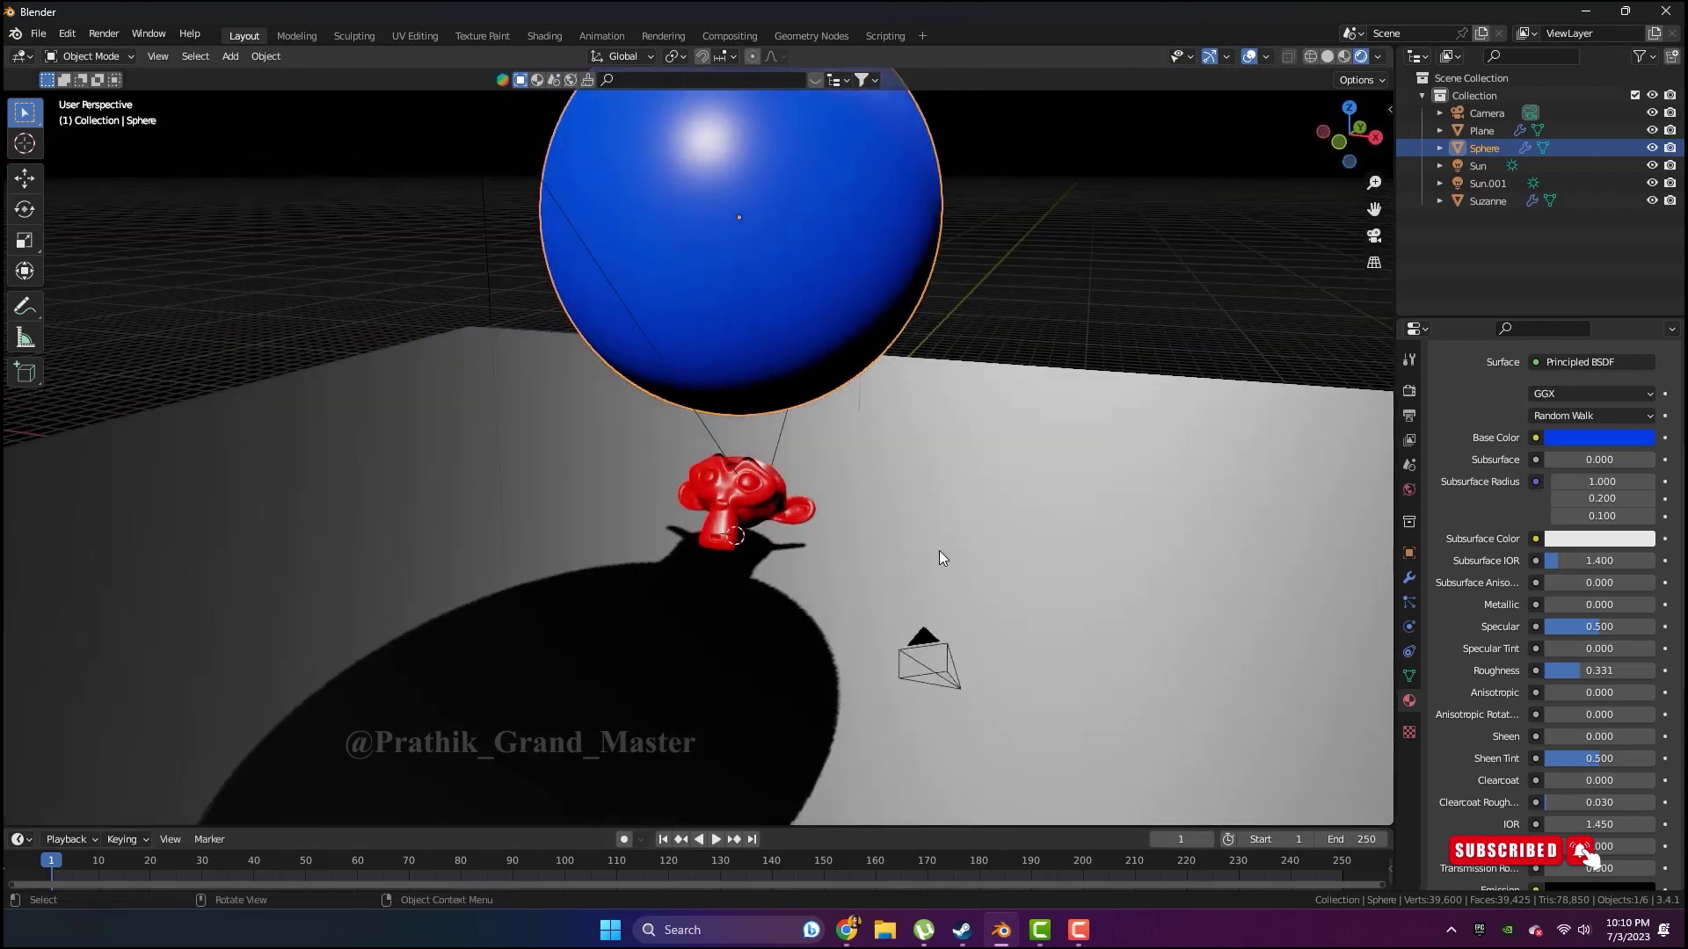
Duplicate the red Suzanne head and move the copy along the X axis
click(731, 490)
key(shift+d)
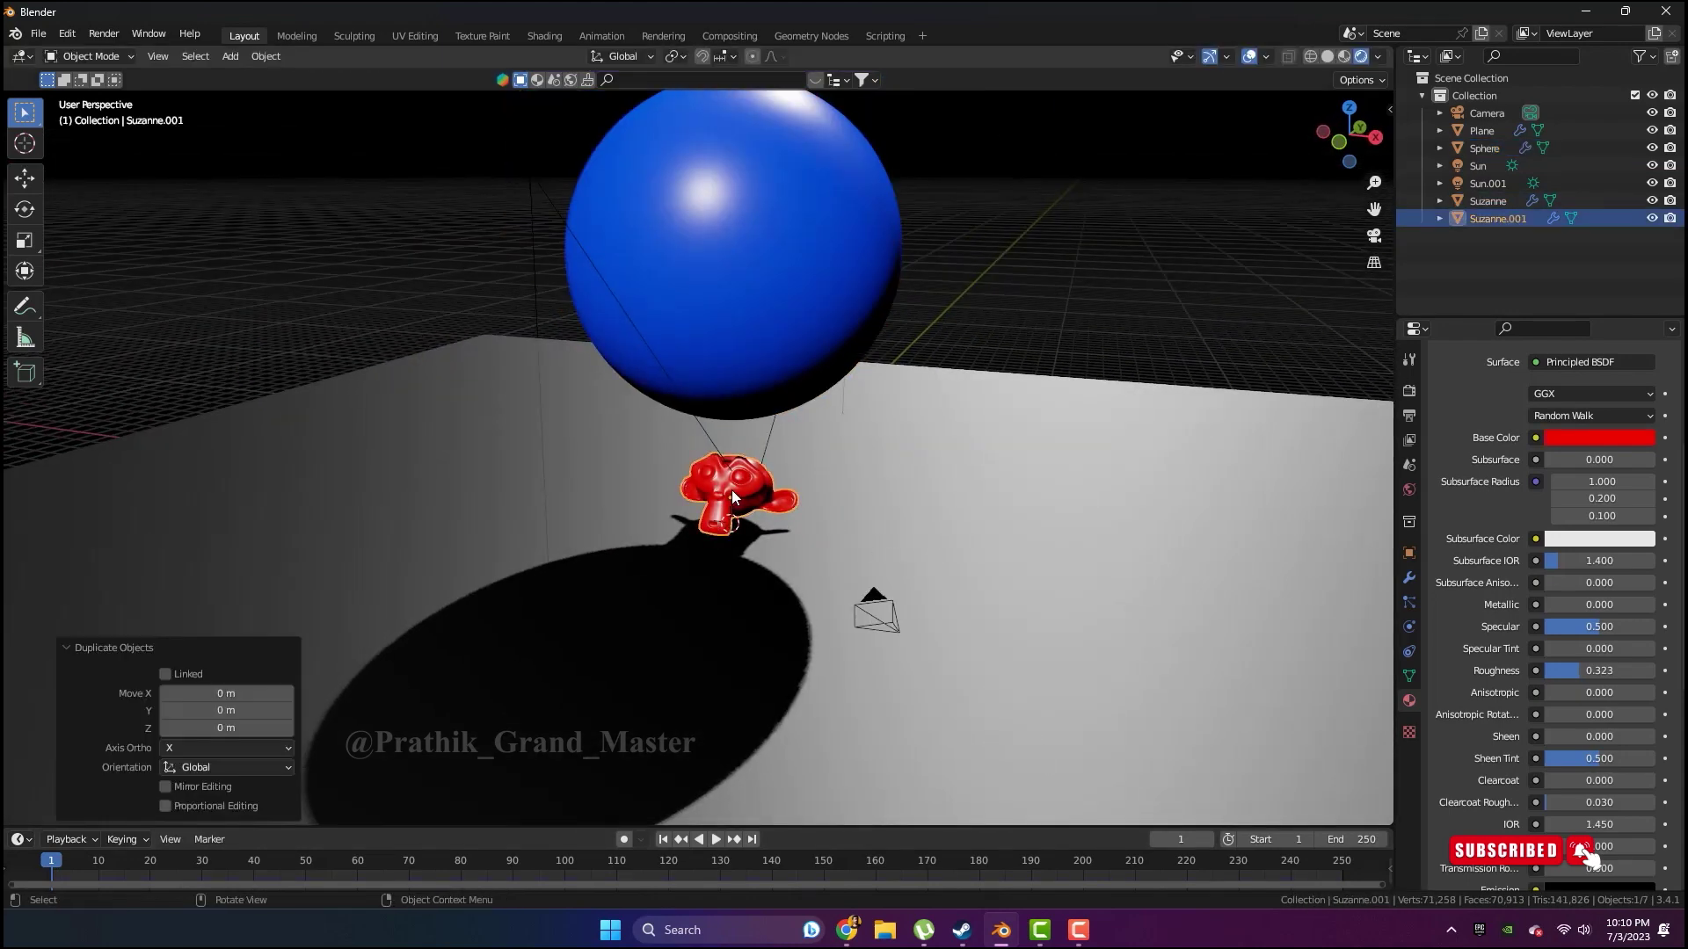
key(x)
click(1146, 557)
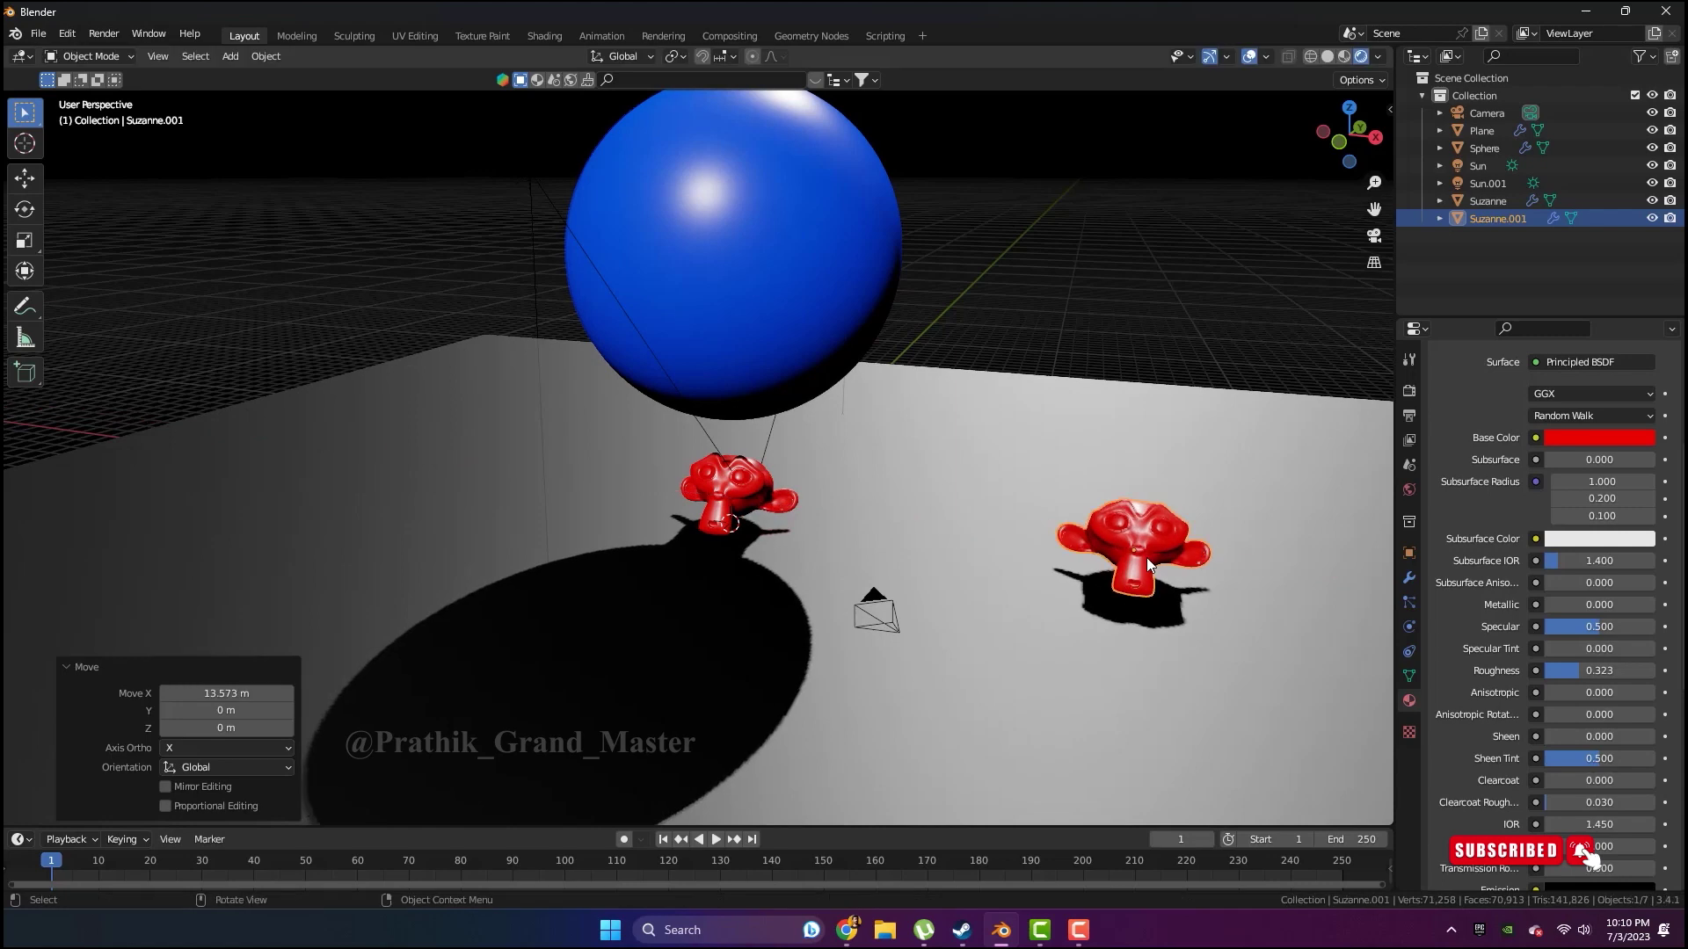
middle_drag(1146, 557, 943, 392)
Add a cube beside the second head and scale it to 2.173
key(shift+a)
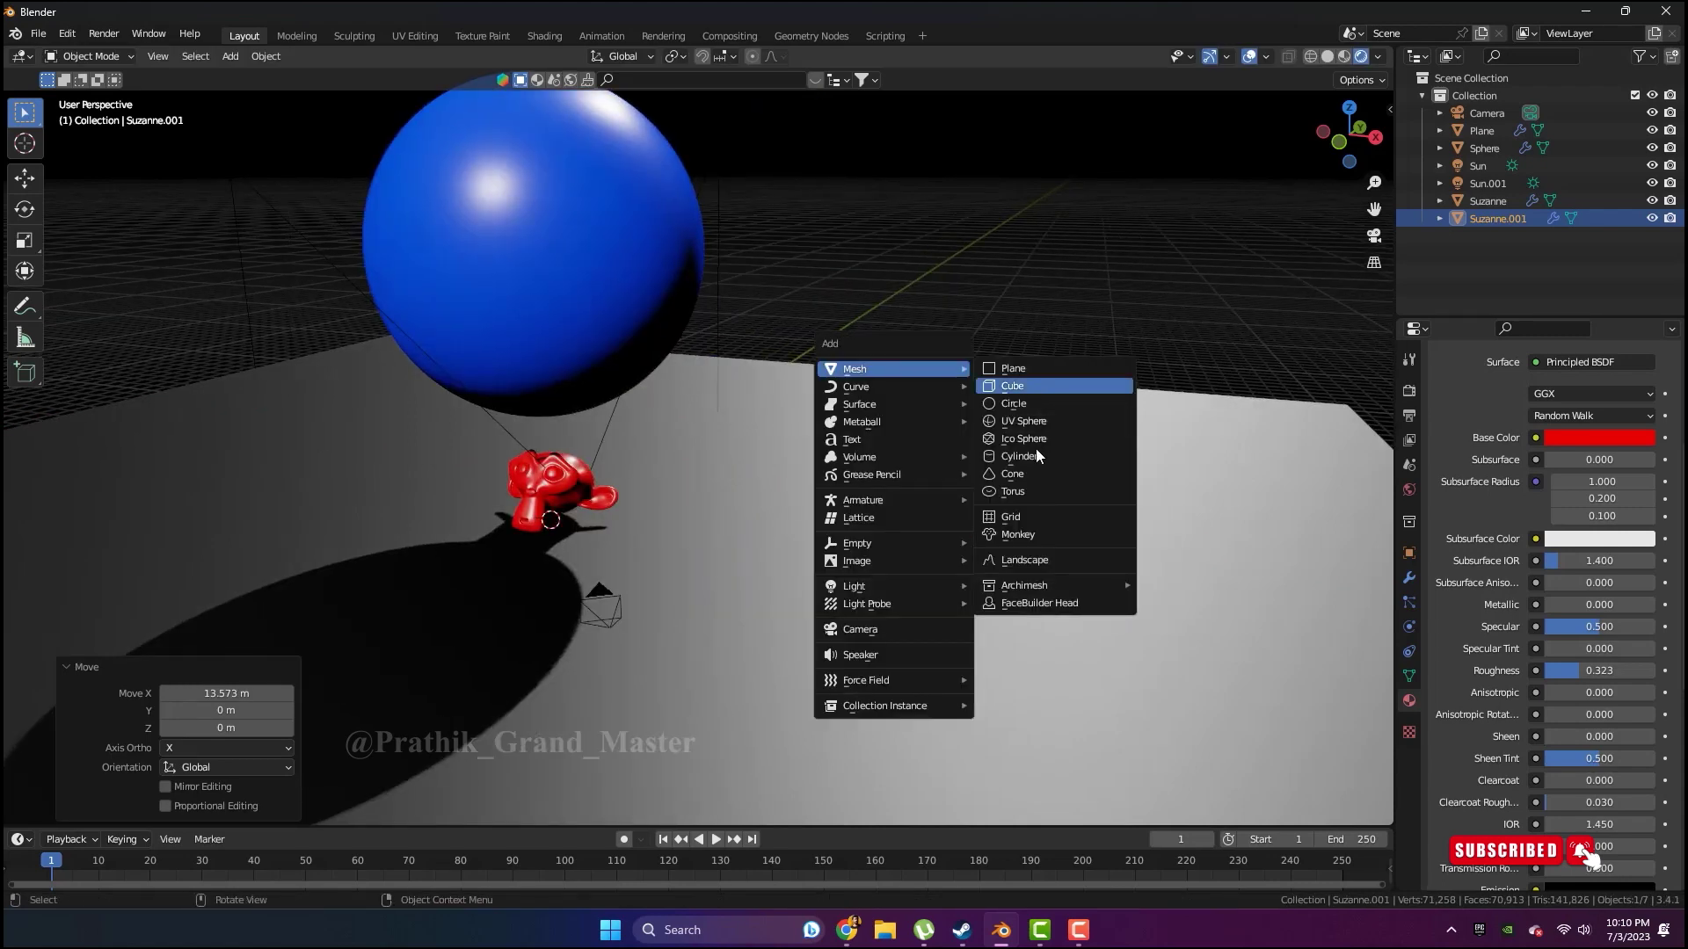
click(1103, 387)
key(g)
key(x)
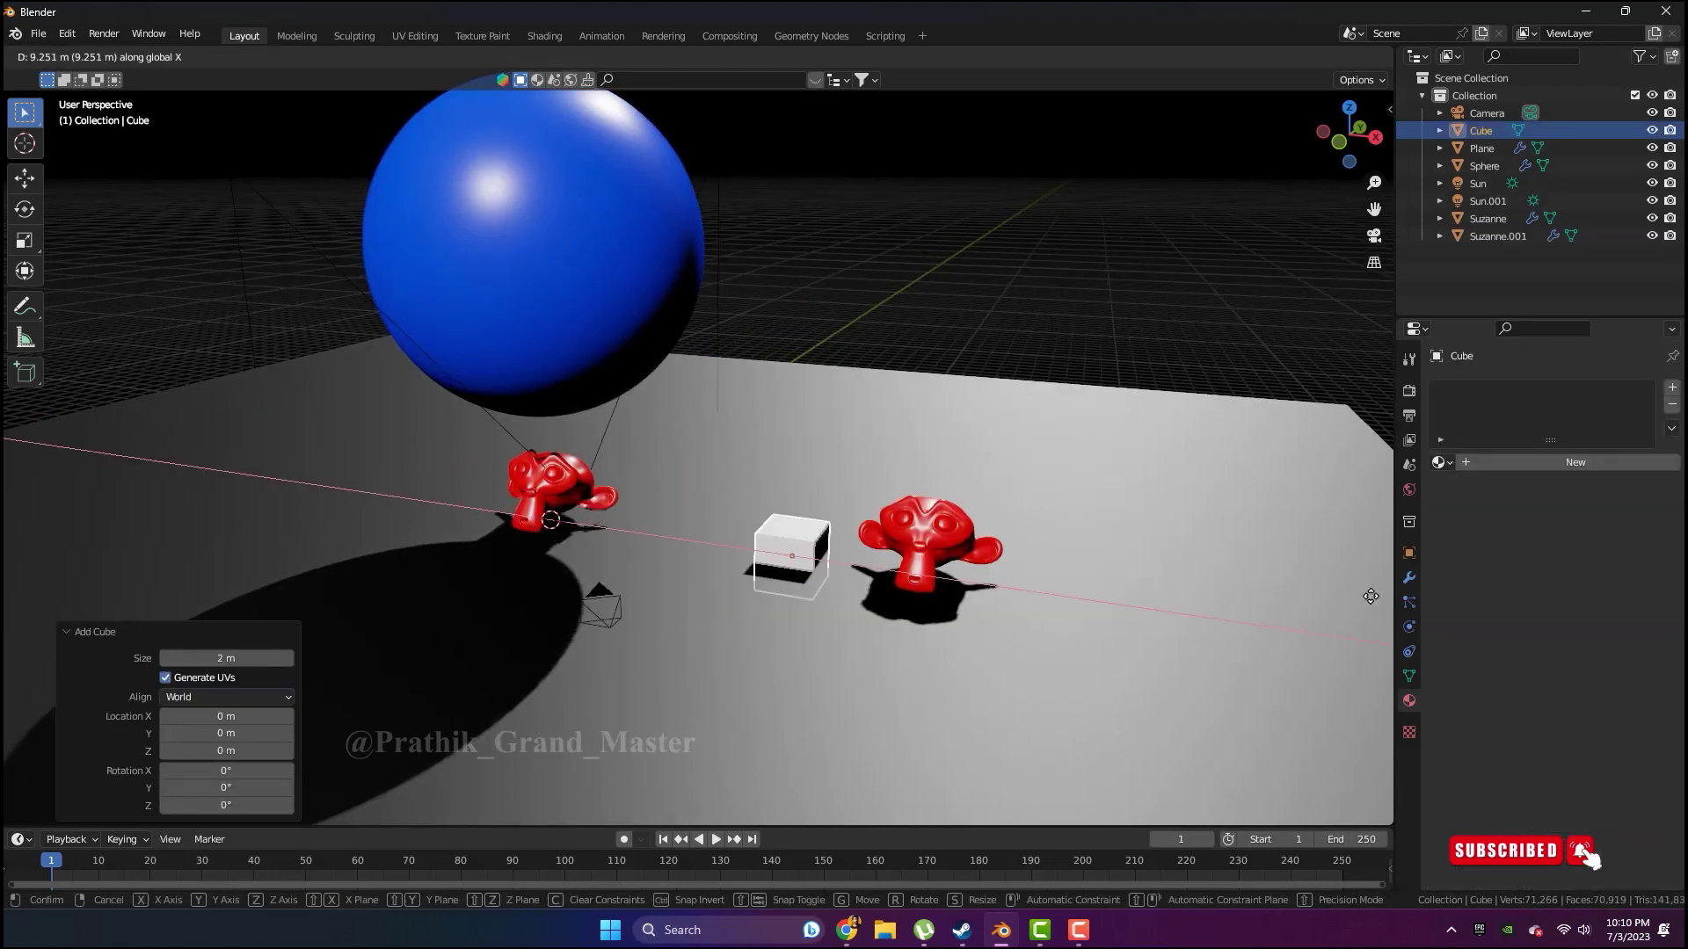
click(1325, 576)
key(s)
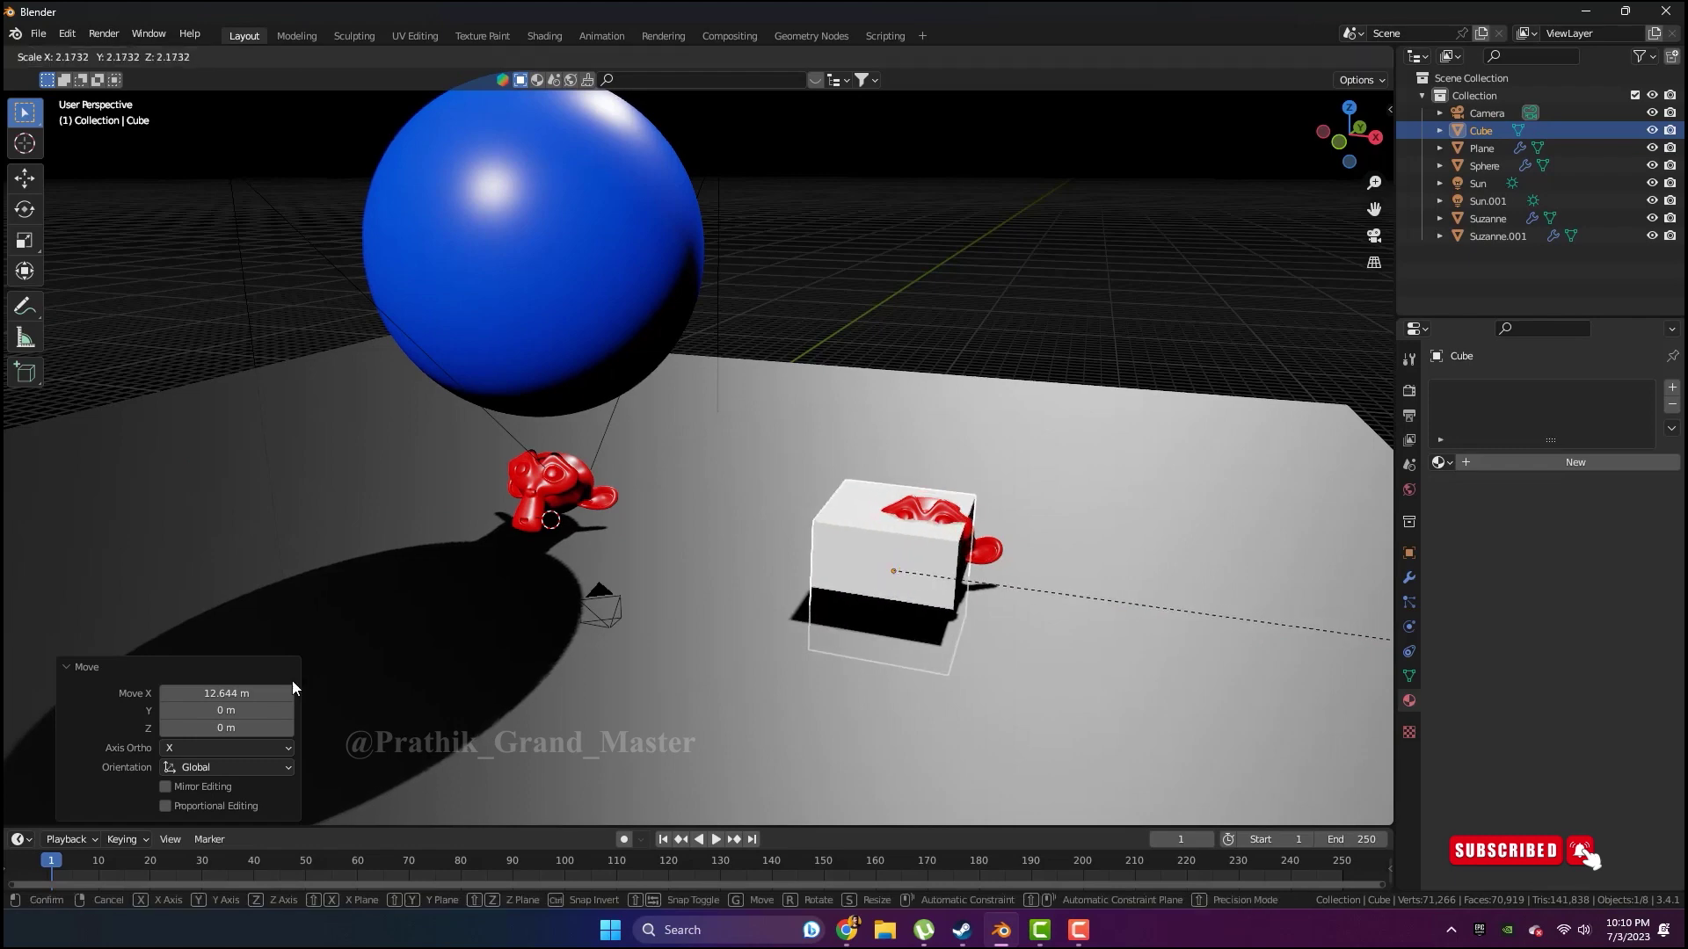
click(291, 679)
Flatten the cube vertically and raise it 10.318 m above the floor
key(s)
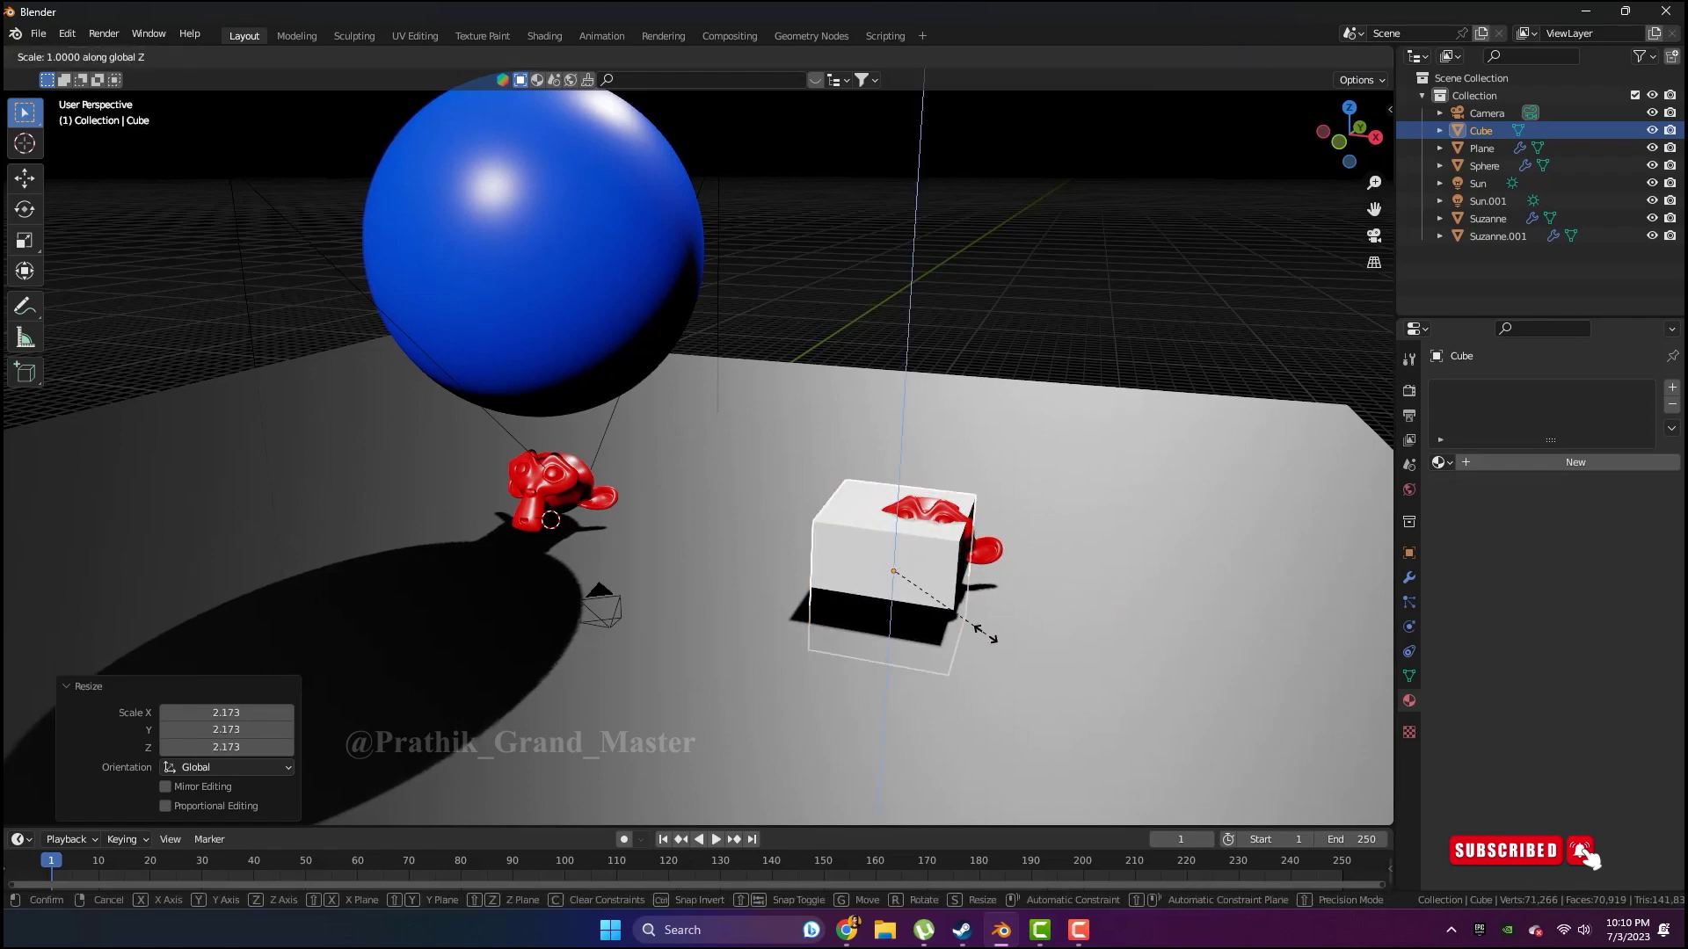
key(z)
click(953, 607)
key(g)
key(x)
key(z)
click(971, 339)
middle_drag(970, 338, 963, 325)
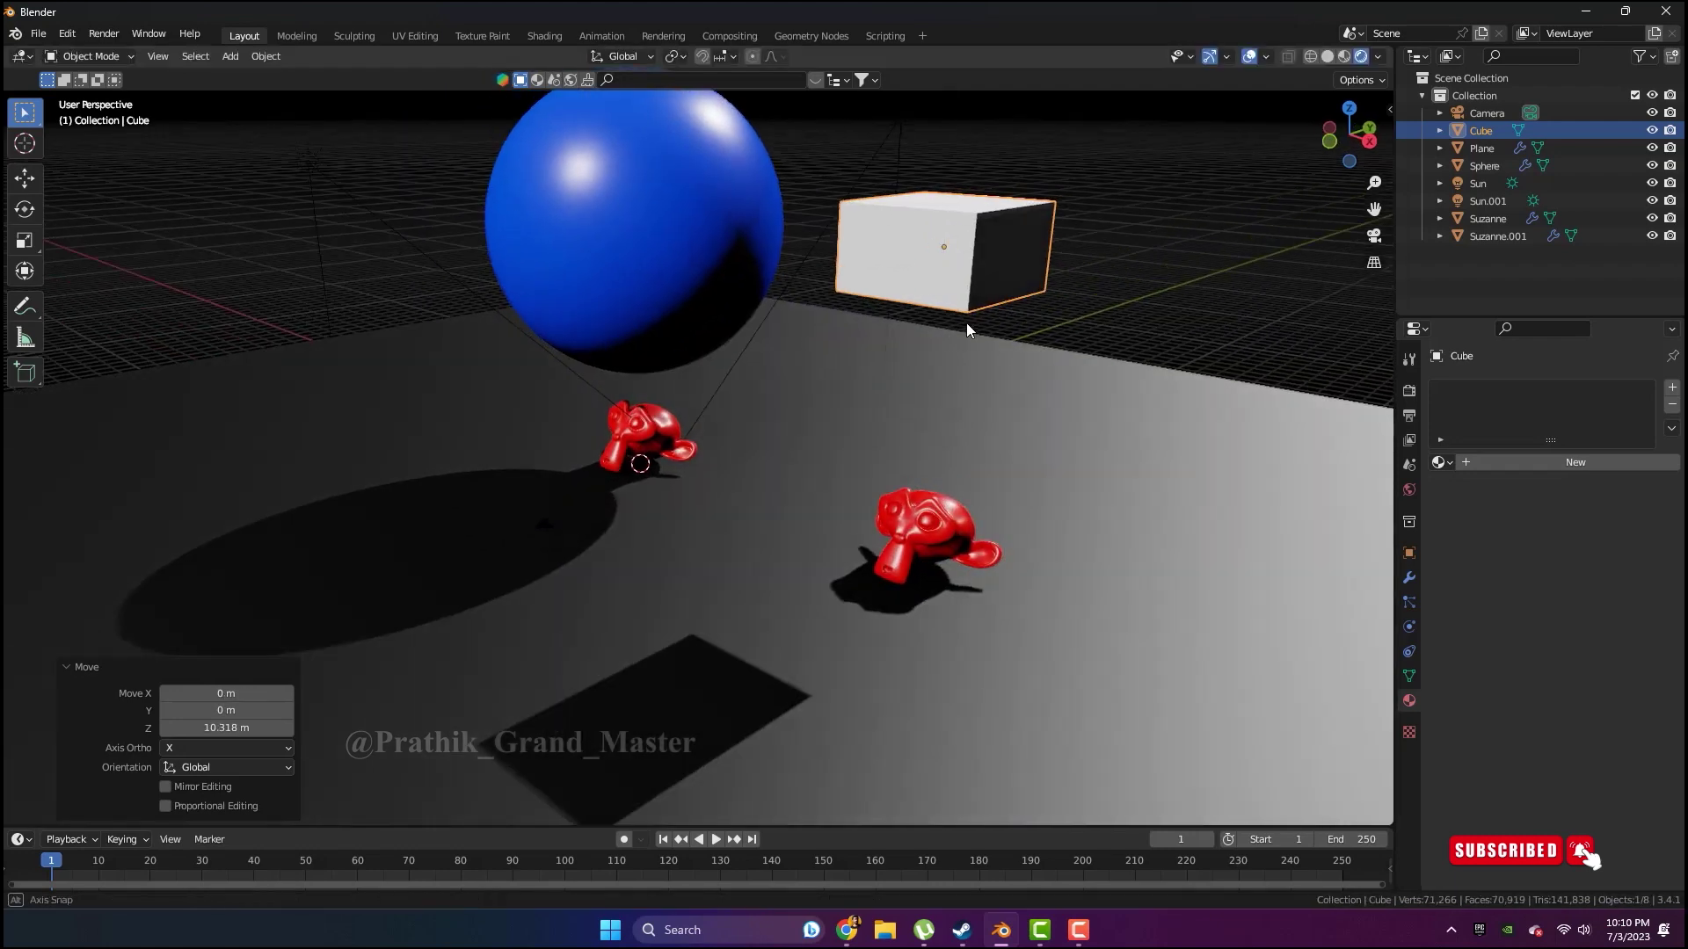
key(Tab)
Inset the cube's faces individually, then extrude each face individually
key(i)
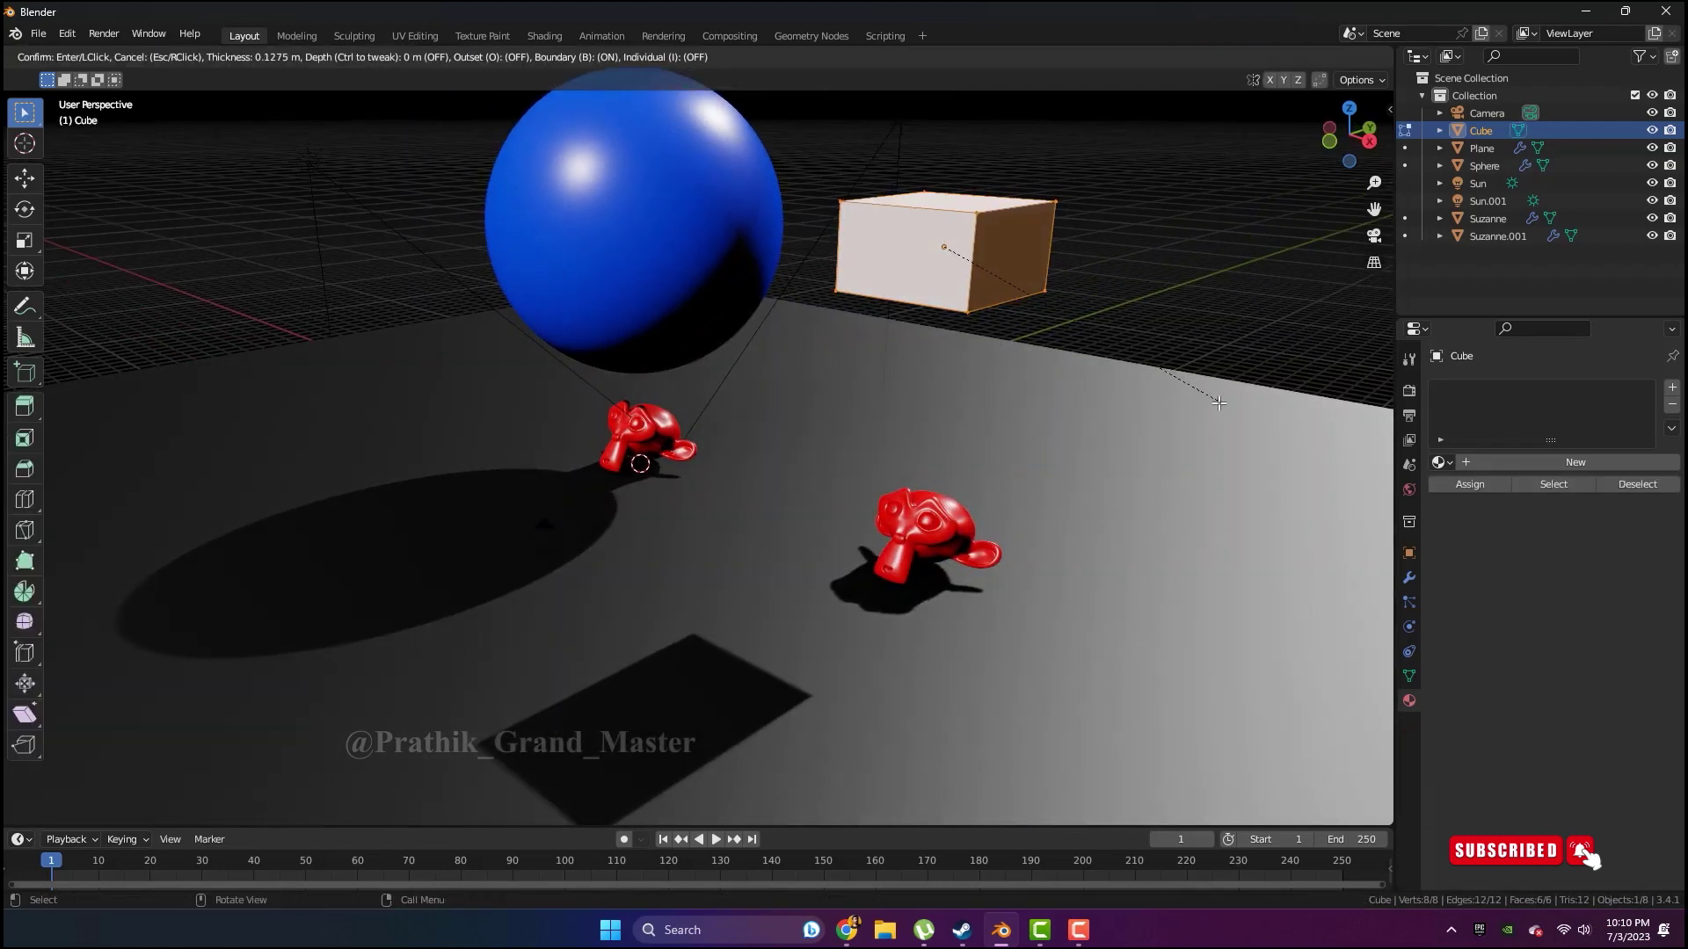
key(i)
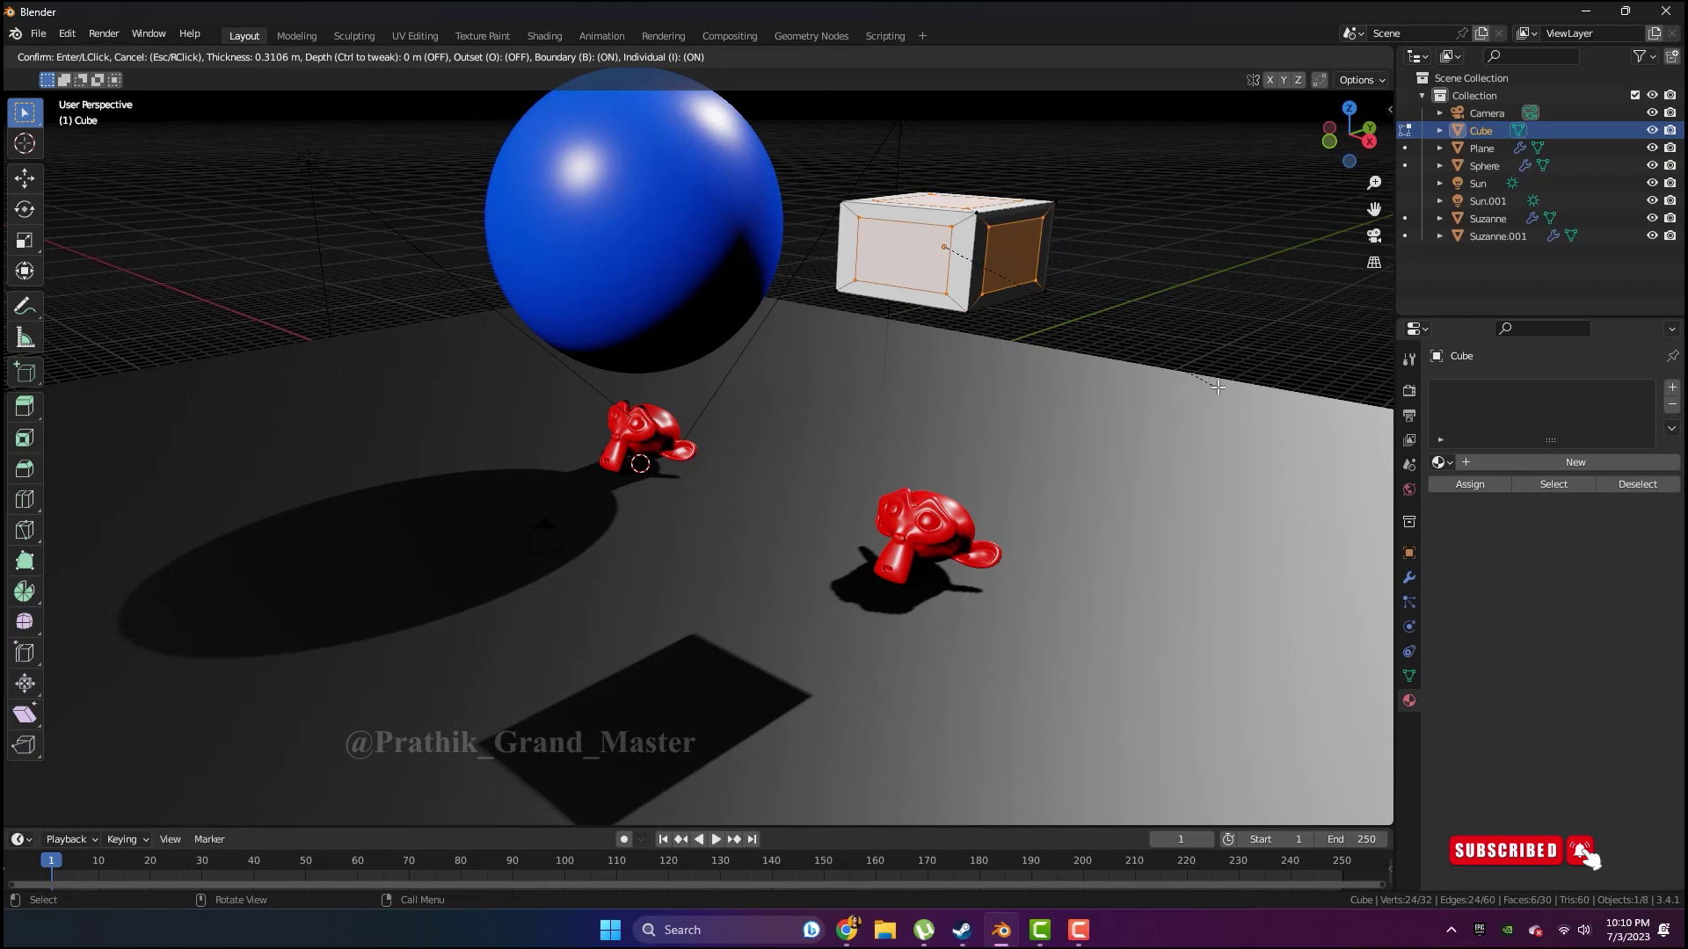
click(1219, 387)
key(e)
right_click(1219, 387)
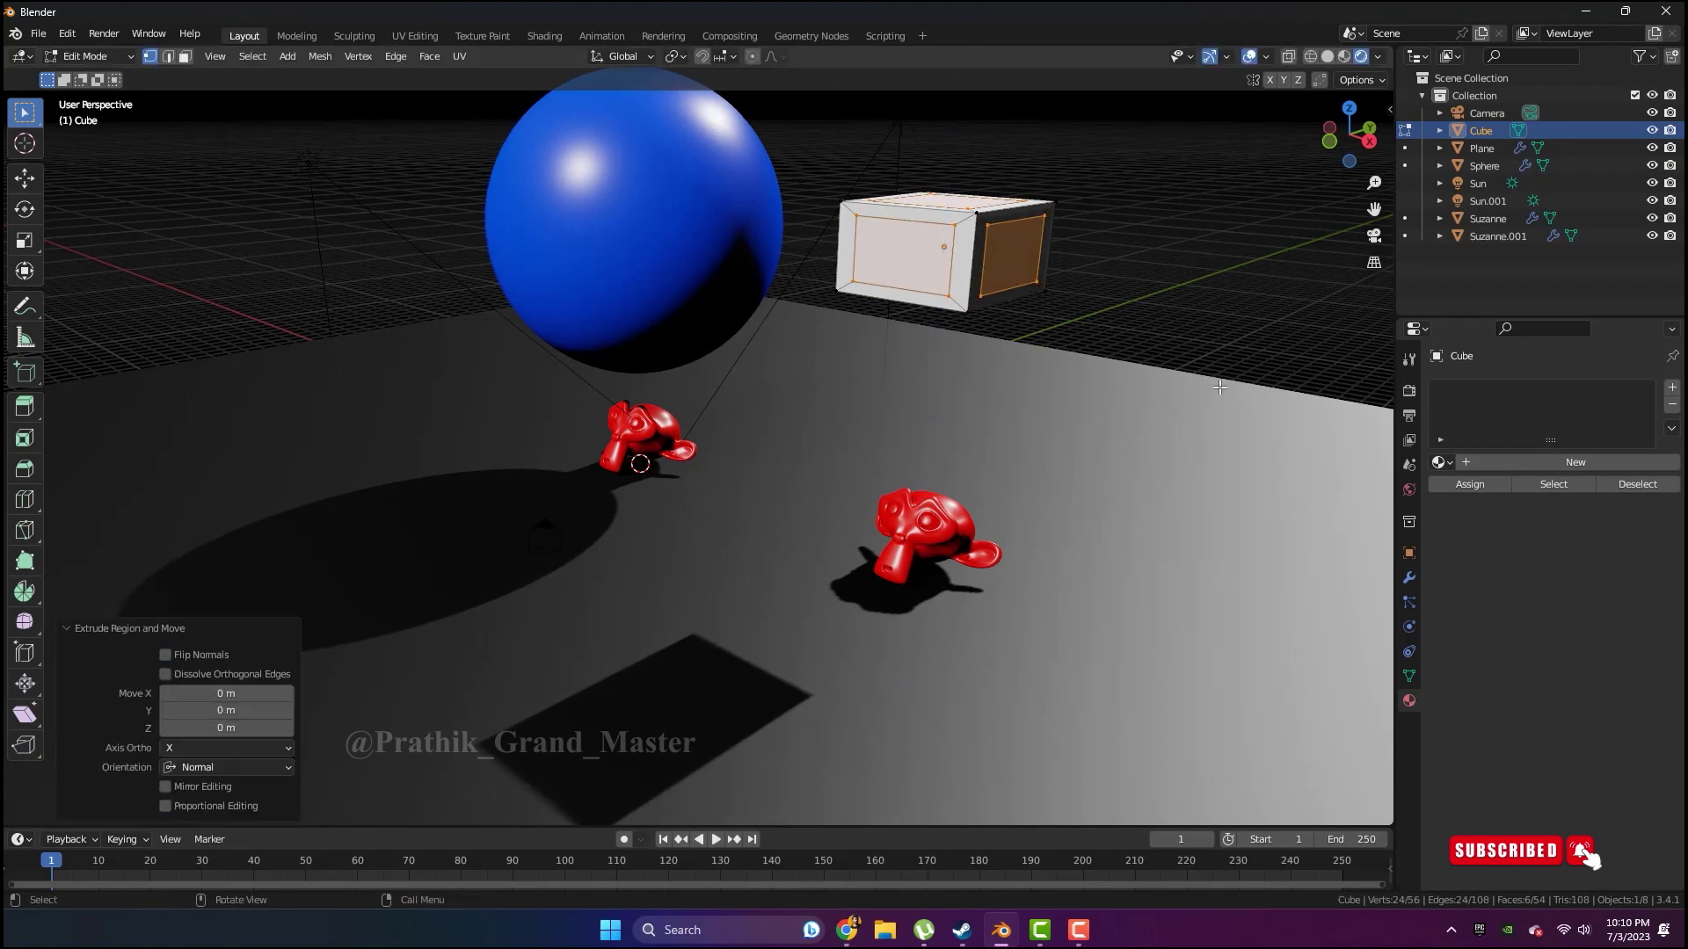
key(alt+e)
click(1219, 387)
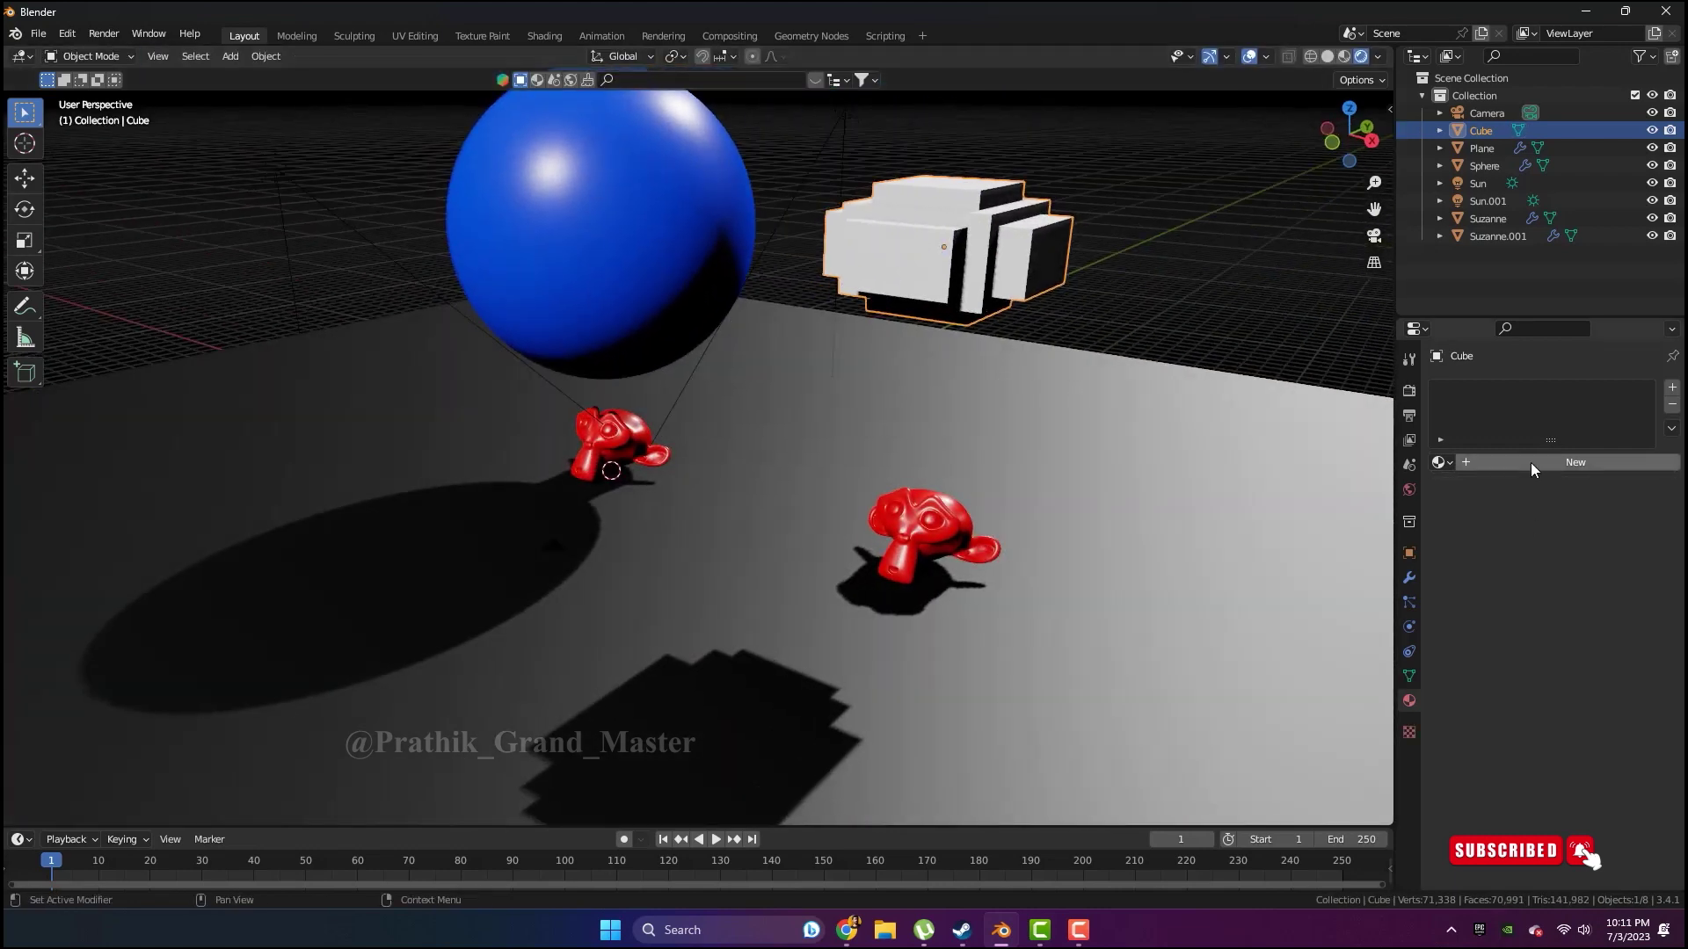
click(1576, 461)
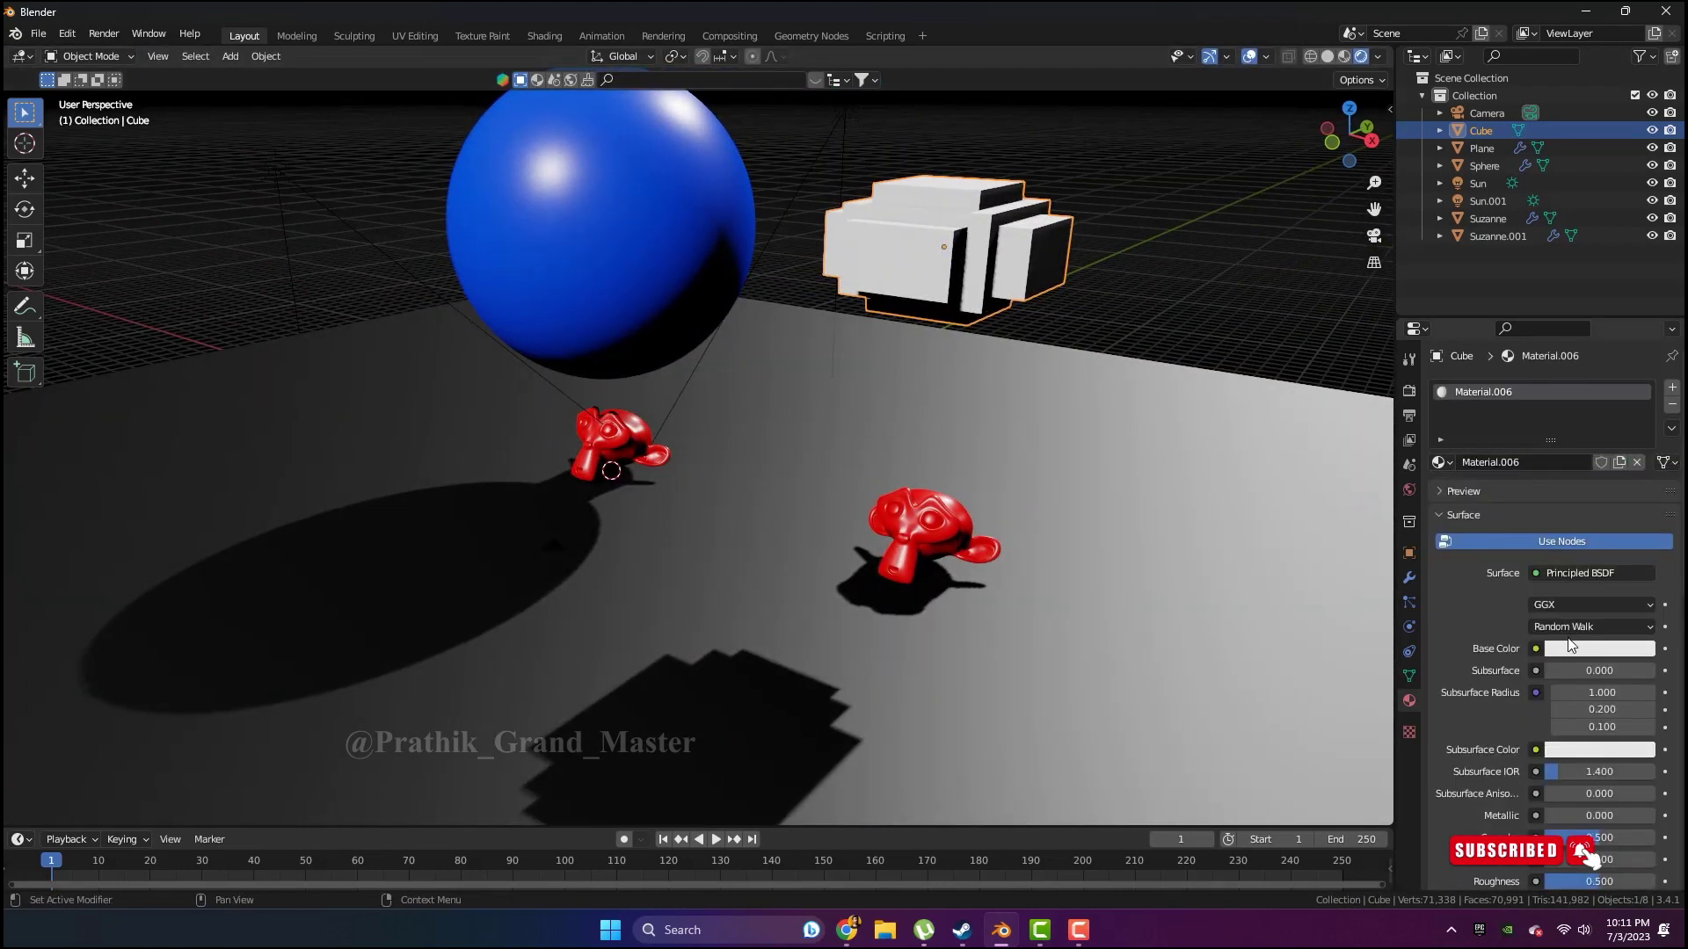
Give the cube's Material.006 a light-green base colour and roughness 0.492
click(1573, 649)
drag(1585, 463, 1606, 424)
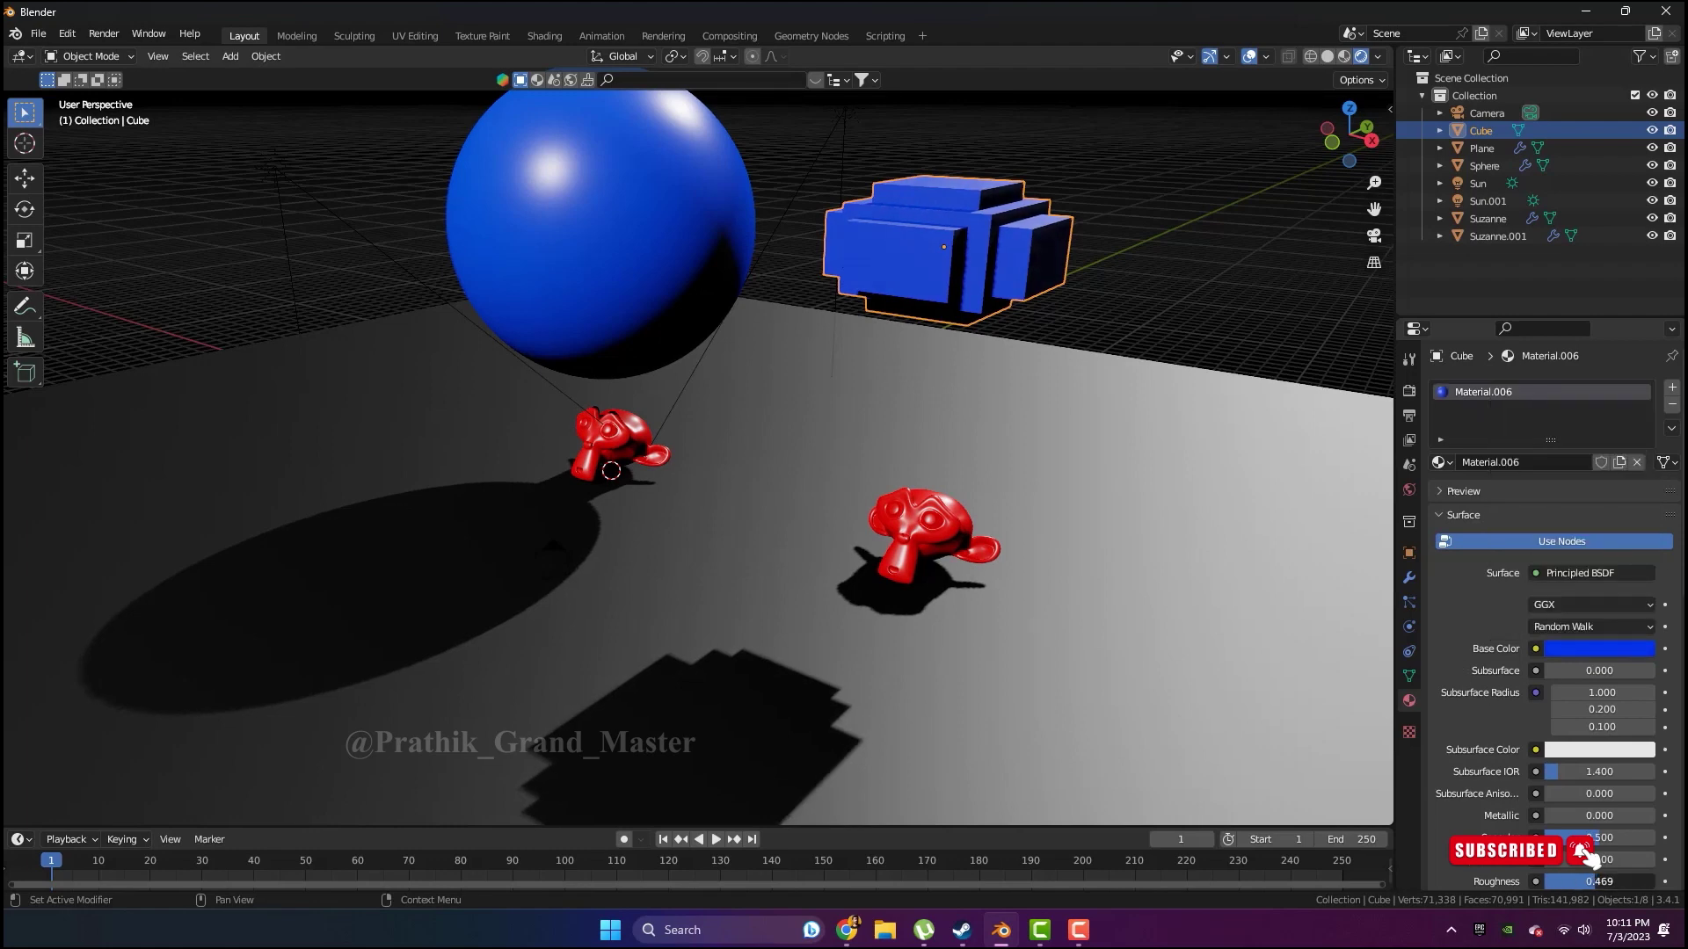
drag(1600, 880, 1573, 881)
click(1600, 648)
drag(1573, 466, 1501, 450)
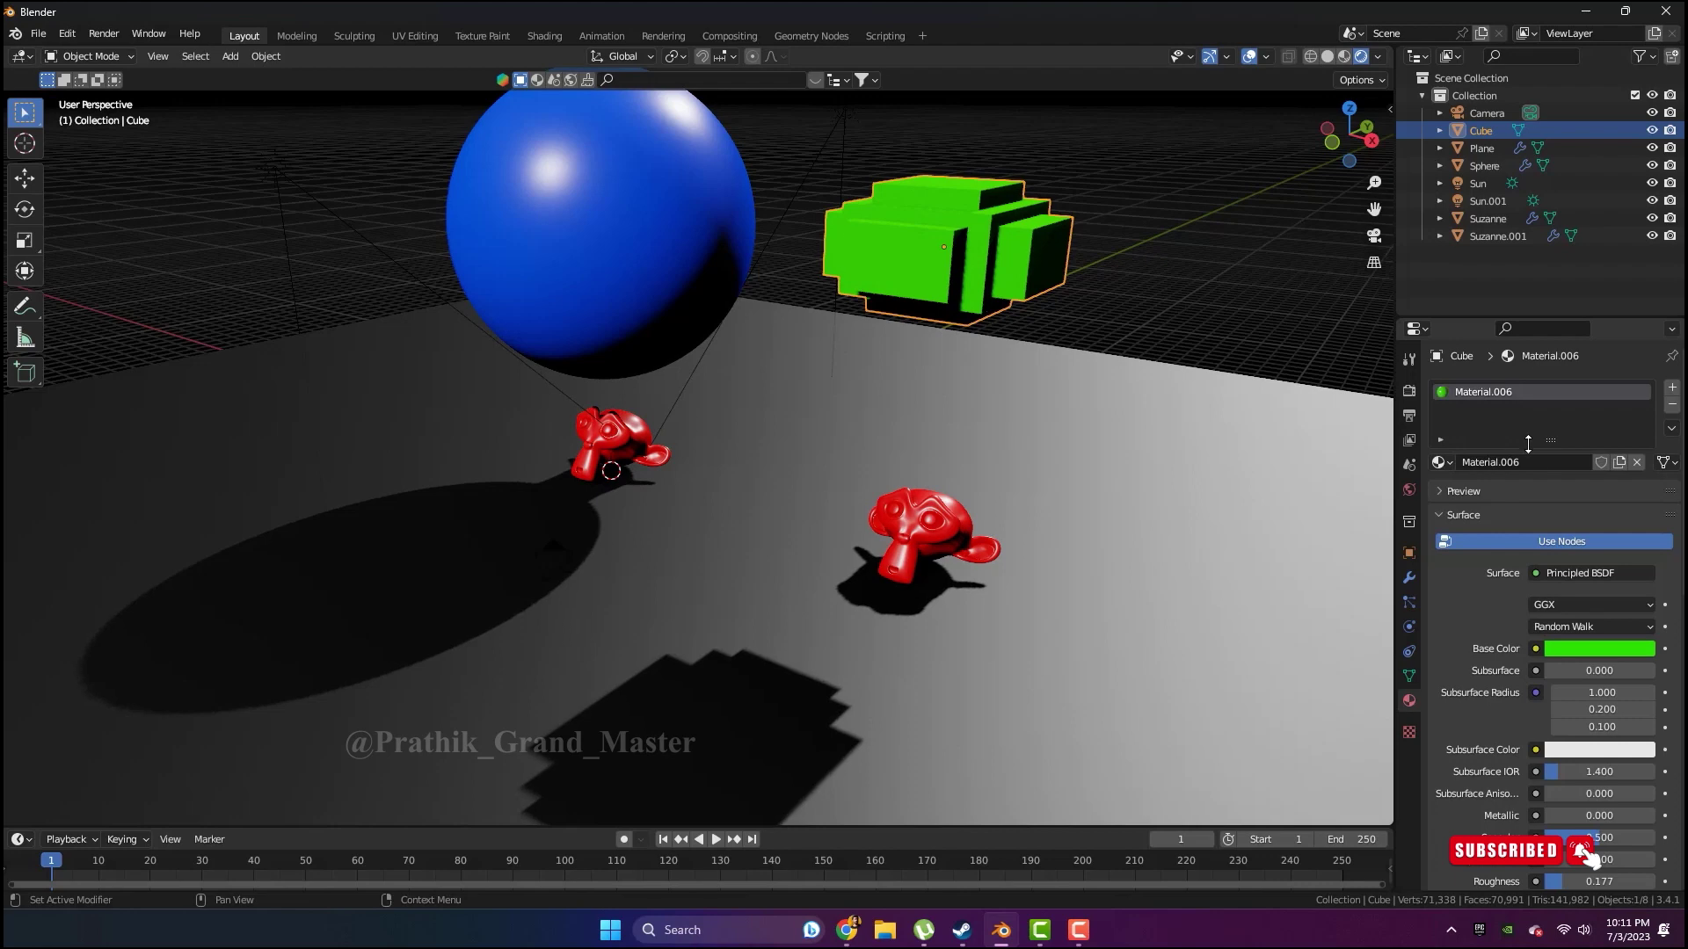
click(1598, 648)
click(1534, 457)
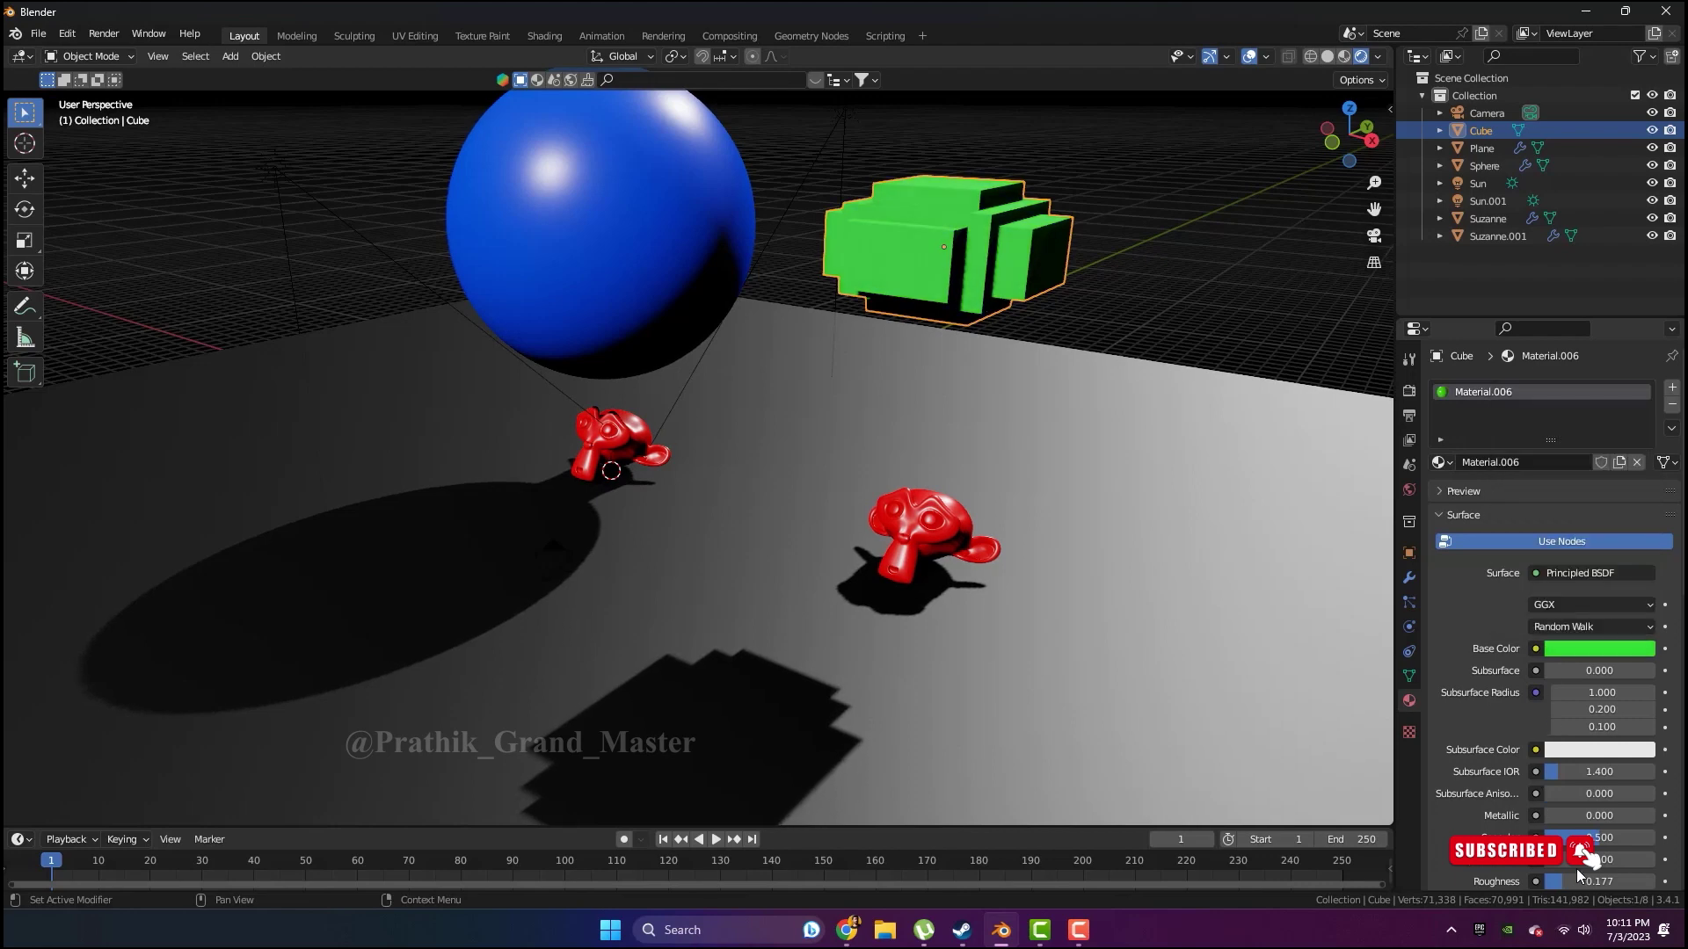
drag(1573, 882, 1608, 882)
middle_drag(1069, 310, 1290, 515)
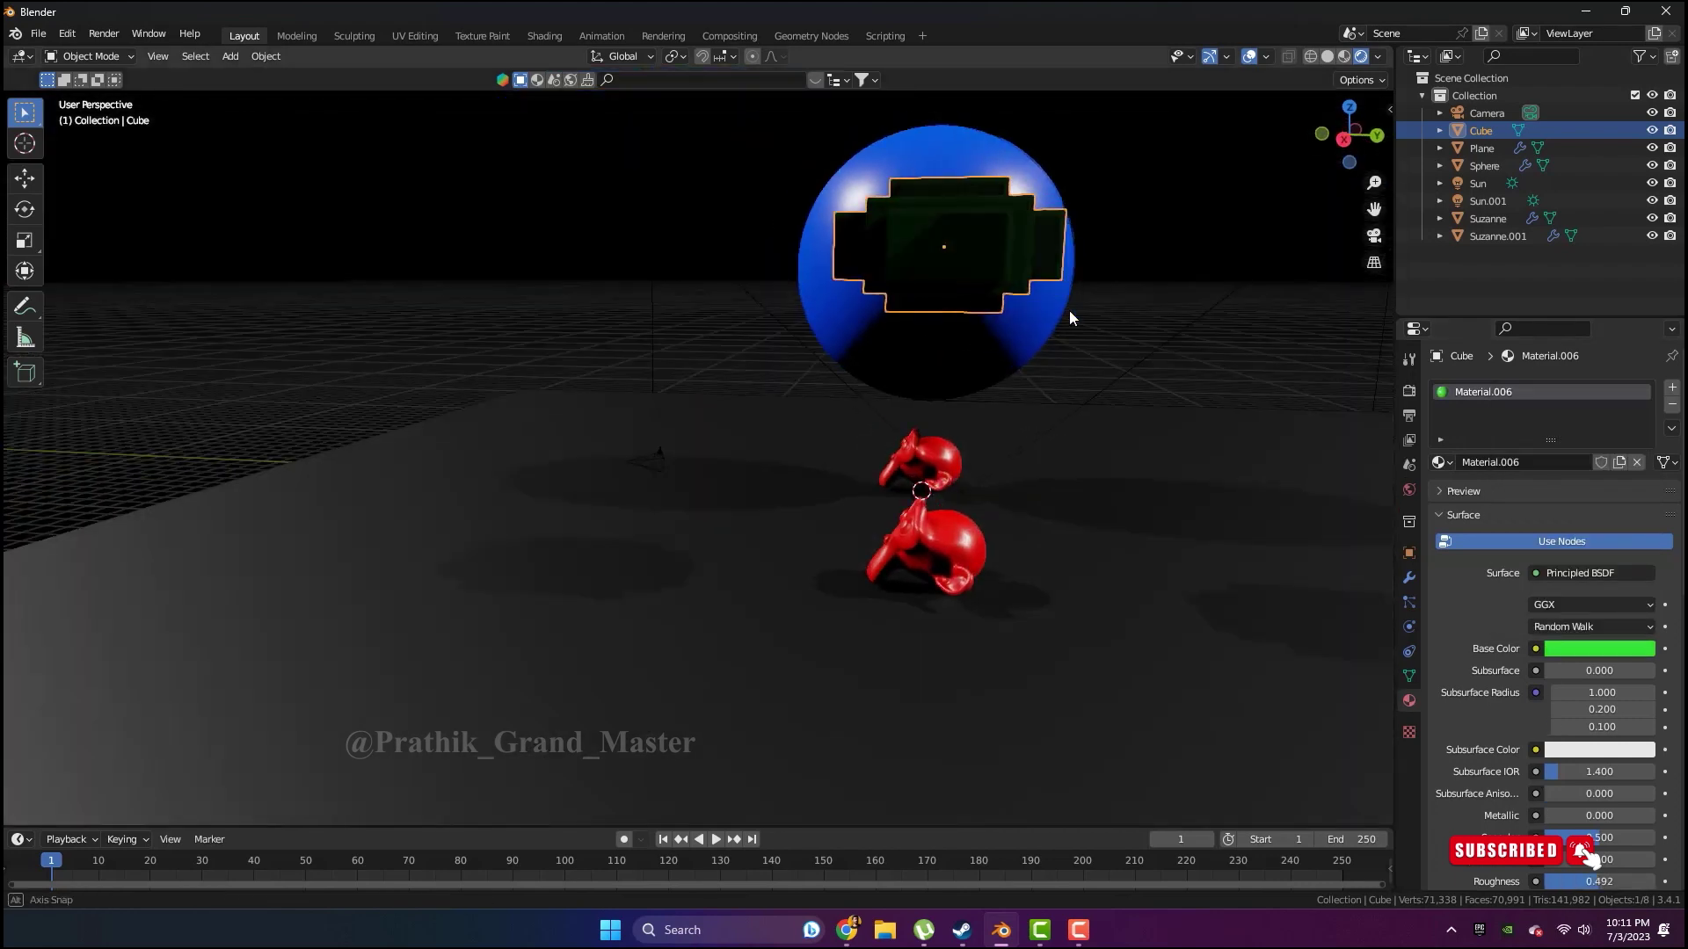
click(1410, 628)
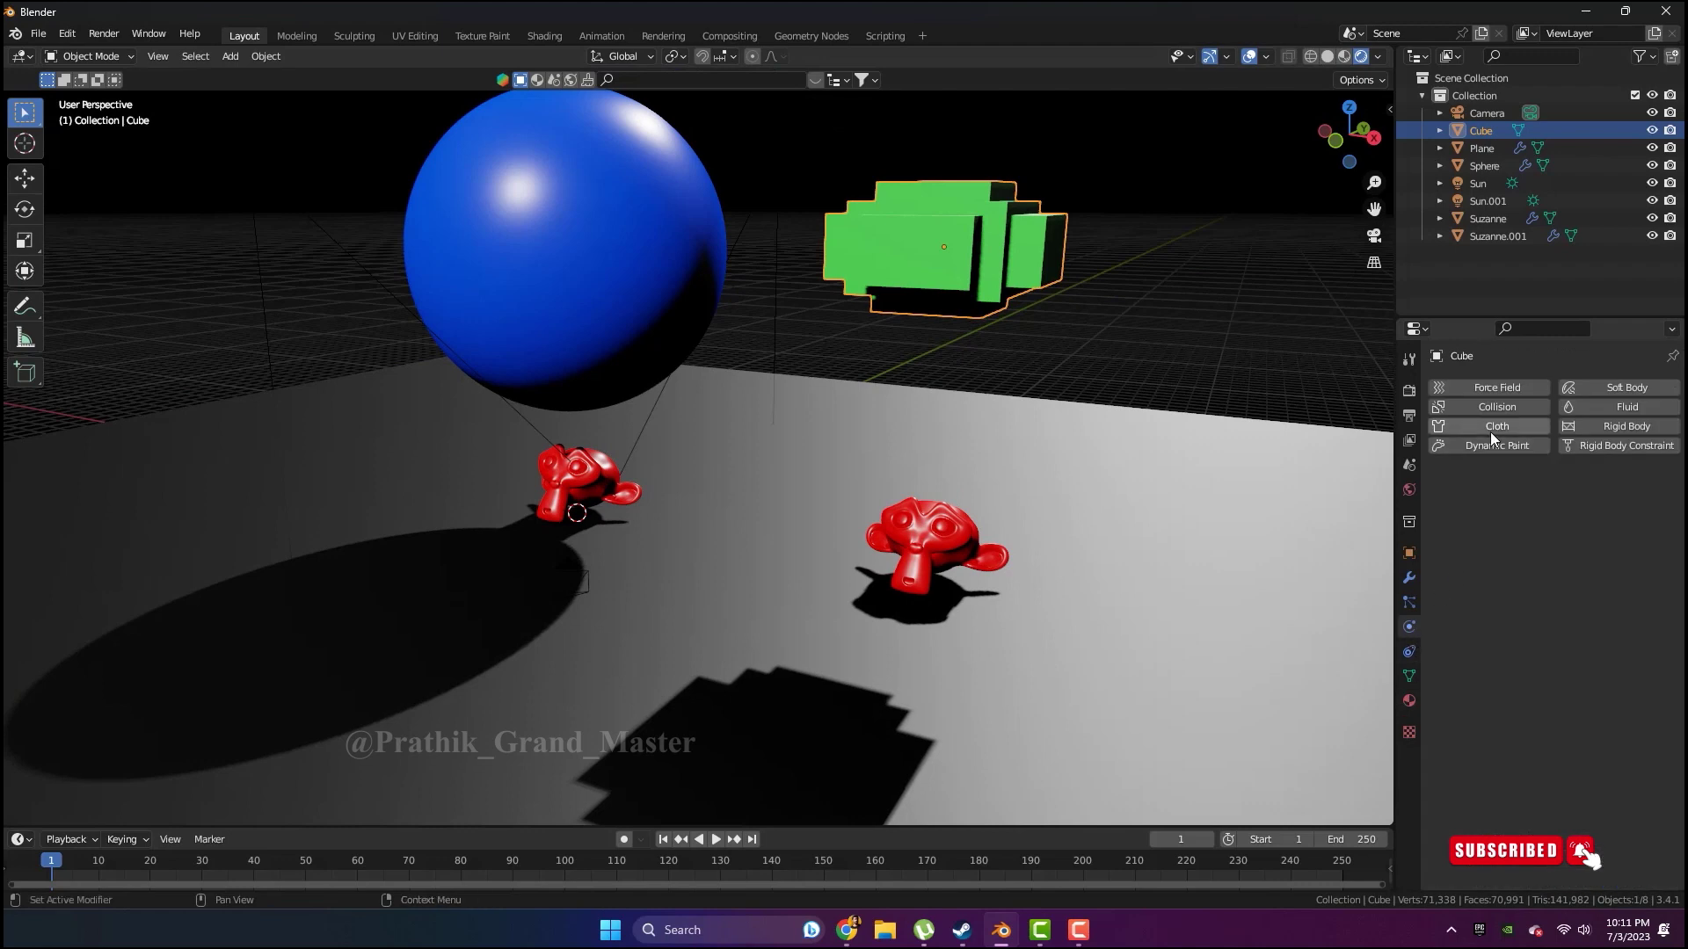
Add cloth physics to the cube and test-play the simulation to frame 22
click(1490, 428)
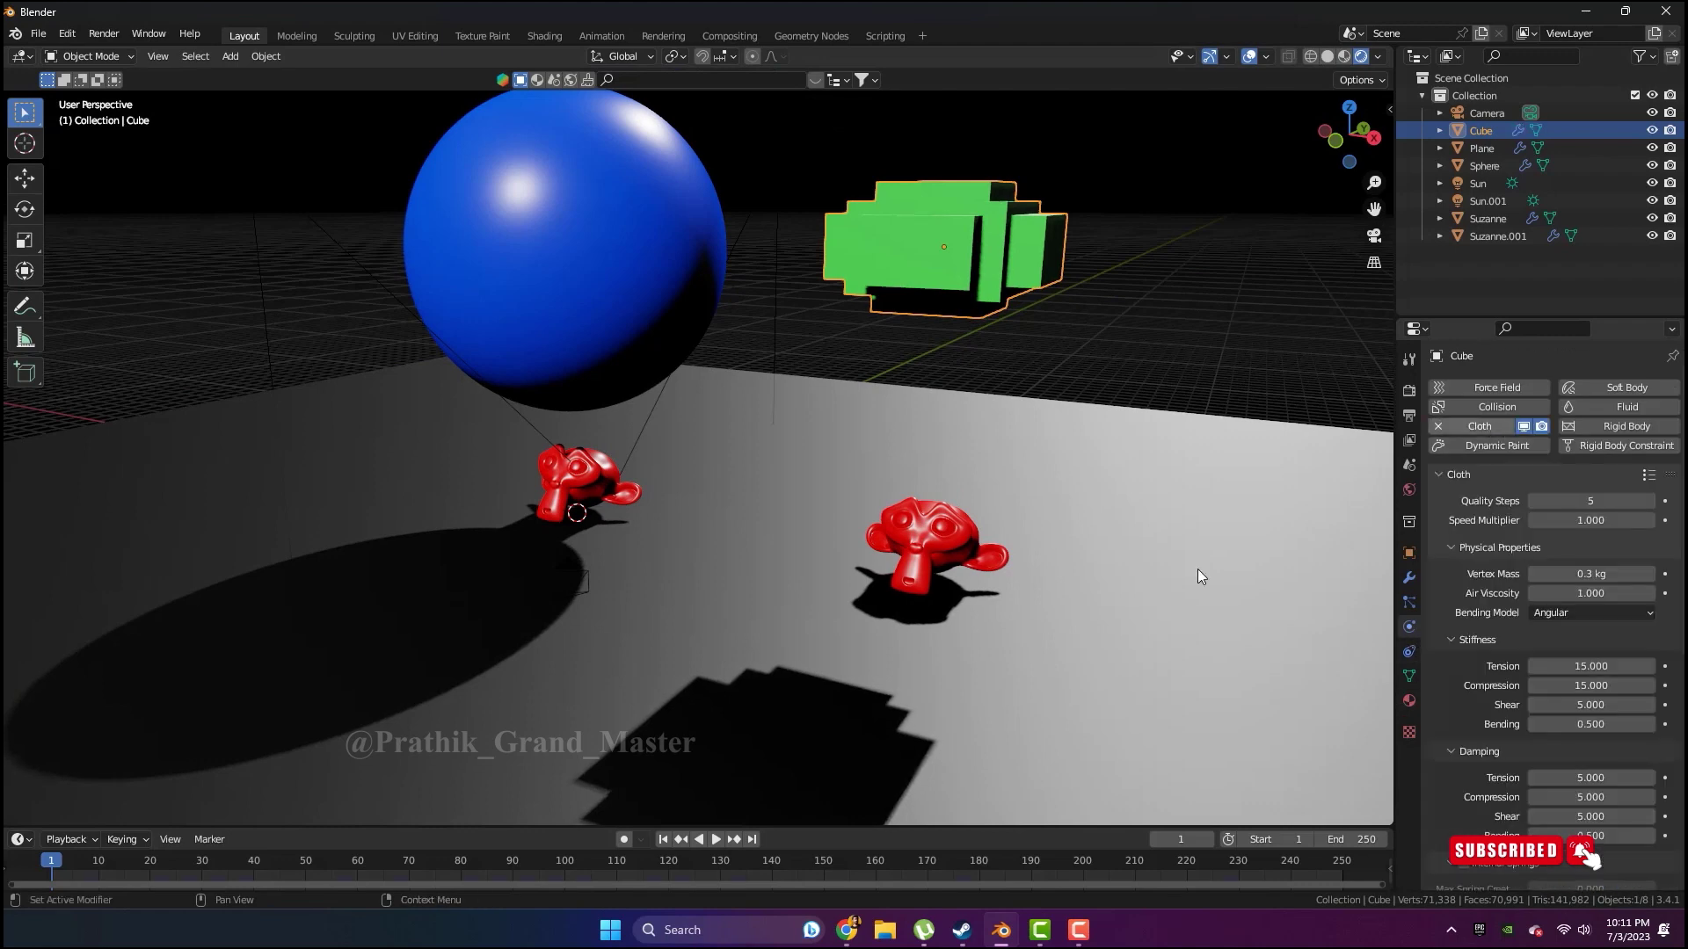
click(716, 839)
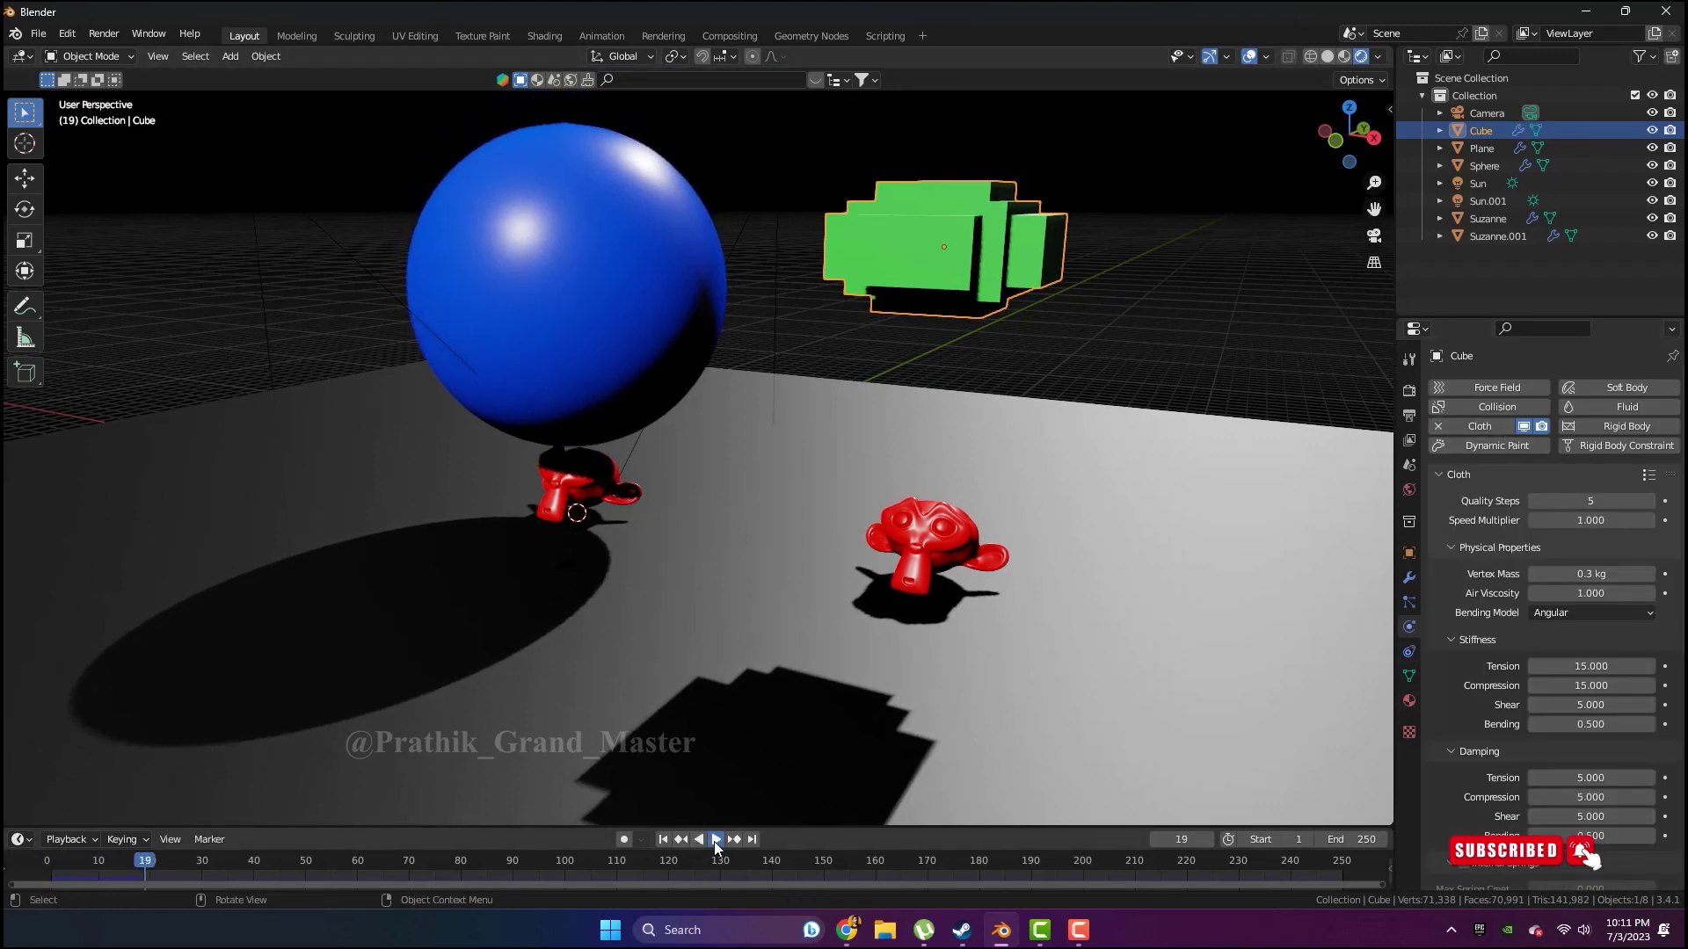
click(714, 839)
click(1095, 290)
click(966, 261)
Add collision physics to the cube and hide its collision in the viewport
scroll(1494, 598, down, 4)
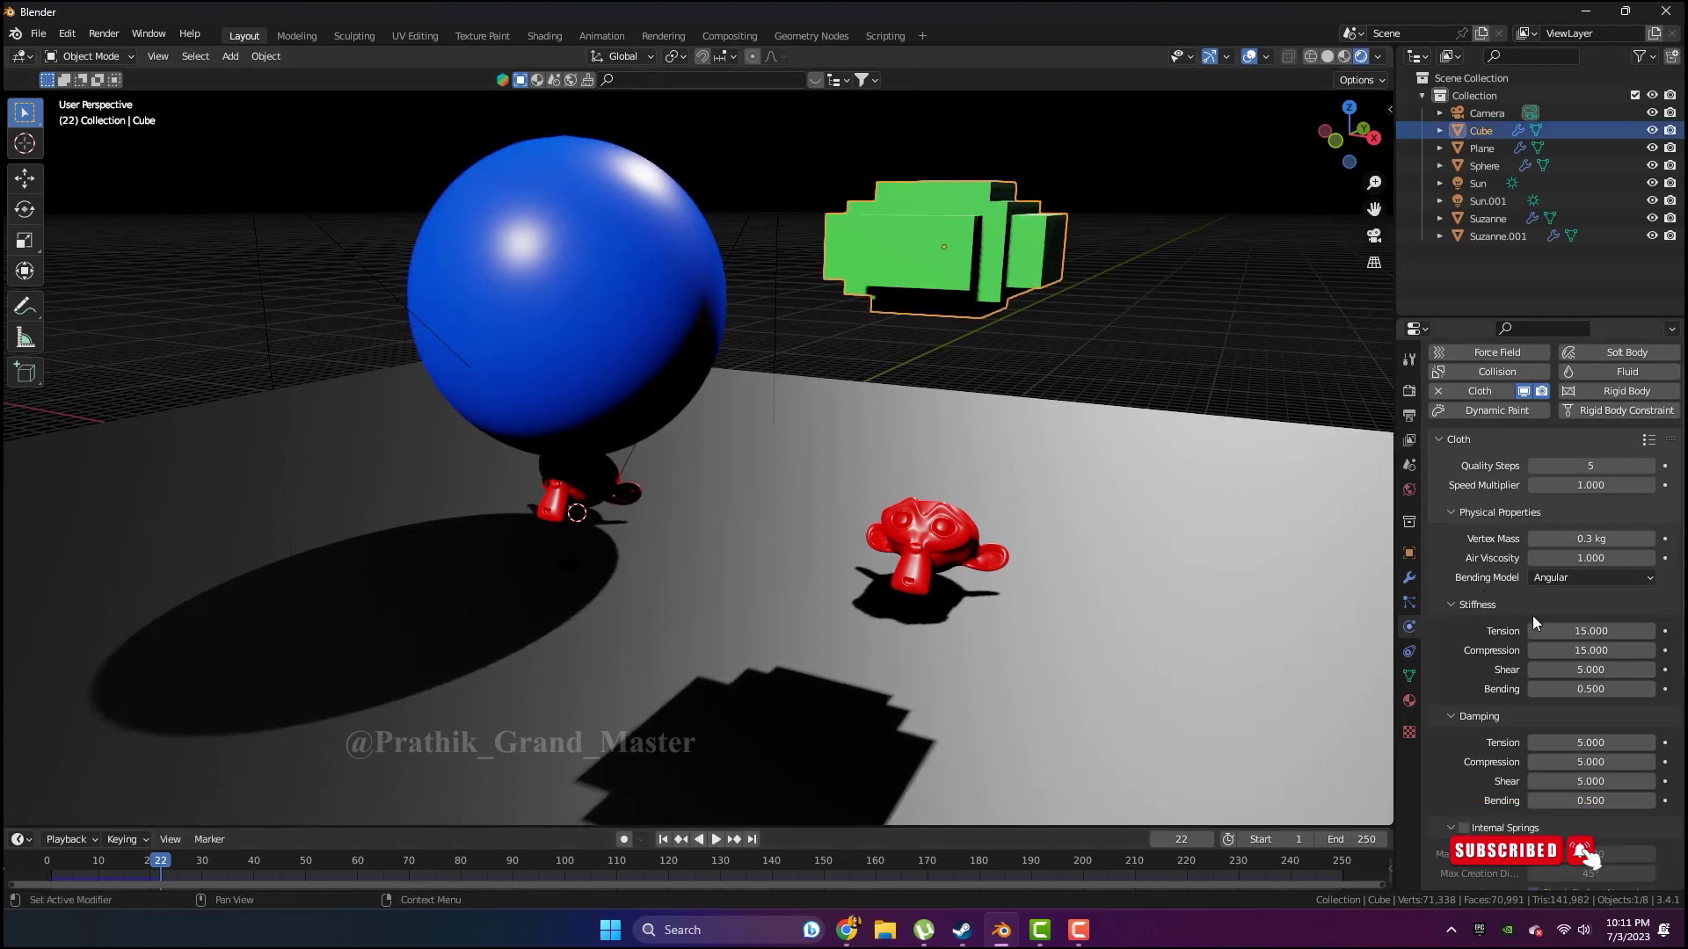
scroll(1531, 621, down, 4)
scroll(1531, 620, down, 3)
scroll(1494, 580, up, 3)
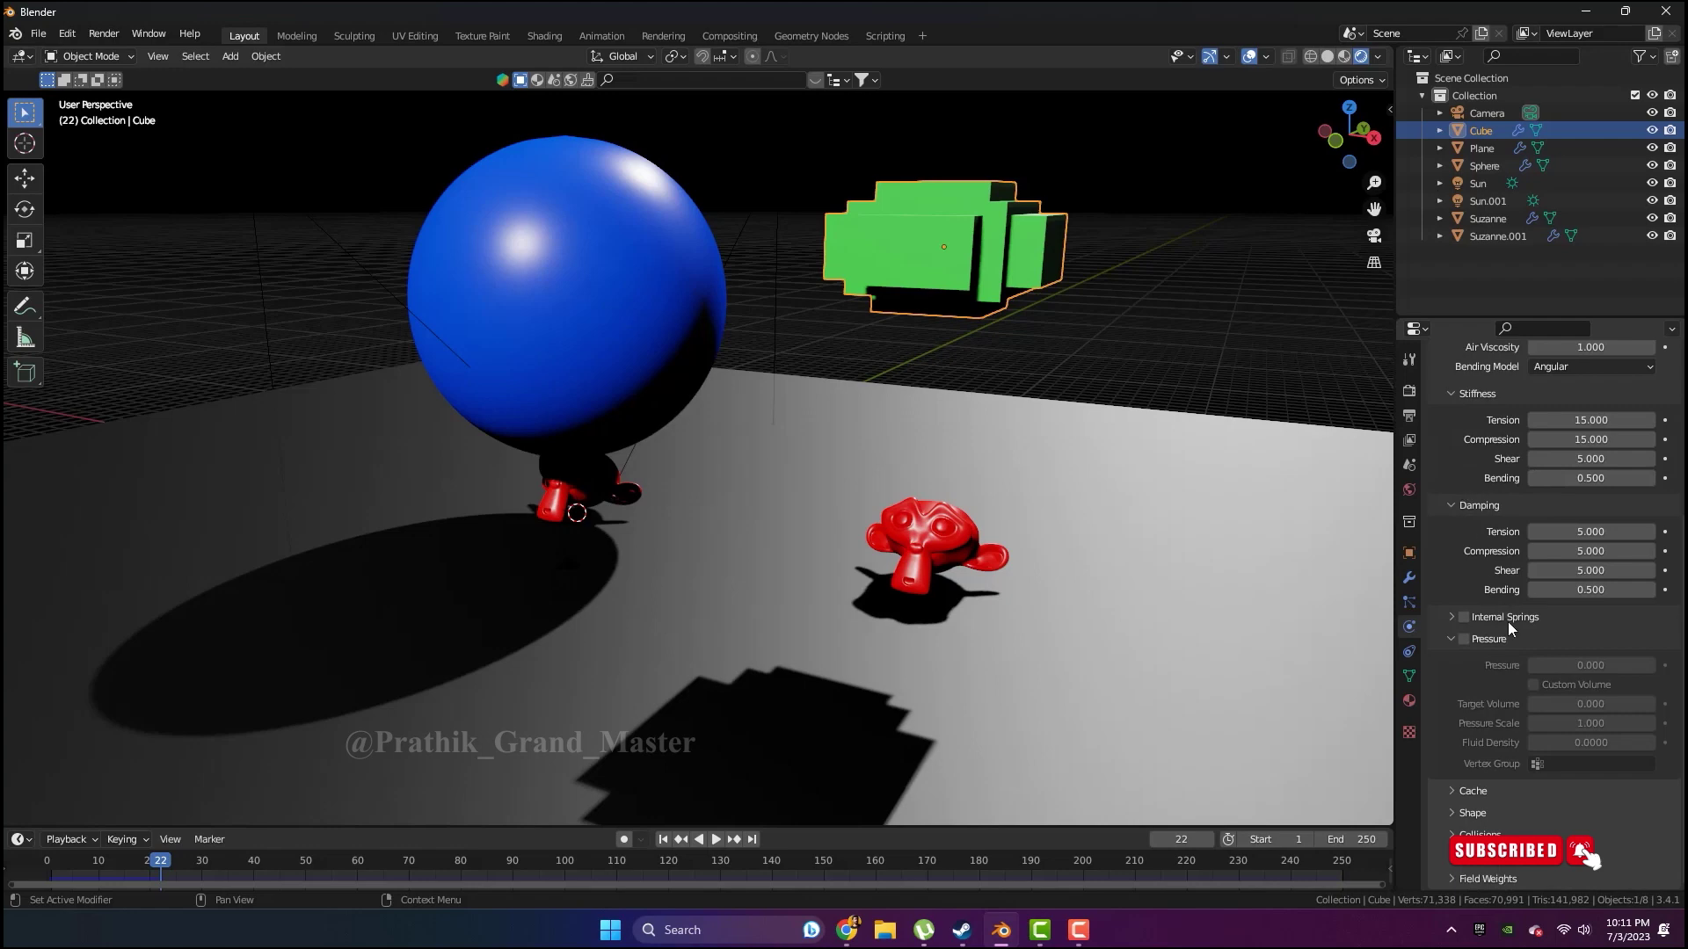
scroll(1513, 641, up, 4)
scroll(1514, 641, up, 4)
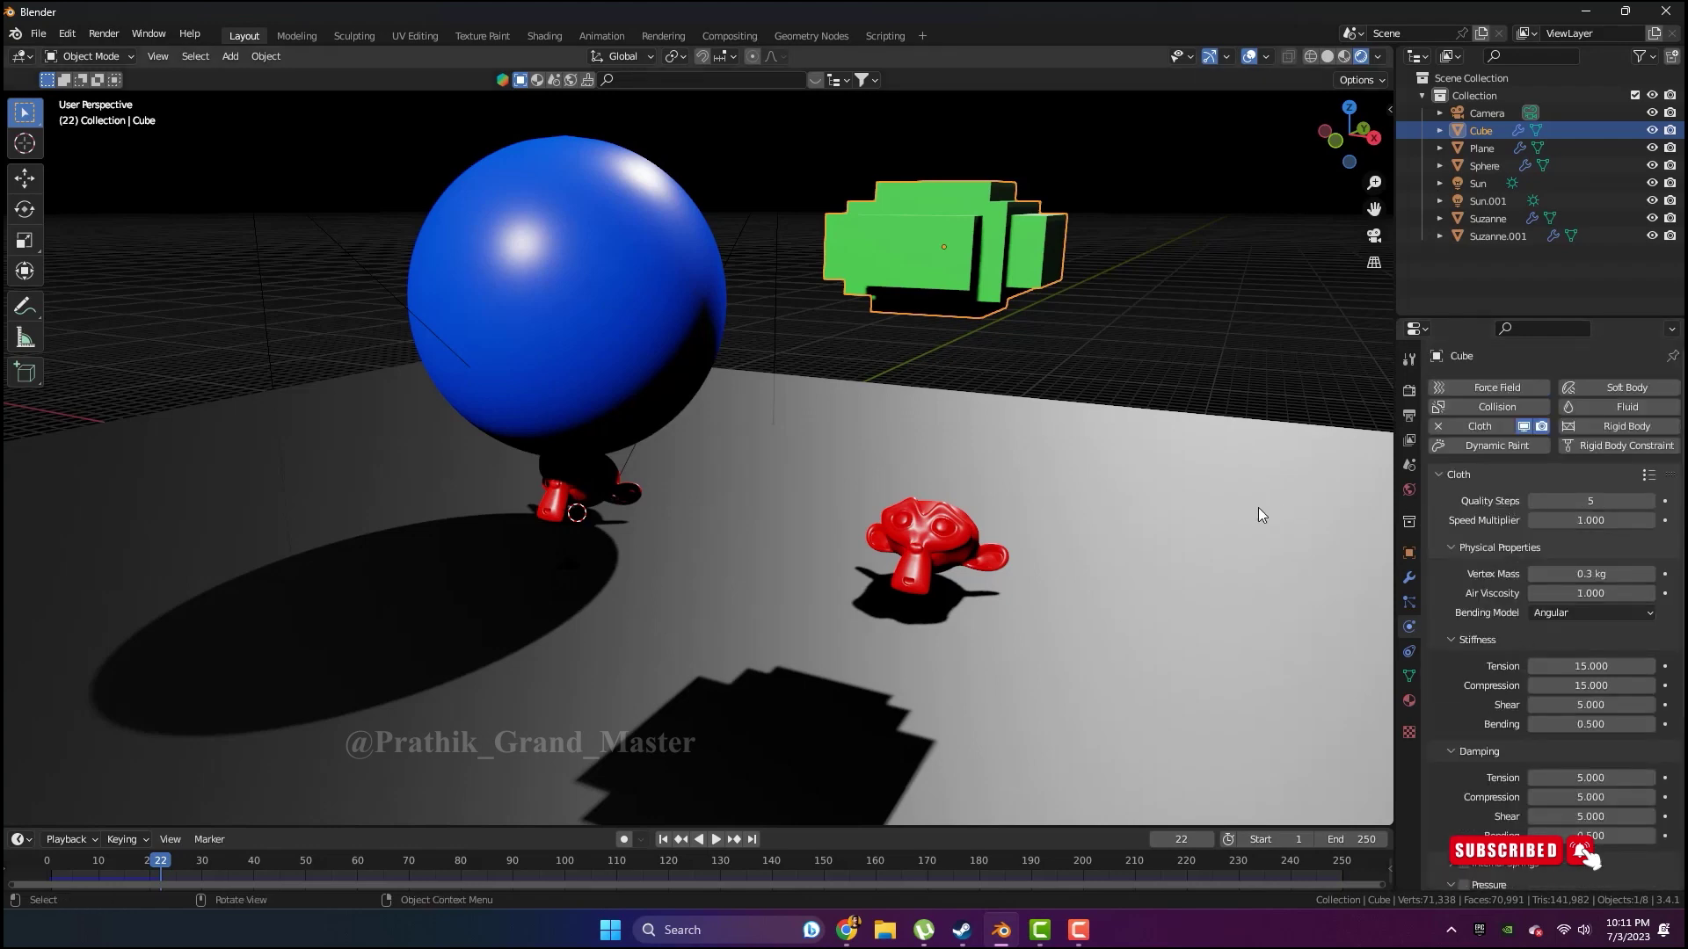
right_click(1426, 413)
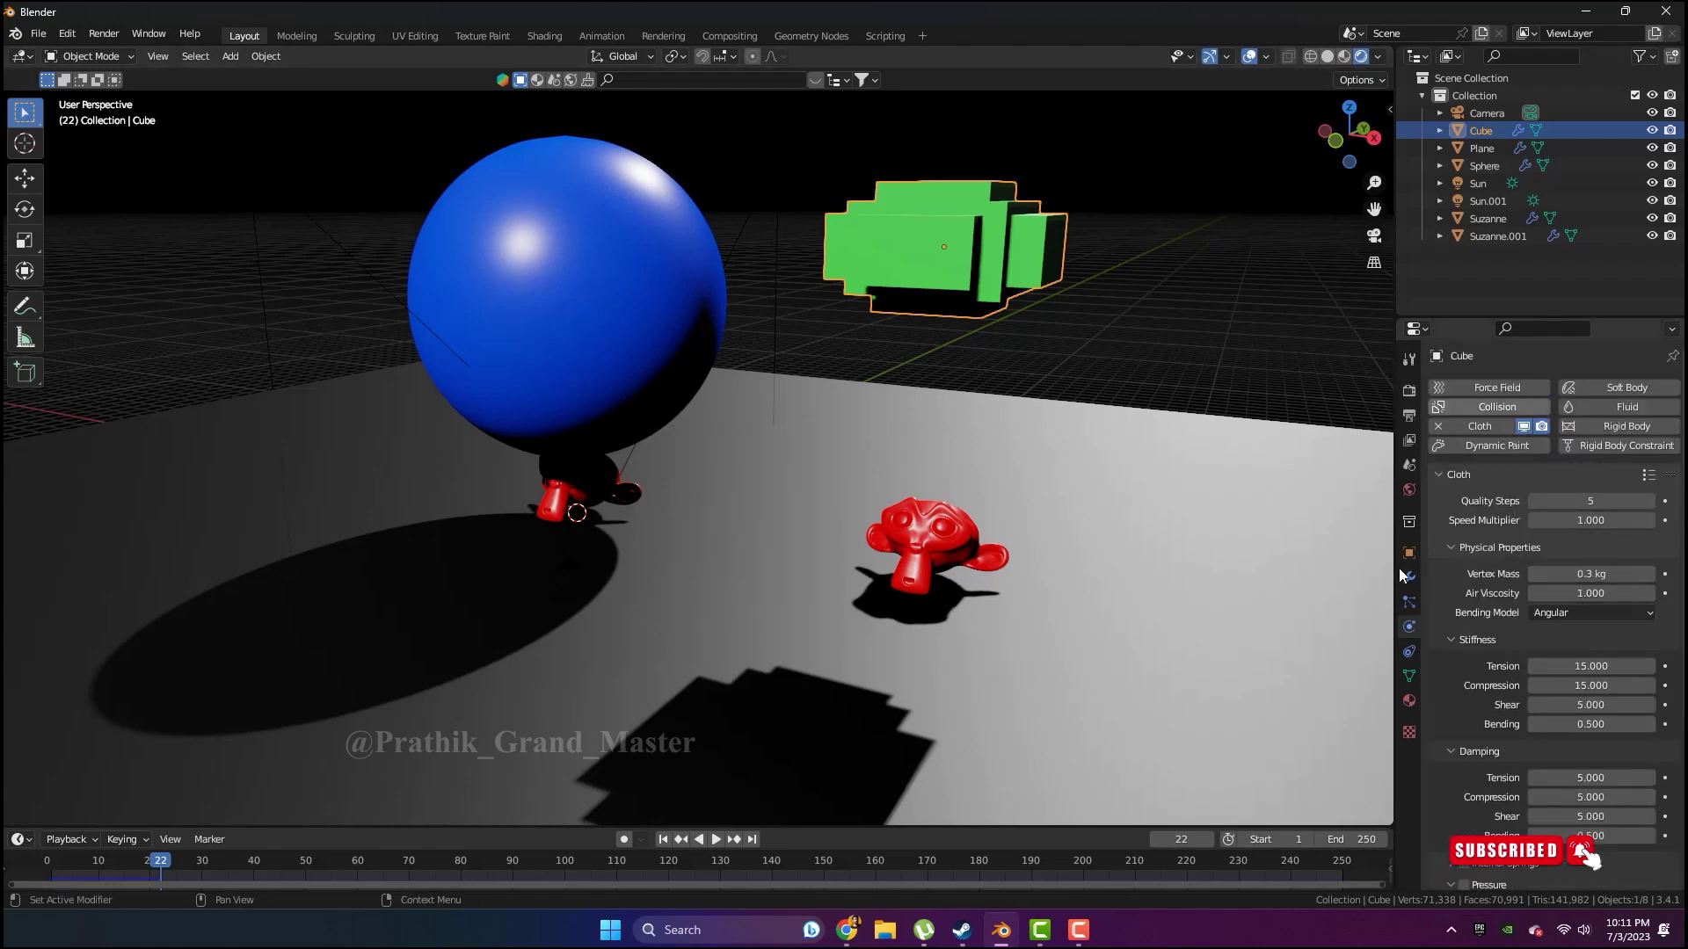
click(1485, 407)
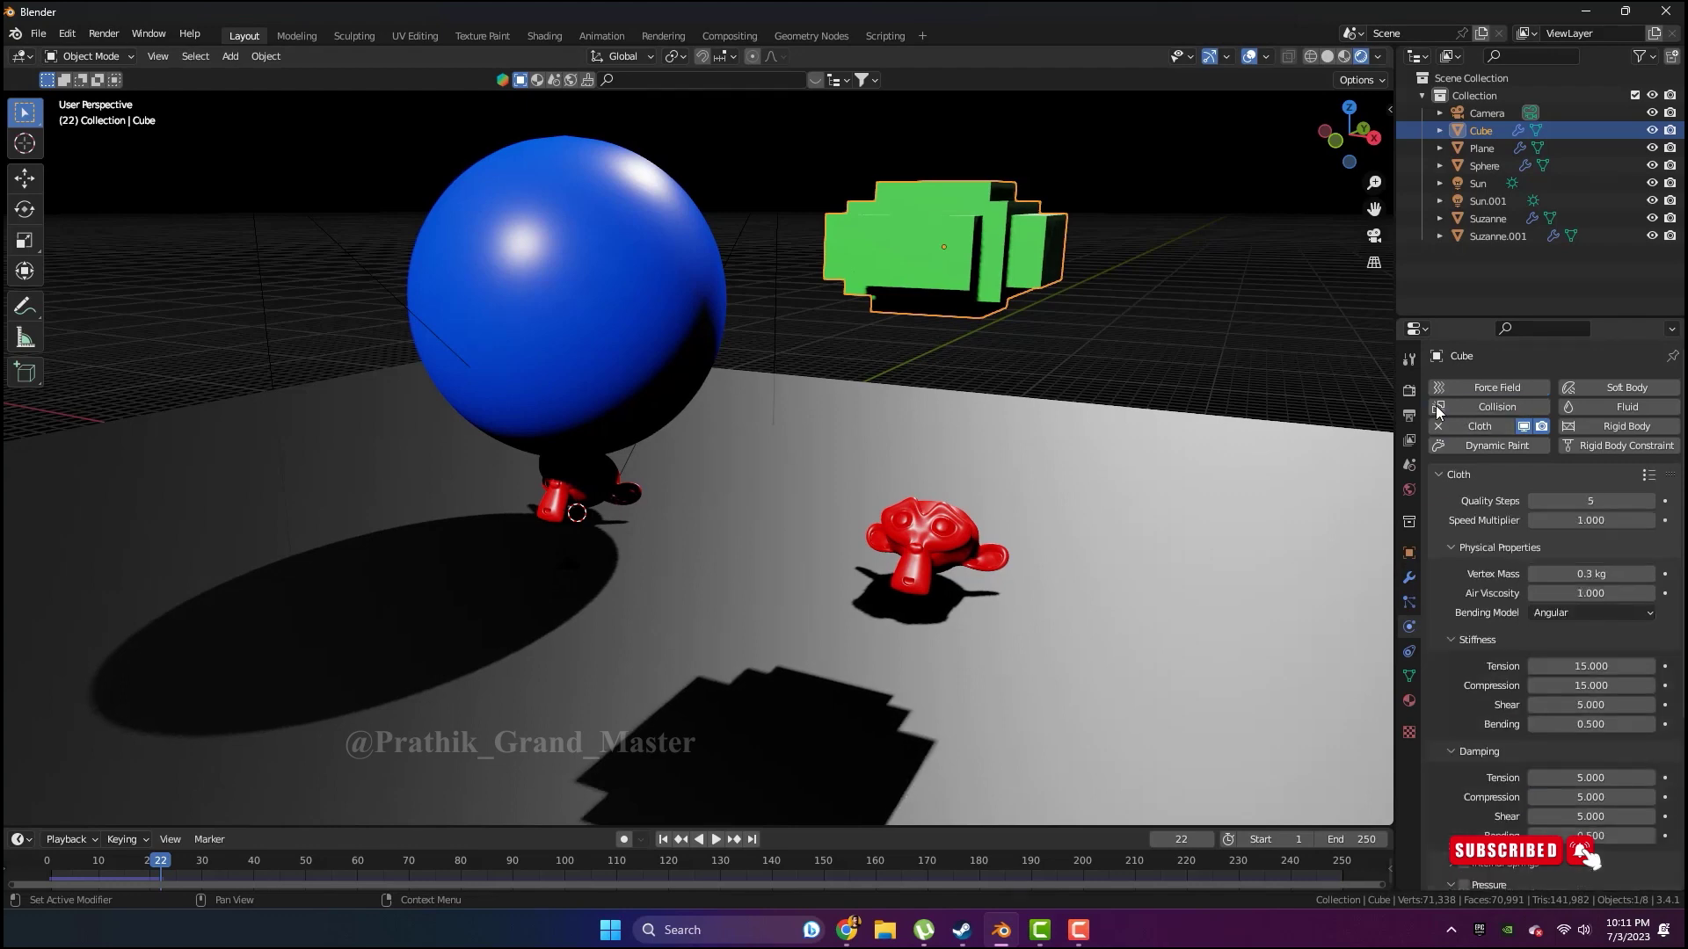
click(1542, 407)
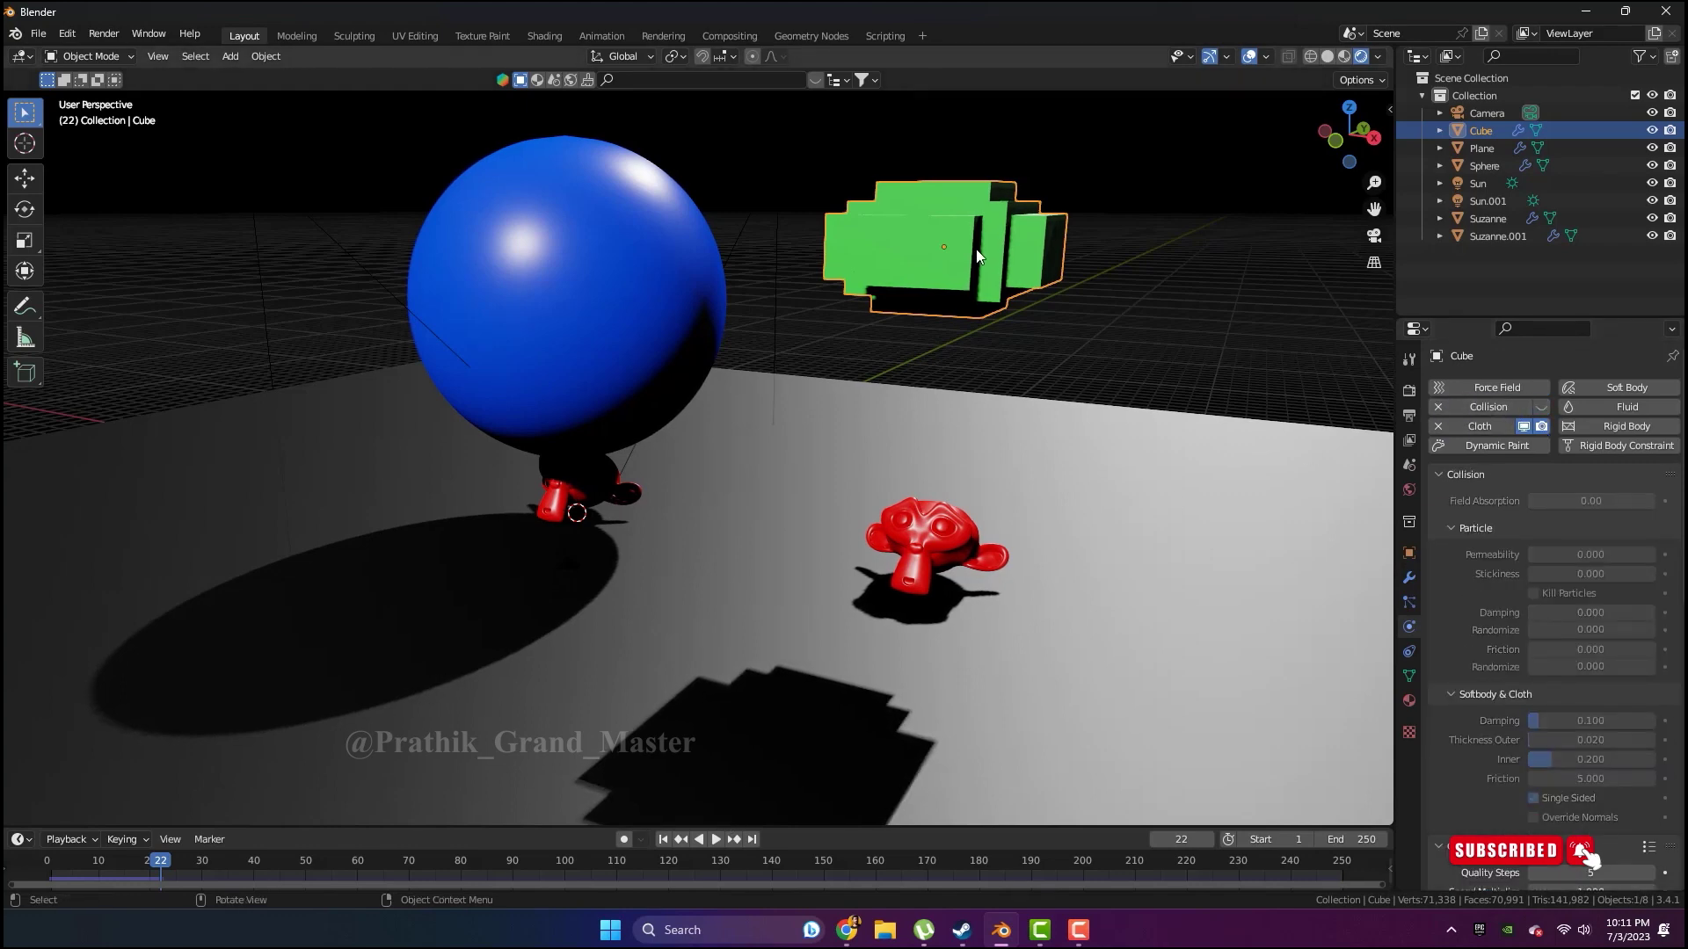
With the green cube selected, play the sphere's drop and rewind to the first frame
click(1130, 274)
click(1029, 253)
click(717, 839)
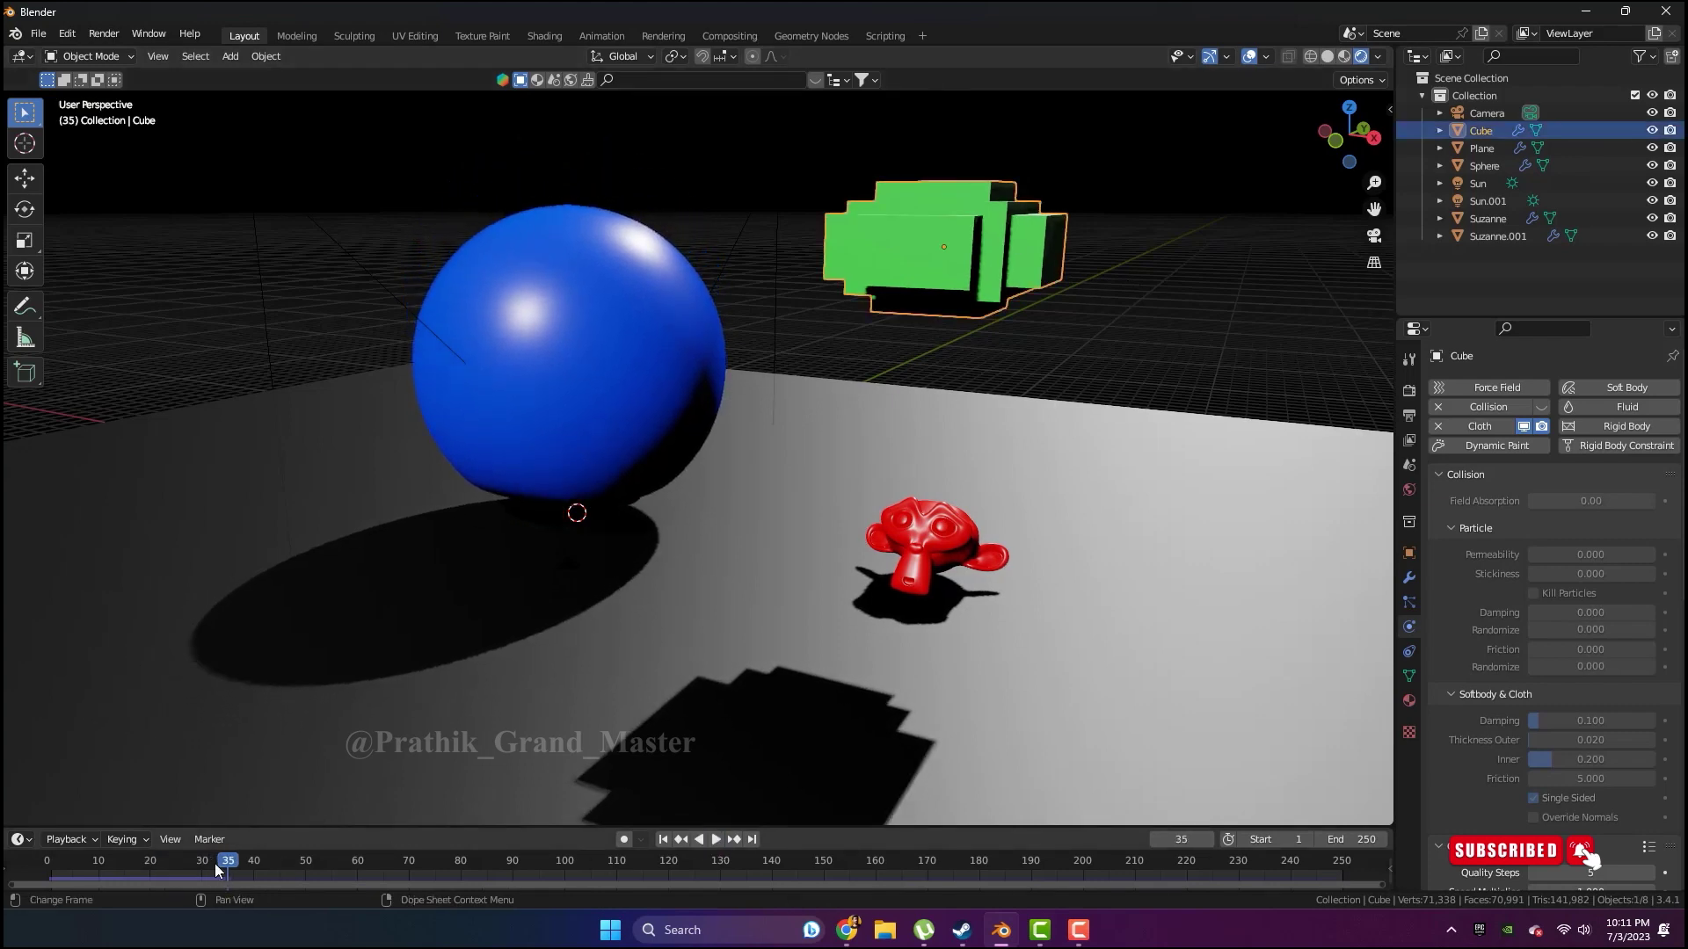
key(Escape)
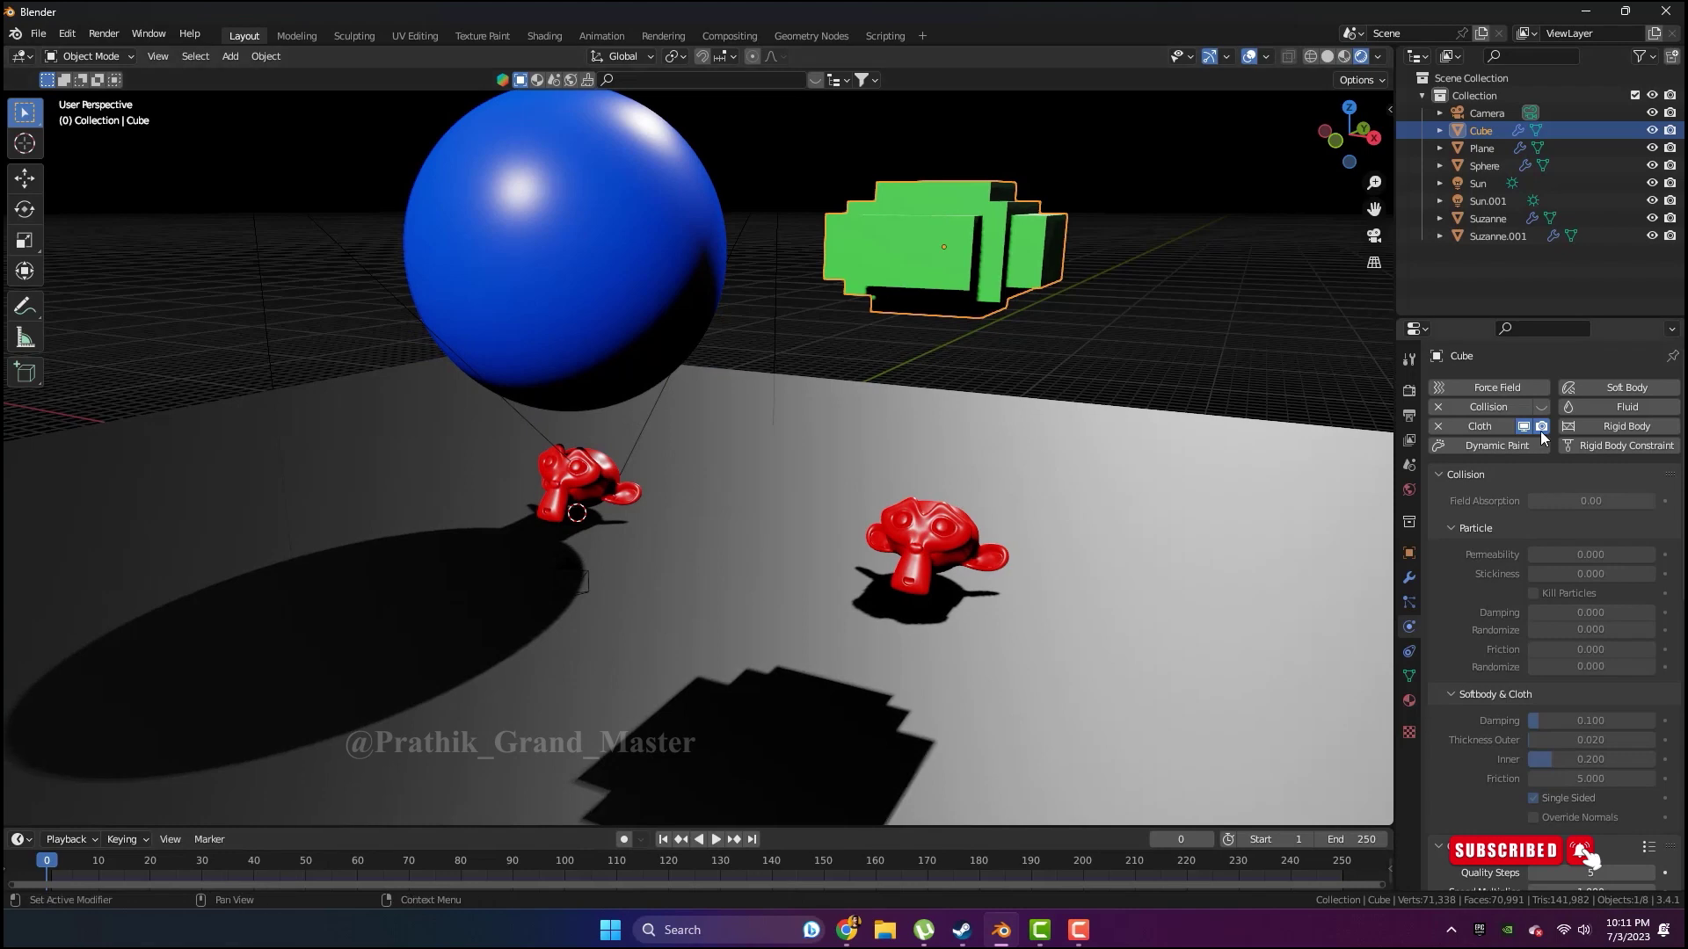
Remove the cube's collision physics, then play the sphere's cloth collapse from above
click(1438, 406)
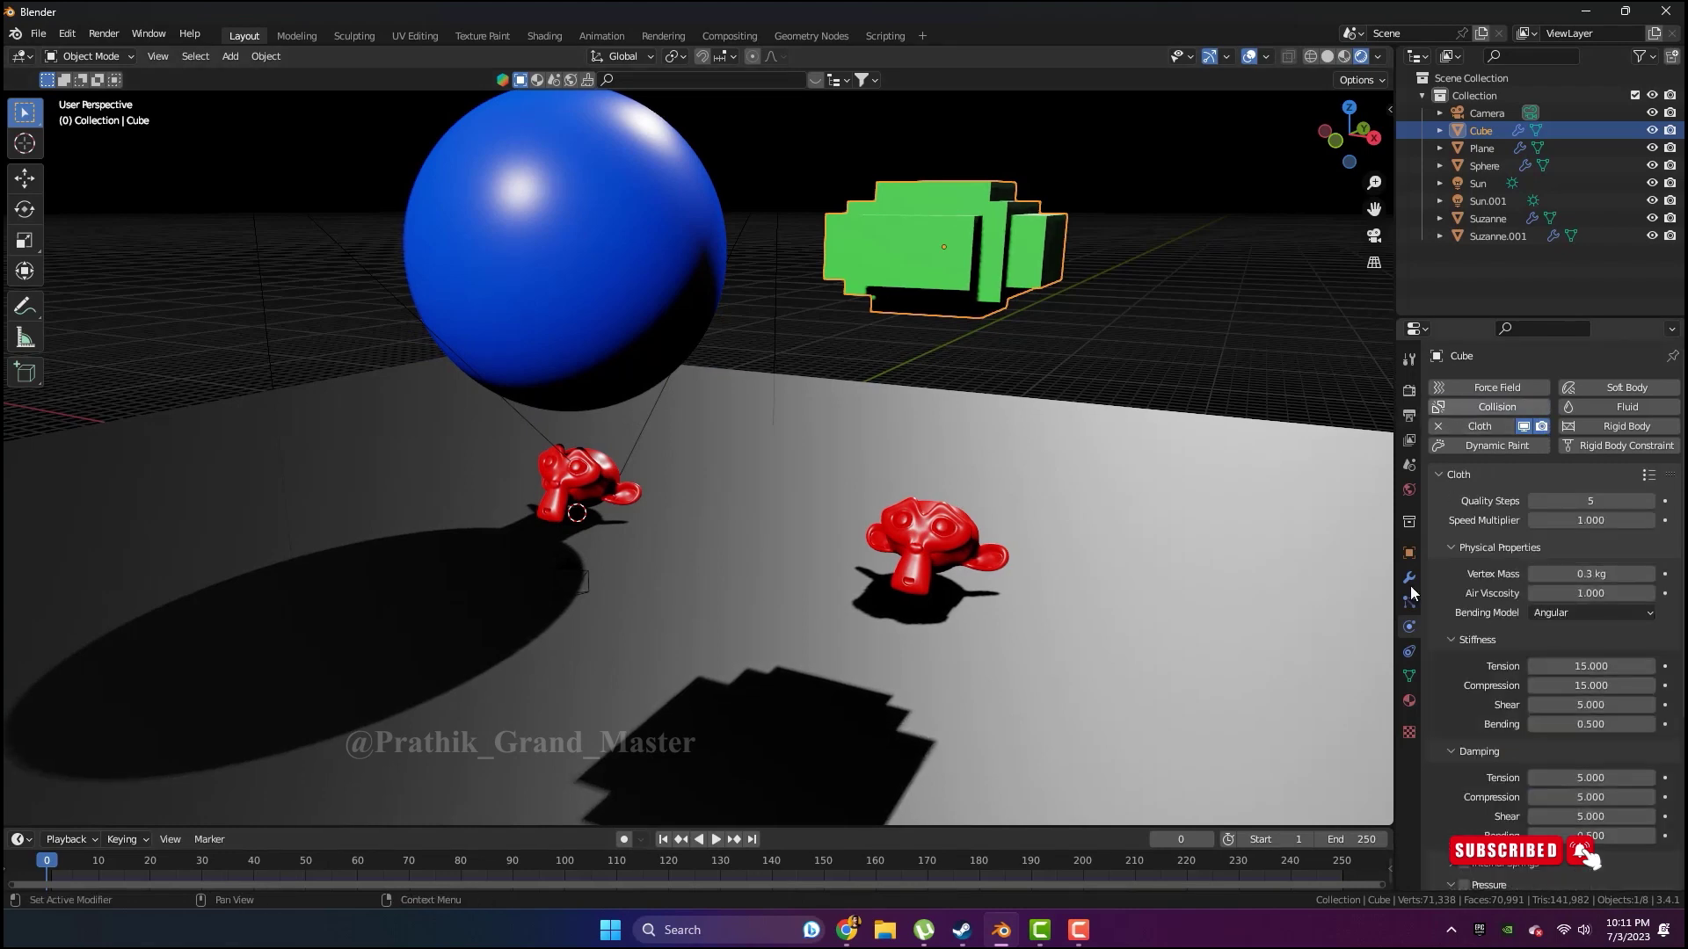
click(631, 264)
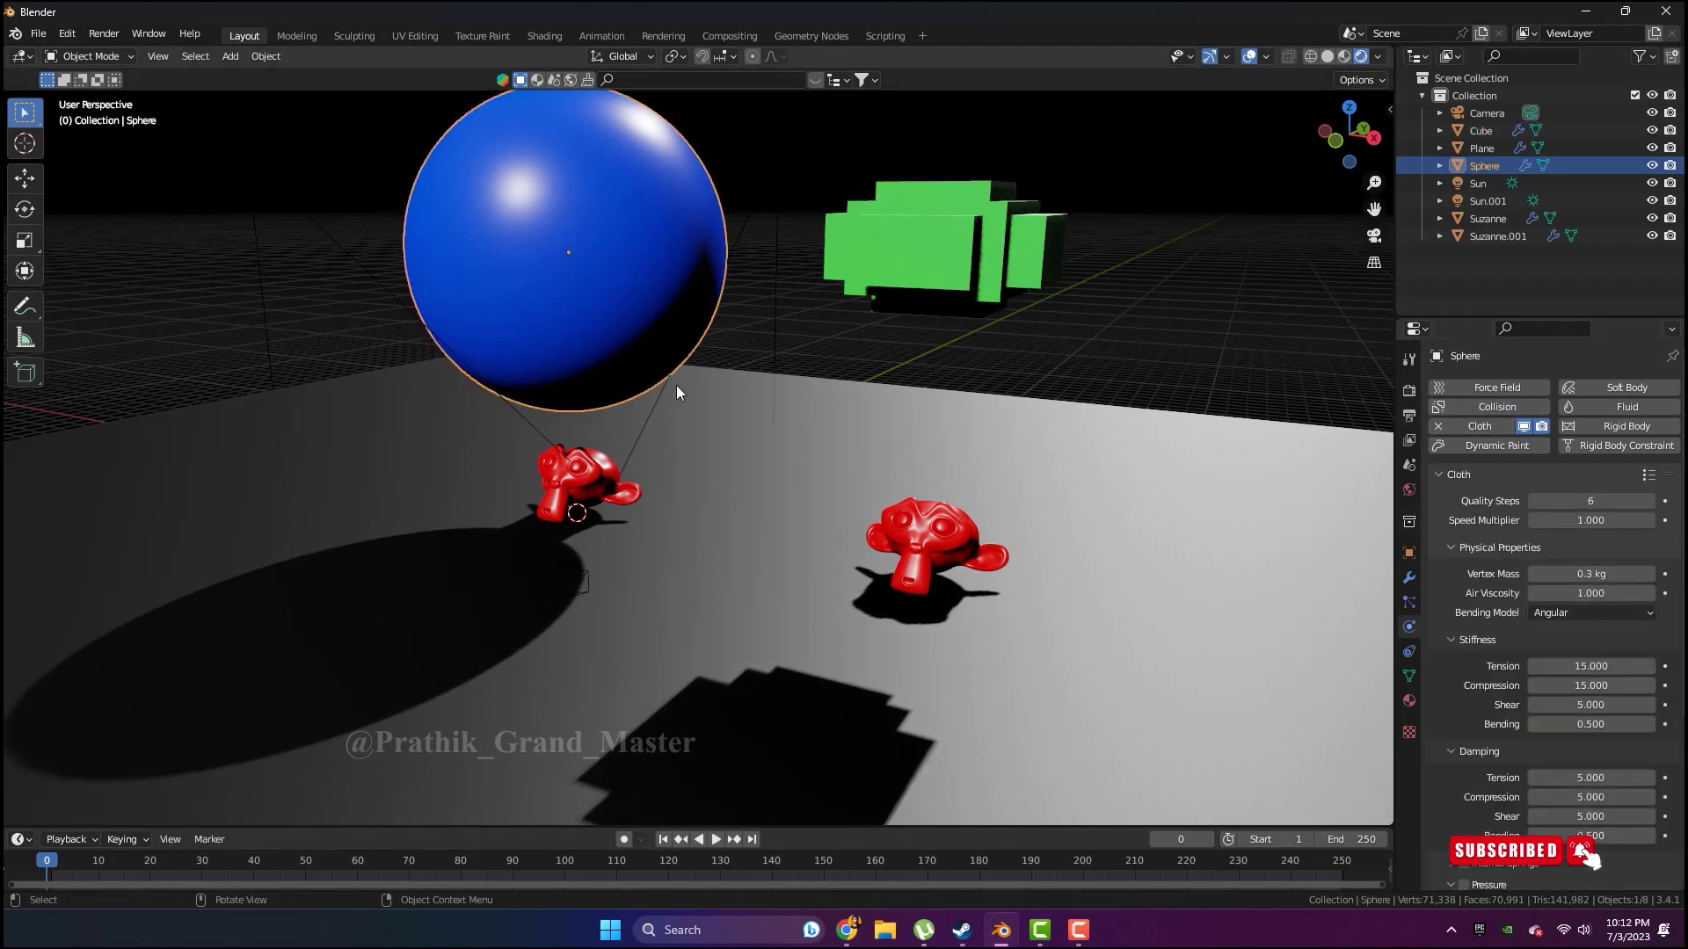
key(space)
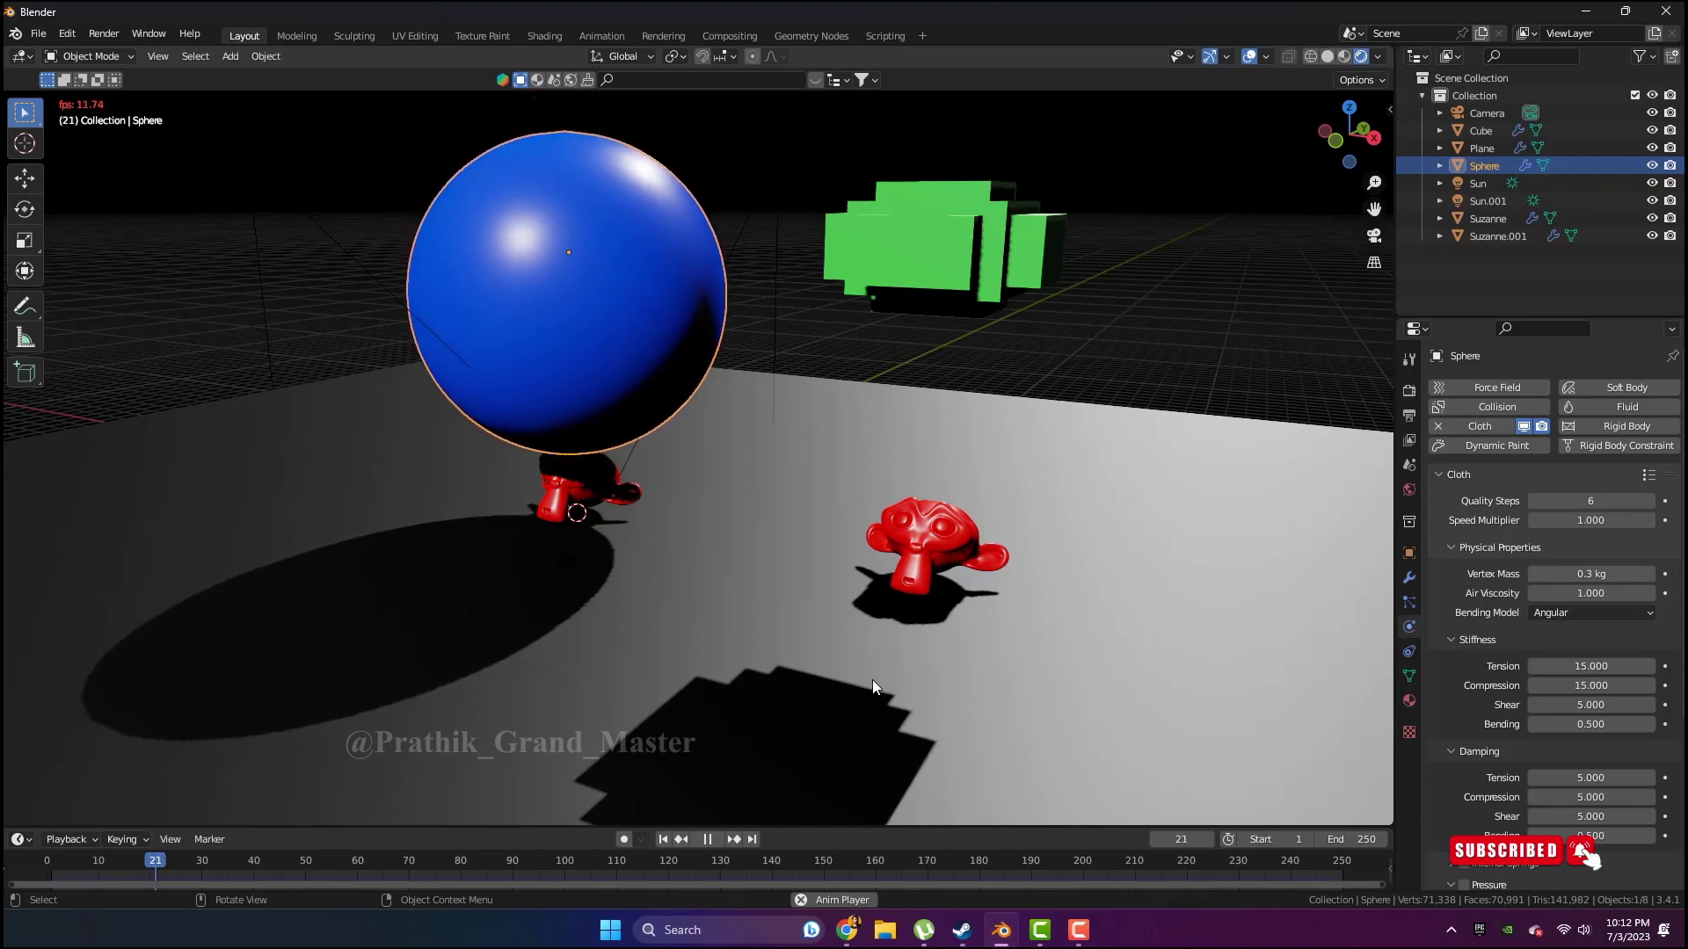
mouse_move(873, 677)
middle_down()
mouse_move(817, 456)
mouse_move(938, 456)
mouse_move(818, 560)
mouse_move(1044, 485)
mouse_move(715, 469)
mouse_move(1002, 452)
middle_up()
middle_drag(789, 502, 976, 489)
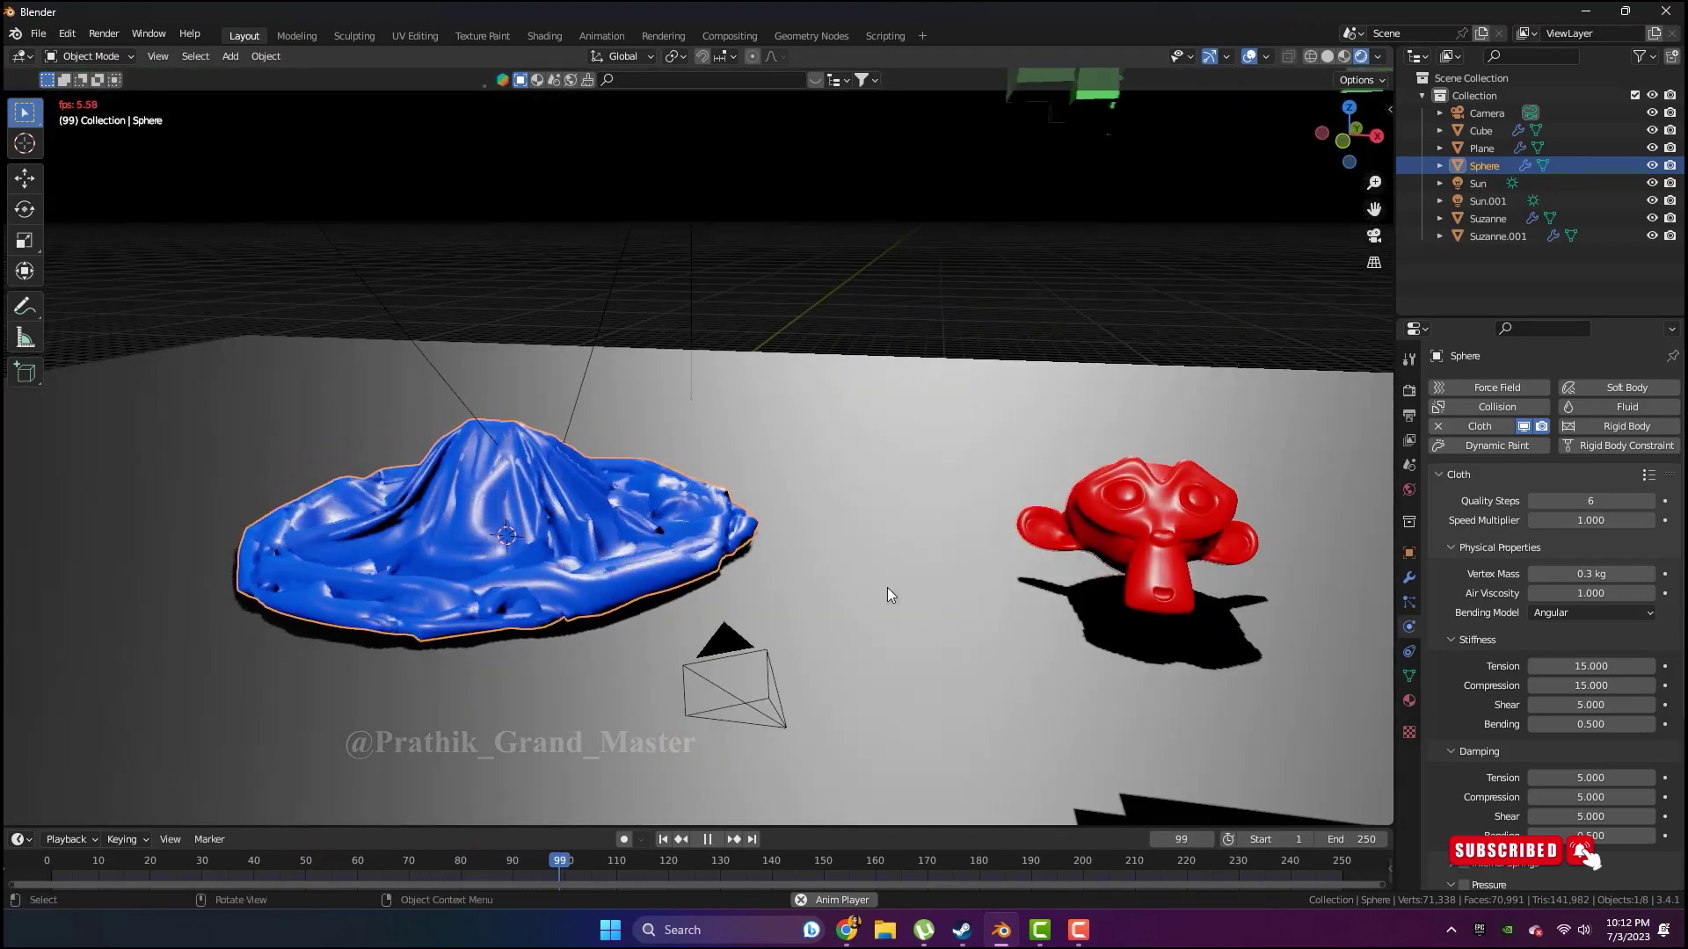
key(space)
Orbit higher and reselect the green cube after clicking the floor and Suzanne.001
mouse_move(960, 540)
middle_down()
mouse_move(722, 631)
mouse_move(920, 190)
middle_up()
click(920, 190)
middle_drag(1056, 364, 1046, 568)
click(1047, 568)
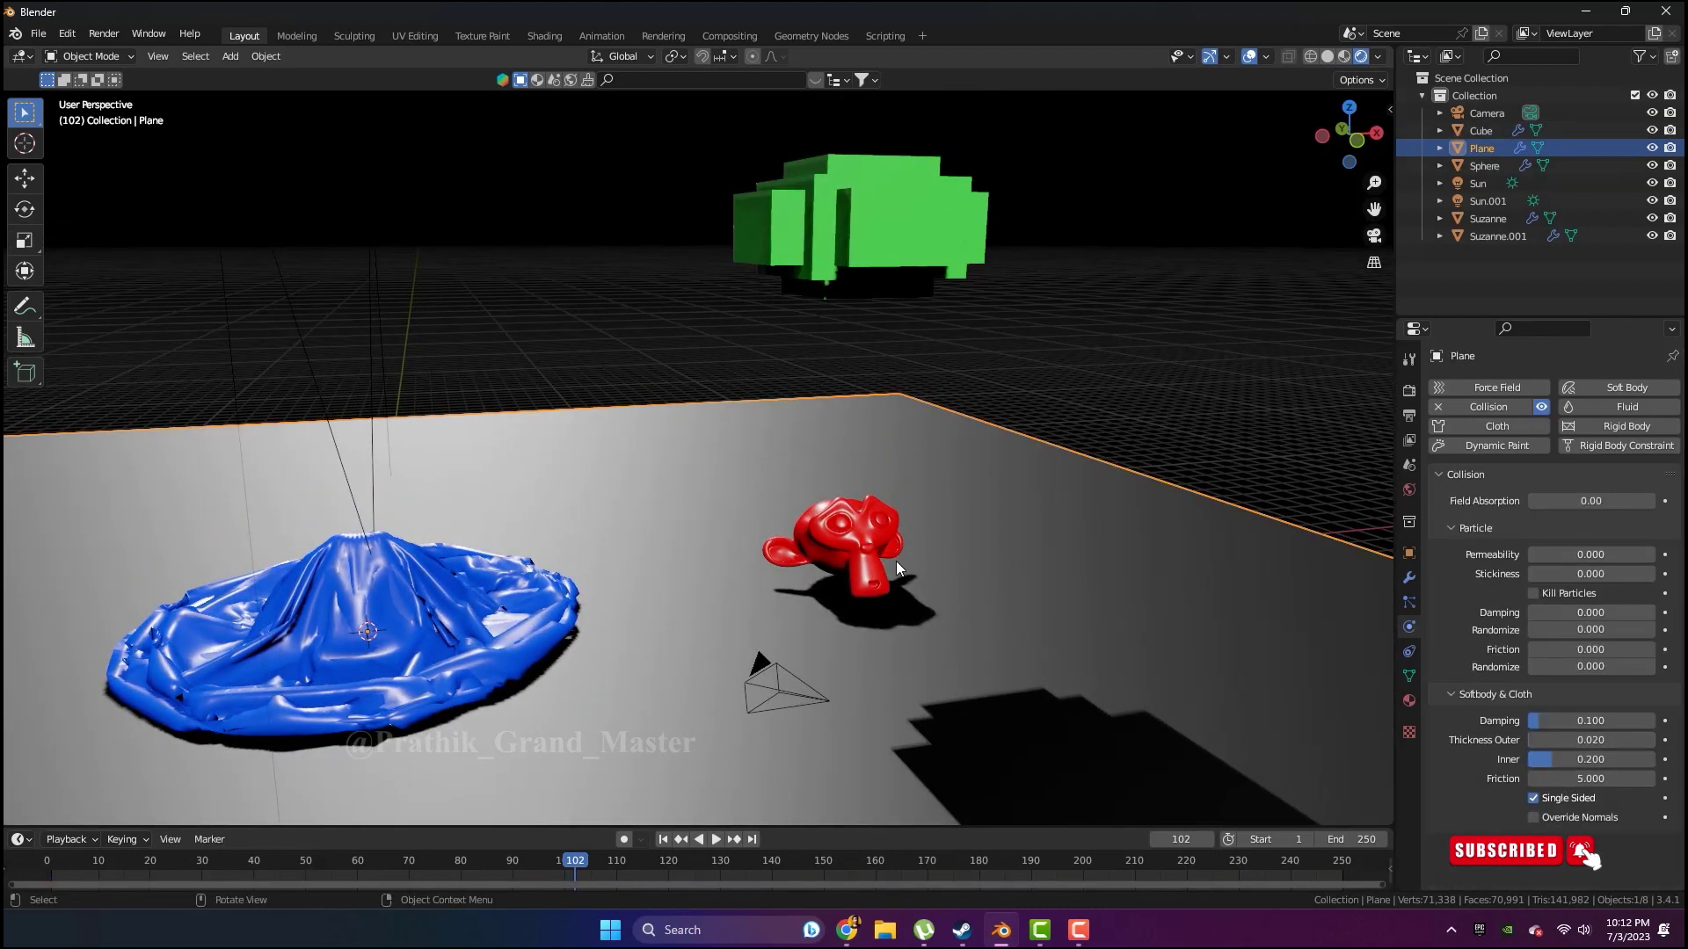
click(857, 539)
click(870, 225)
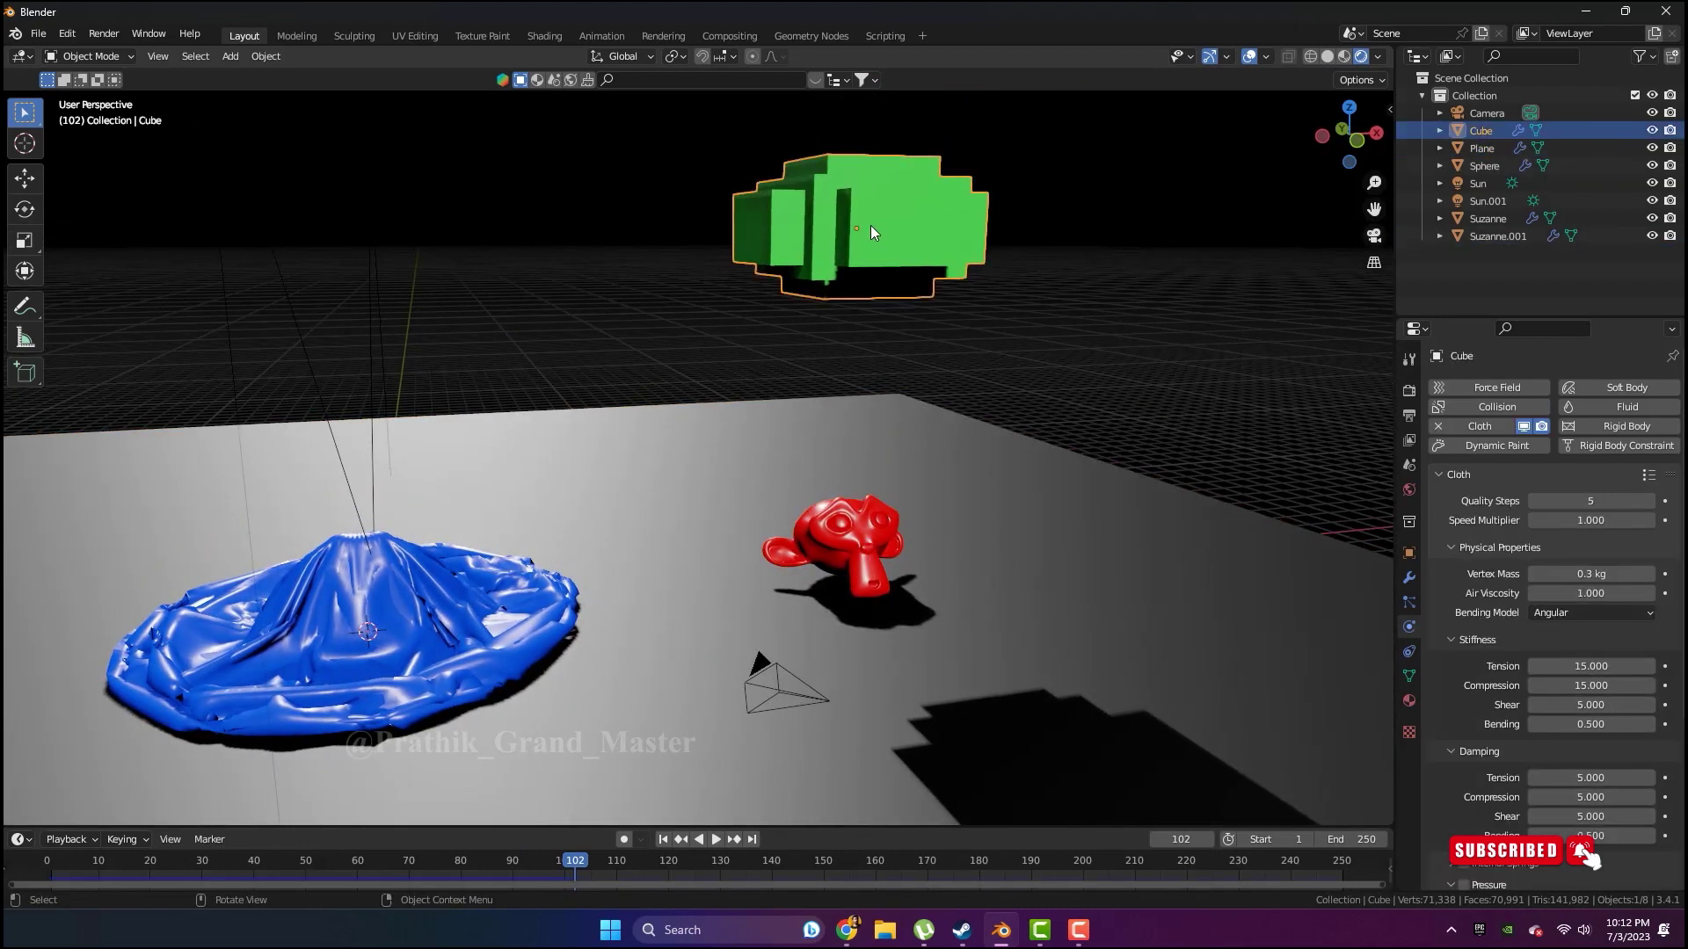
click(866, 529)
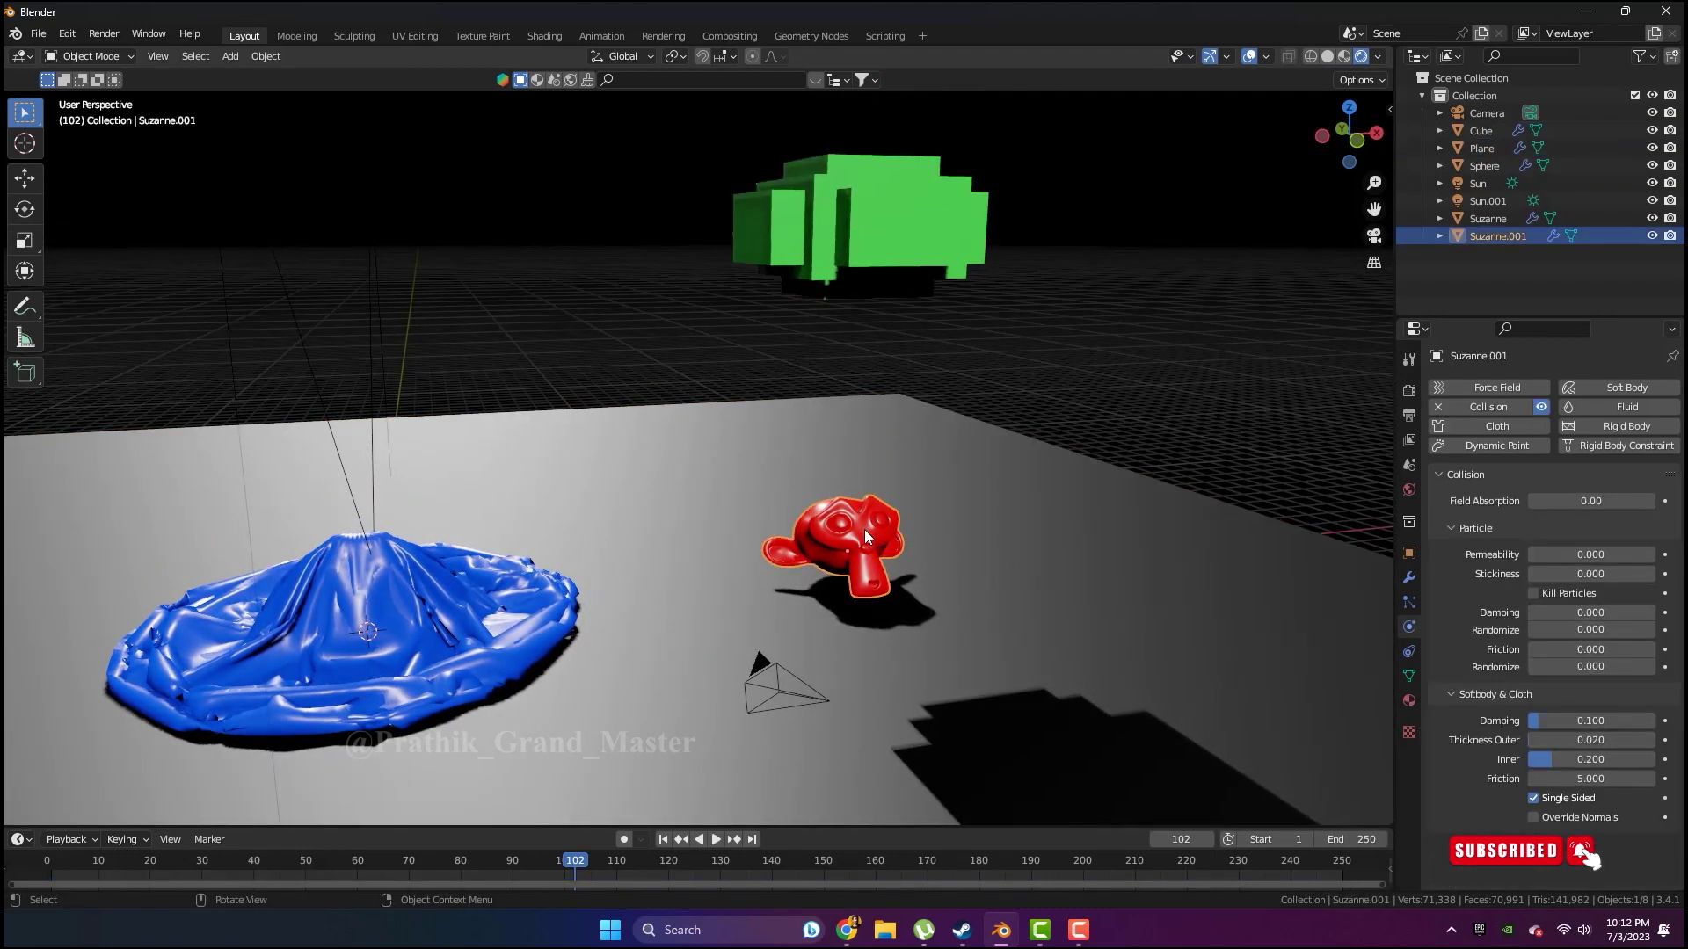
click(895, 217)
Remove and re-add the cube's cloth physics, then replay from the start
click(1439, 426)
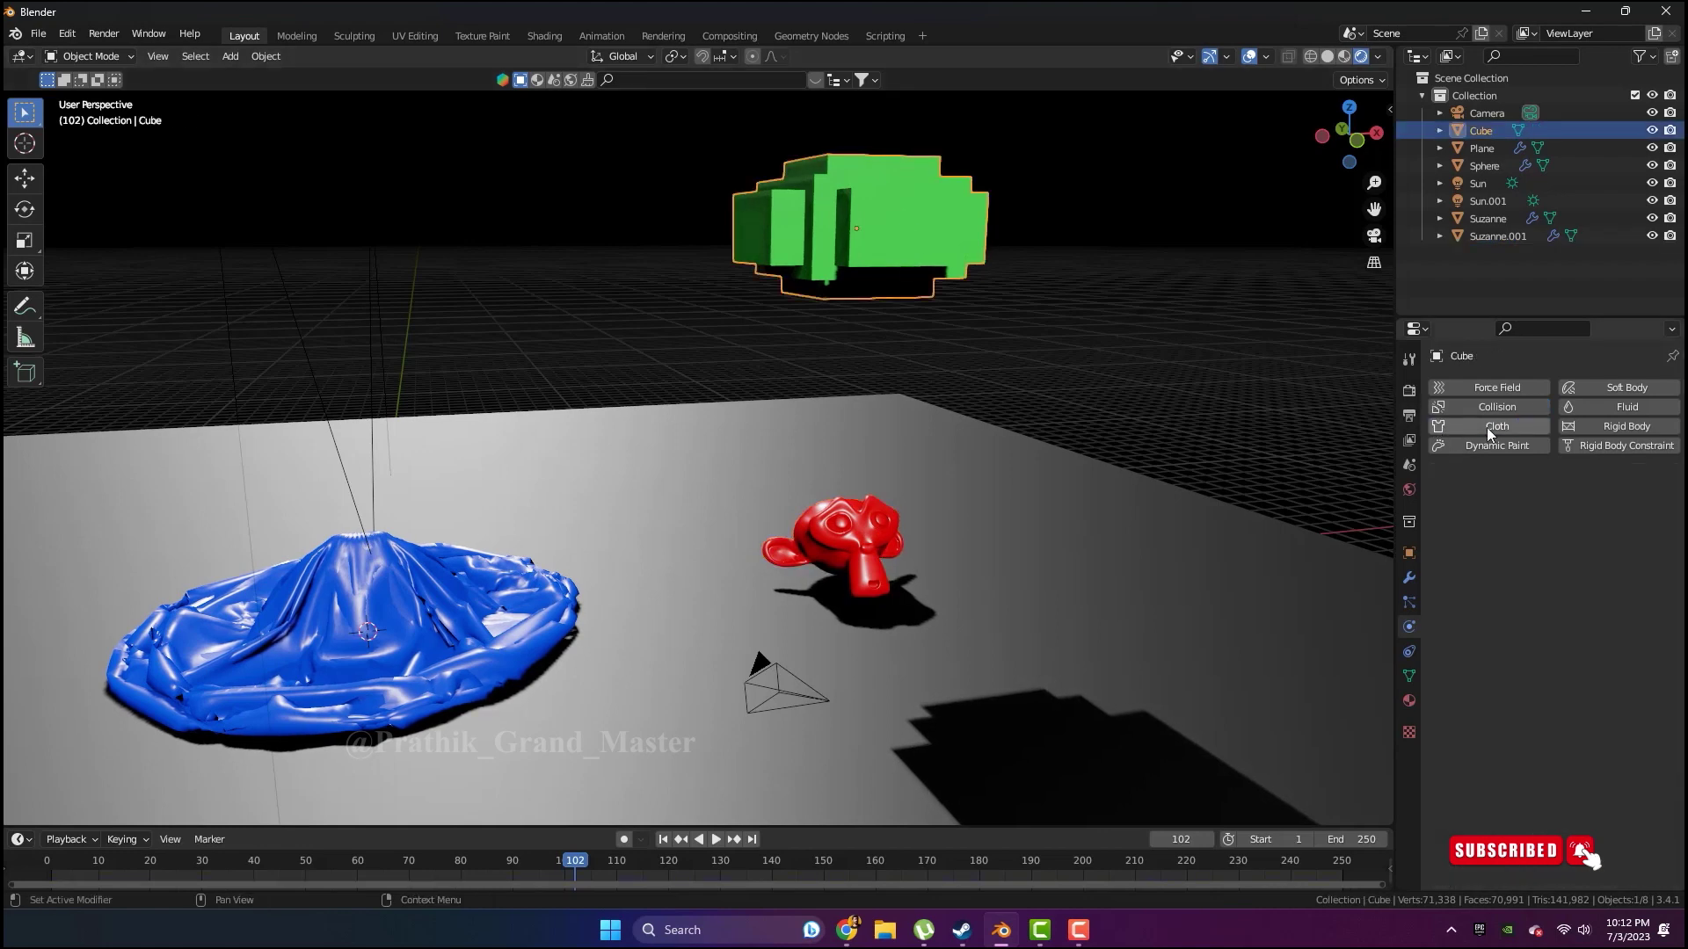
click(1486, 425)
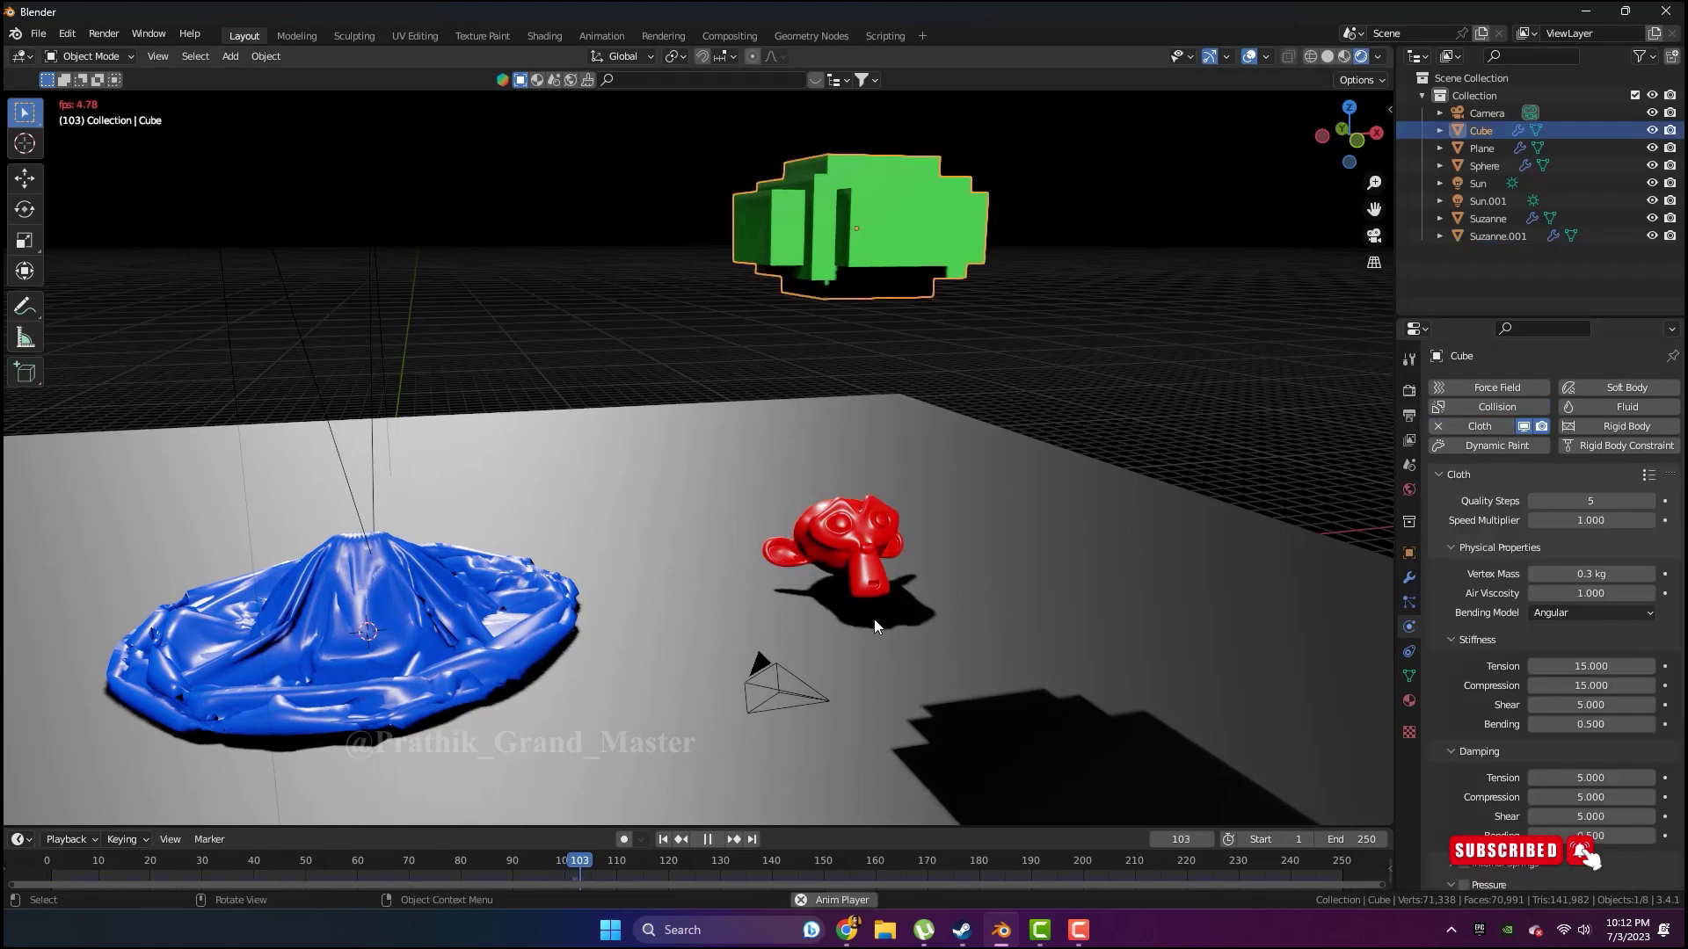
key(shift+Left)
key(space)
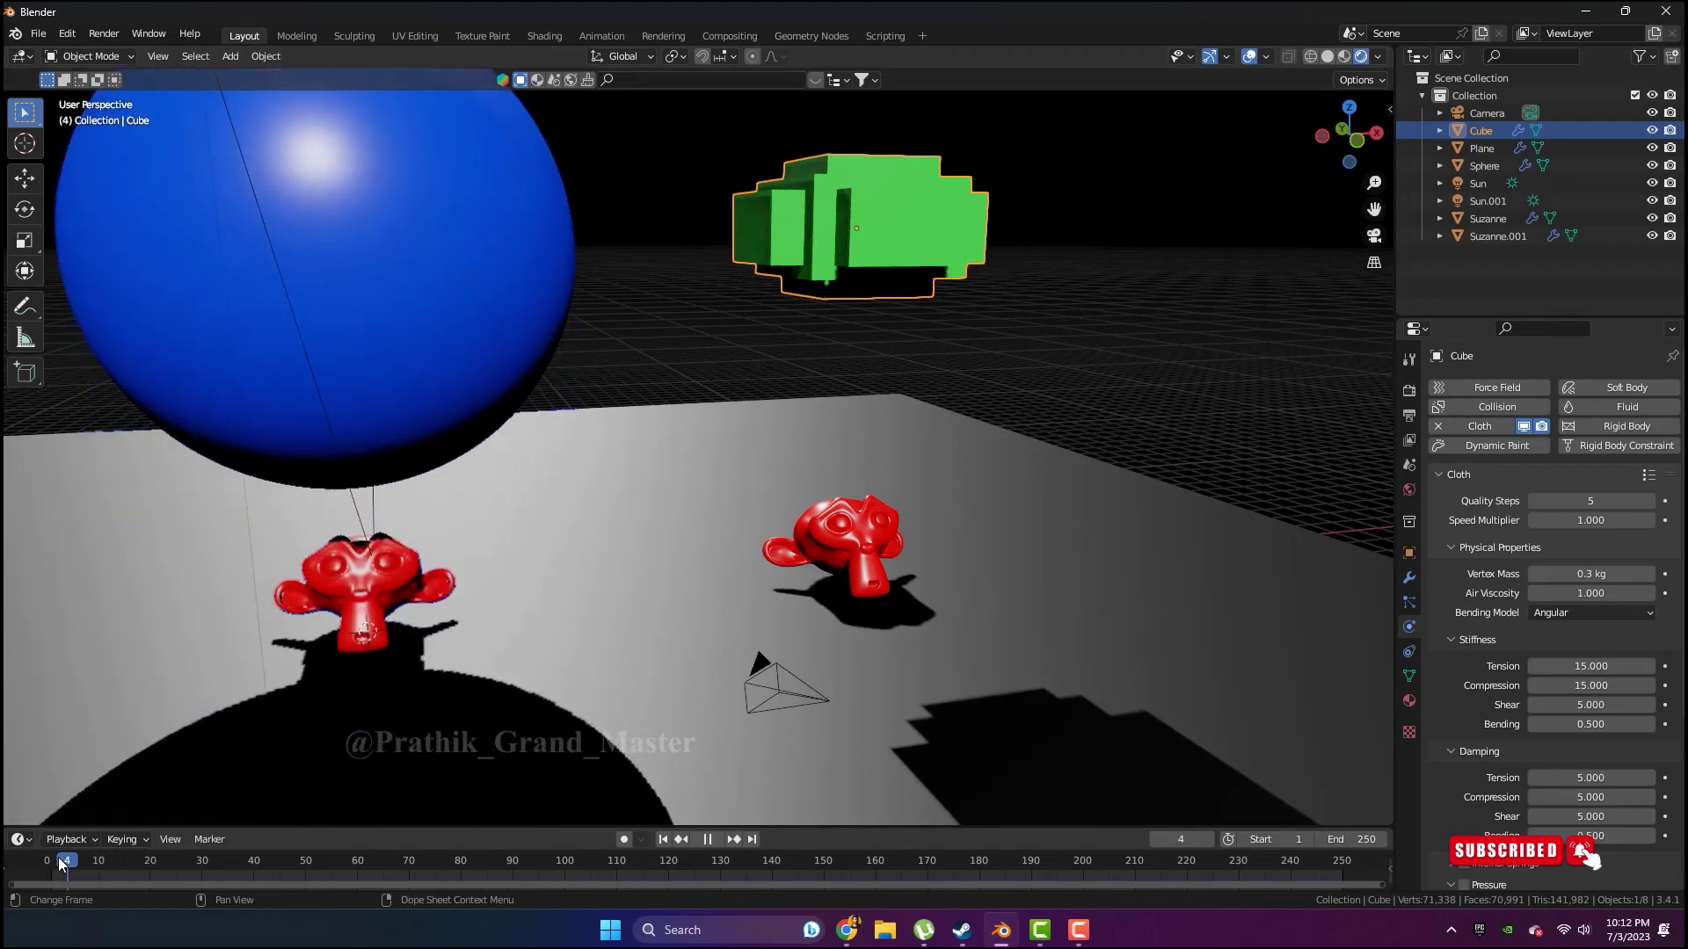
Stop playback and delete the green cube
key(space)
key(x)
click(837, 256)
mouse_move(794, 378)
middle_down()
mouse_move(923, 531)
mouse_move(778, 545)
mouse_move(640, 482)
mouse_move(926, 361)
mouse_move(725, 475)
middle_up()
scroll(921, 525, down, 3)
Delete the extra sun light Sun.001, then undo to restore it
click(416, 347)
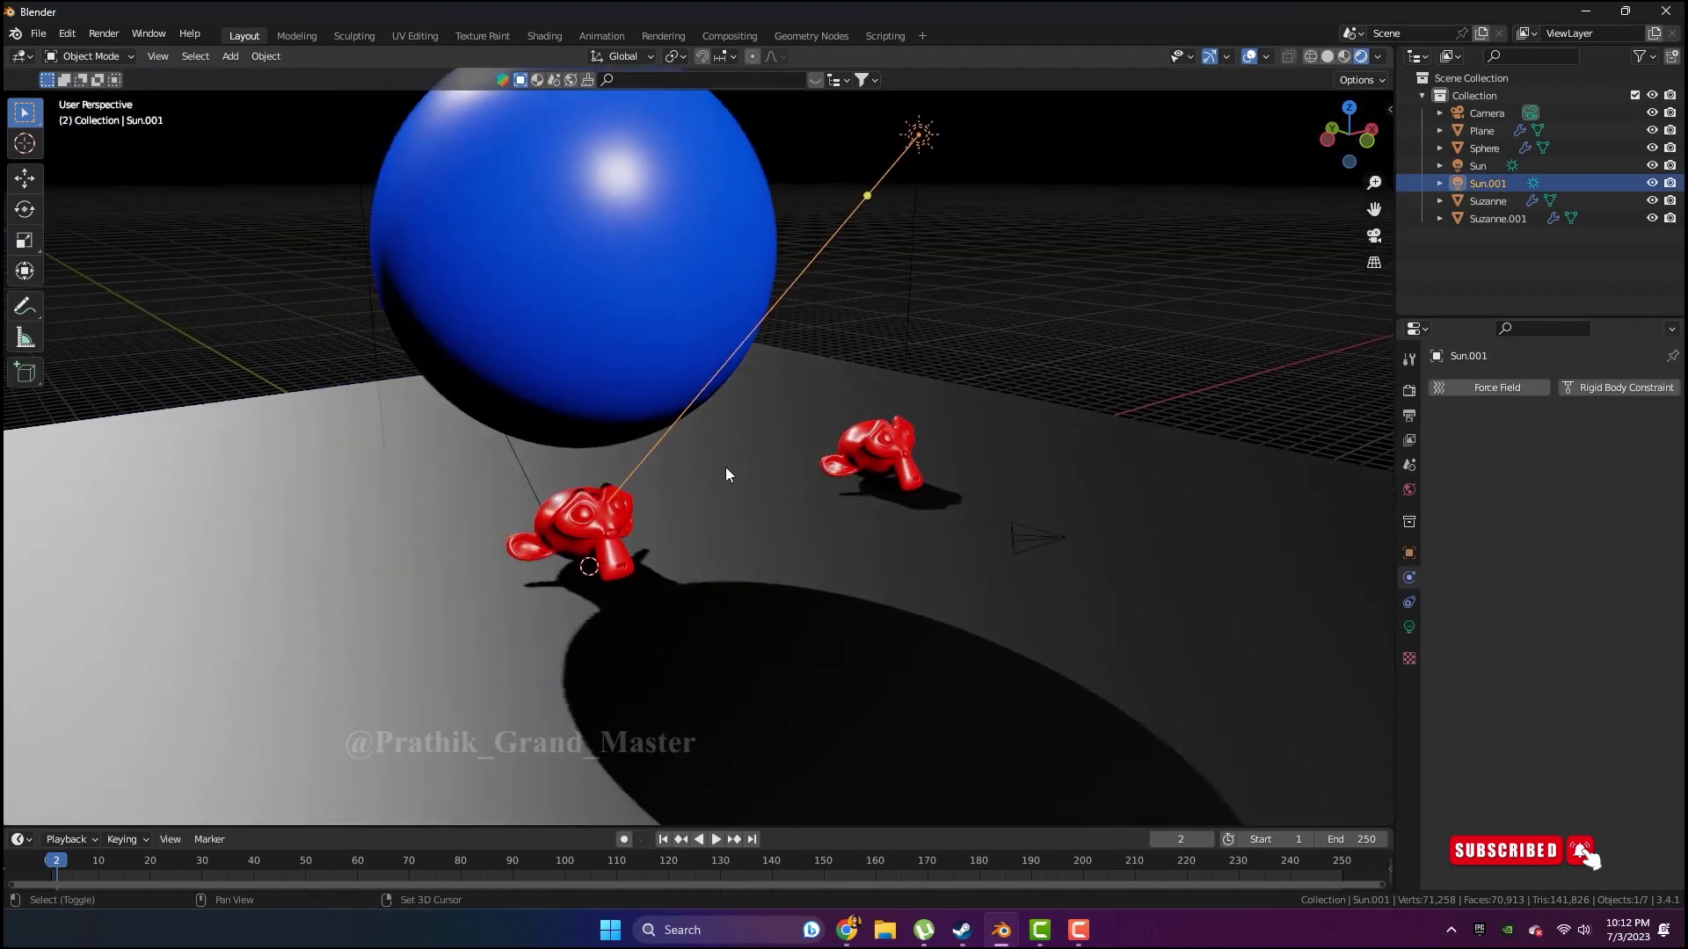
key(x)
click(577, 290)
key(ctrl+z)
Delete the blue sphere and add a new plane at the origin
click(584, 278)
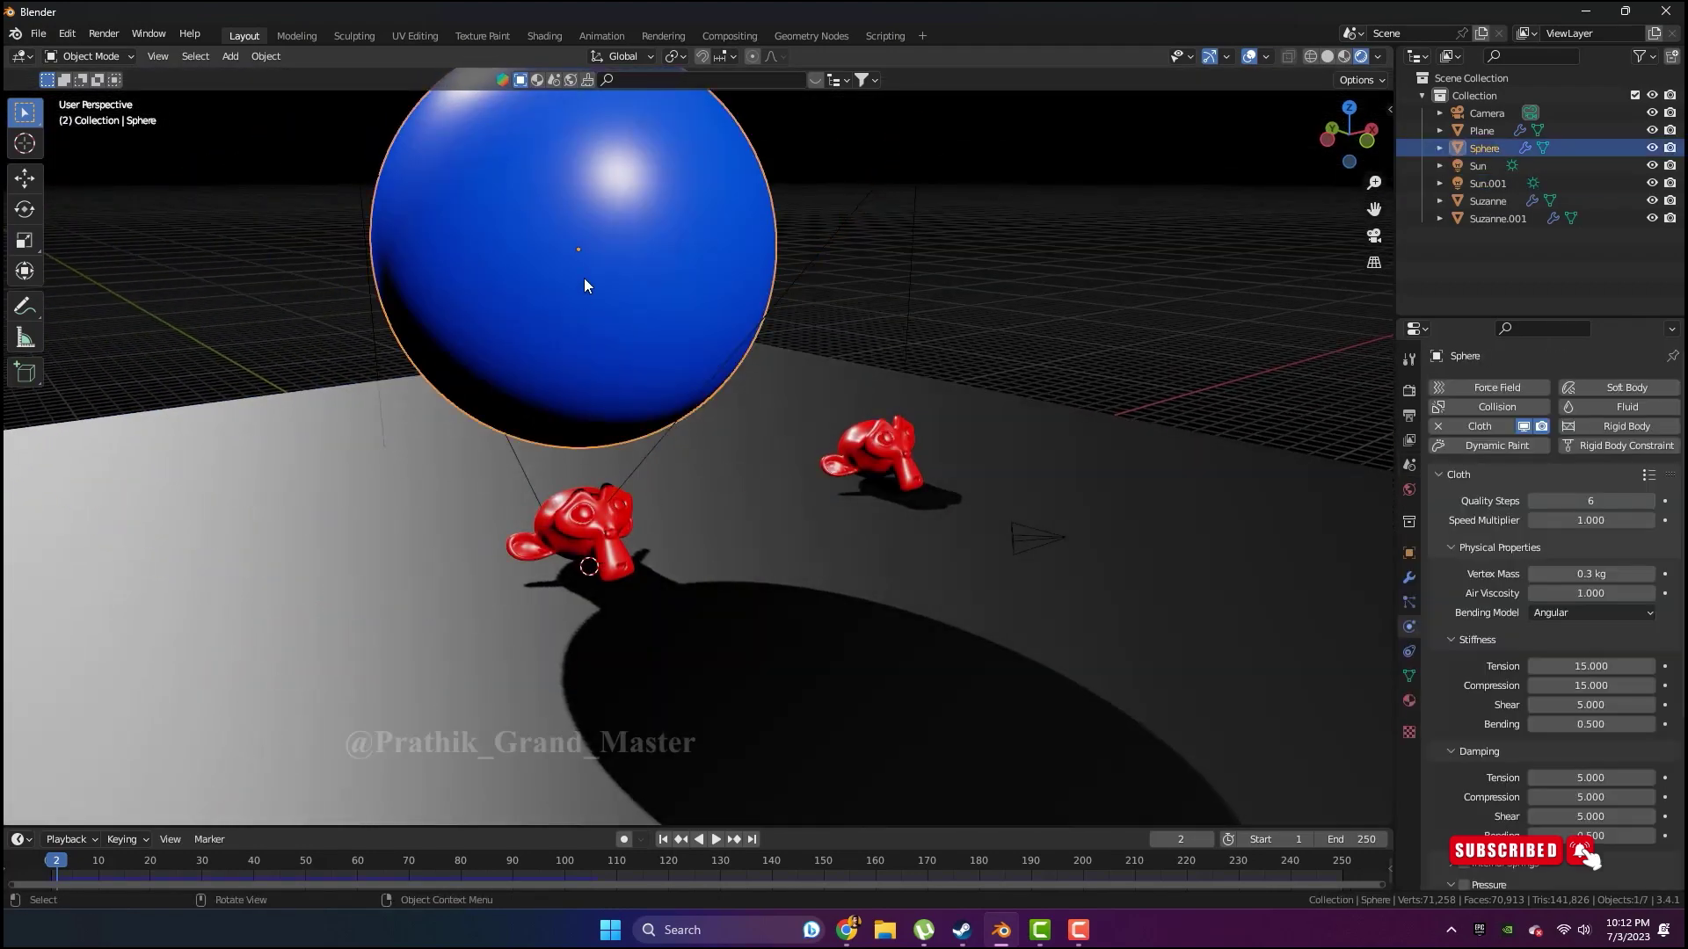
key(x)
click(584, 278)
key(shift+a)
click(640, 282)
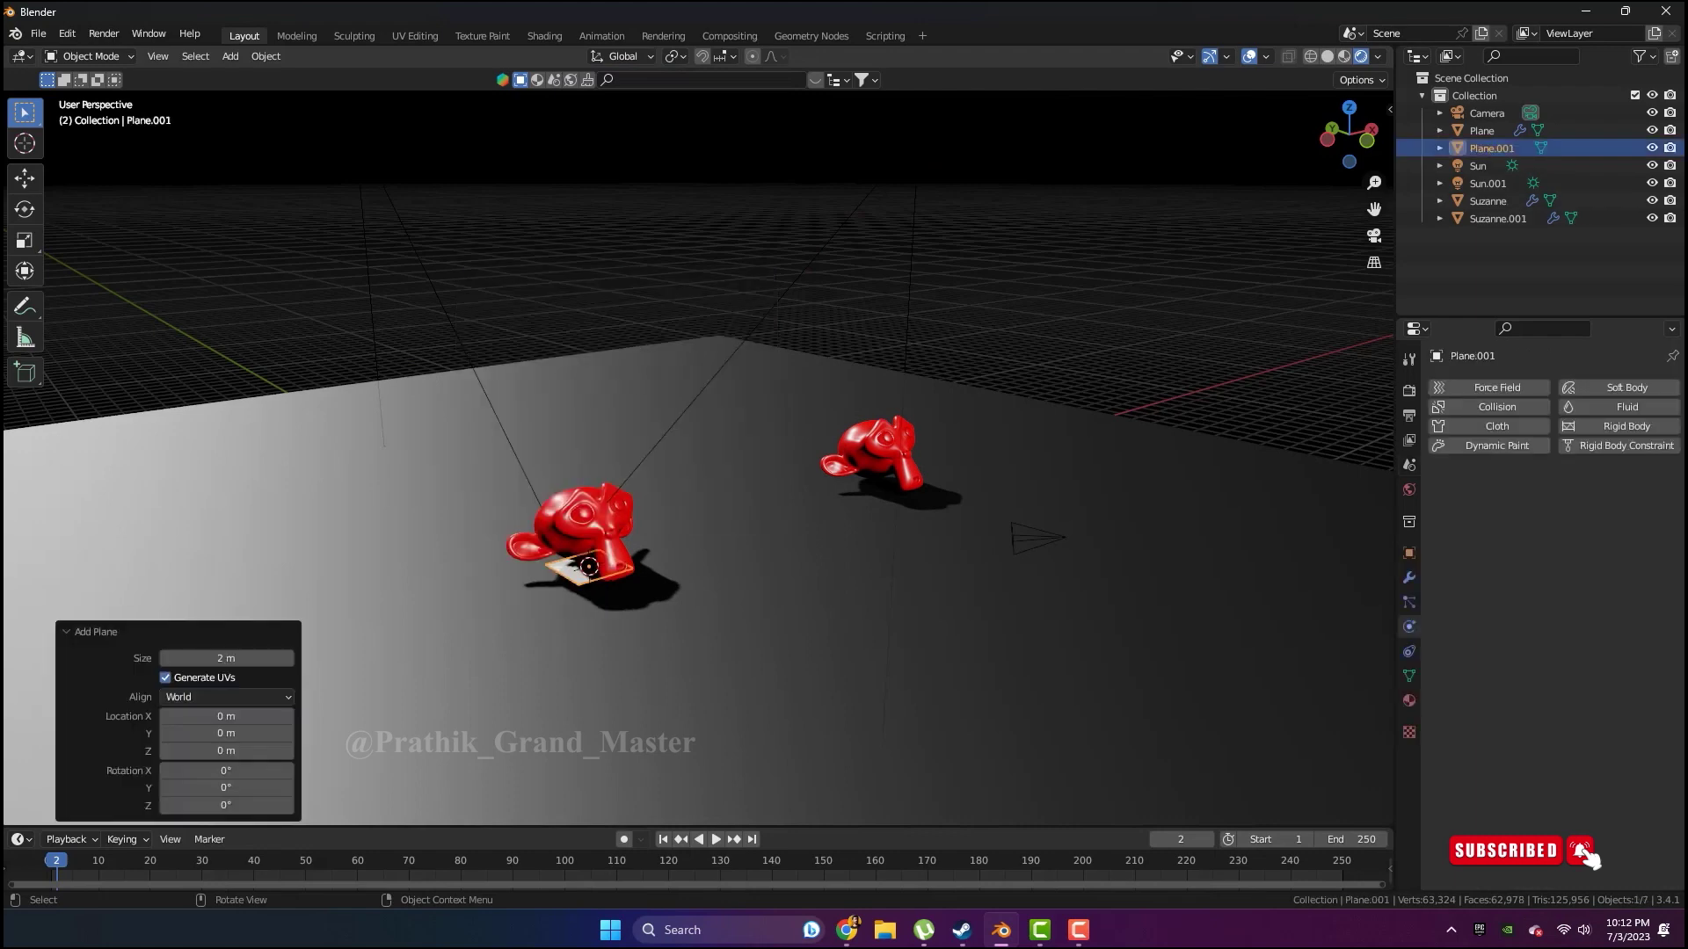
Scale the new plane up, then down to a final 0.584 scale
key(s)
click(1107, 516)
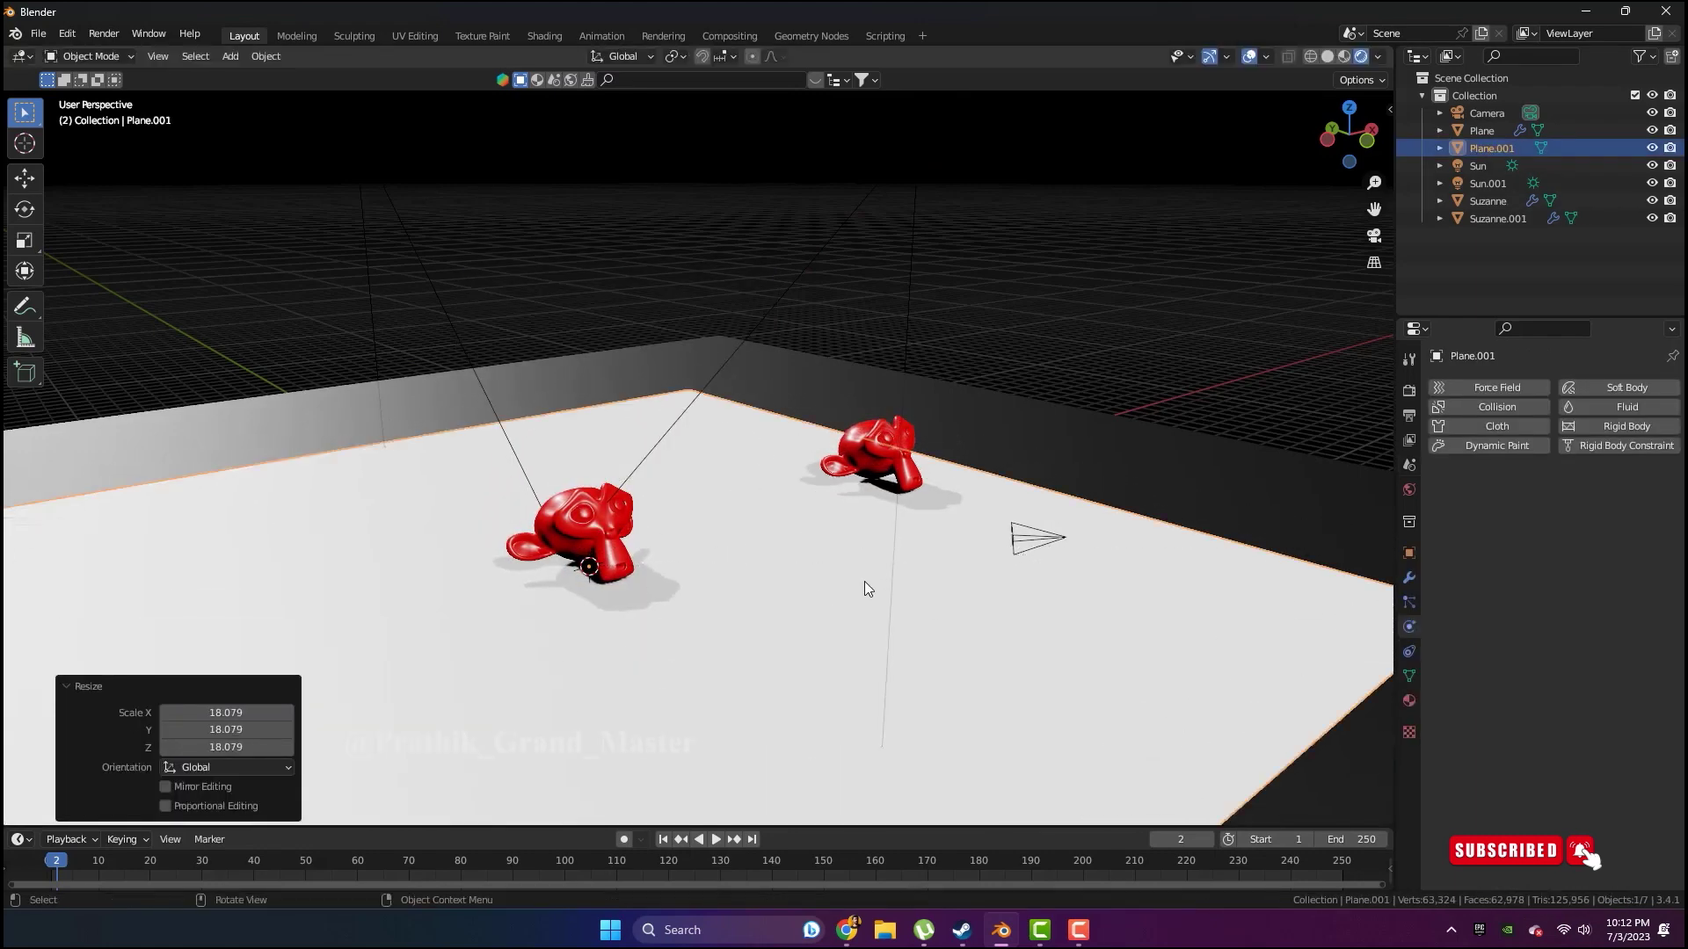
key(s)
click(857, 621)
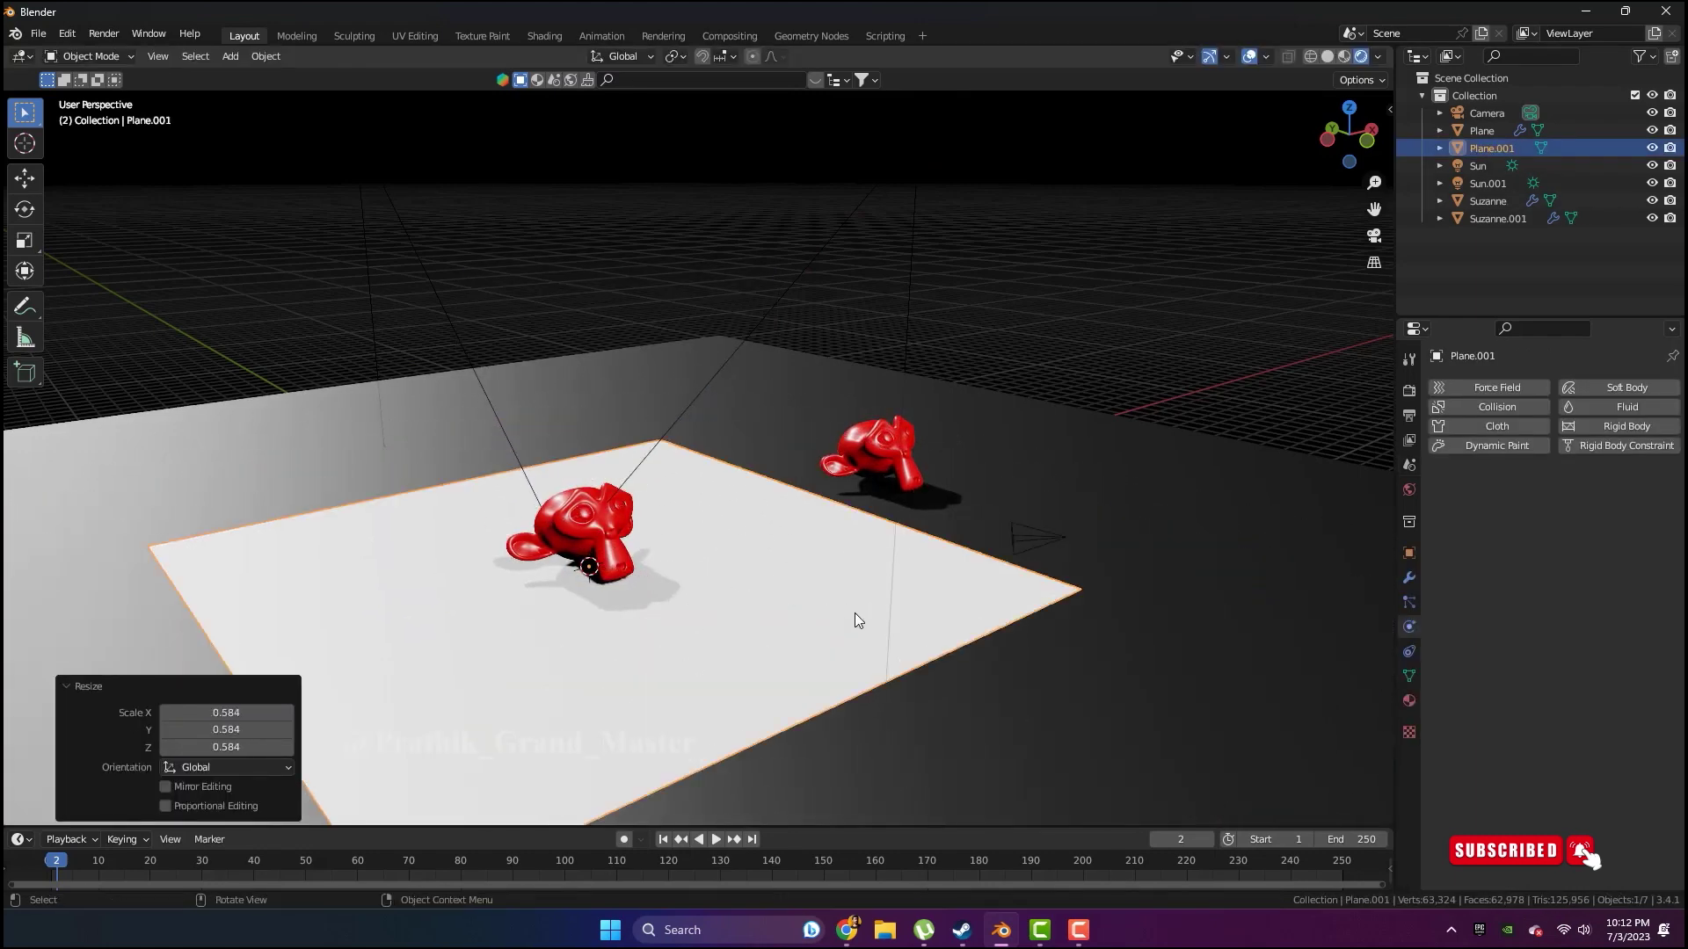
Give the plane a new Material.007 with a magenta base colour
click(1410, 700)
click(1551, 459)
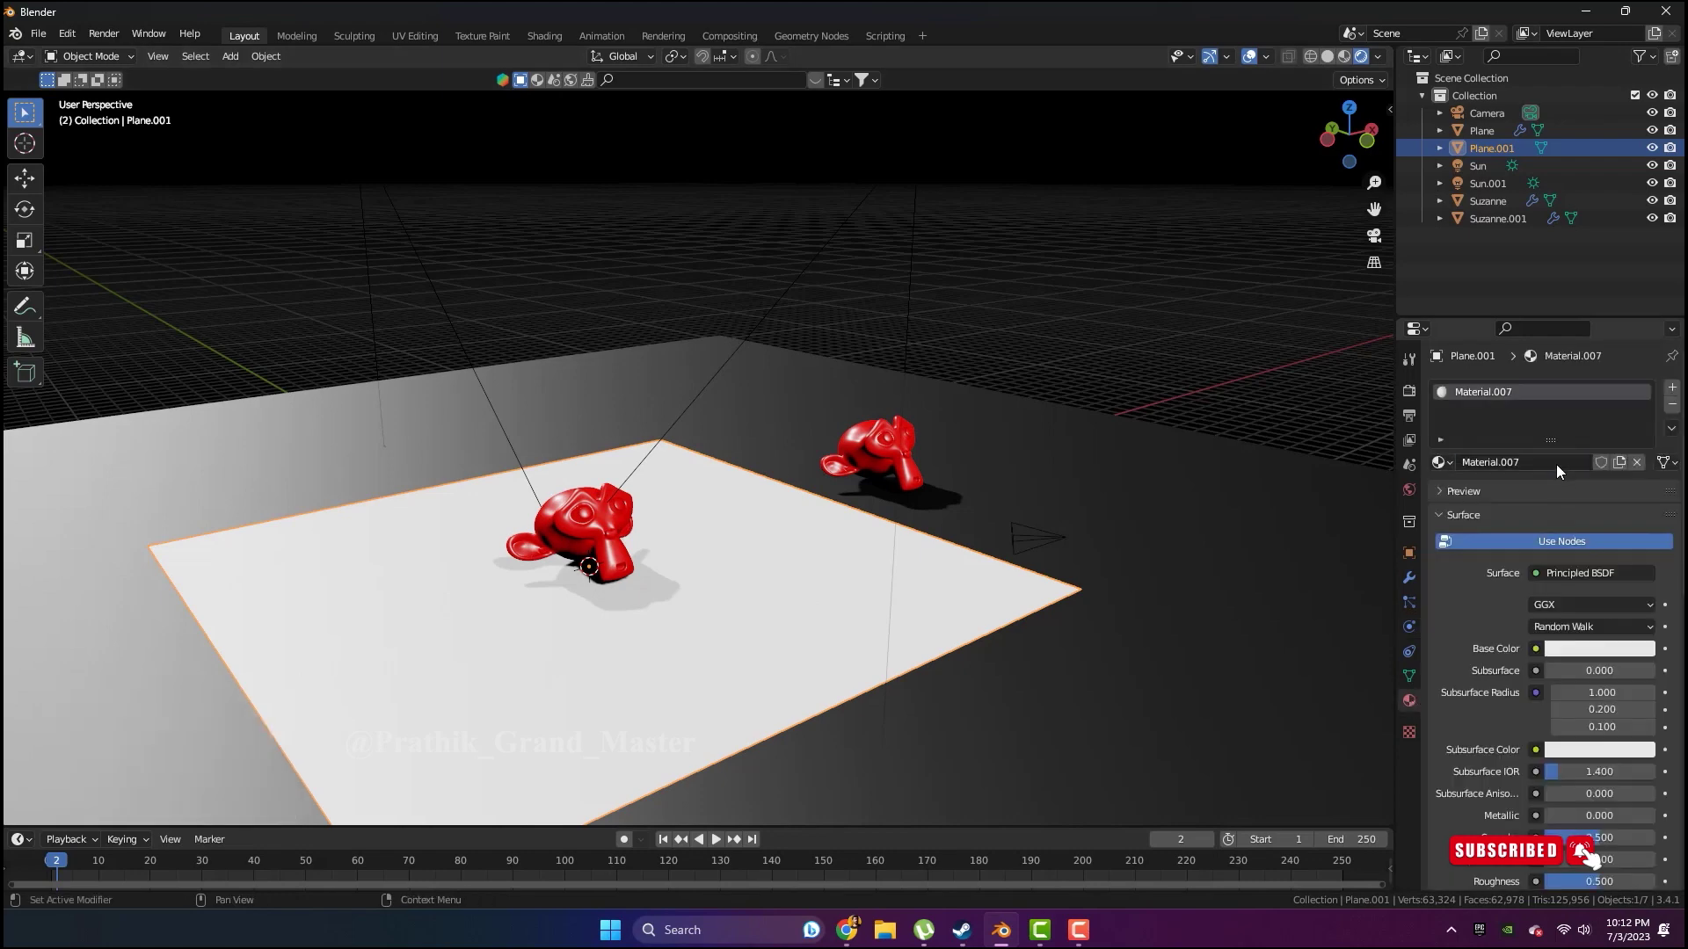
click(1607, 645)
drag(1584, 473, 1615, 502)
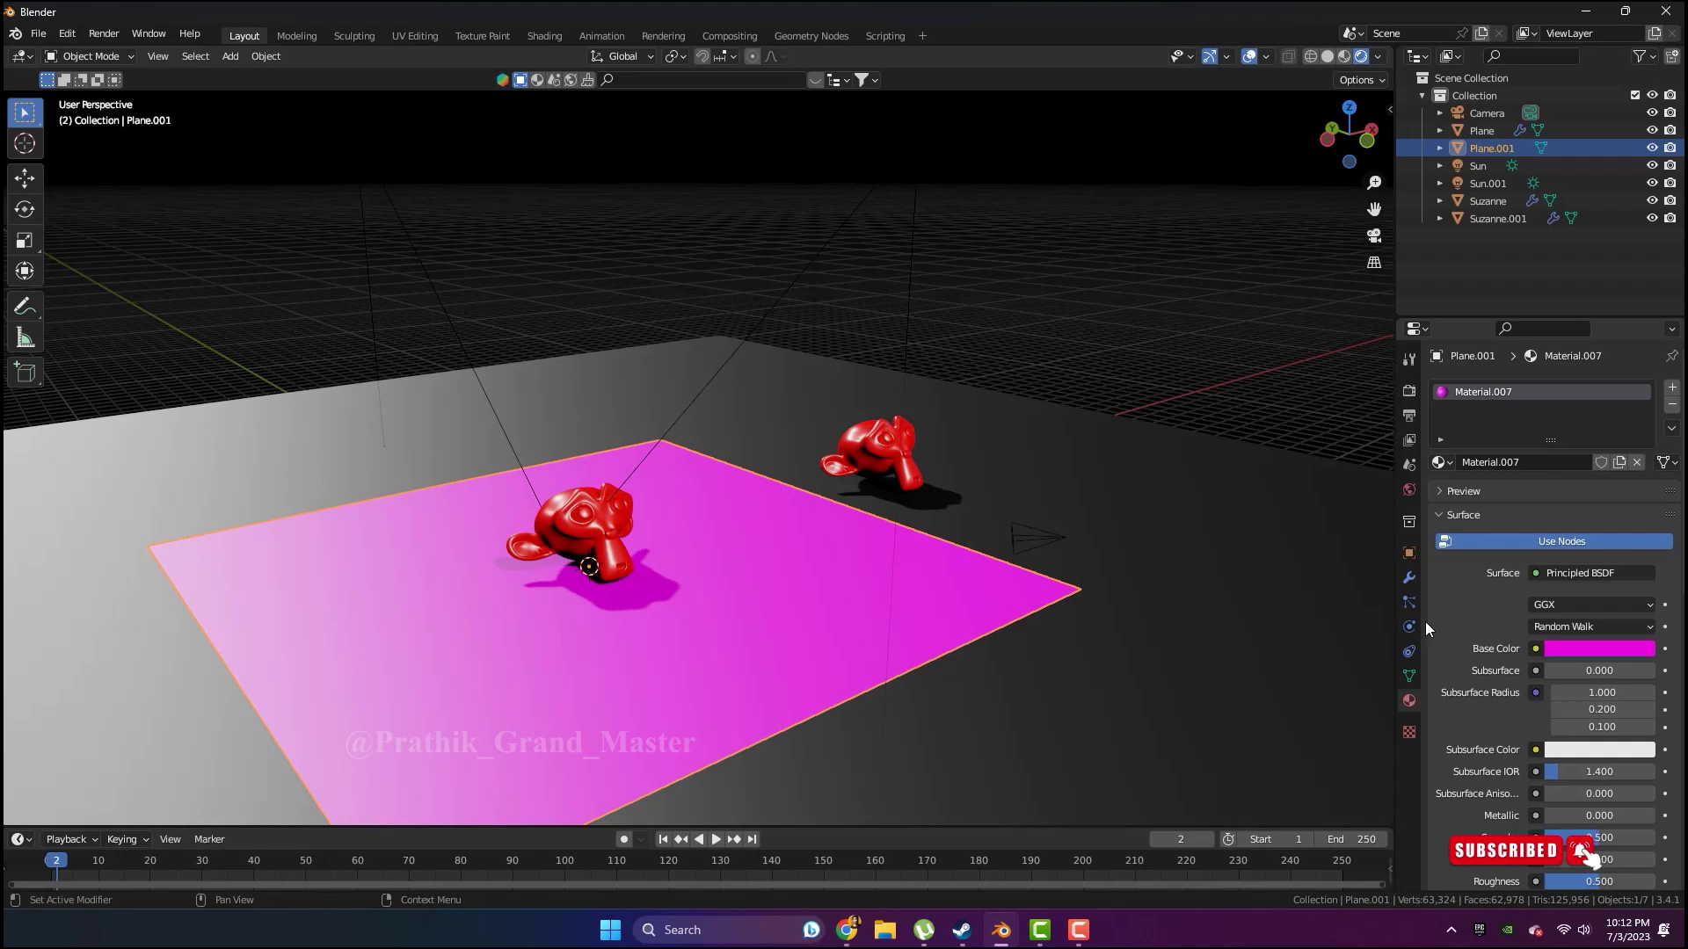
Subdivide the plane's mesh with many cuts and return to Object Mode
key(Tab)
right_click(772, 581)
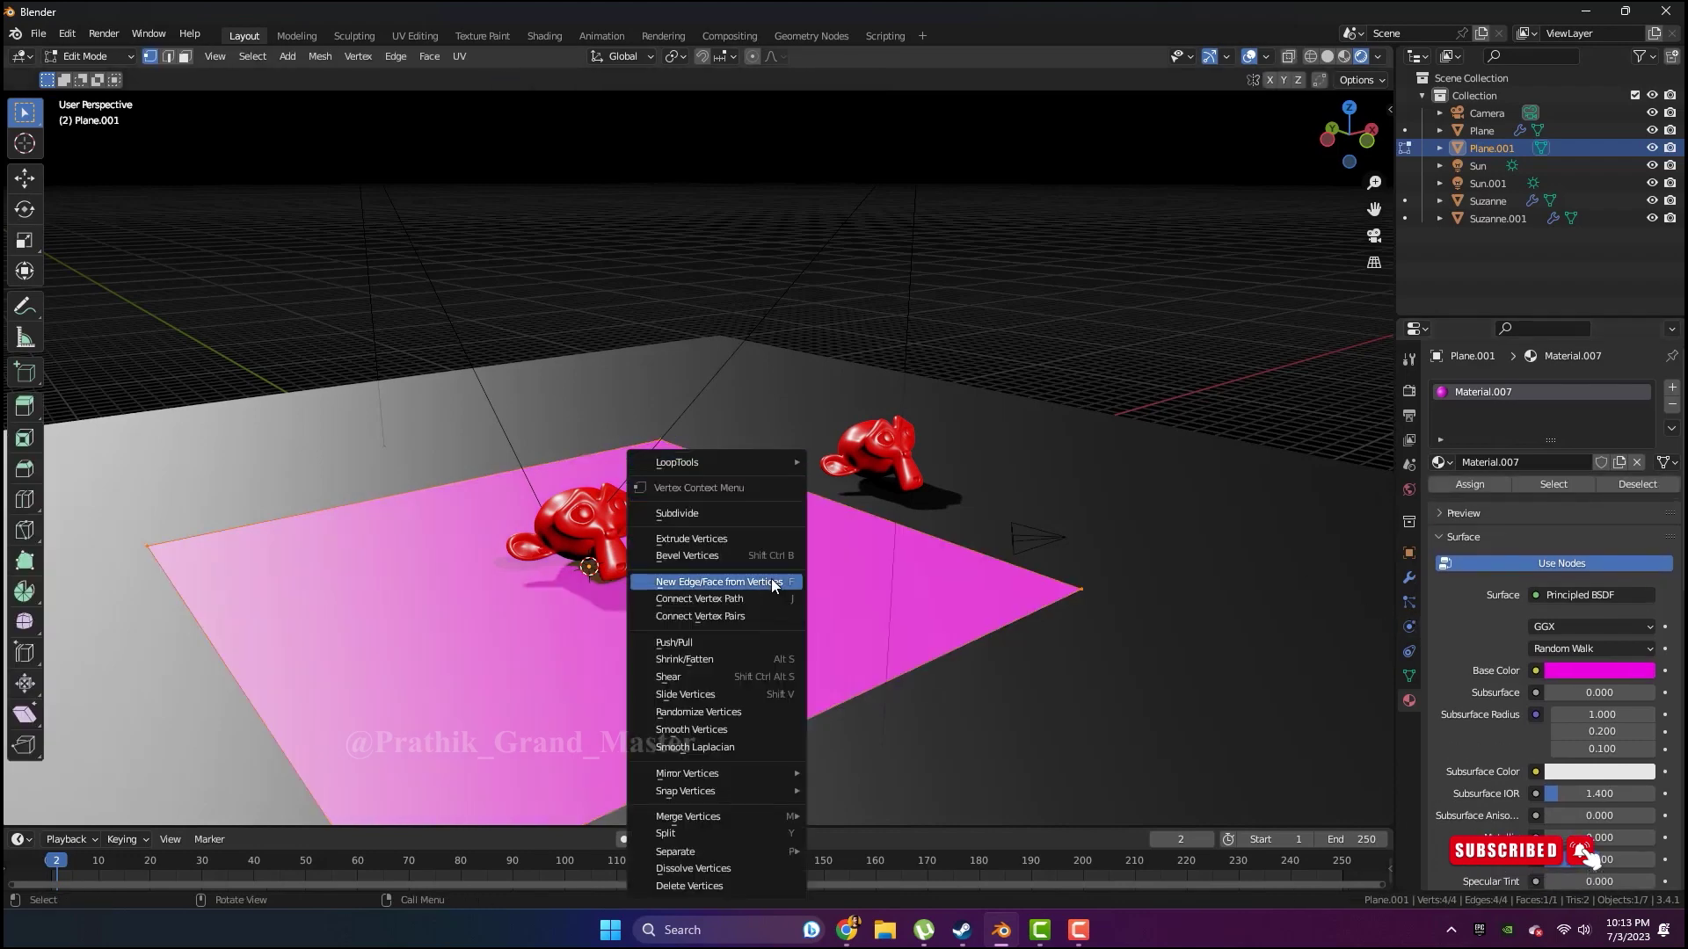
click(742, 512)
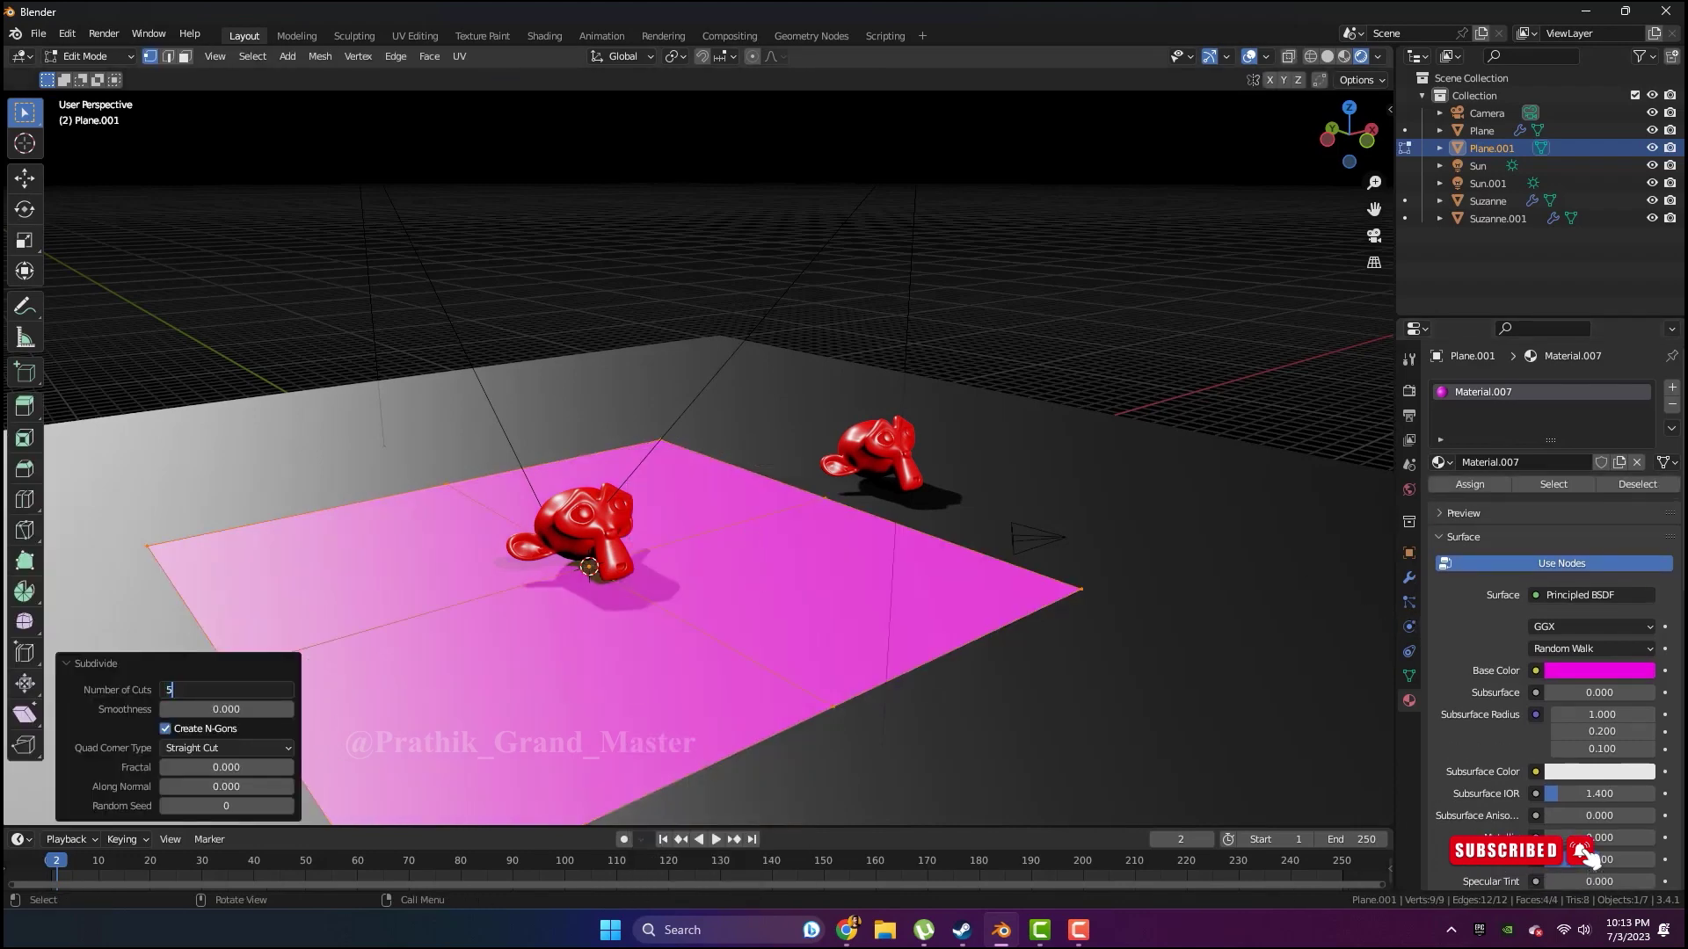
key(Return)
key(Tab)
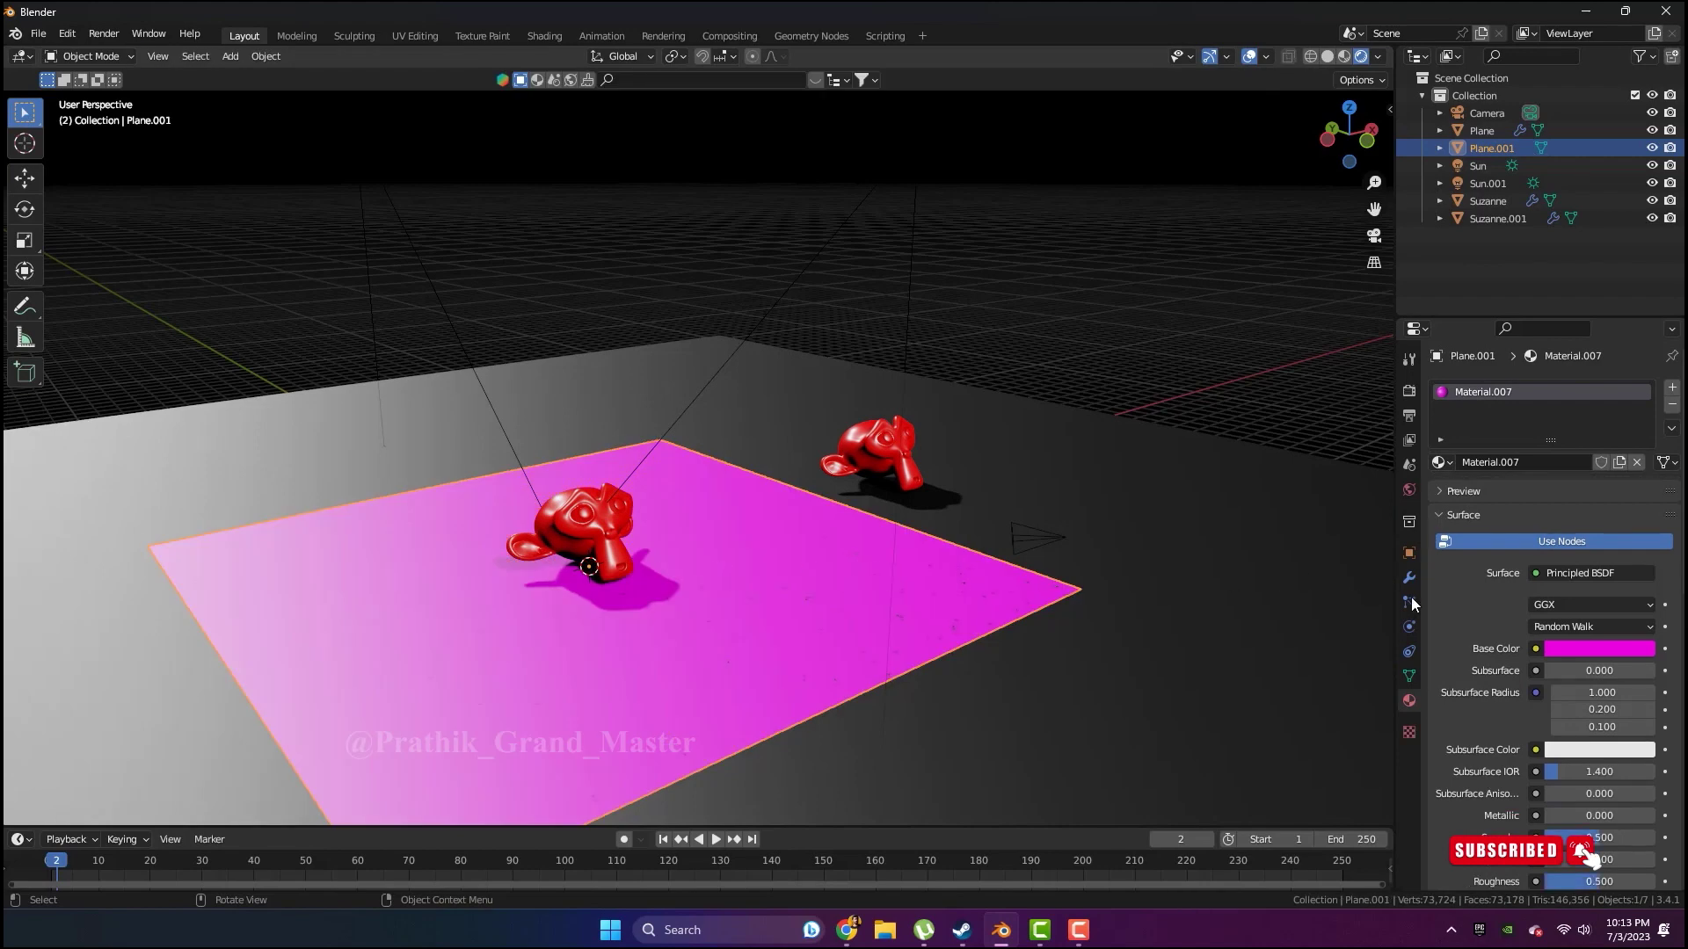
click(1409, 626)
Make Plane.001 a cloth and lift it above the monkey heads to Z 9.9382 m
click(1489, 427)
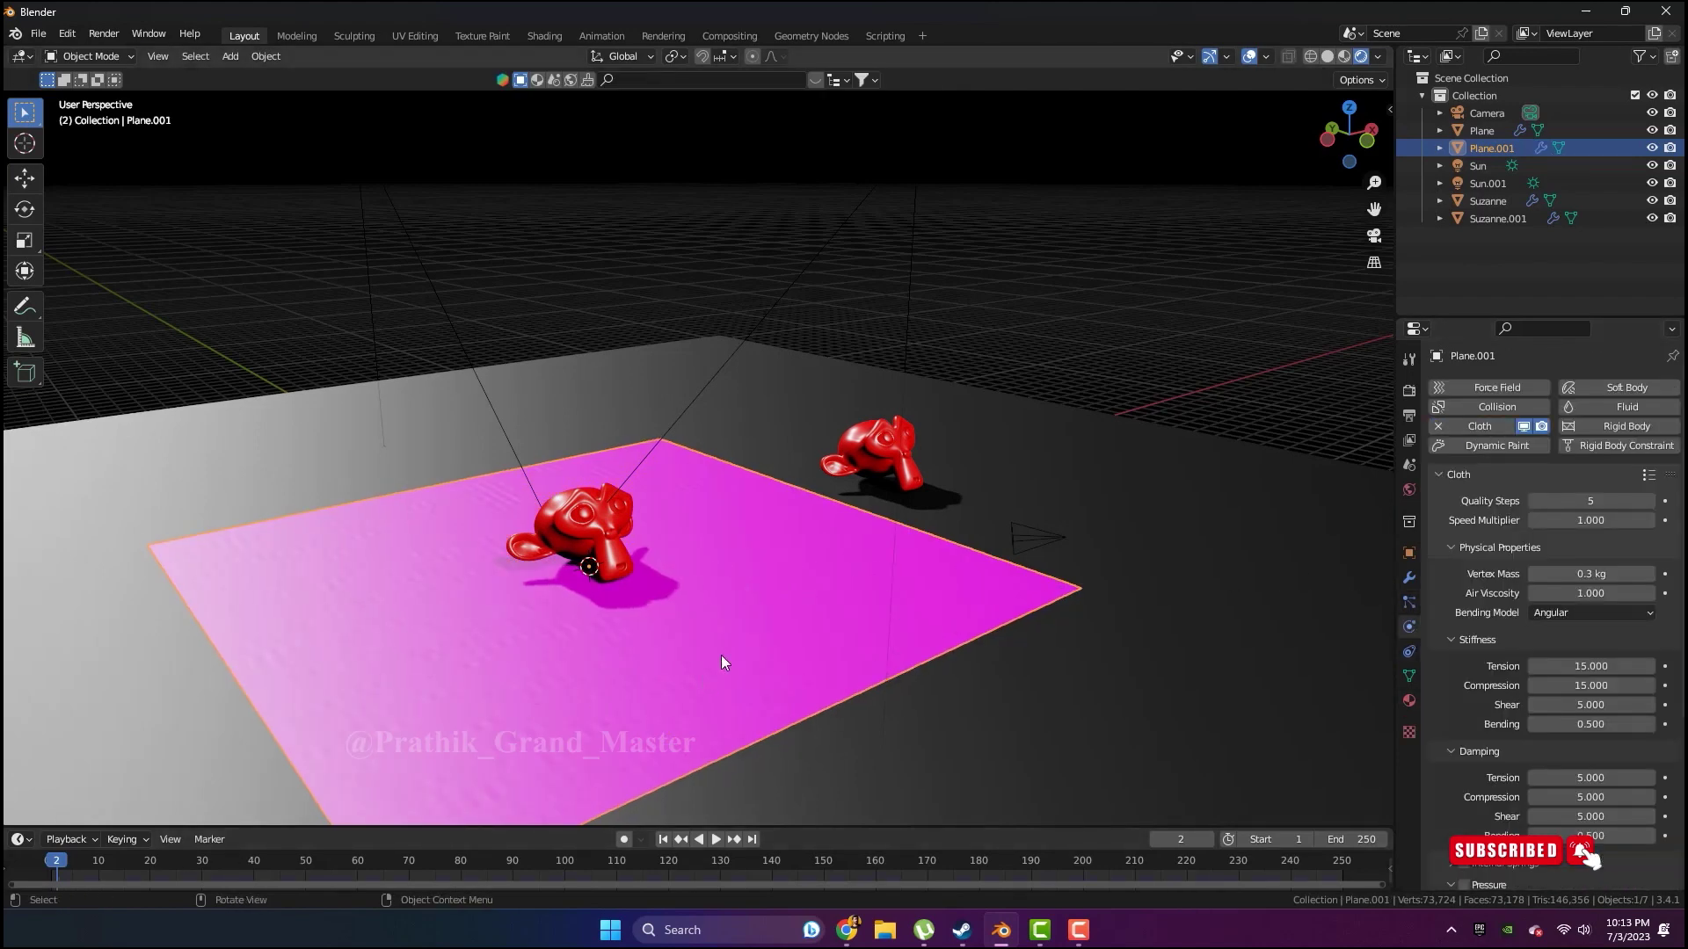
key(g)
click(729, 535)
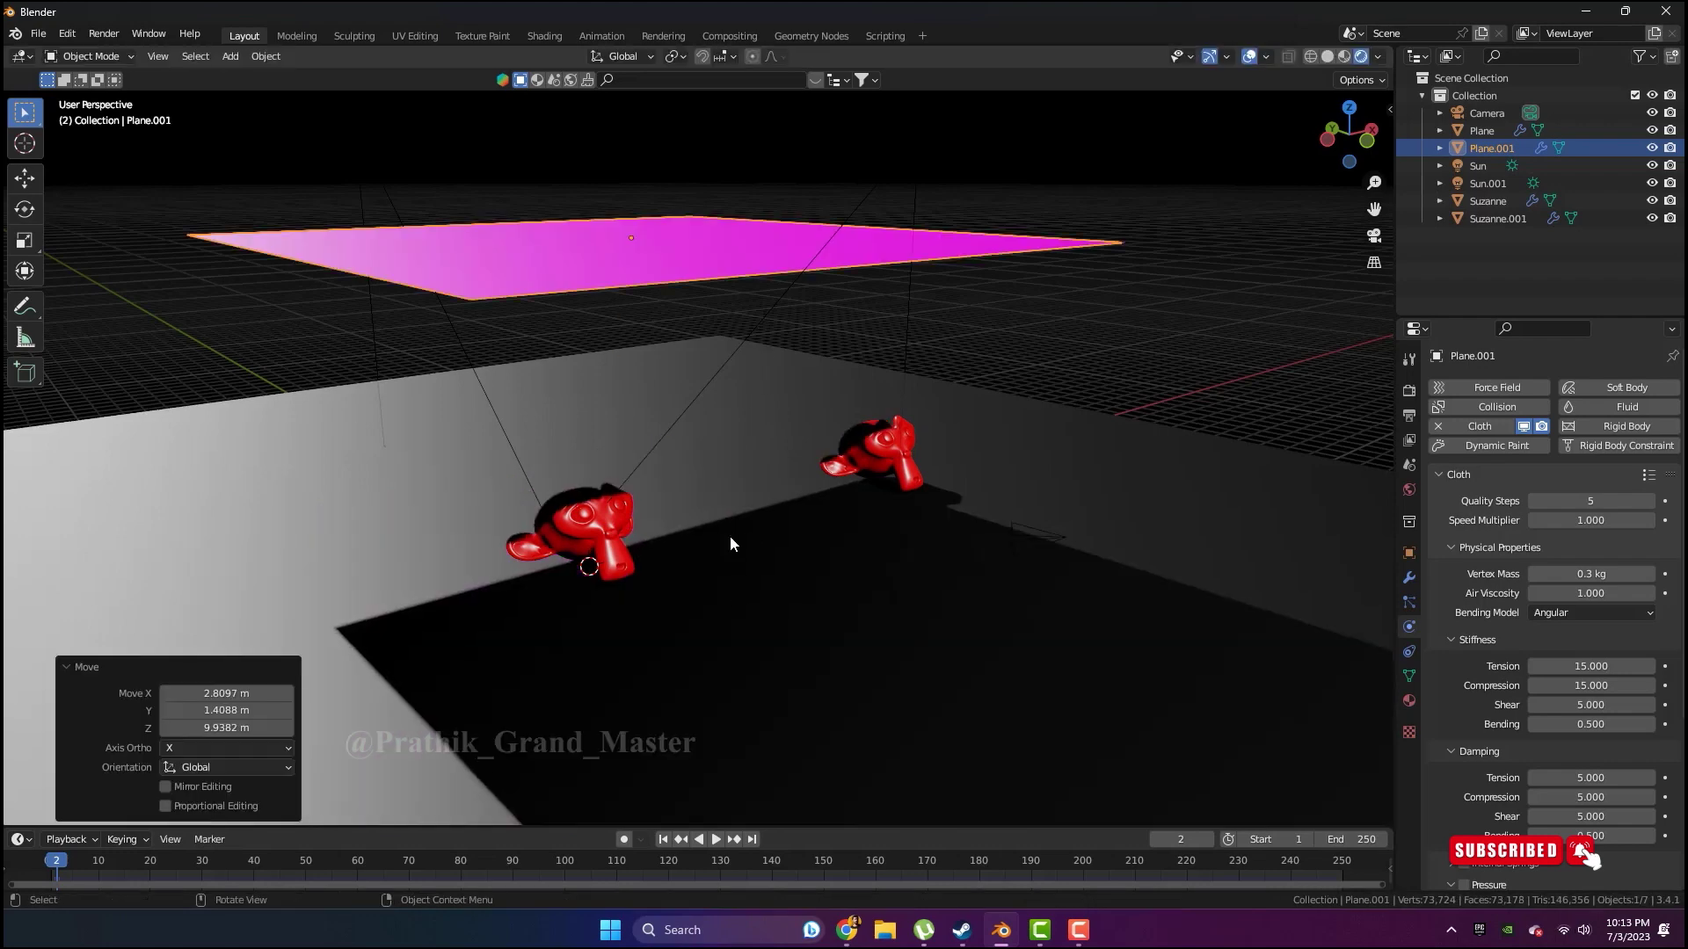
Play a test drop so the cloth drapes over the heads, then switch to solid shading
click(715, 839)
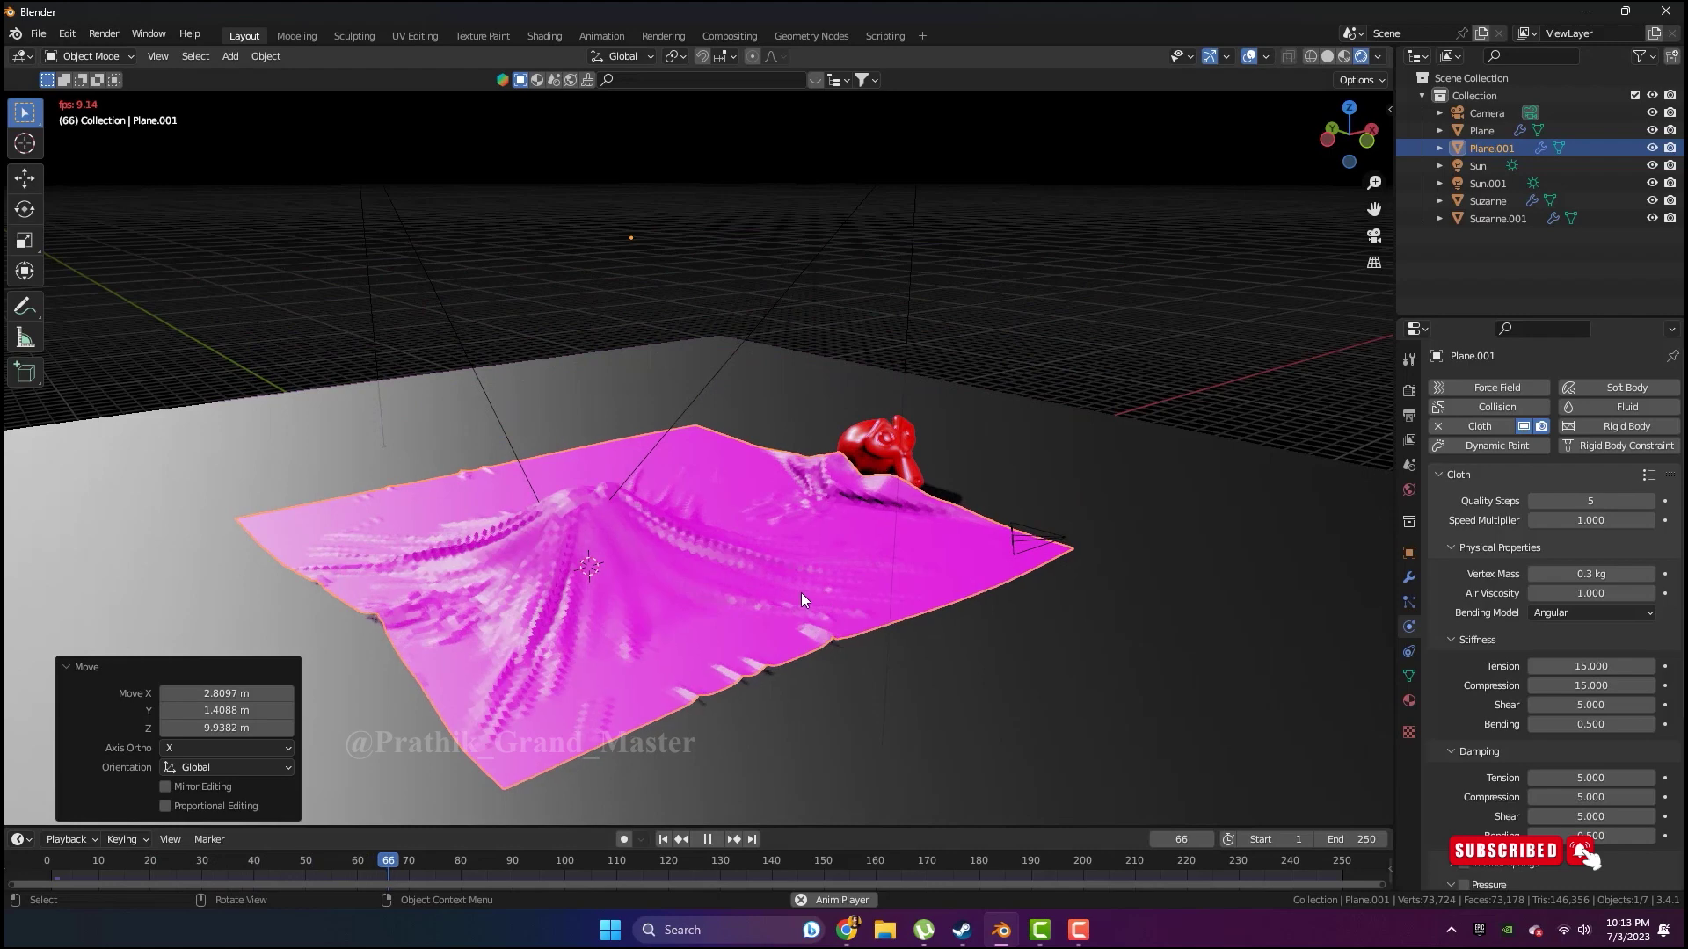
key(Tab)
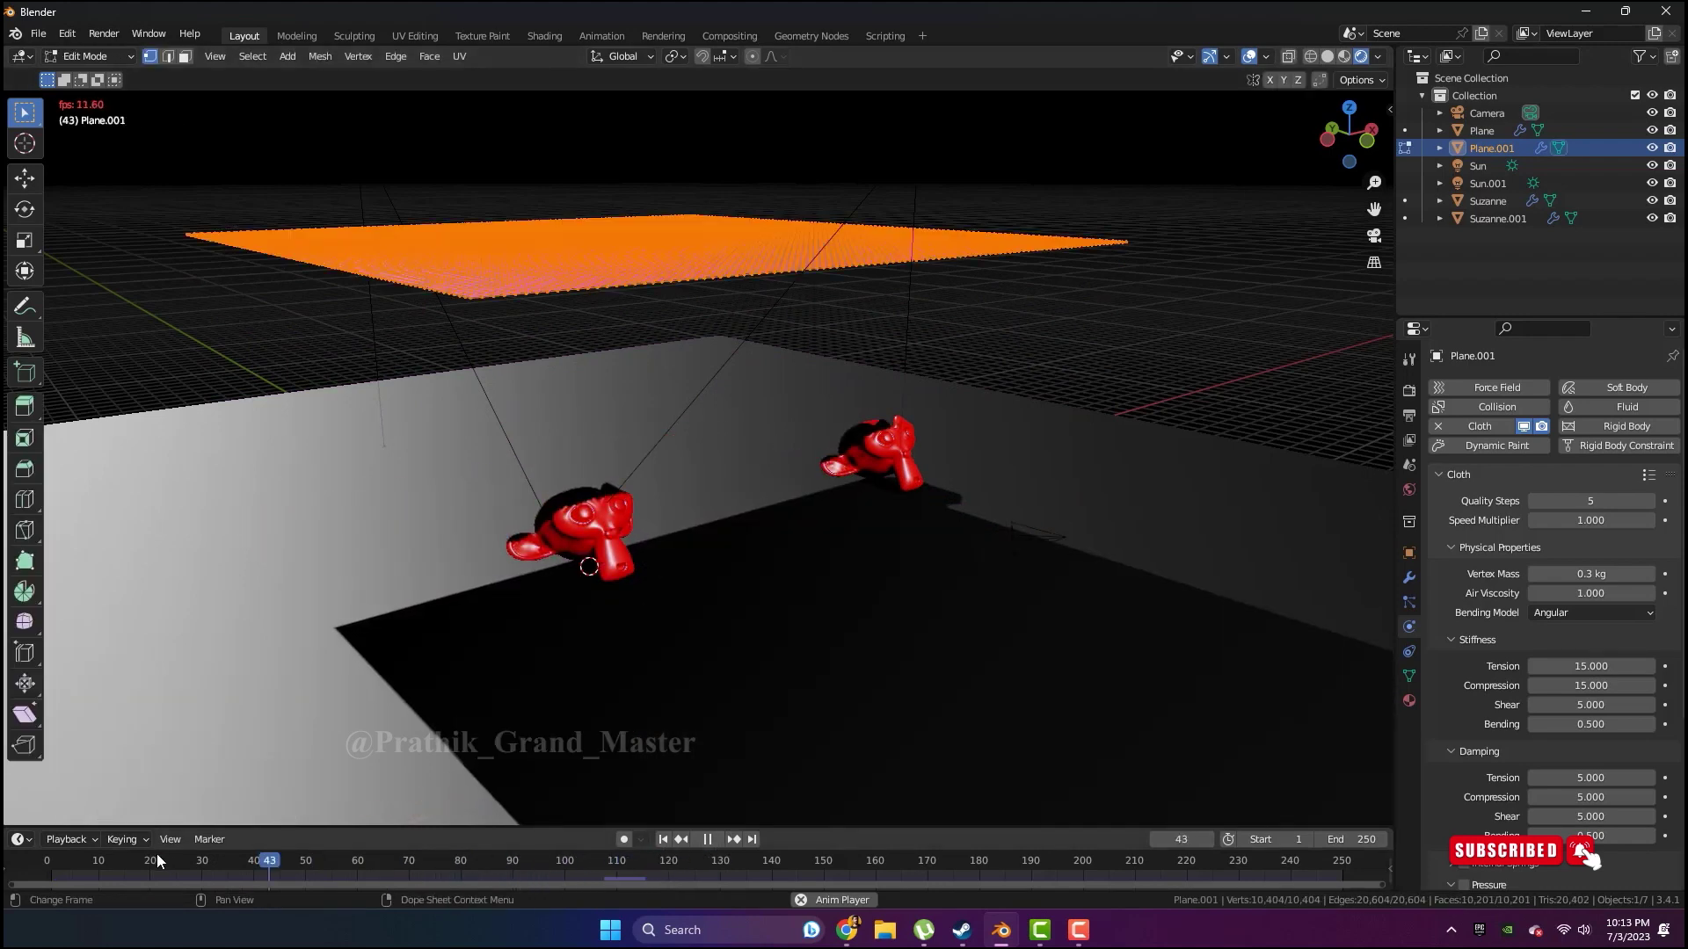
key(space)
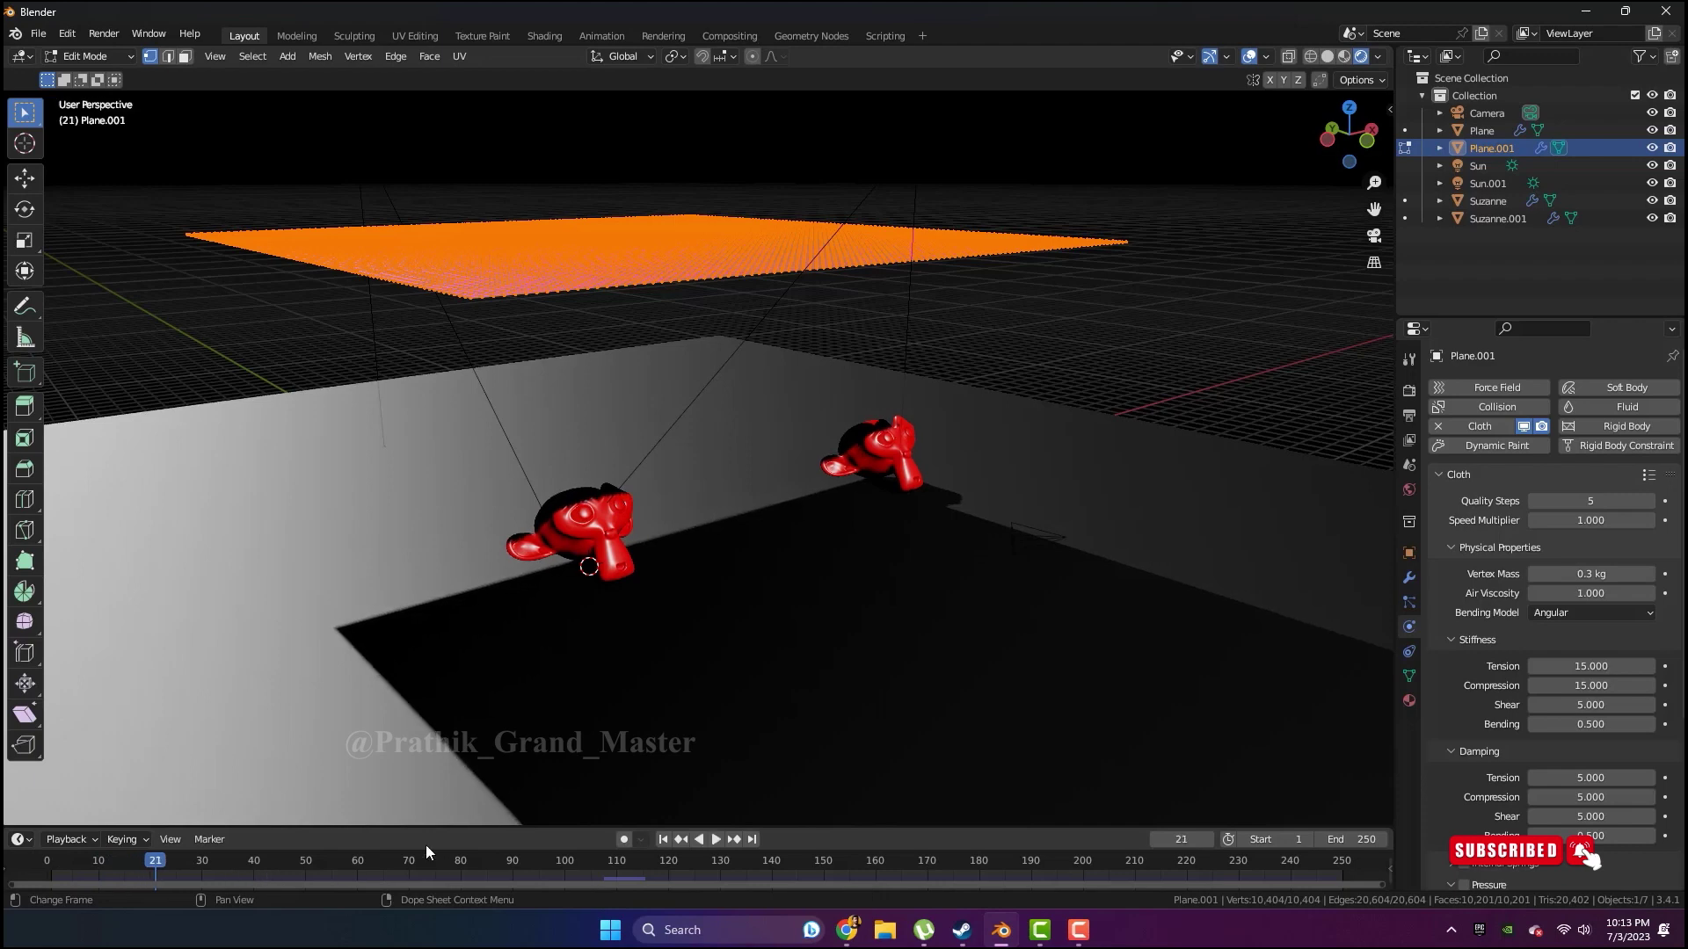
click(1327, 56)
key(Tab)
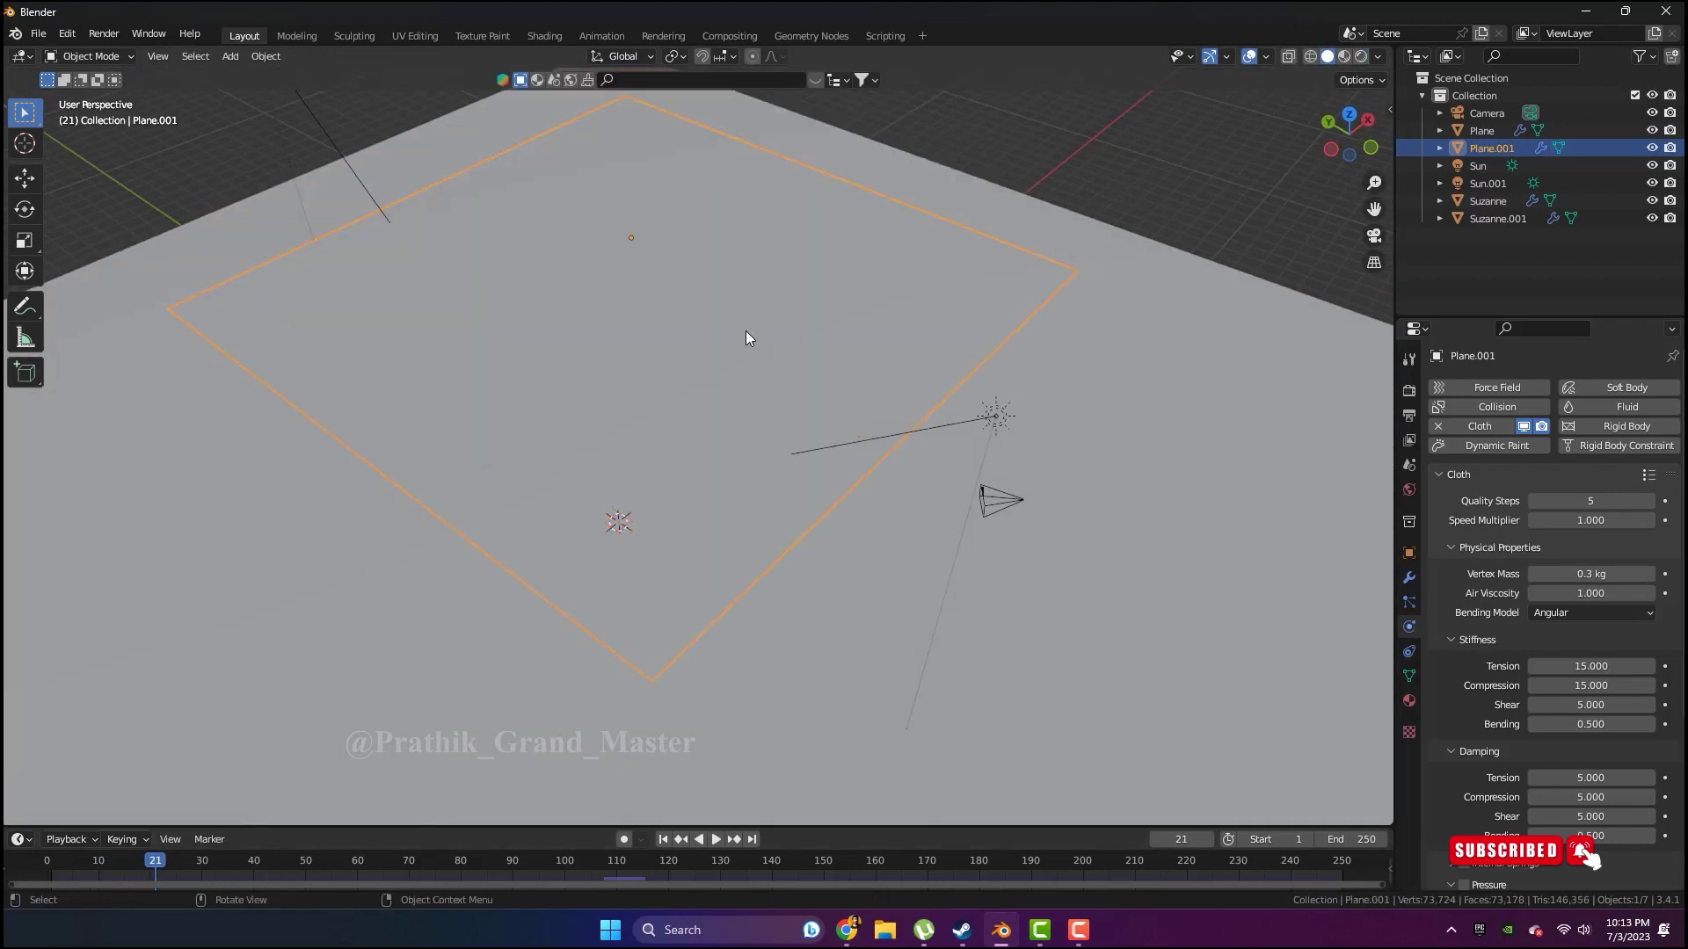
Shade the cloth plane smooth and show its modifier settings
right_click(742, 255)
click(741, 255)
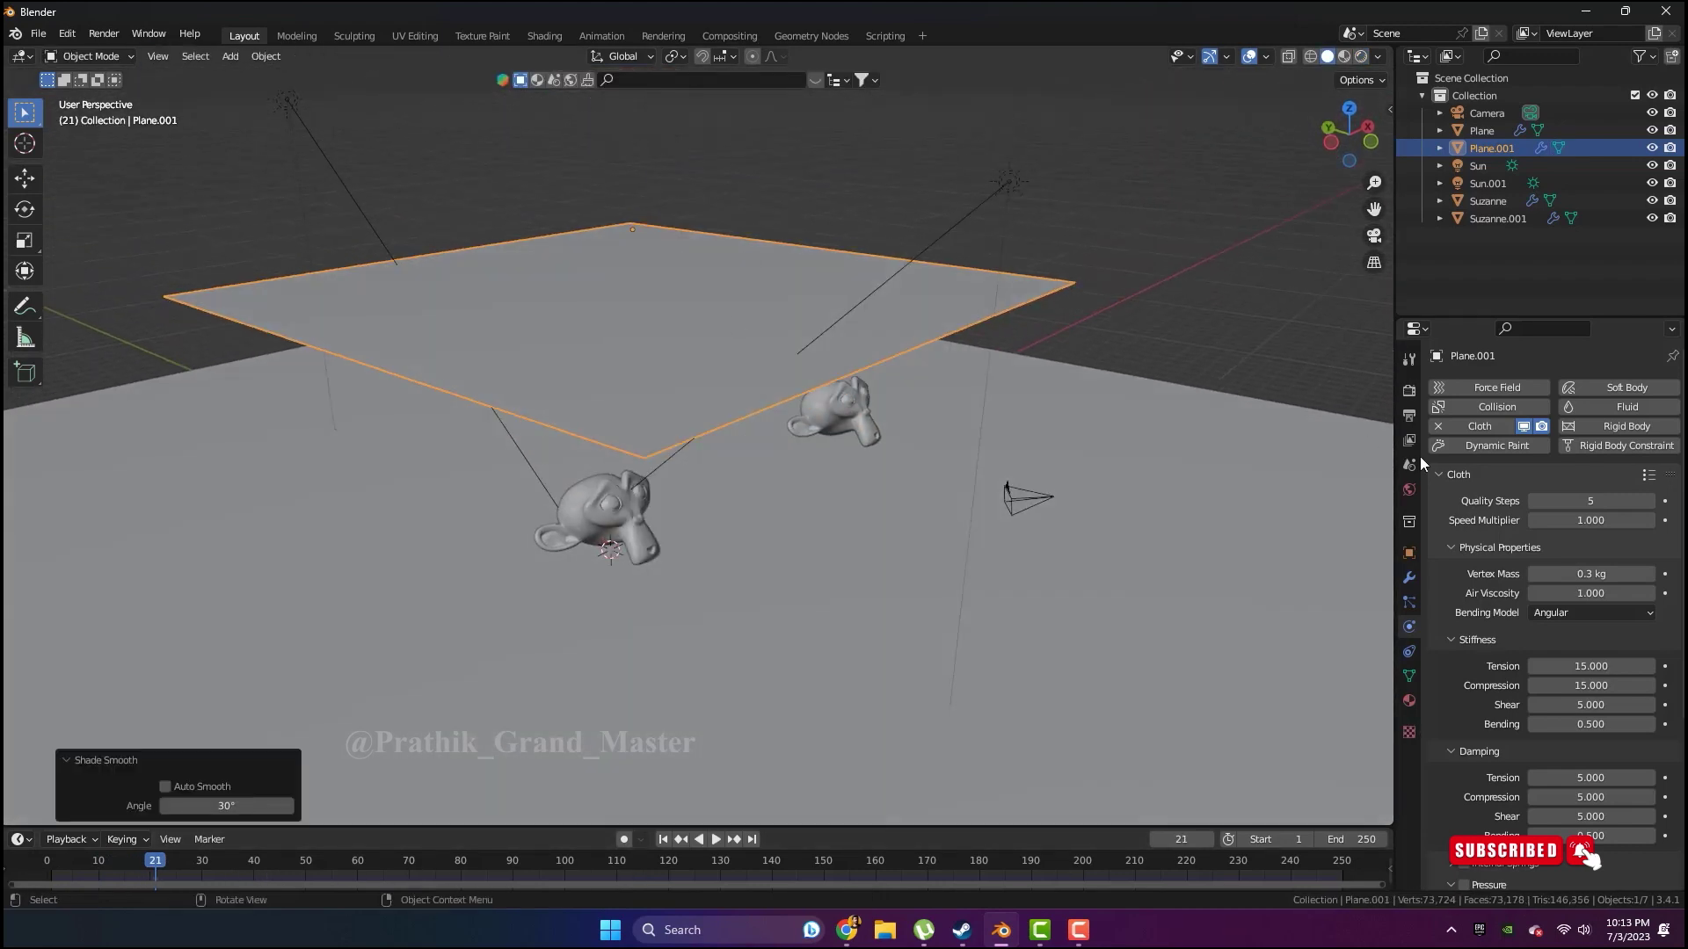
click(1409, 578)
Run the cloth simulation to frame 96 and view the drape in Rendered shading
key(space)
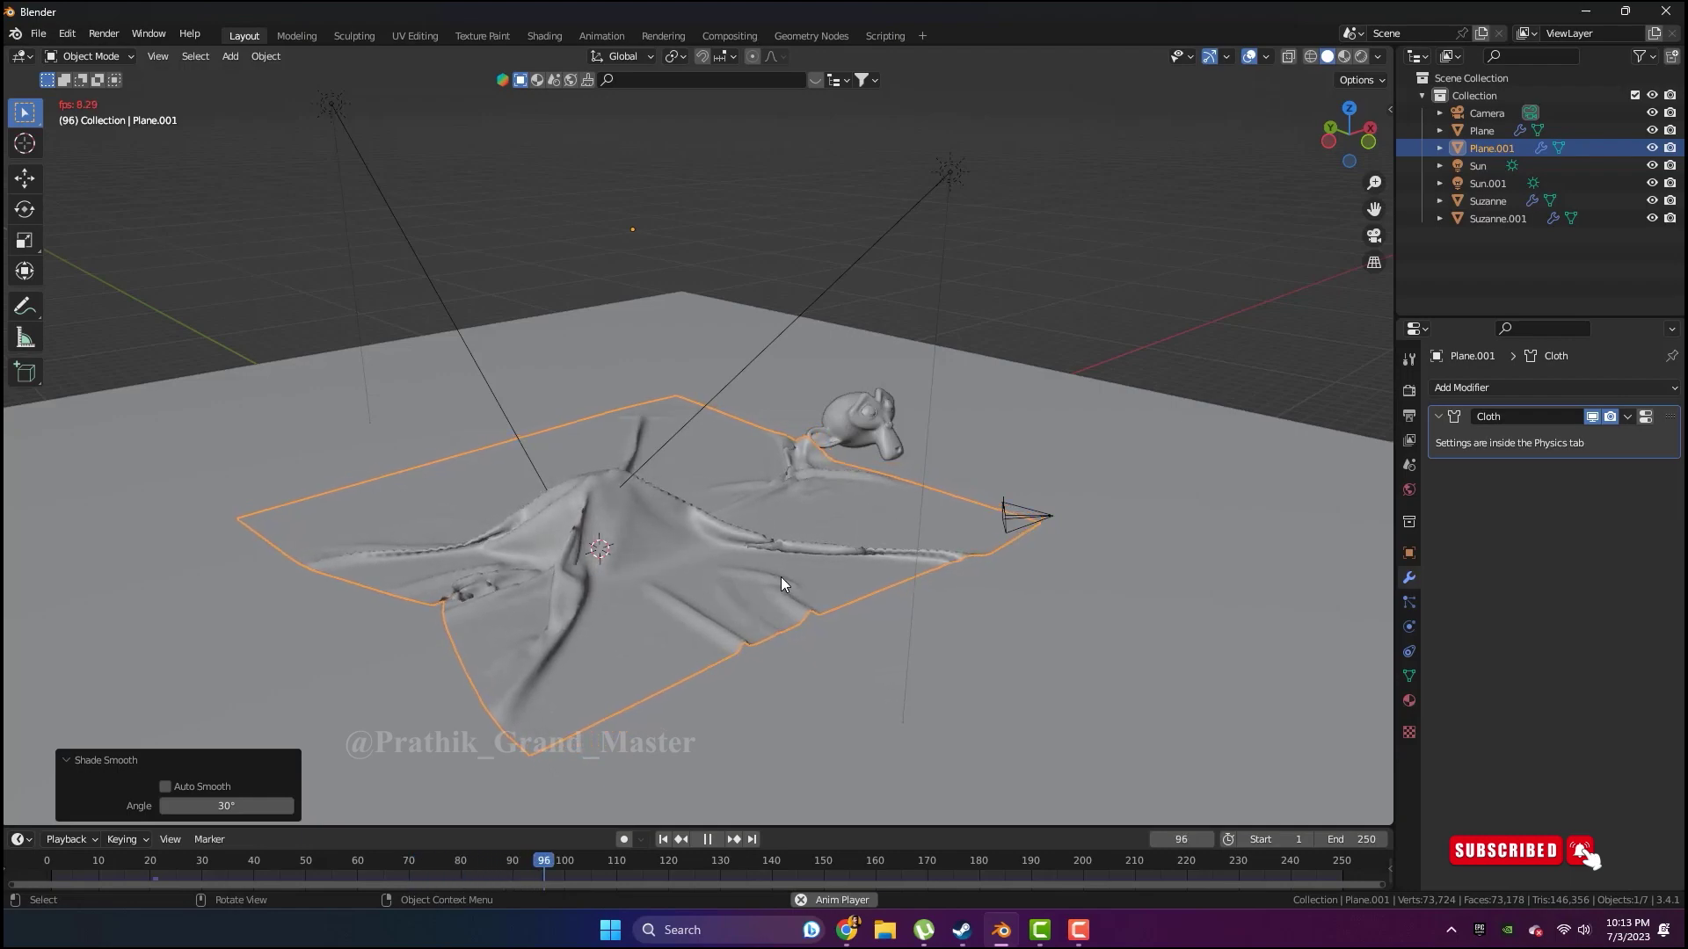
key(space)
click(1363, 55)
mouse_move(910, 420)
middle_down()
mouse_move(782, 414)
mouse_move(772, 383)
middle_up()
click(1409, 700)
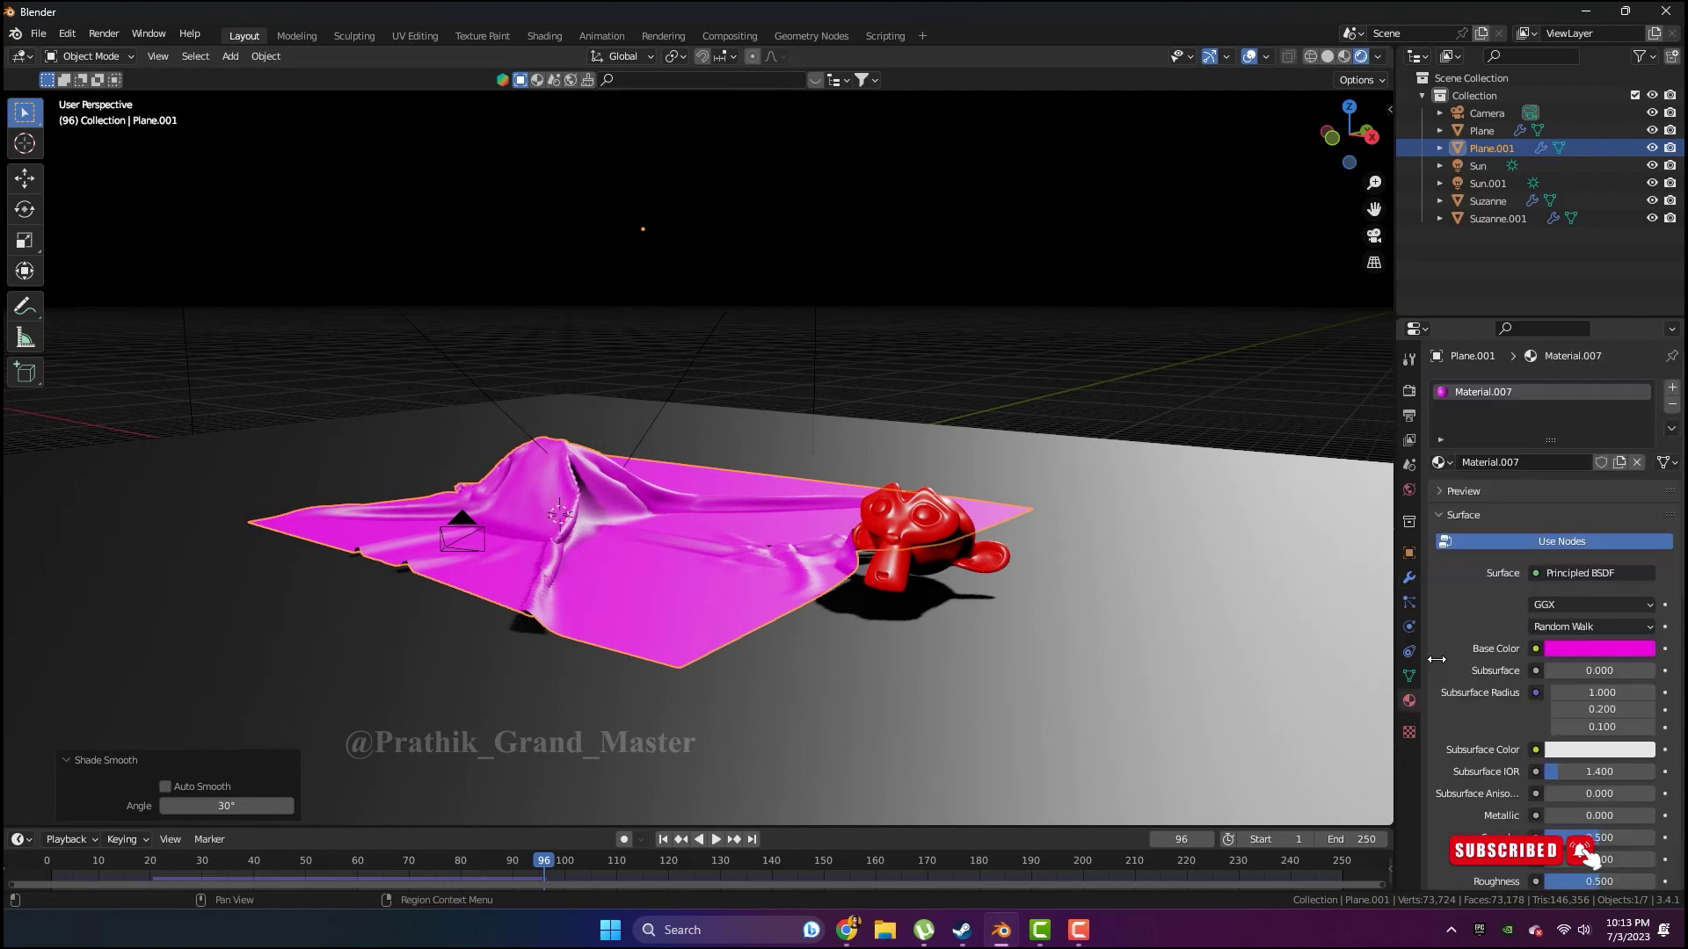
Try a blue-violet base colour on the cloth using the colour wheel
click(1572, 649)
drag(1586, 451, 1580, 489)
mouse_move(457, 677)
middle_down()
mouse_move(704, 580)
mouse_move(920, 550)
mouse_move(662, 570)
mouse_move(608, 547)
mouse_move(1072, 534)
mouse_move(812, 588)
mouse_move(1283, 606)
middle_up()
Settle on a yellow base colour (hue 0.125) and bring back the cloth physics settings
click(1600, 649)
mouse_move(1597, 468)
mouse_down()
mouse_move(1569, 515)
mouse_move(1511, 500)
mouse_up()
mouse_move(785, 633)
middle_down()
mouse_move(1039, 604)
mouse_move(754, 610)
mouse_move(1037, 619)
mouse_move(1111, 673)
middle_up()
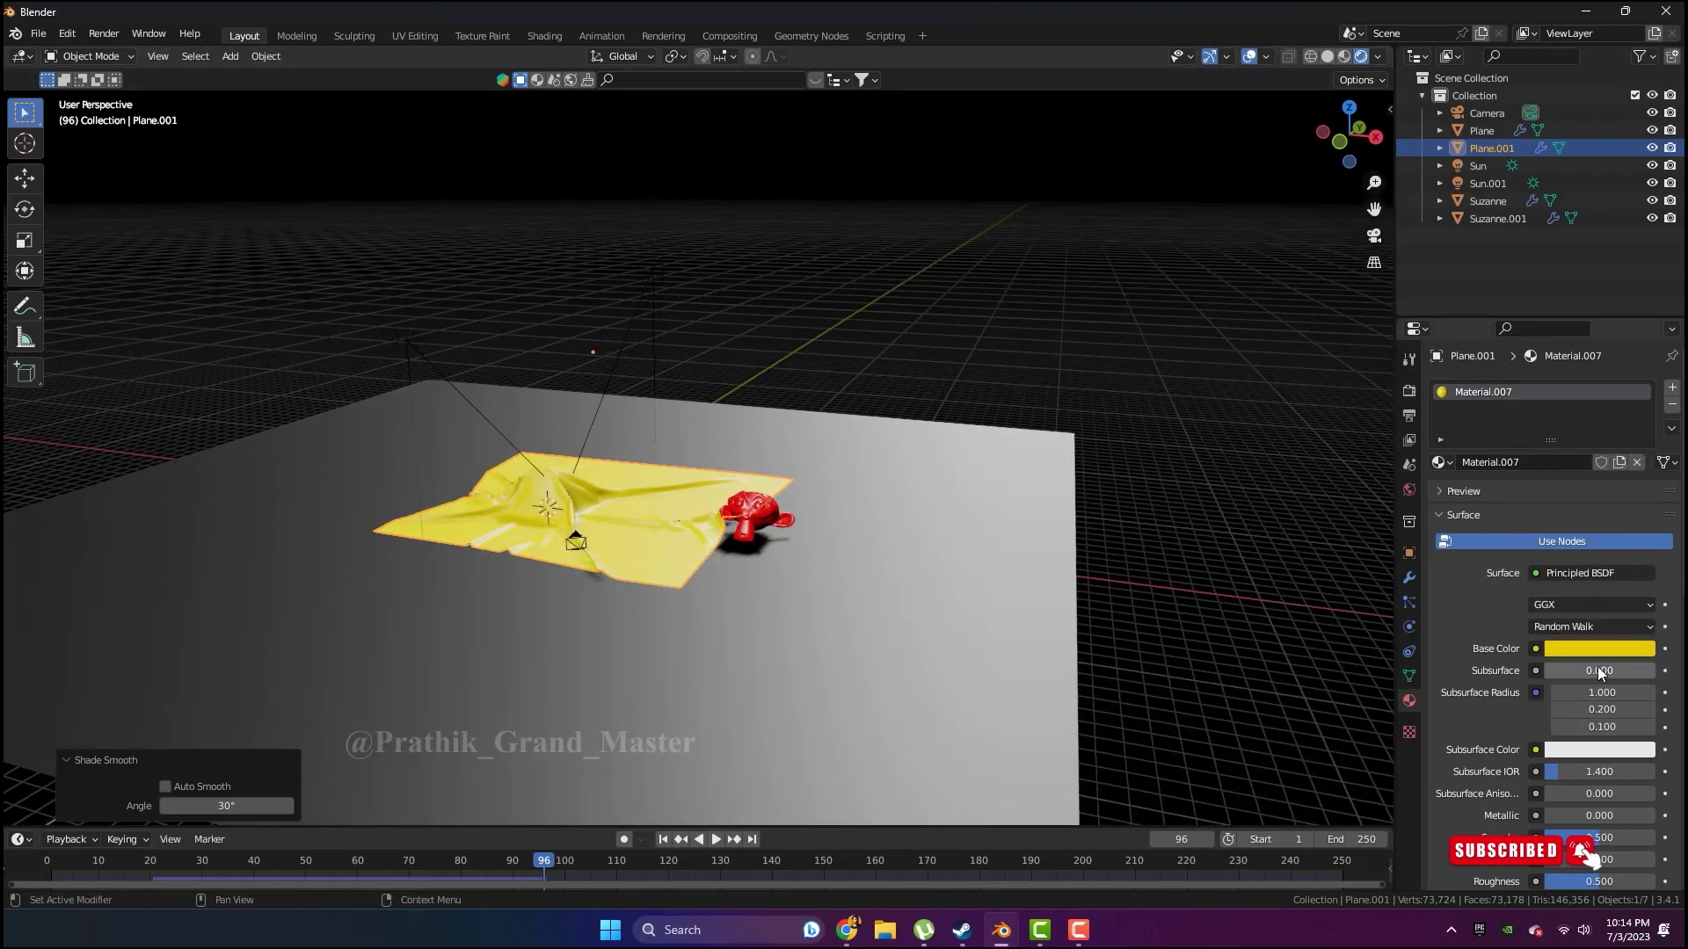
drag(1600, 672, 1607, 673)
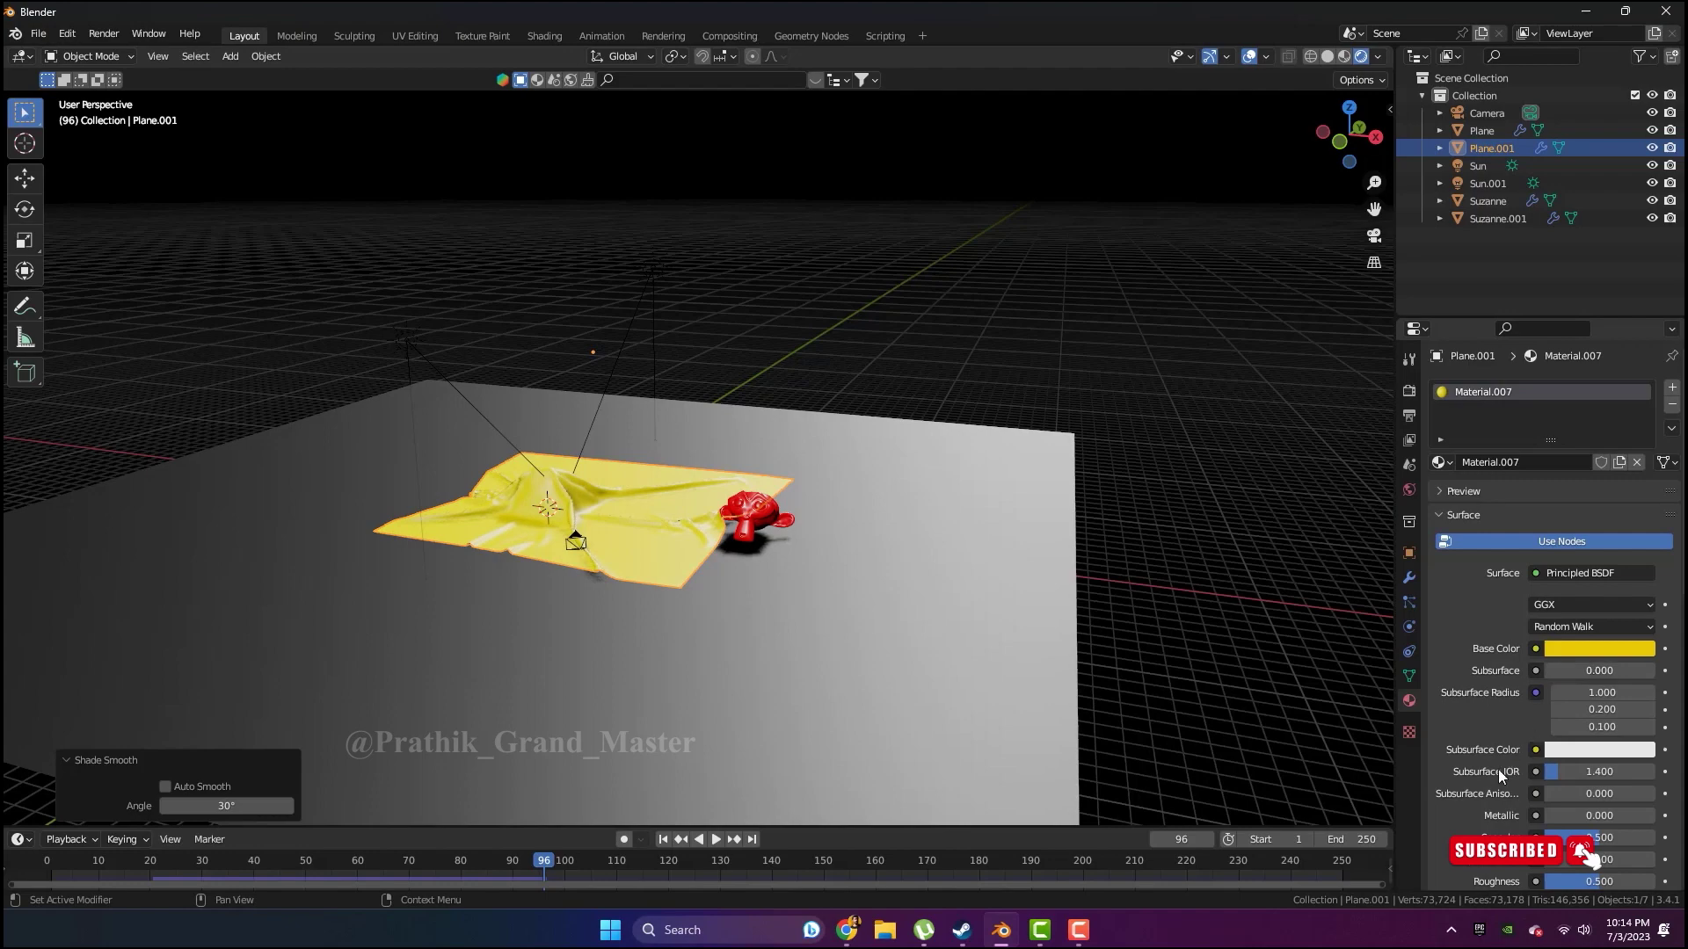
middle_drag(960, 633, 962, 629)
click(1409, 602)
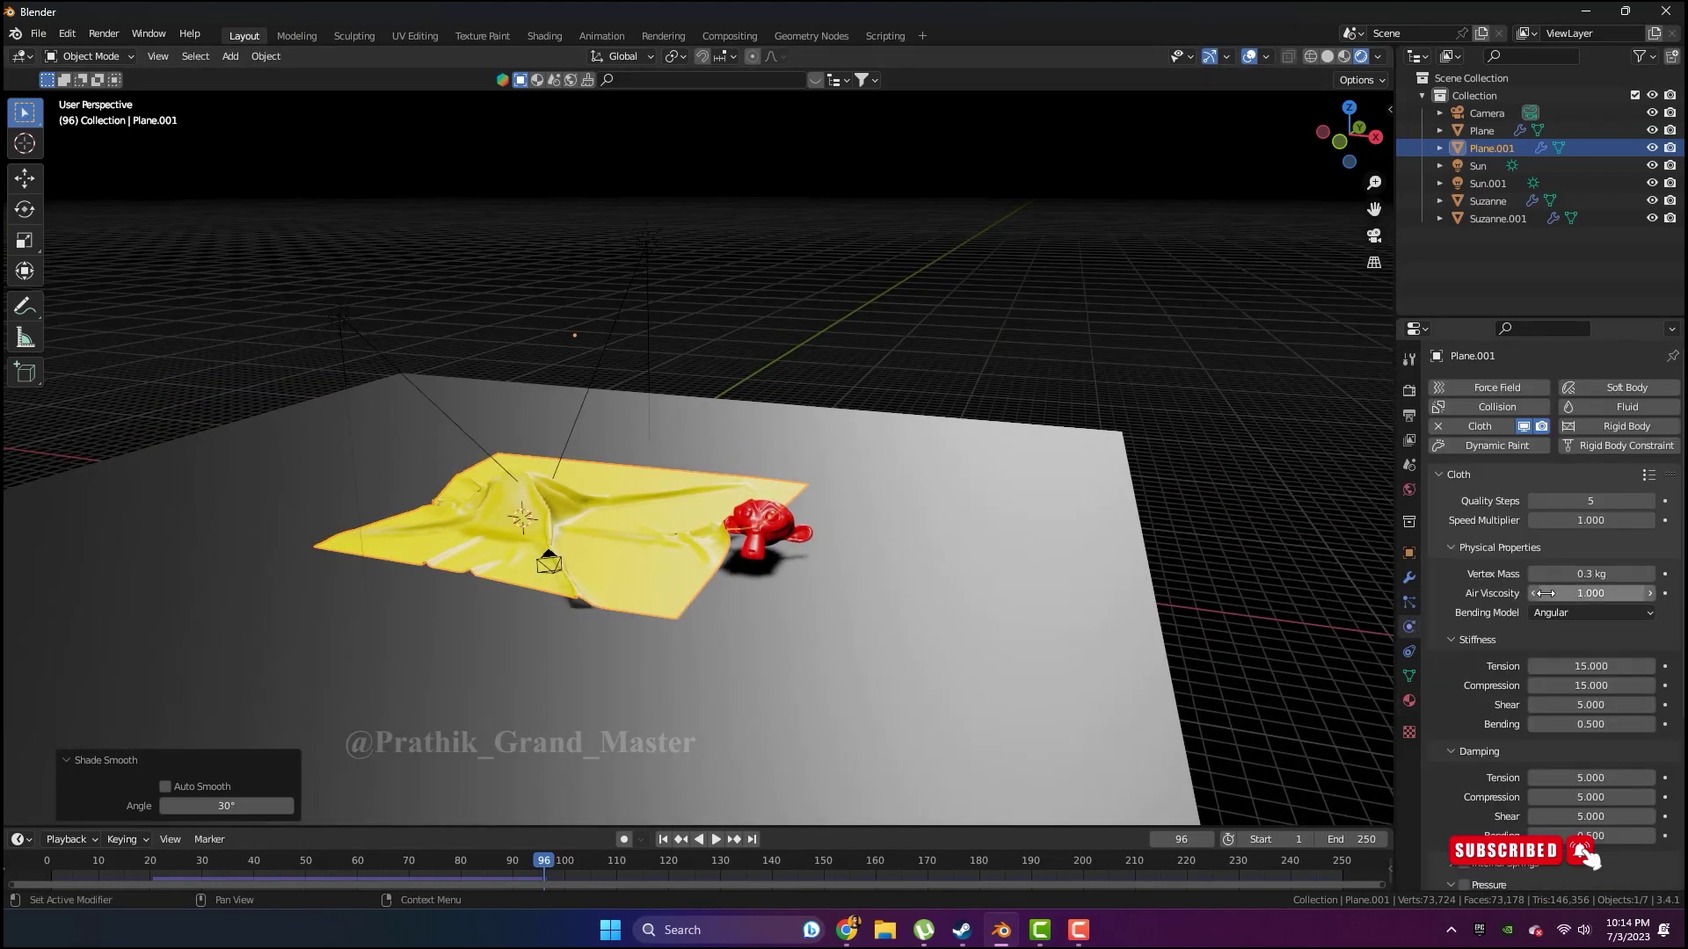
Lower the cloth's Air Viscosity to 0.700 and replay the simulation from the start
drag(1537, 600, 1520, 599)
drag(531, 874, 47, 893)
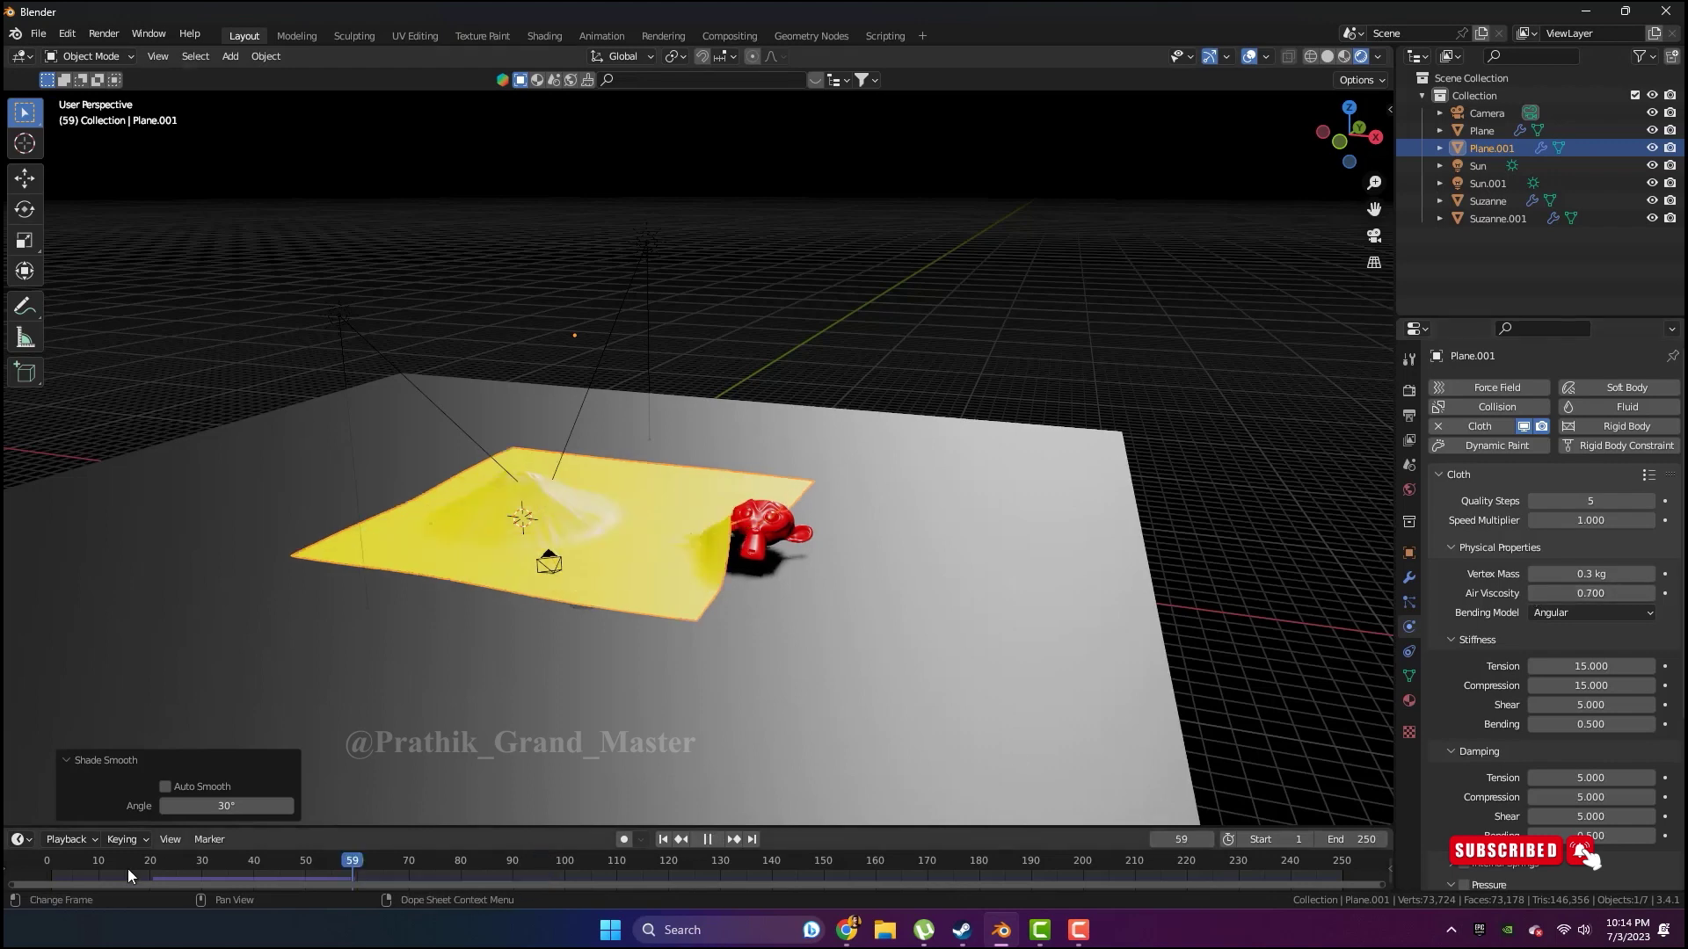
key(space)
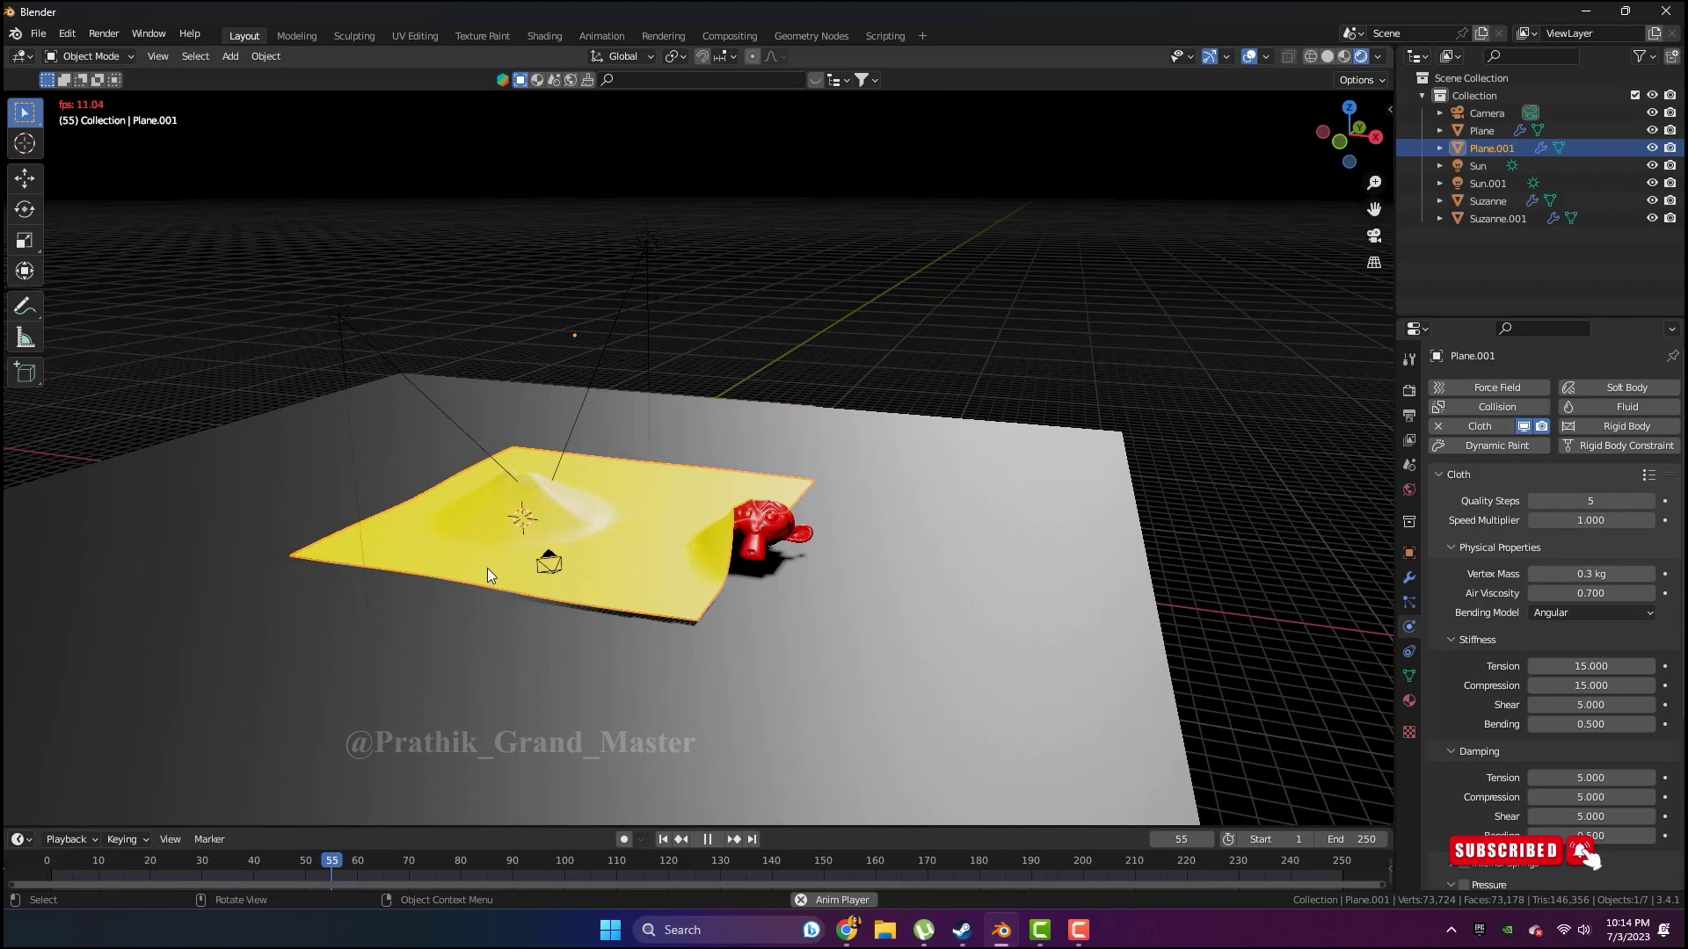
scroll(490, 569, up, 3)
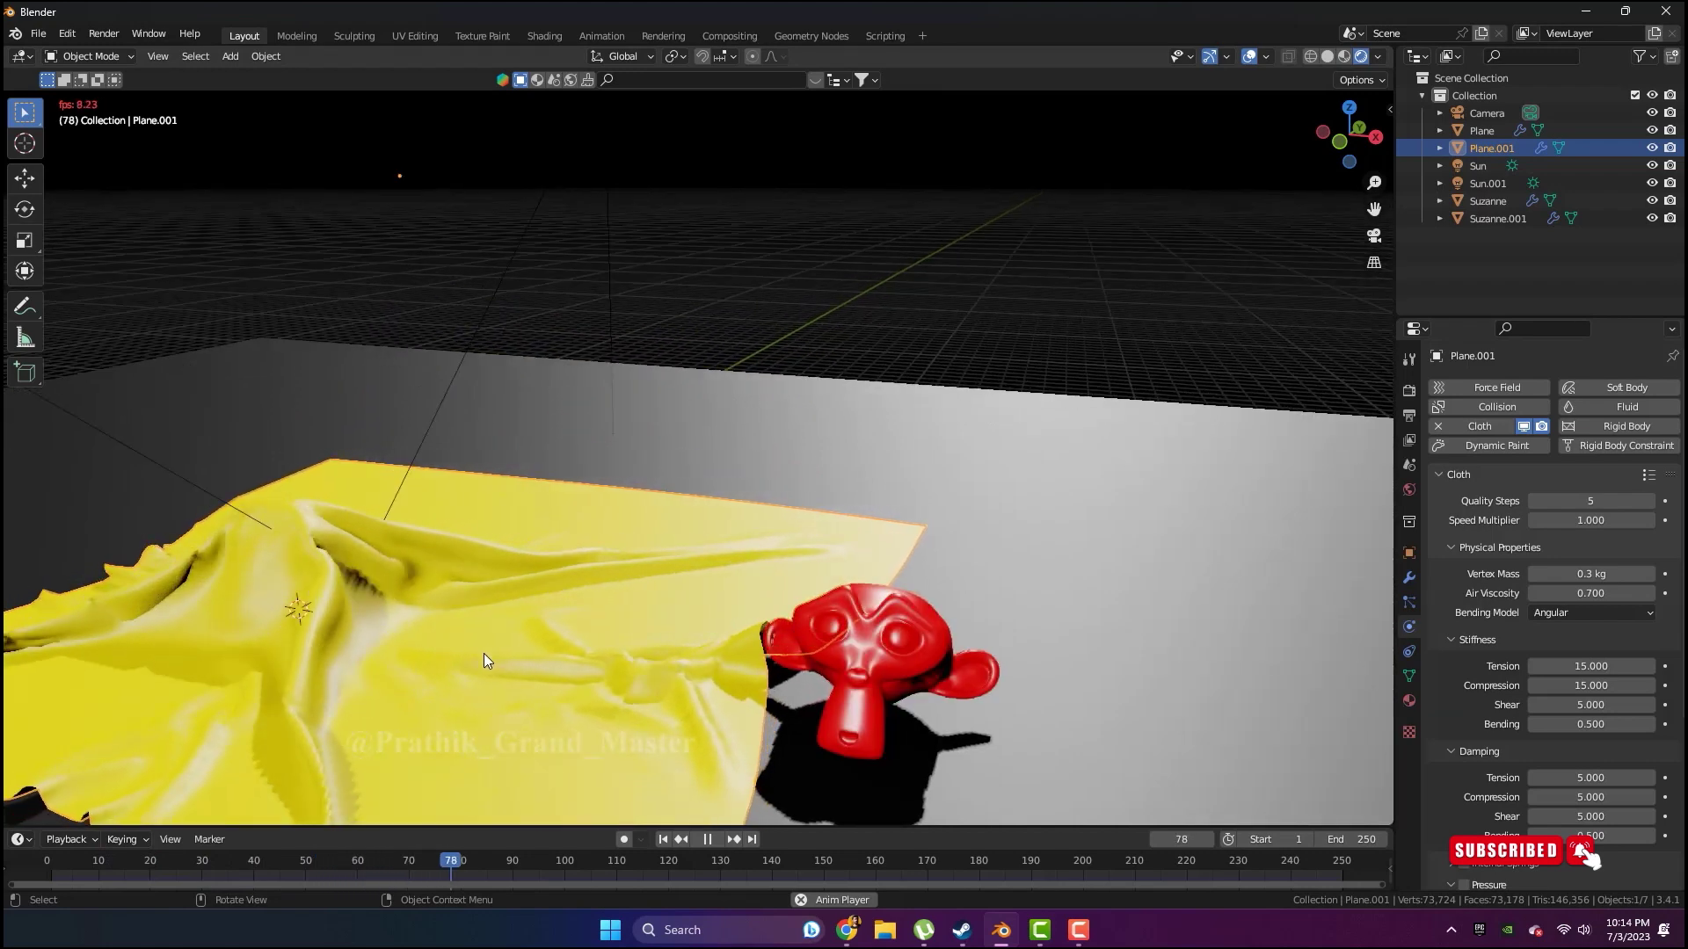
key(space)
Scrub back and orbit to inspect the drape from both sides, replaying it once more
drag(491, 846, 461, 870)
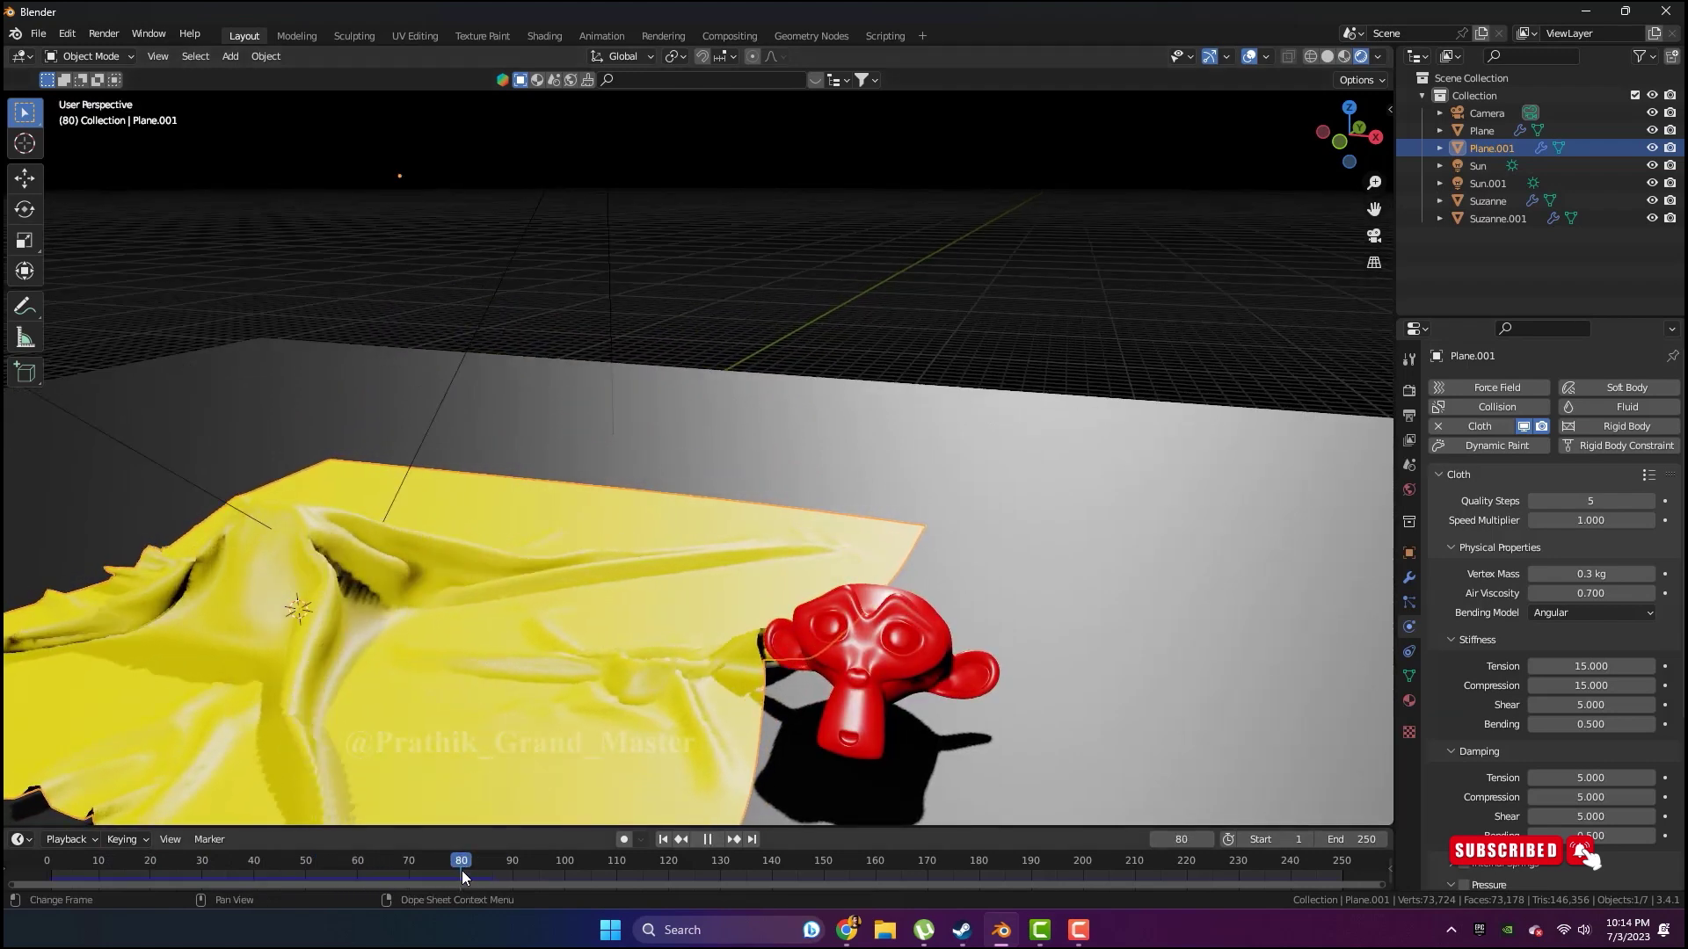
mouse_move(470, 769)
middle_down()
mouse_move(803, 576)
mouse_move(626, 625)
mouse_move(1192, 622)
middle_up()
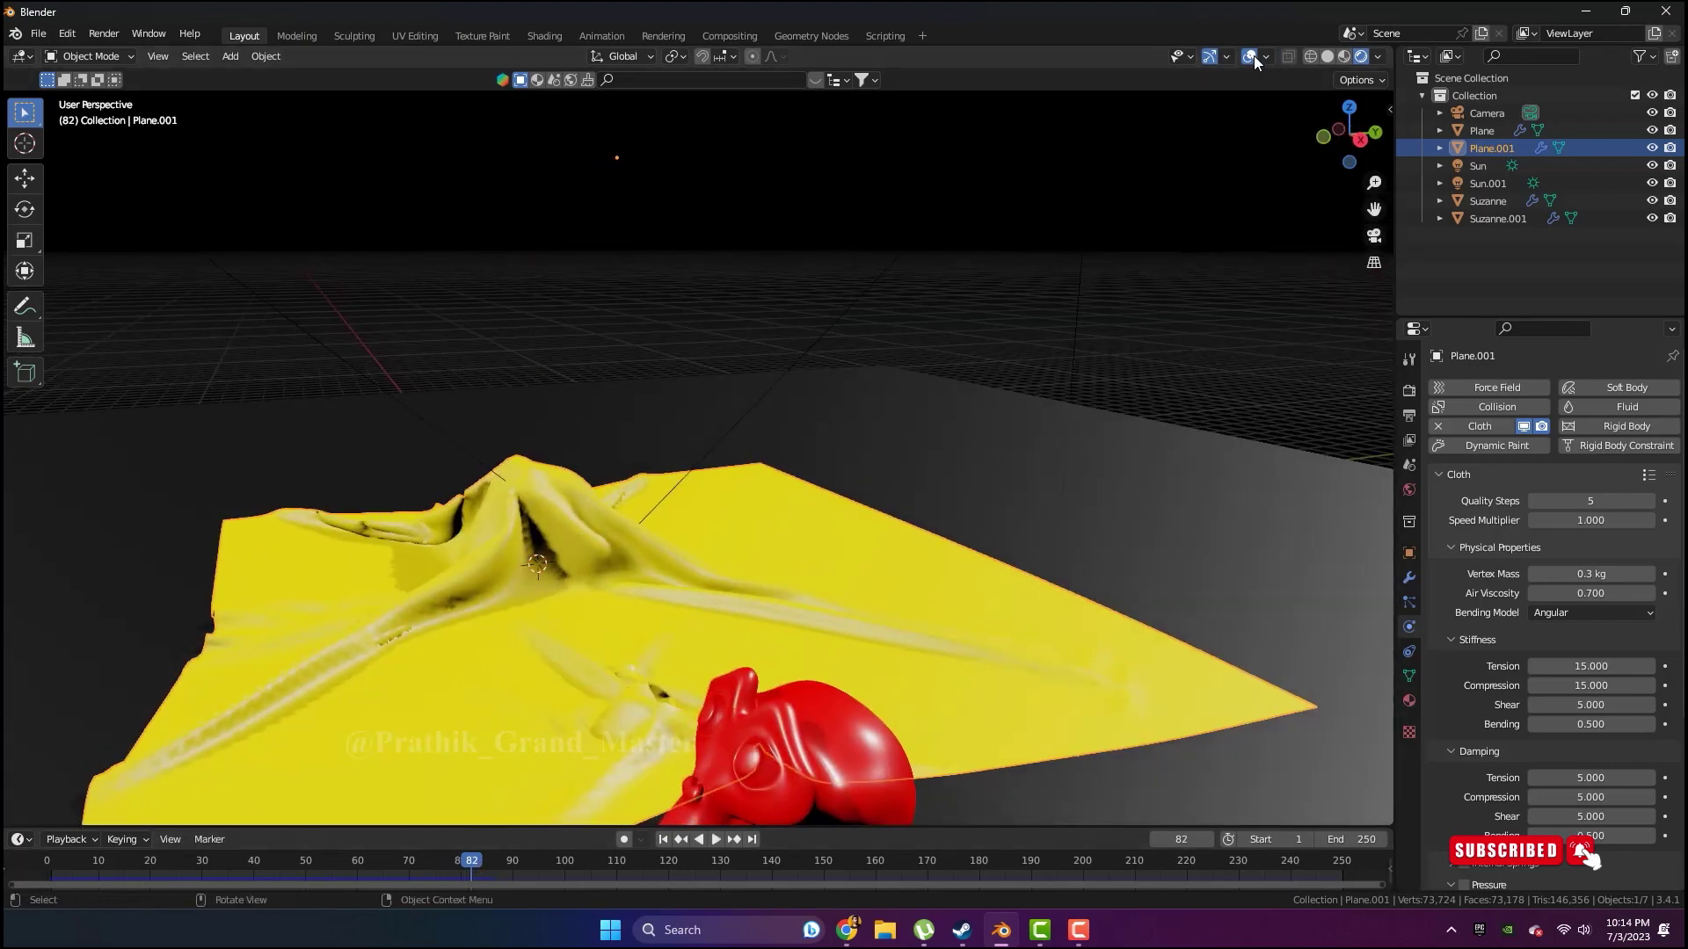
mouse_move(625, 508)
middle_down()
mouse_move(941, 512)
mouse_move(789, 521)
mouse_move(742, 566)
mouse_move(848, 573)
mouse_move(817, 555)
middle_up()
drag(459, 860, 258, 863)
key(space)
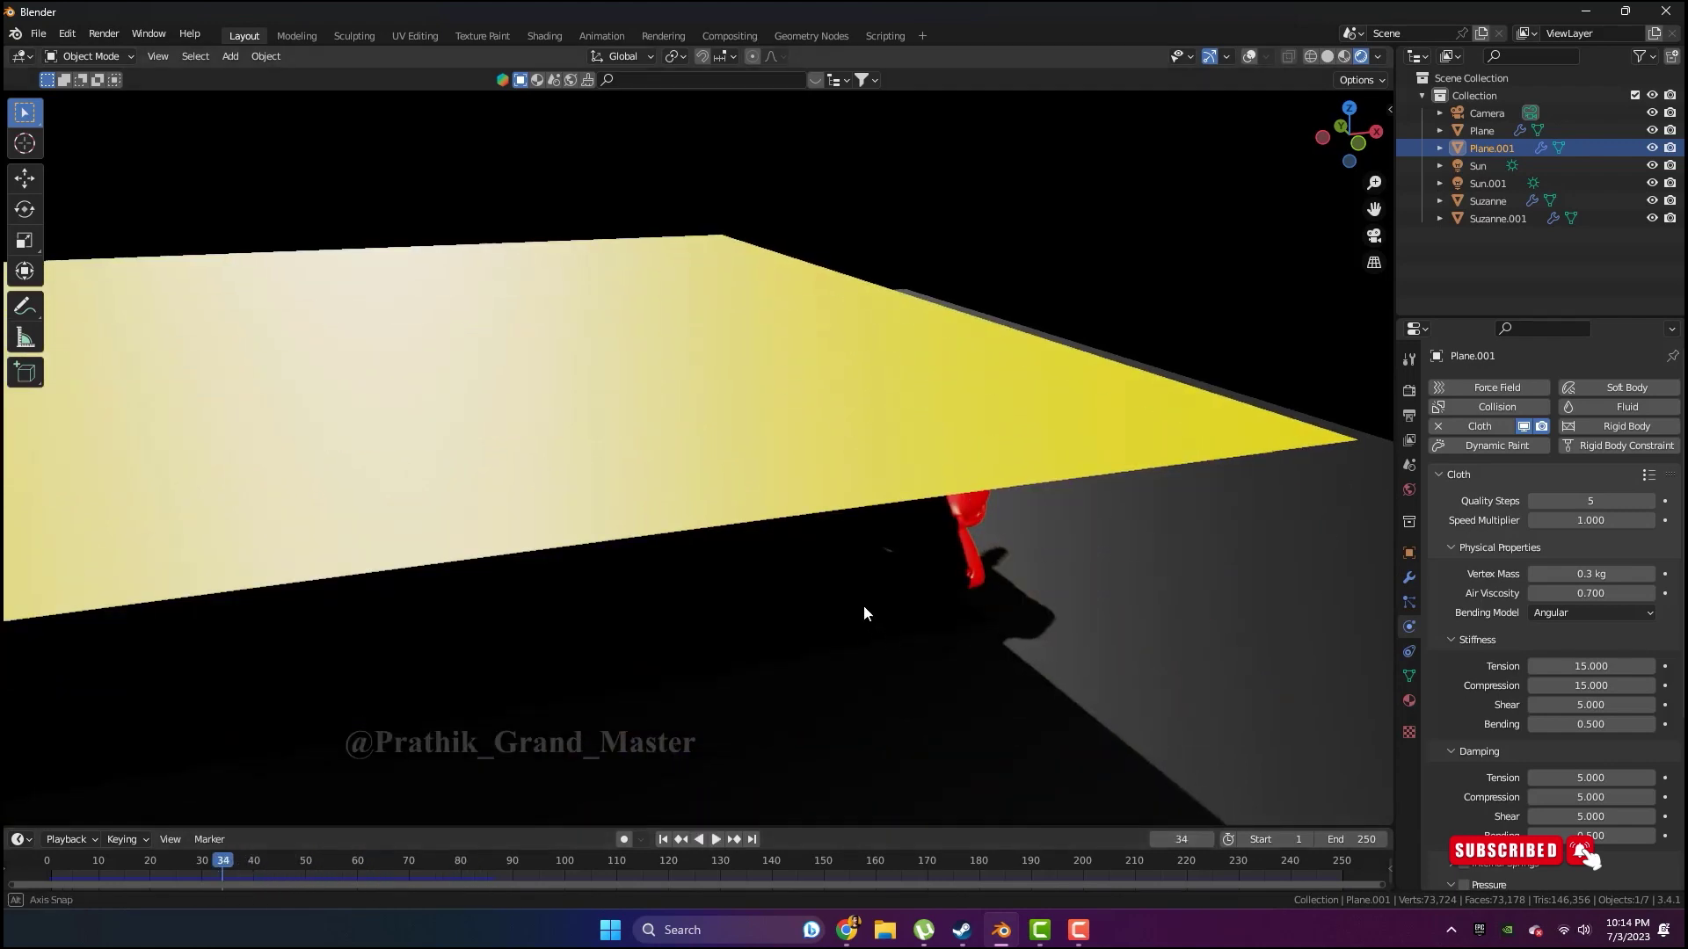
key(space)
click(958, 562)
Move the second Suzanne along X and switch to solid shading with overlays on
key(g)
key(x)
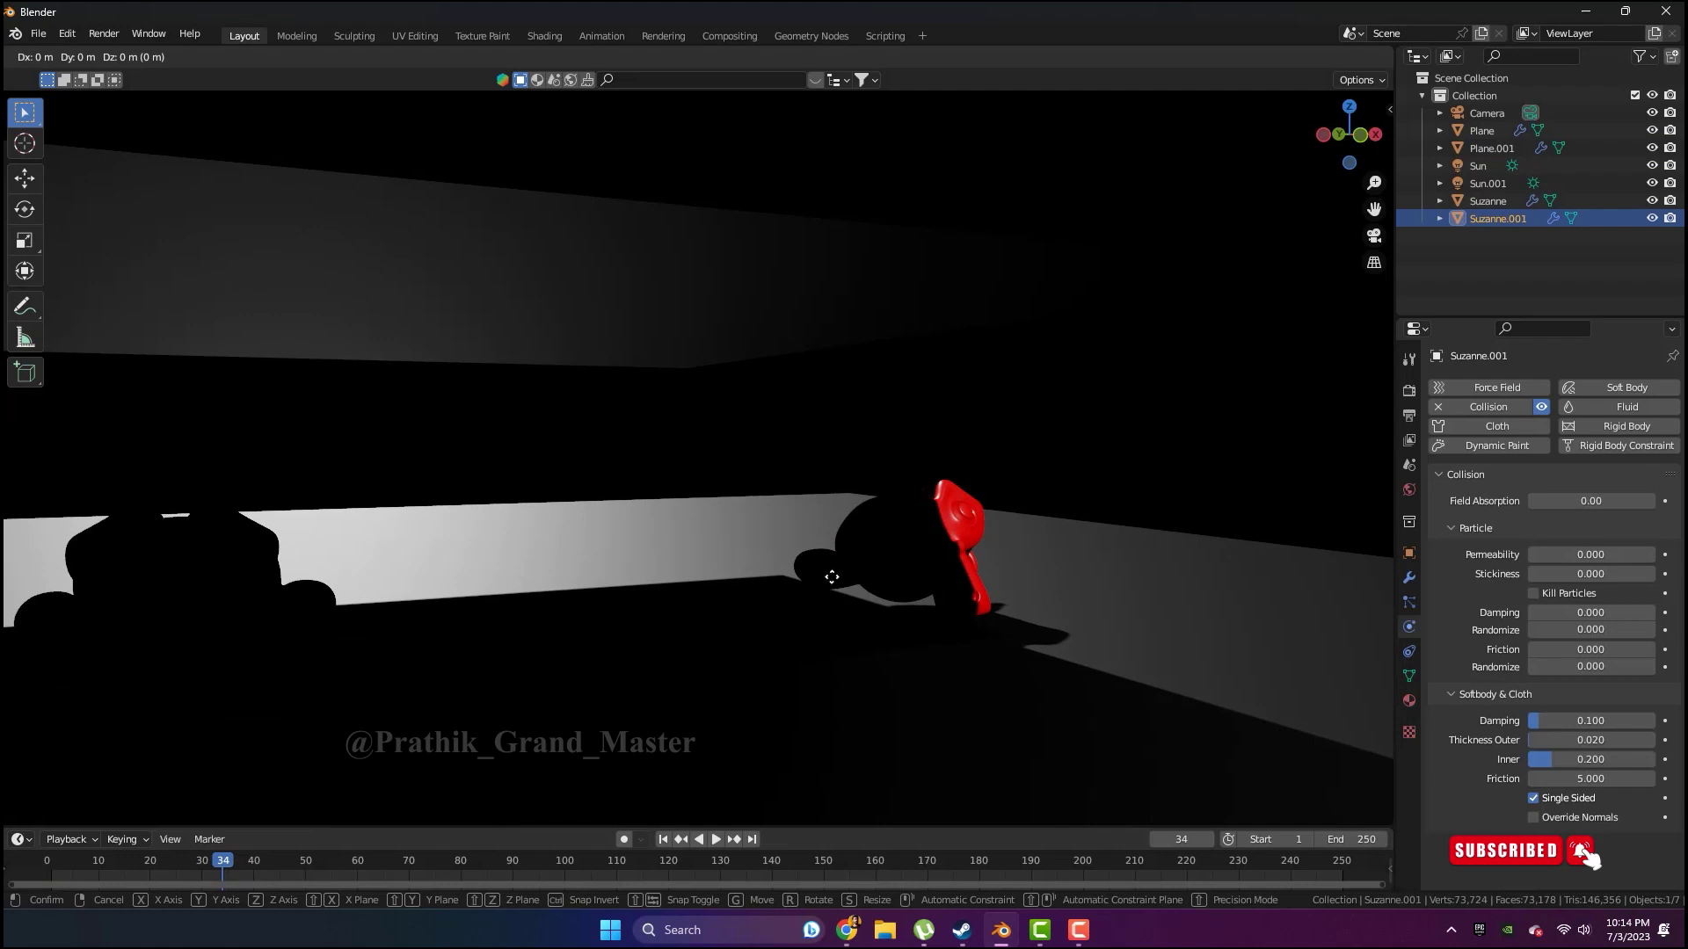
click(726, 615)
click(1327, 56)
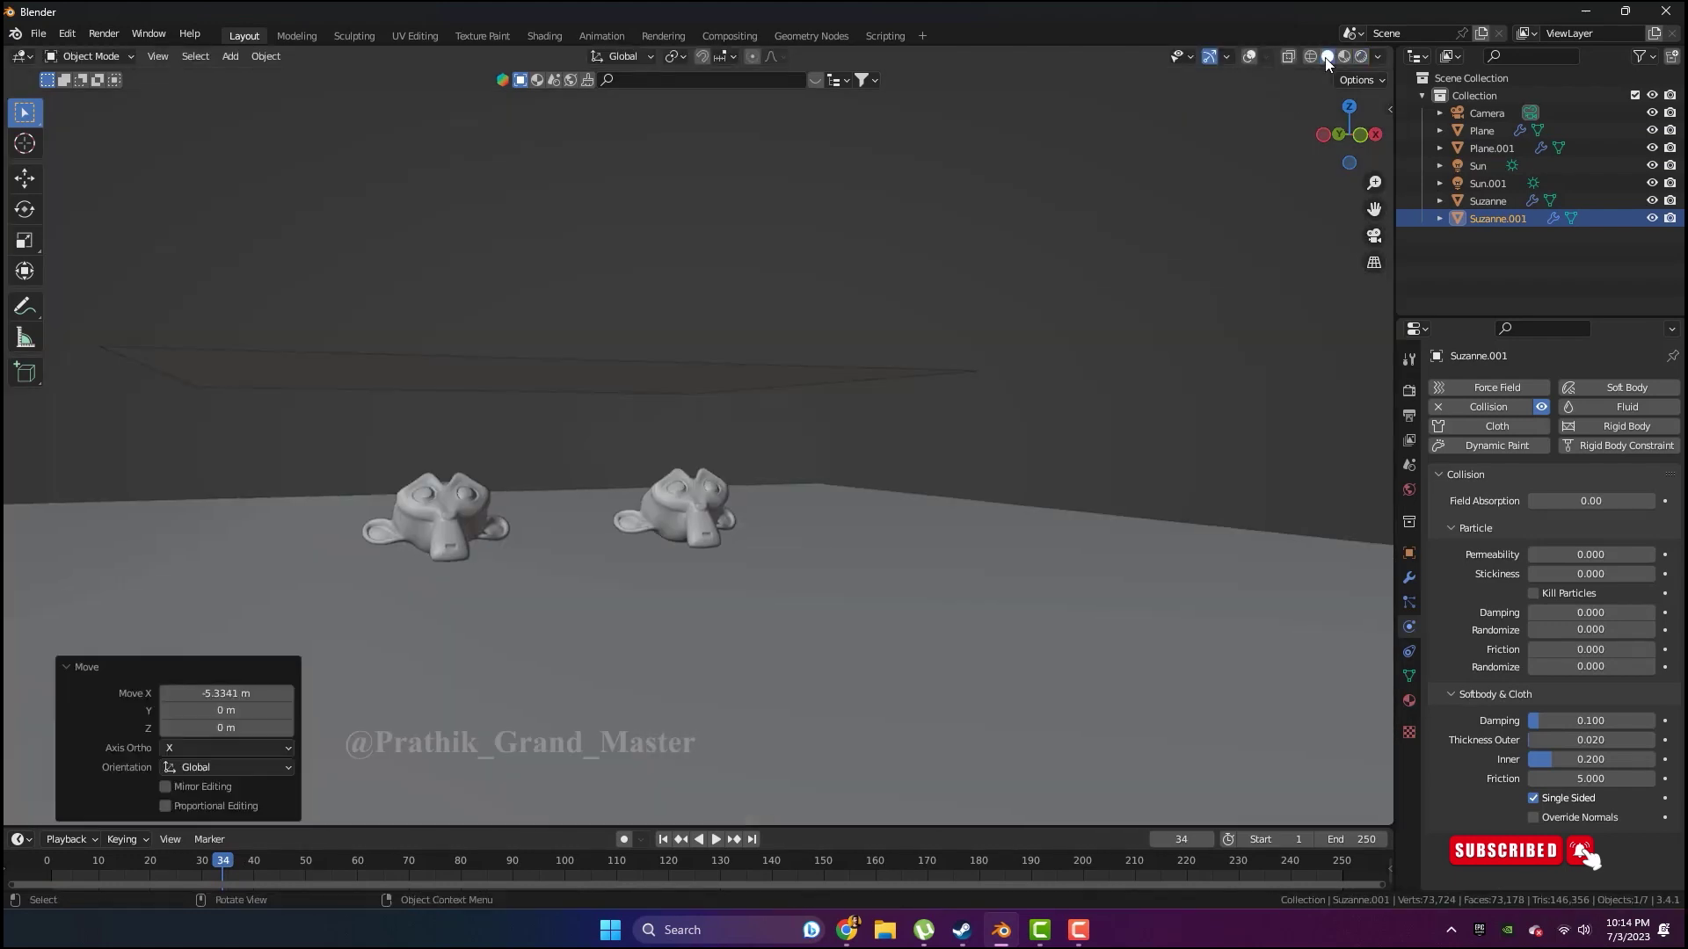
middle_drag(1142, 140, 1048, 198)
click(1249, 56)
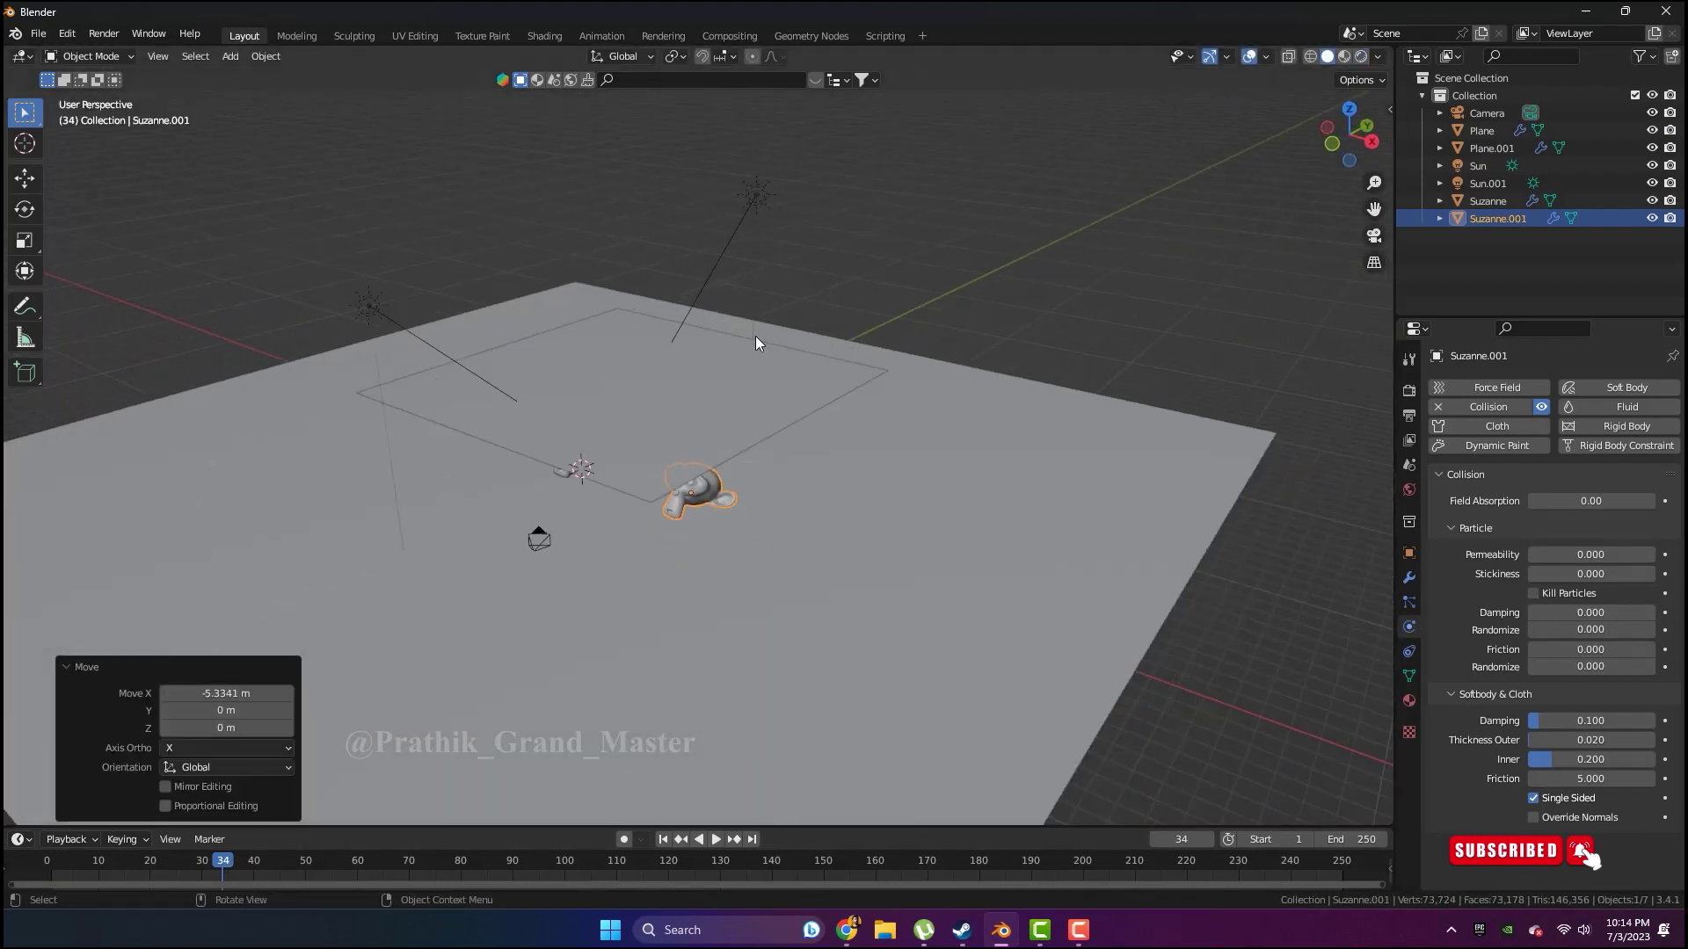
alt+middle_drag(944, 313, 518, 259)
Duplicate the existing sun light into Sun.002 and rotate it toward the heads
click(514, 243)
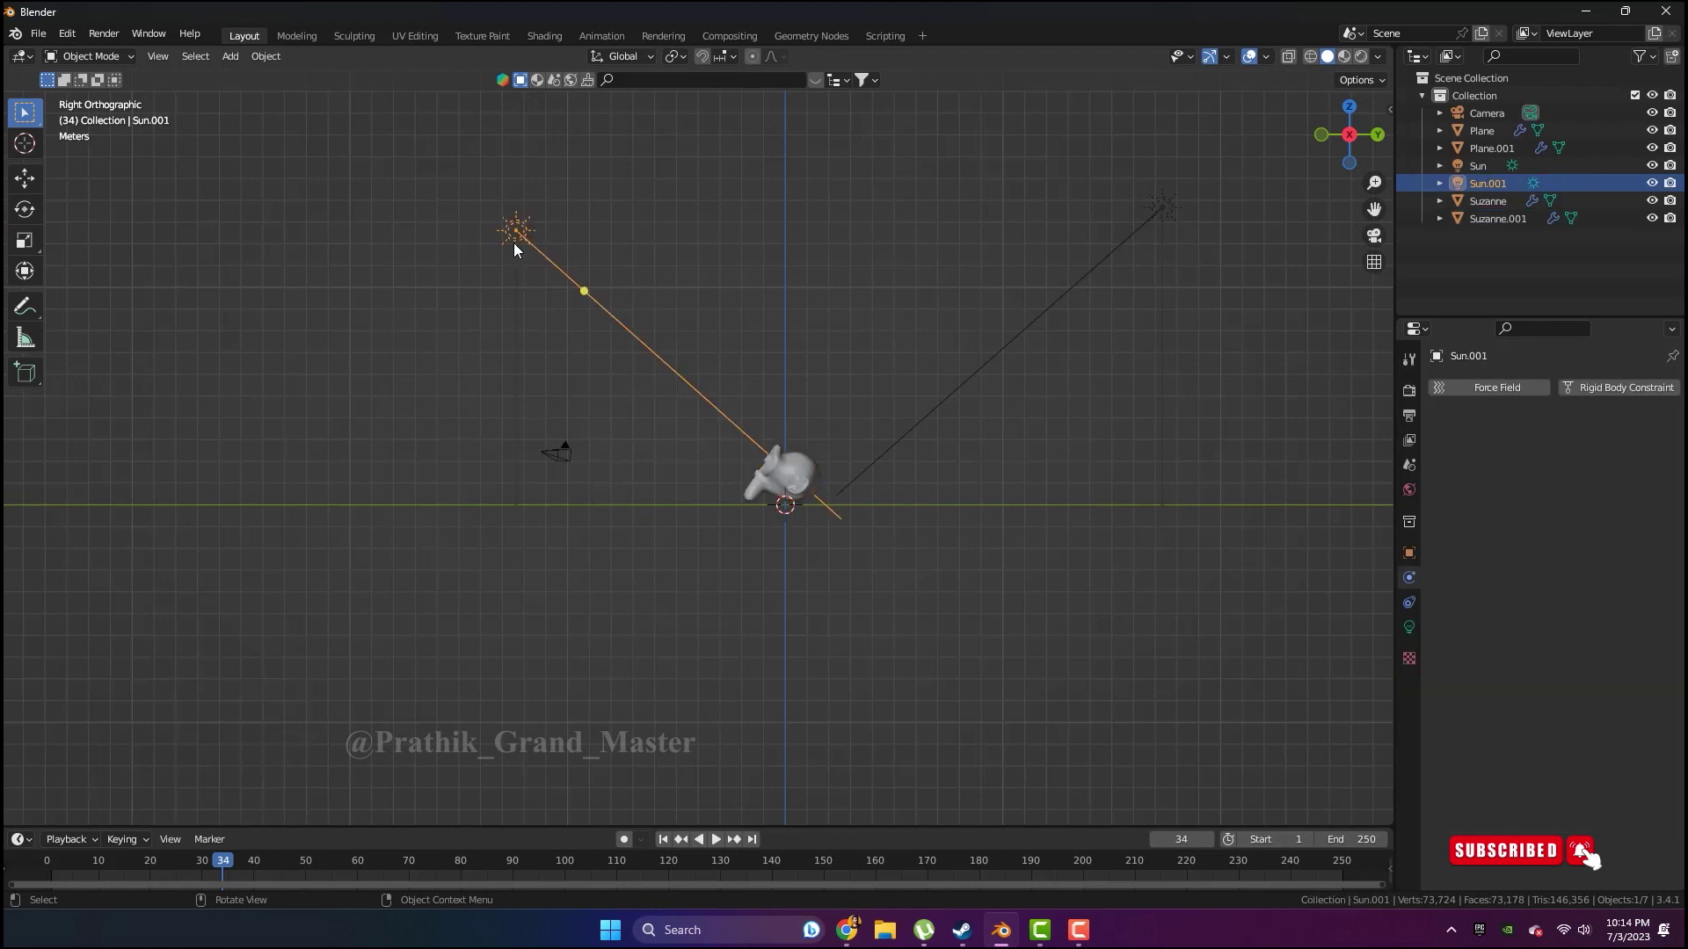
key(shift+d)
click(581, 485)
key(r)
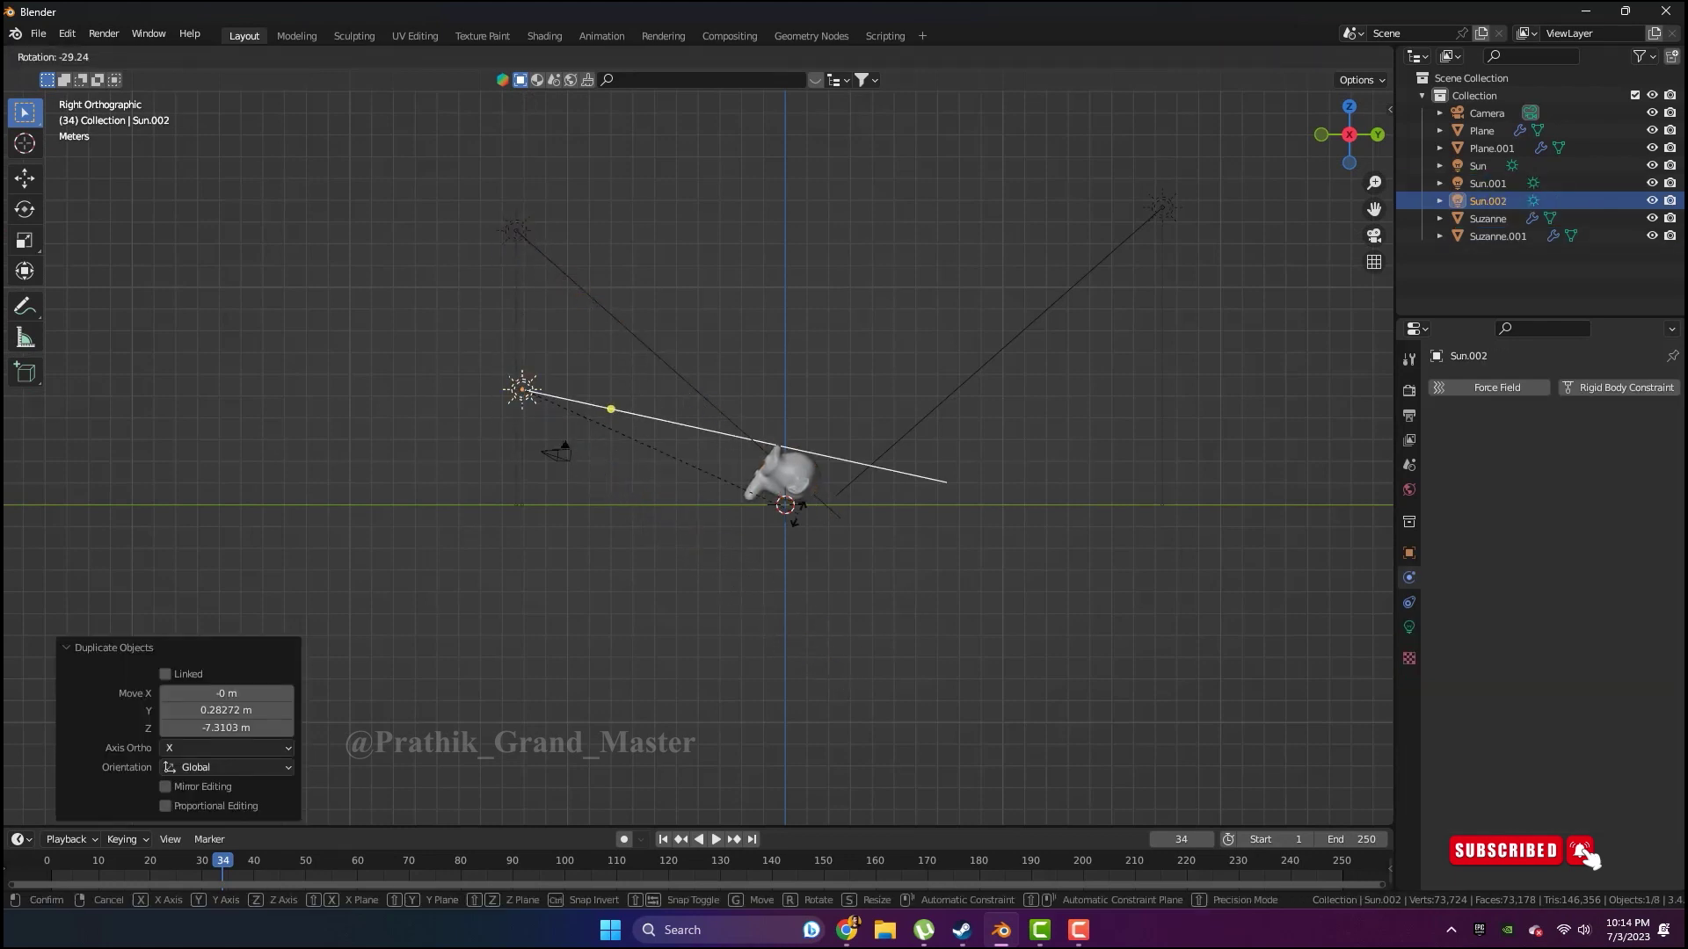
click(870, 506)
middle_drag(870, 505, 905, 555)
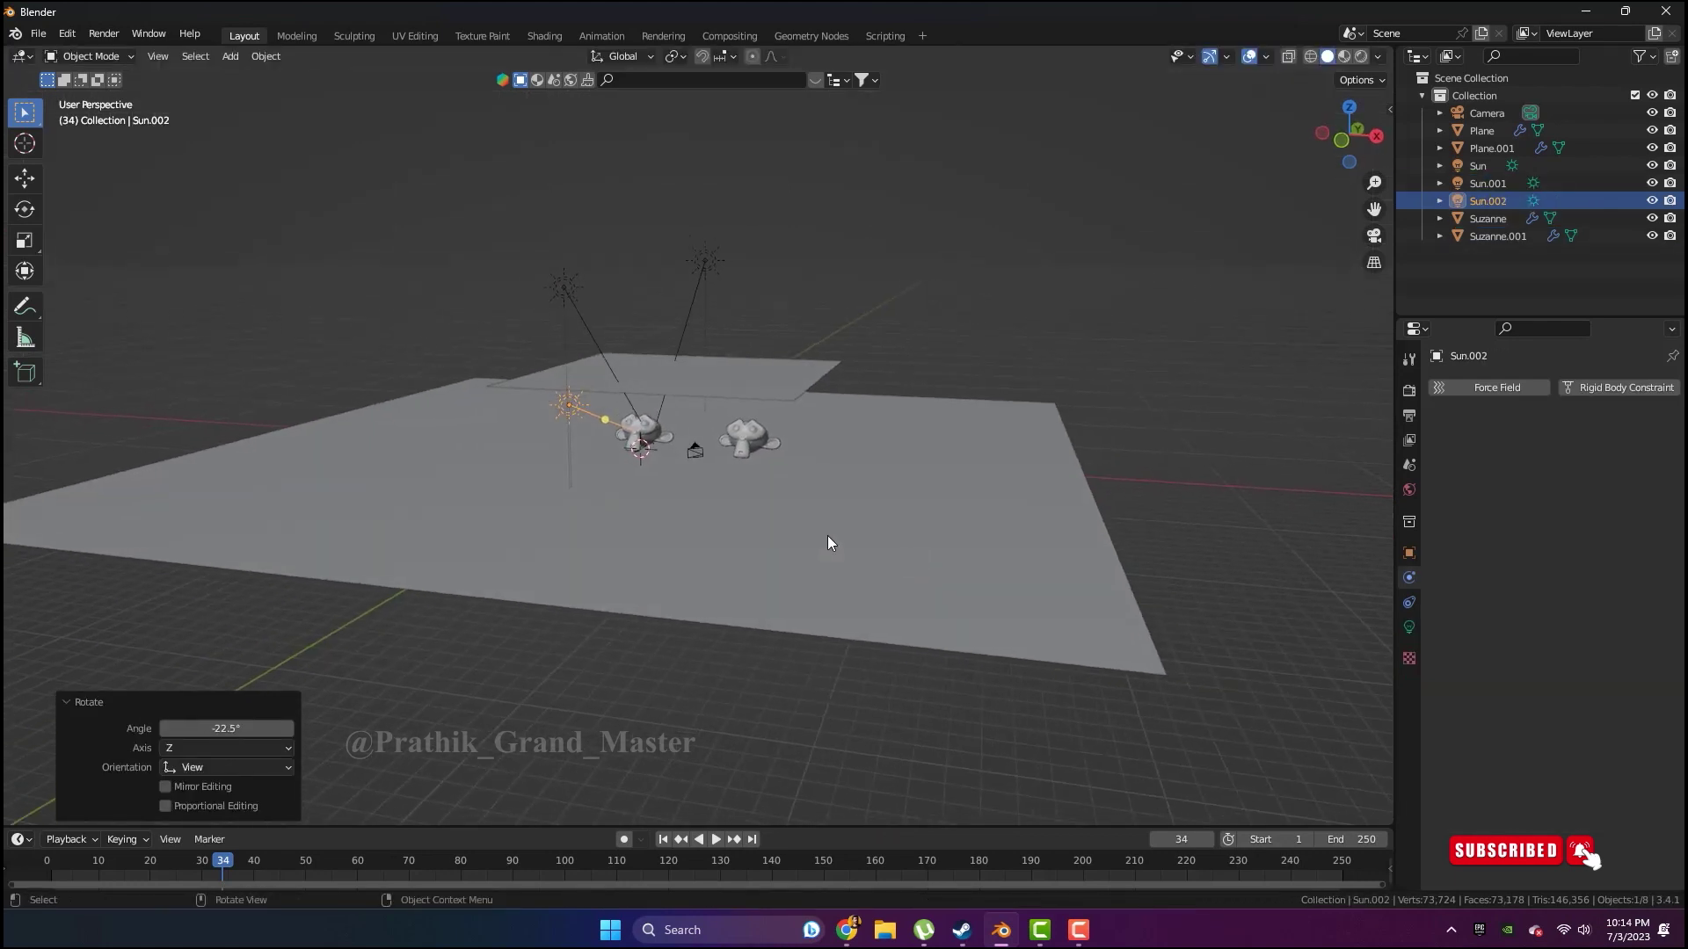
key(KP_1)
key(r)
click(593, 497)
Shift Sun.002 along X and refine its angle toward the heads from front and side views
key(g)
key(x)
click(473, 492)
key(r)
click(752, 578)
key(r)
click(489, 520)
mouse_move(490, 519)
middle_down()
mouse_move(596, 552)
mouse_move(556, 545)
middle_up()
key(r)
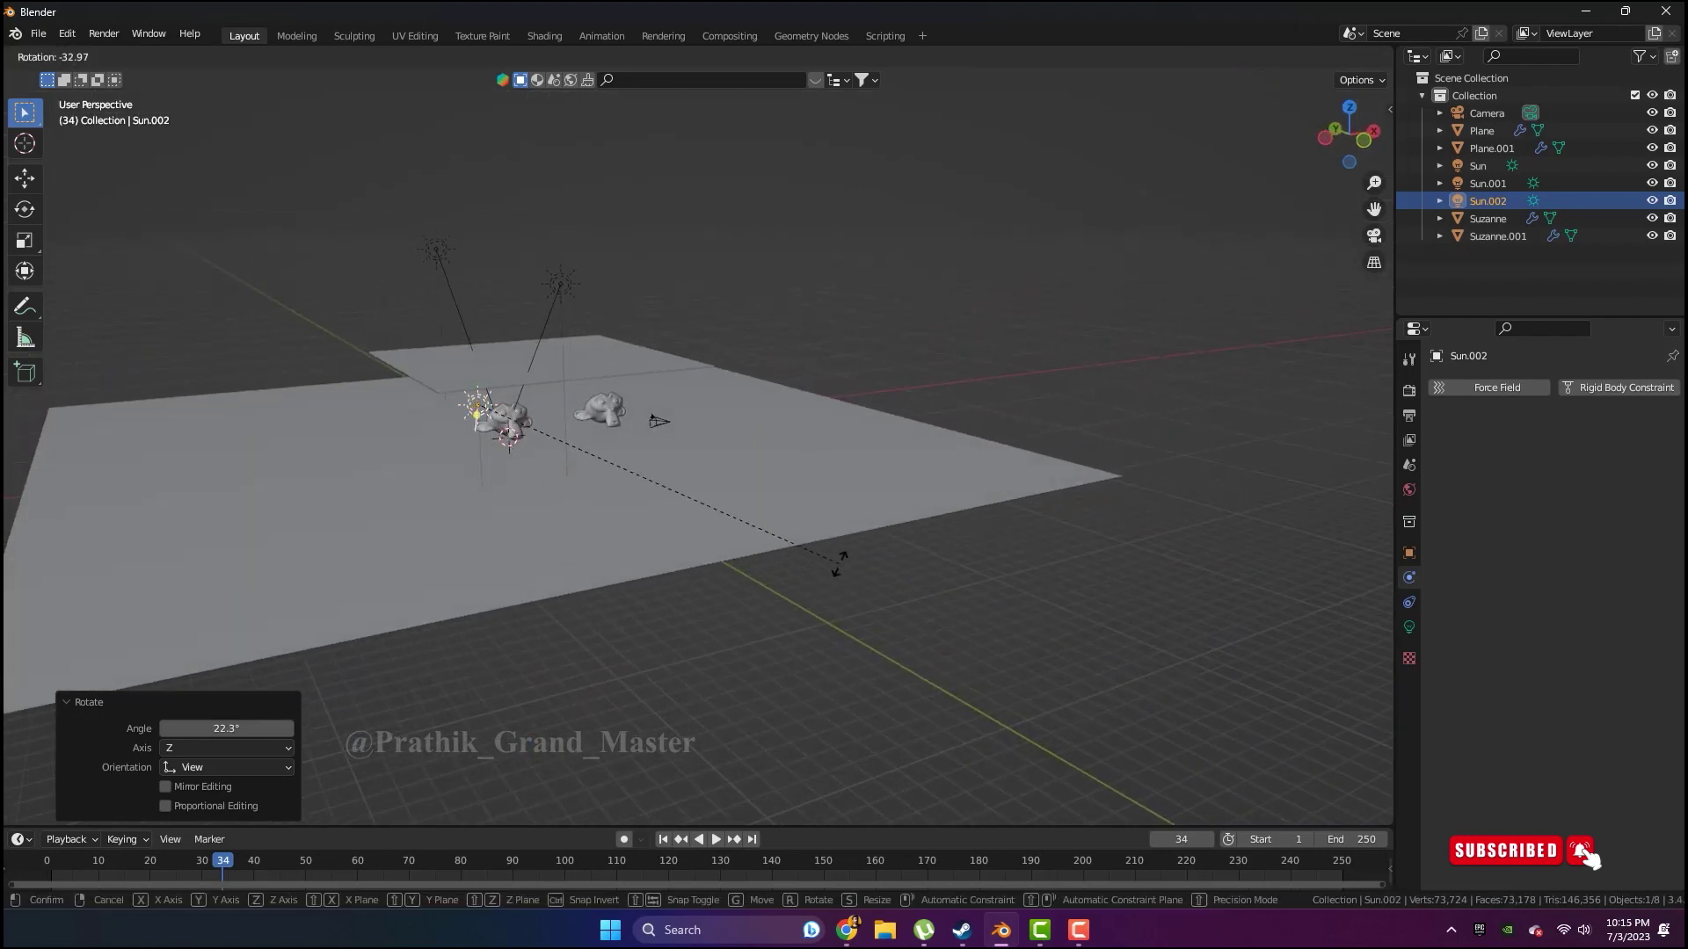
click(837, 567)
key(KP_3)
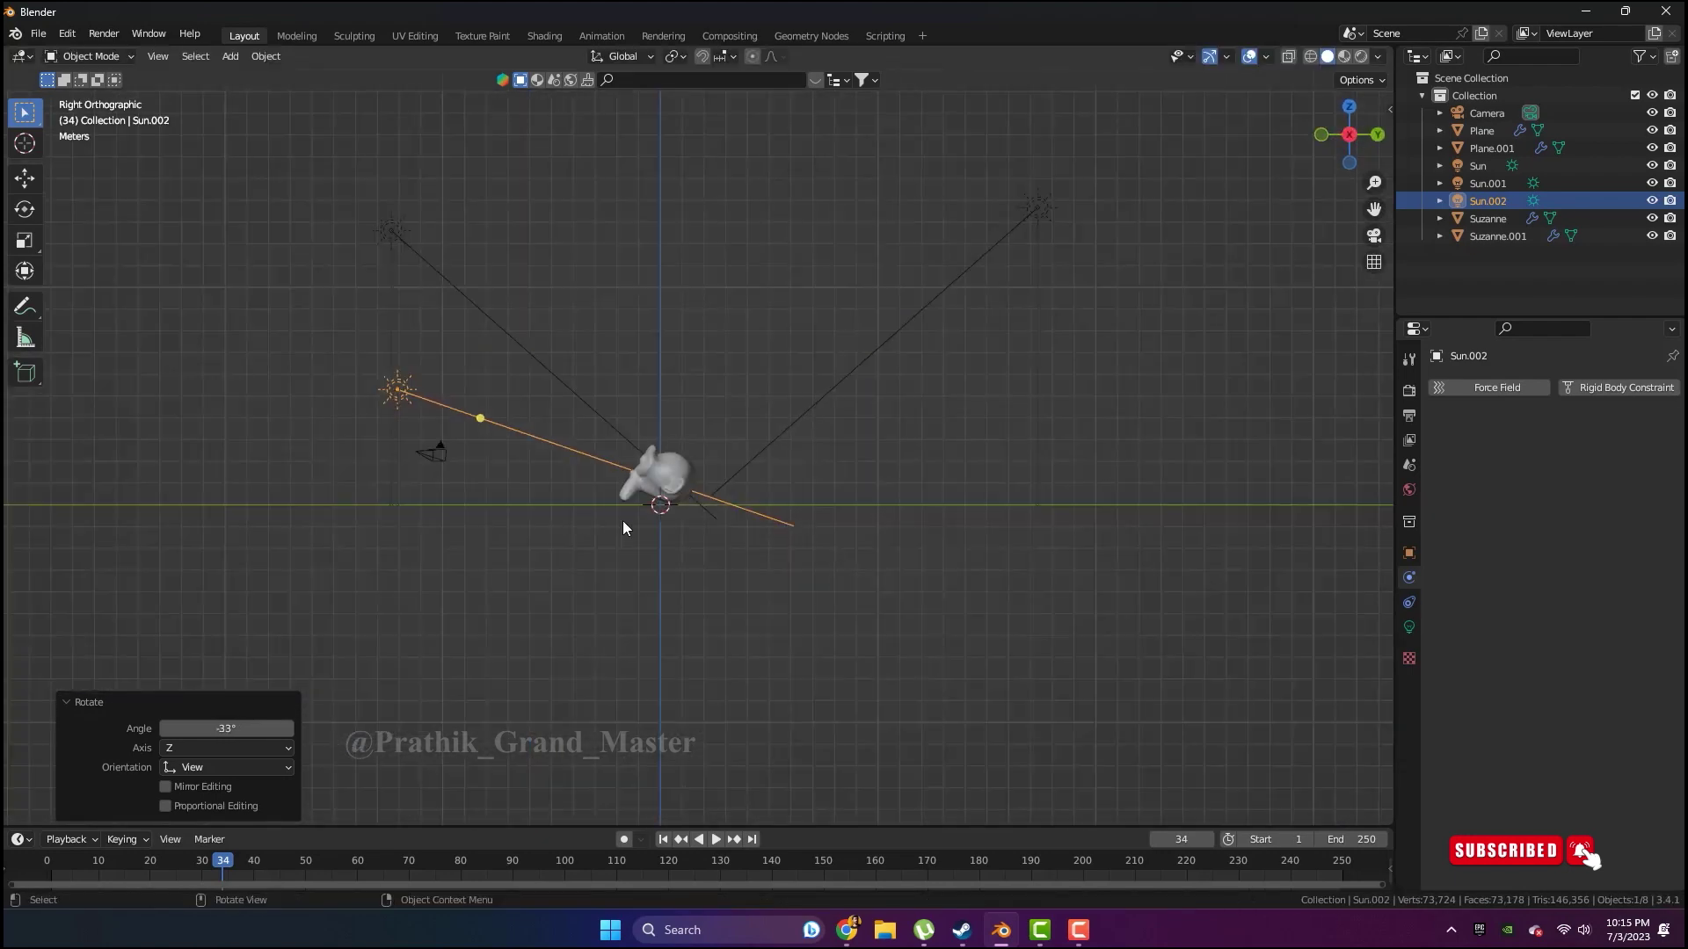
drag(489, 422, 856, 508)
key(KP_1)
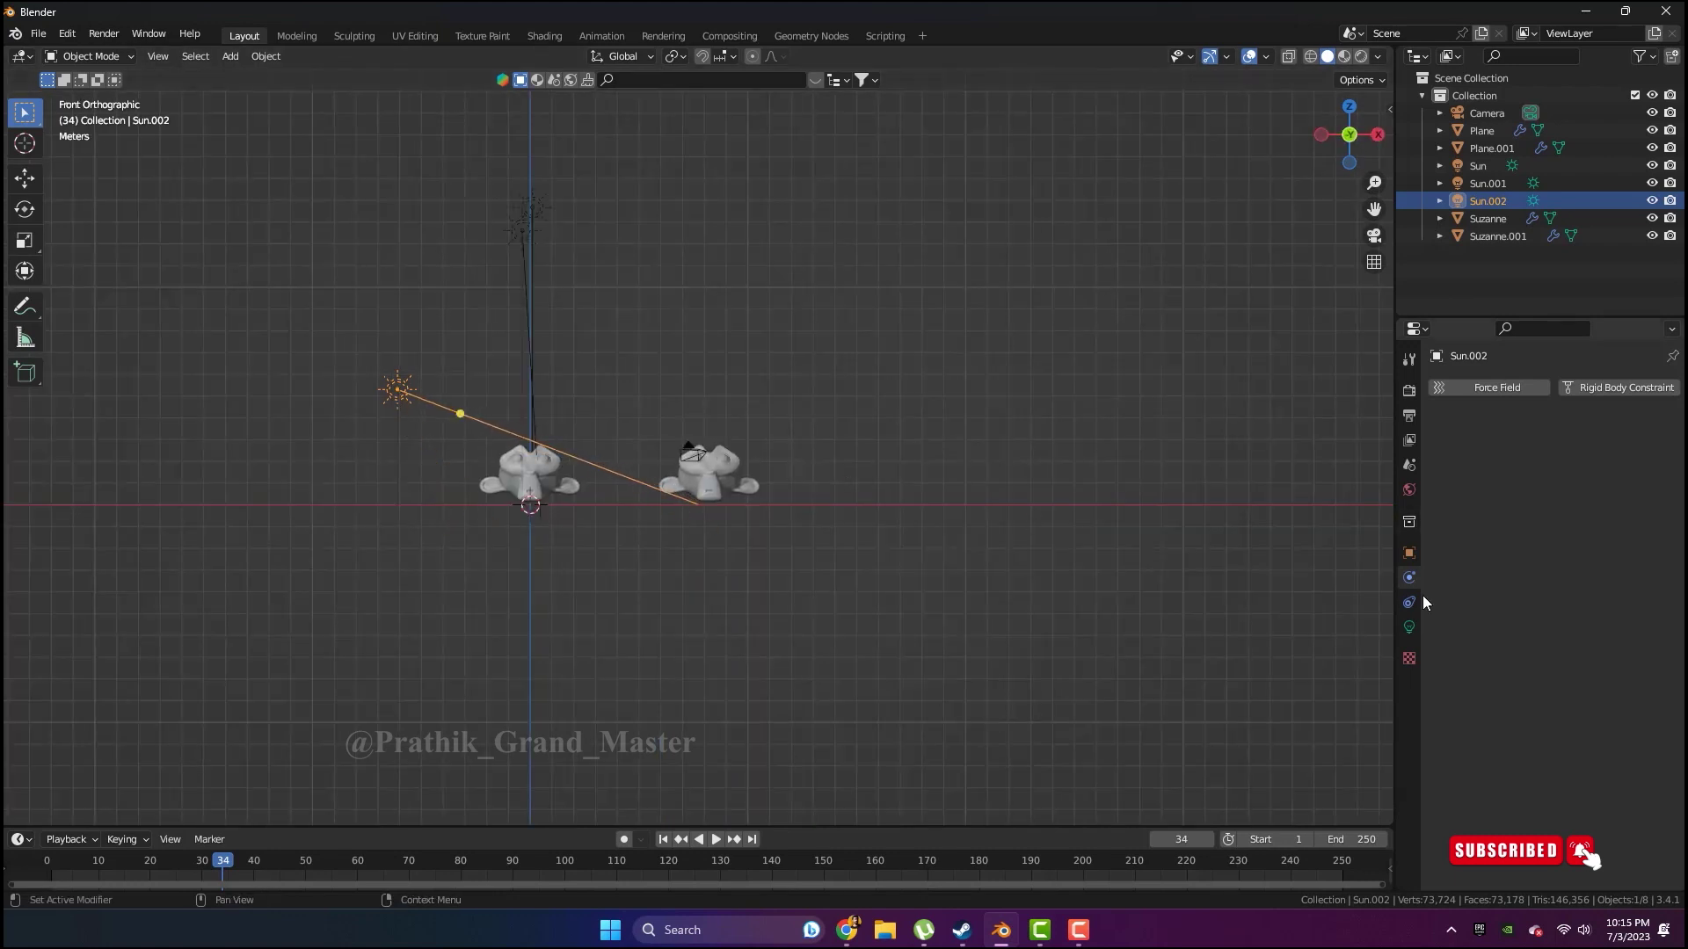
Set Sun.002's strength to 2 and view the scene in Rendered shading
click(1409, 627)
click(1591, 508)
text(2)
key(Return)
mouse_move(703, 474)
middle_down()
mouse_move(761, 472)
mouse_move(1280, 140)
middle_up()
click(1361, 55)
click(715, 459)
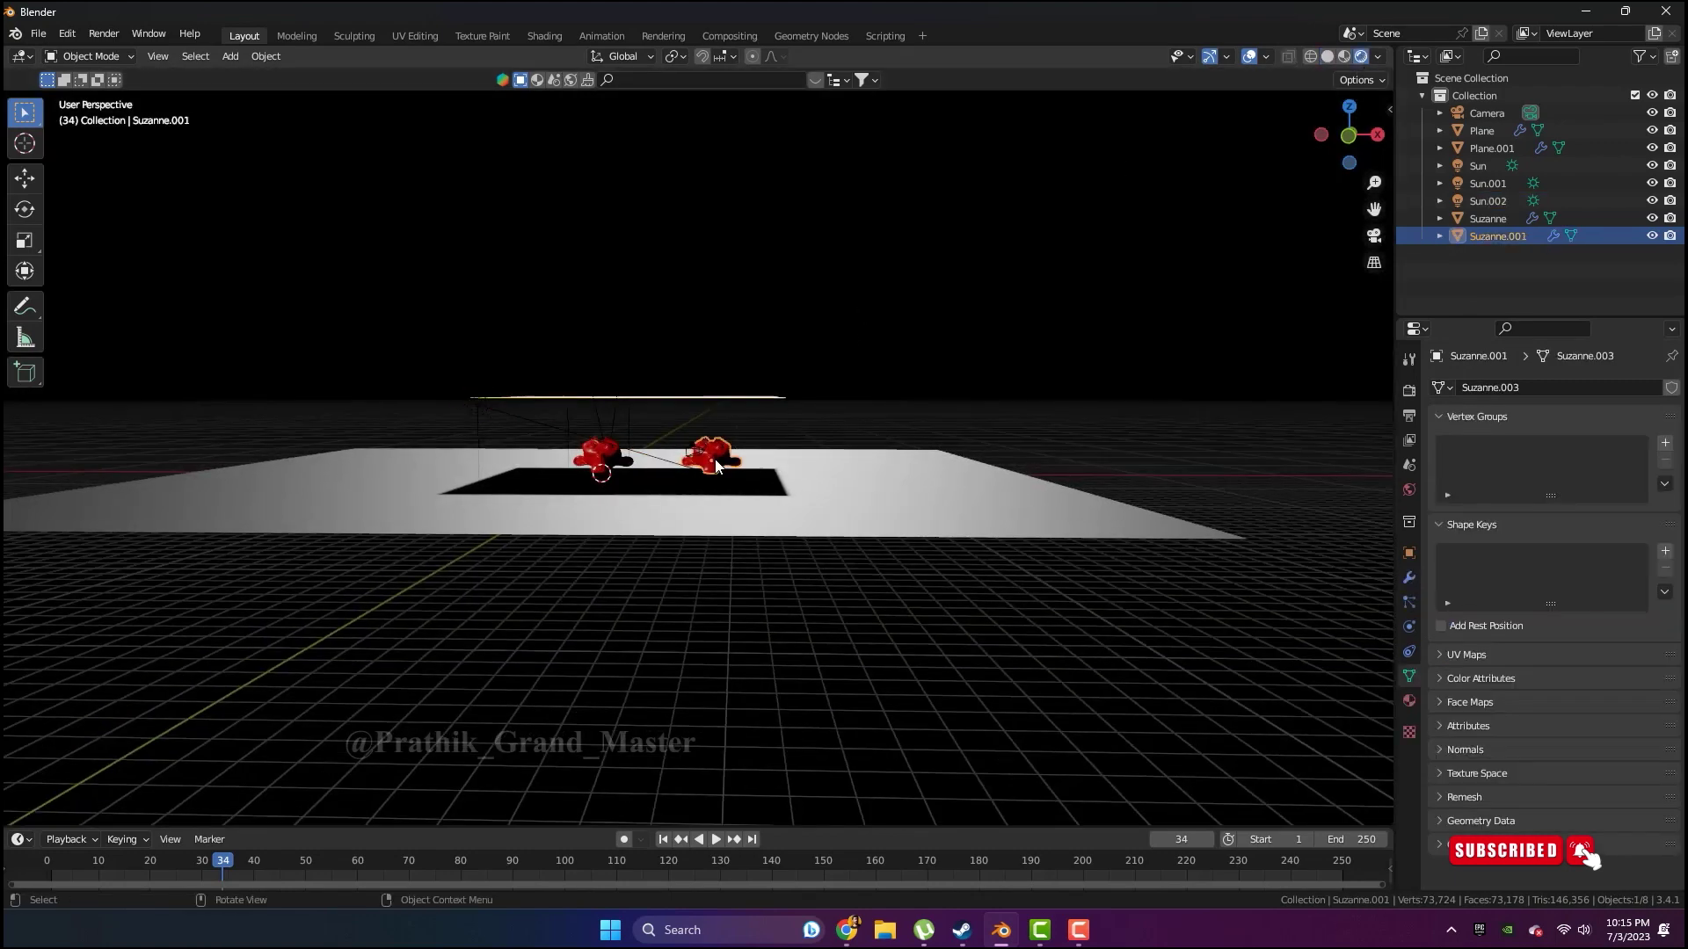
Frame the second Suzanne and replay the cloth simulation from the first frame
key(KP_Decimal)
scroll(740, 463, down, 5)
middle_drag(793, 471, 648, 581)
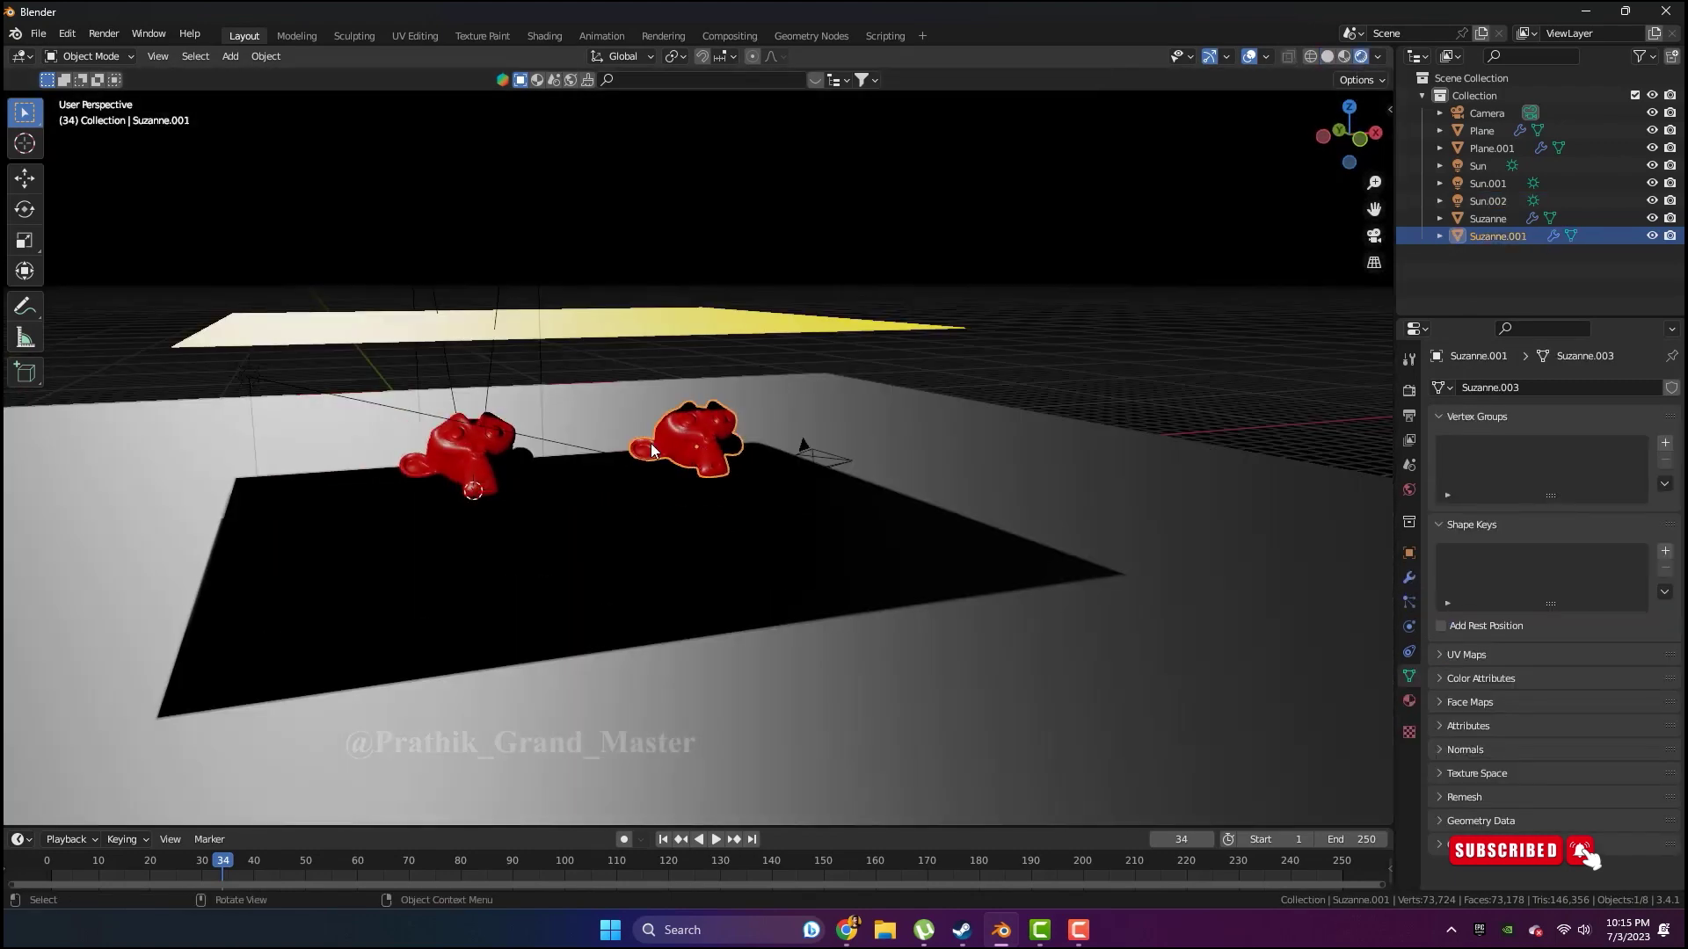
key(shift+Left)
middle_drag(631, 693, 706, 641)
key(space)
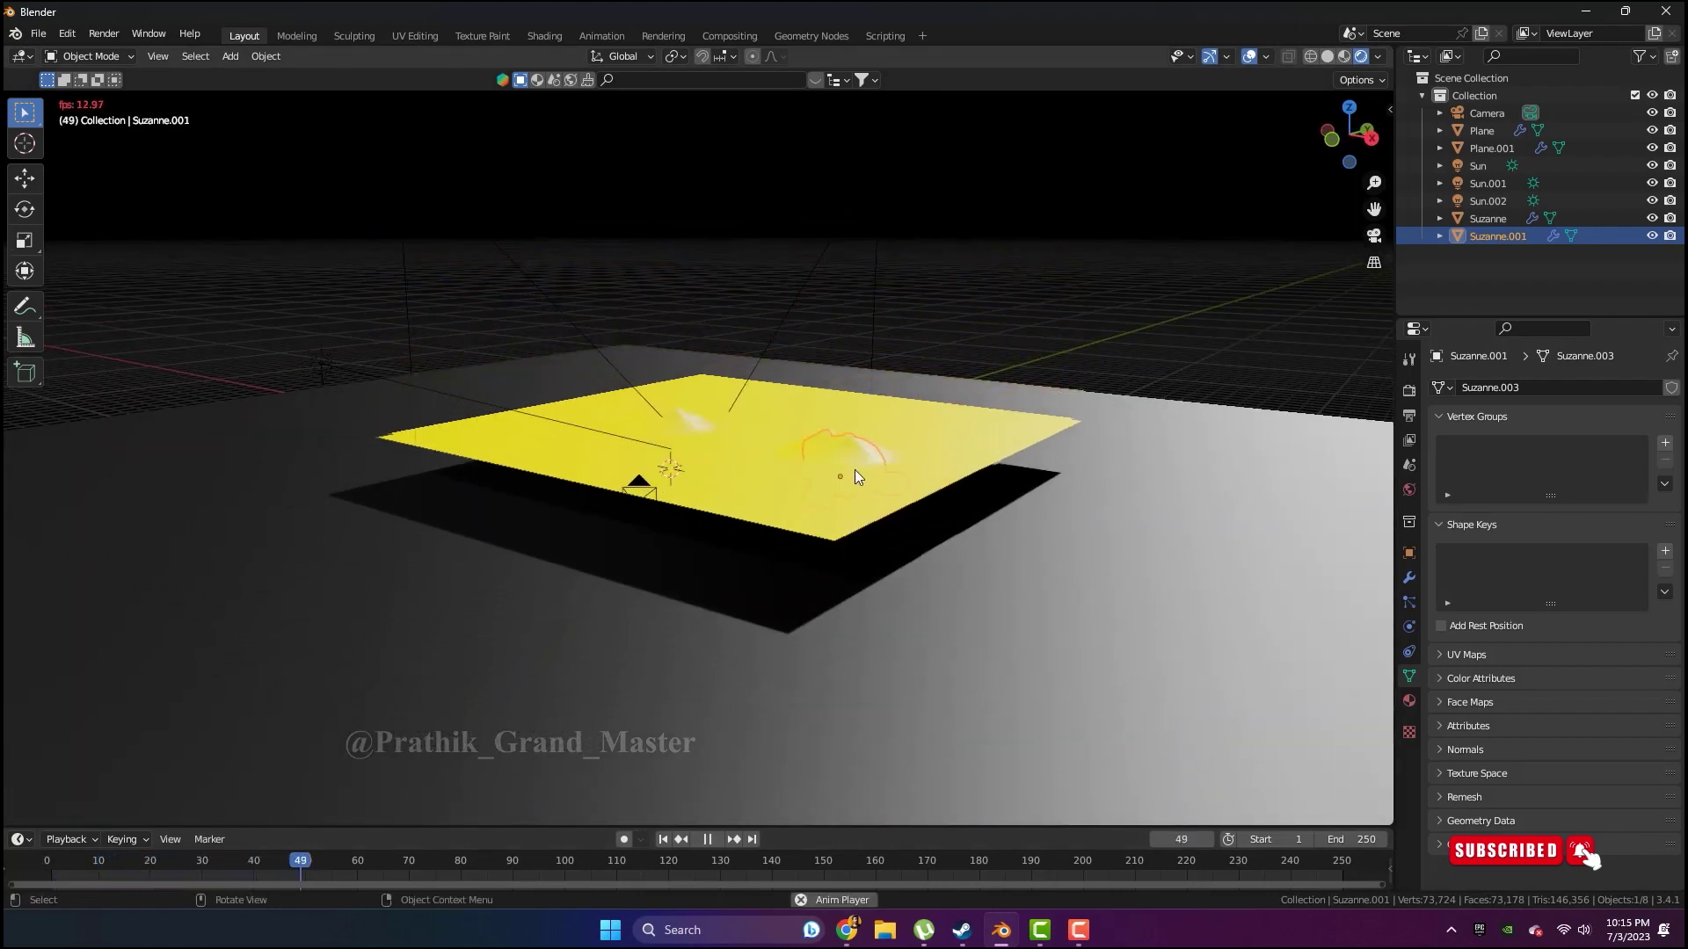
scroll(862, 446, up, 2)
key(space)
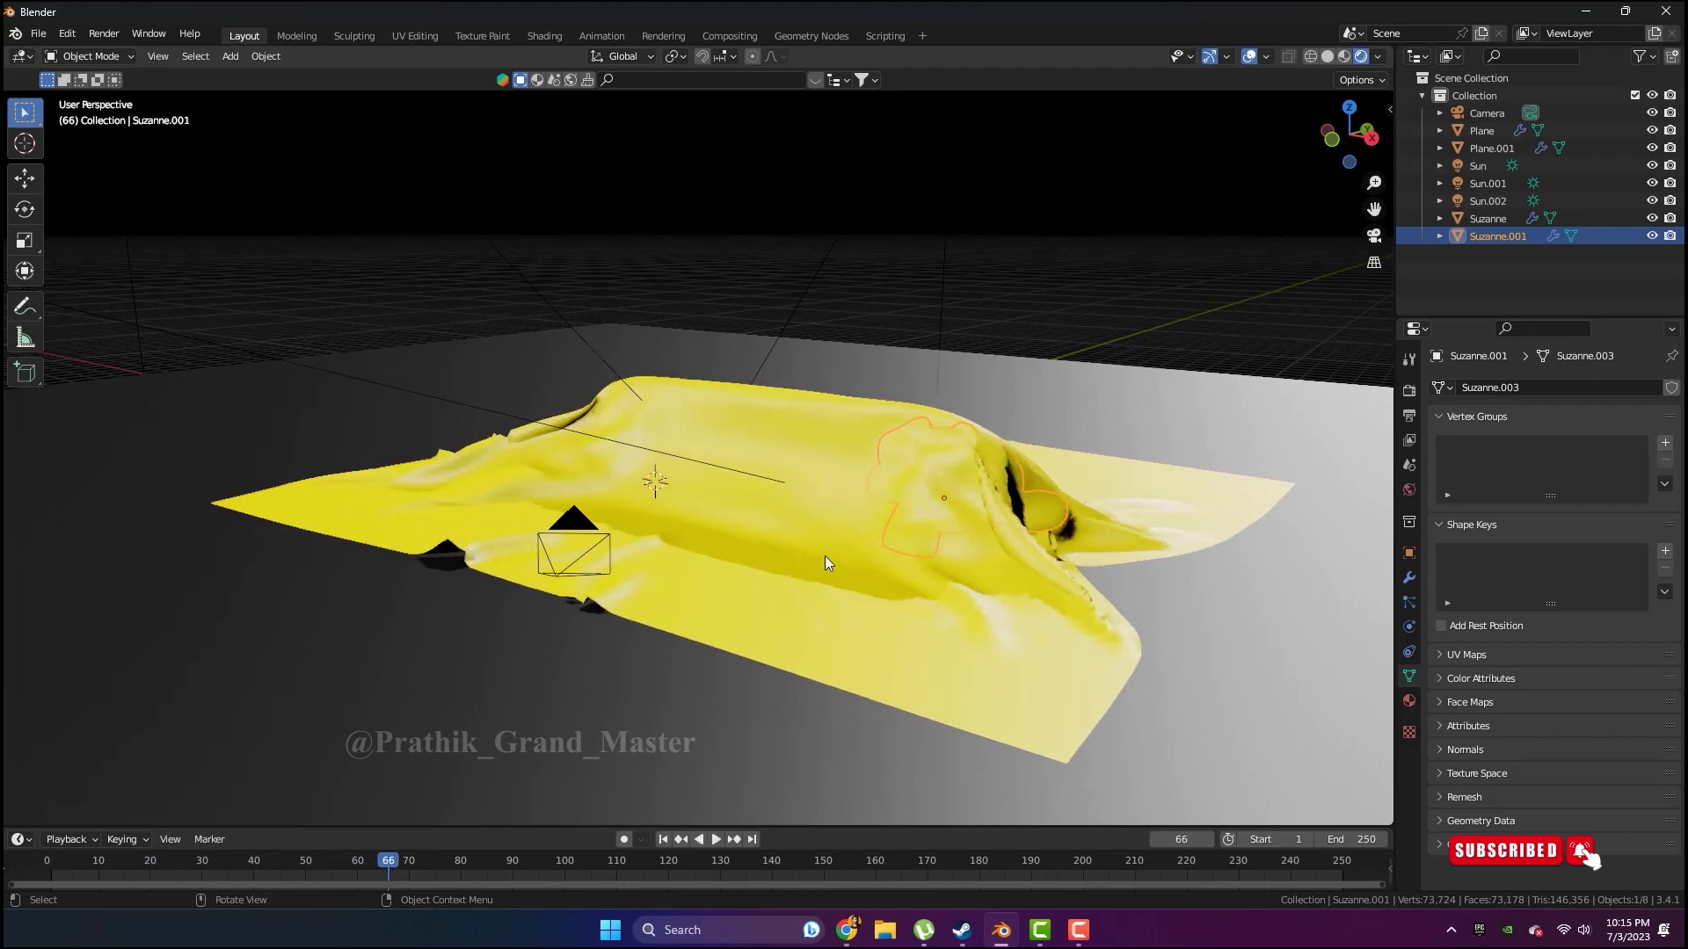
Set the cloth's Material.007 base colour to bright red, replay the drape, then scrub back to frame 42
click(825, 556)
click(1409, 701)
click(1600, 649)
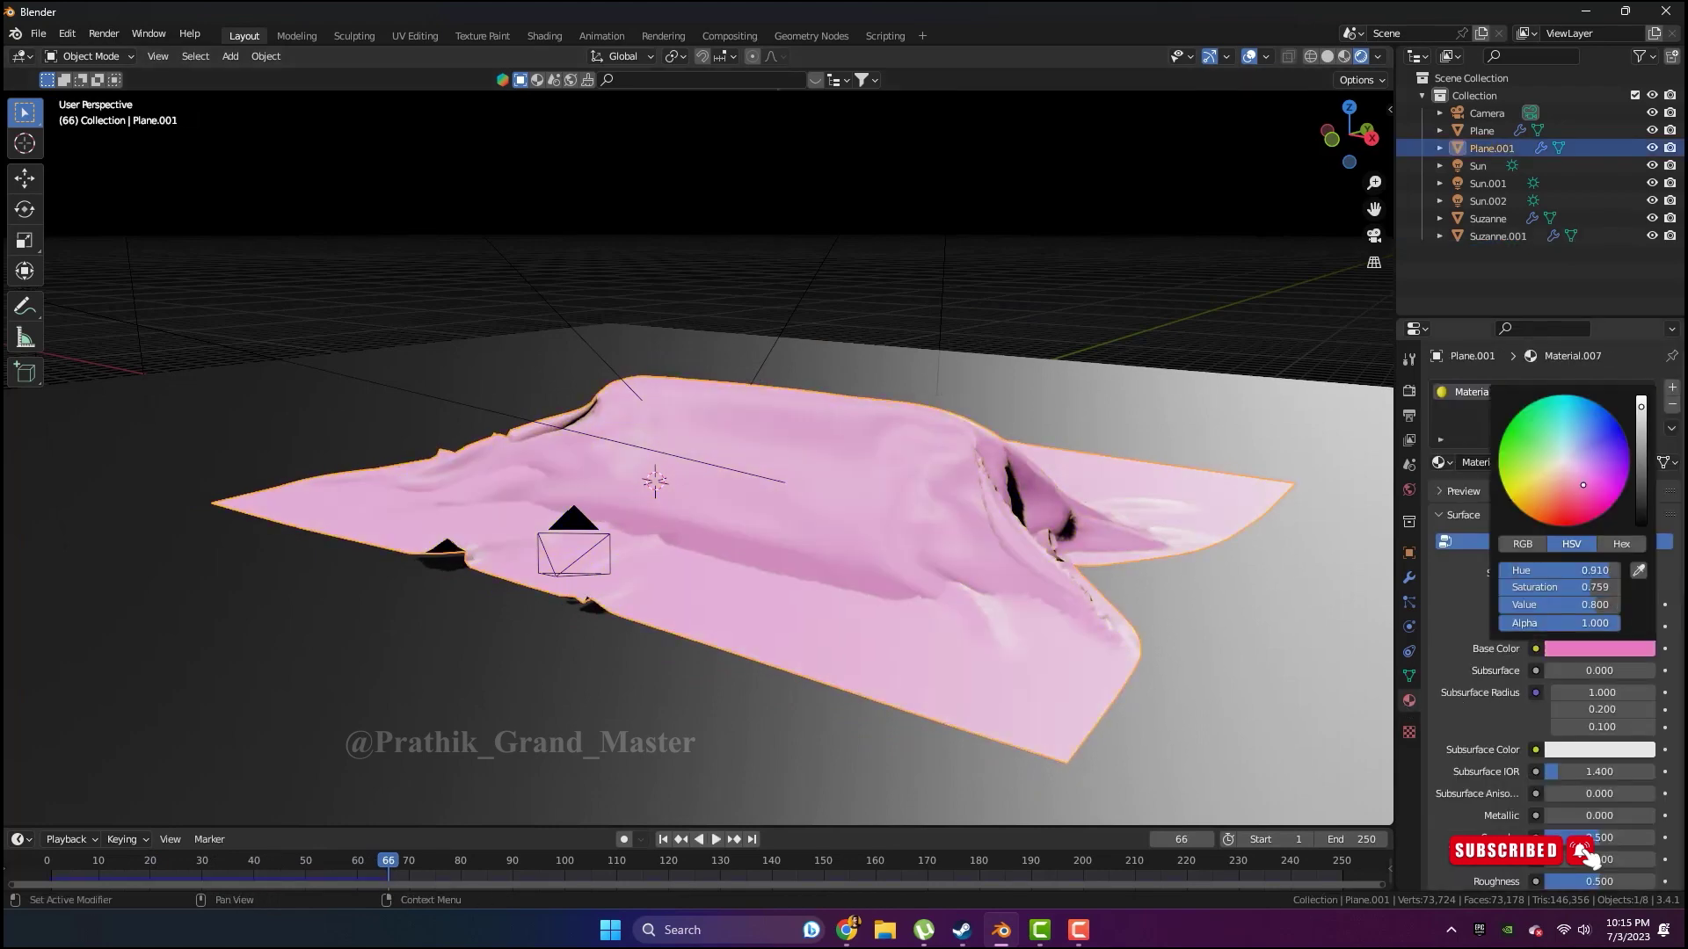
drag(1569, 501, 1575, 517)
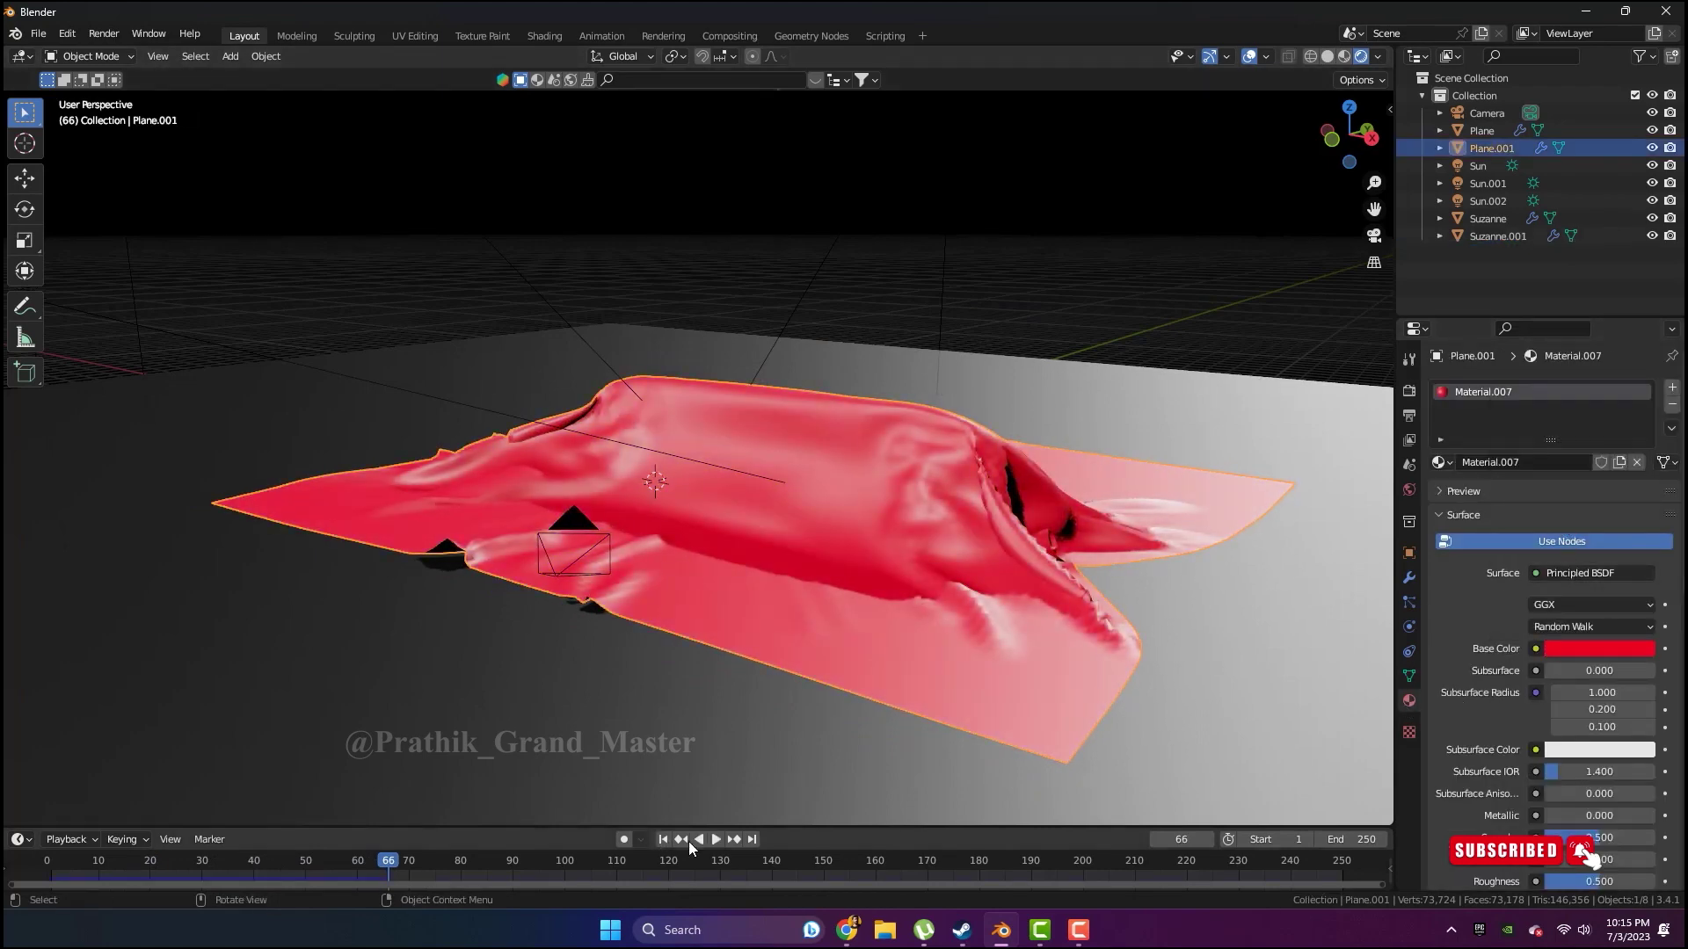
click(716, 839)
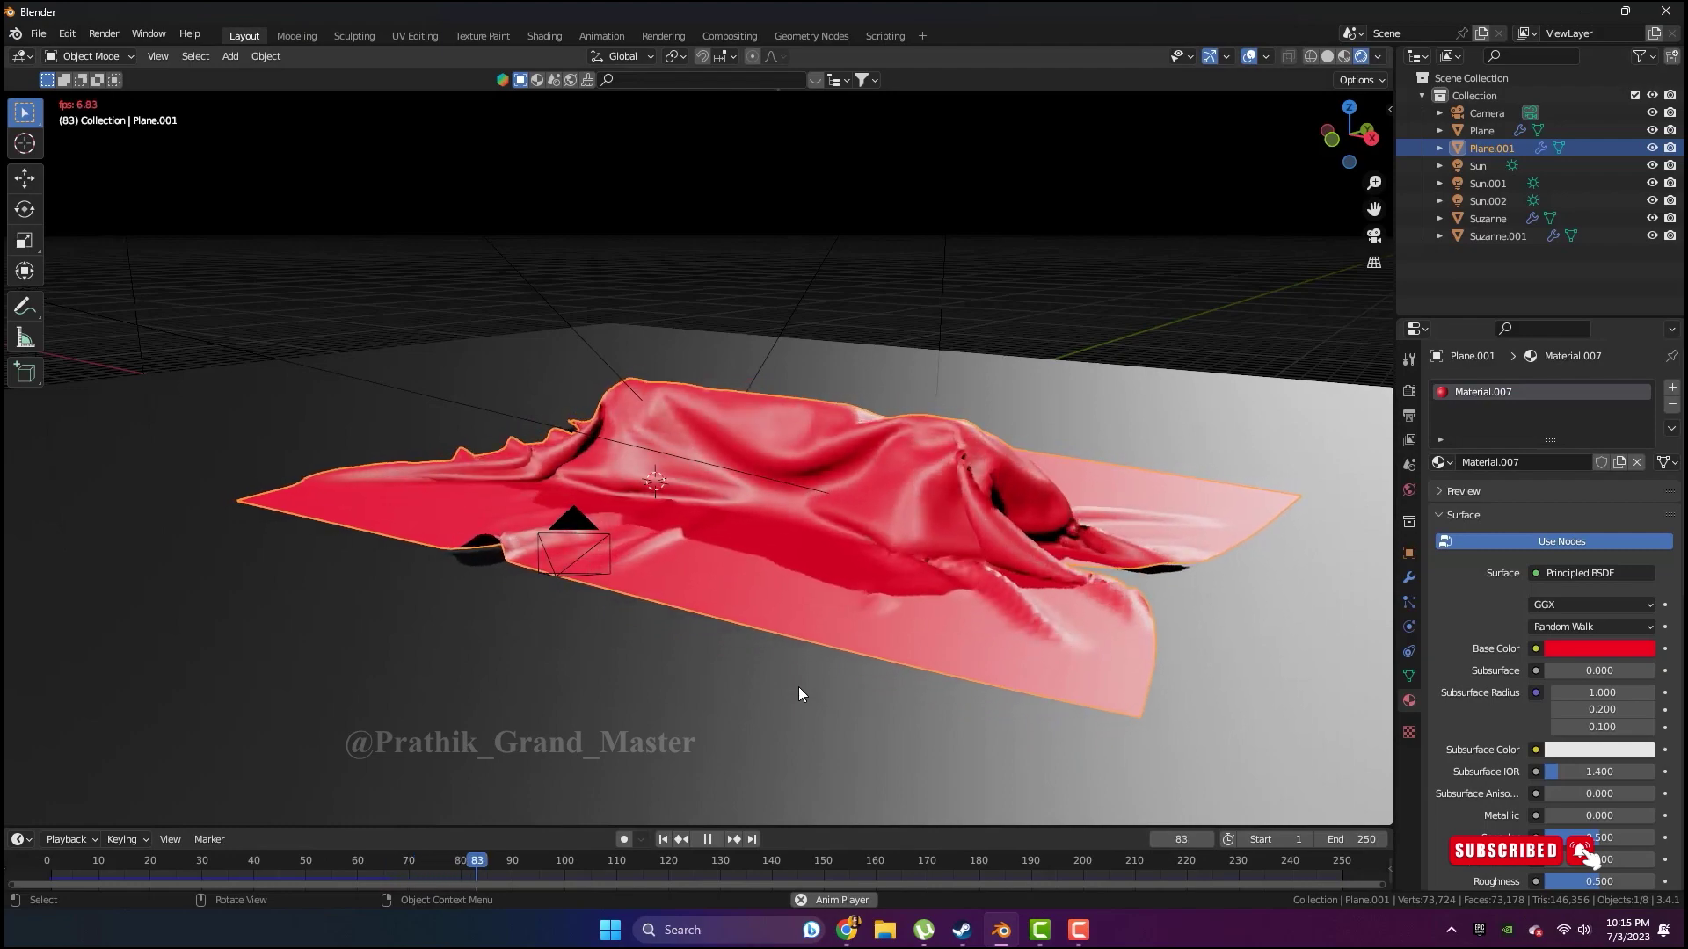
key(space)
mouse_move(798, 687)
middle_down()
mouse_move(650, 610)
mouse_move(1025, 603)
mouse_move(1013, 551)
mouse_move(953, 545)
mouse_move(932, 580)
middle_up()
drag(557, 858, 262, 865)
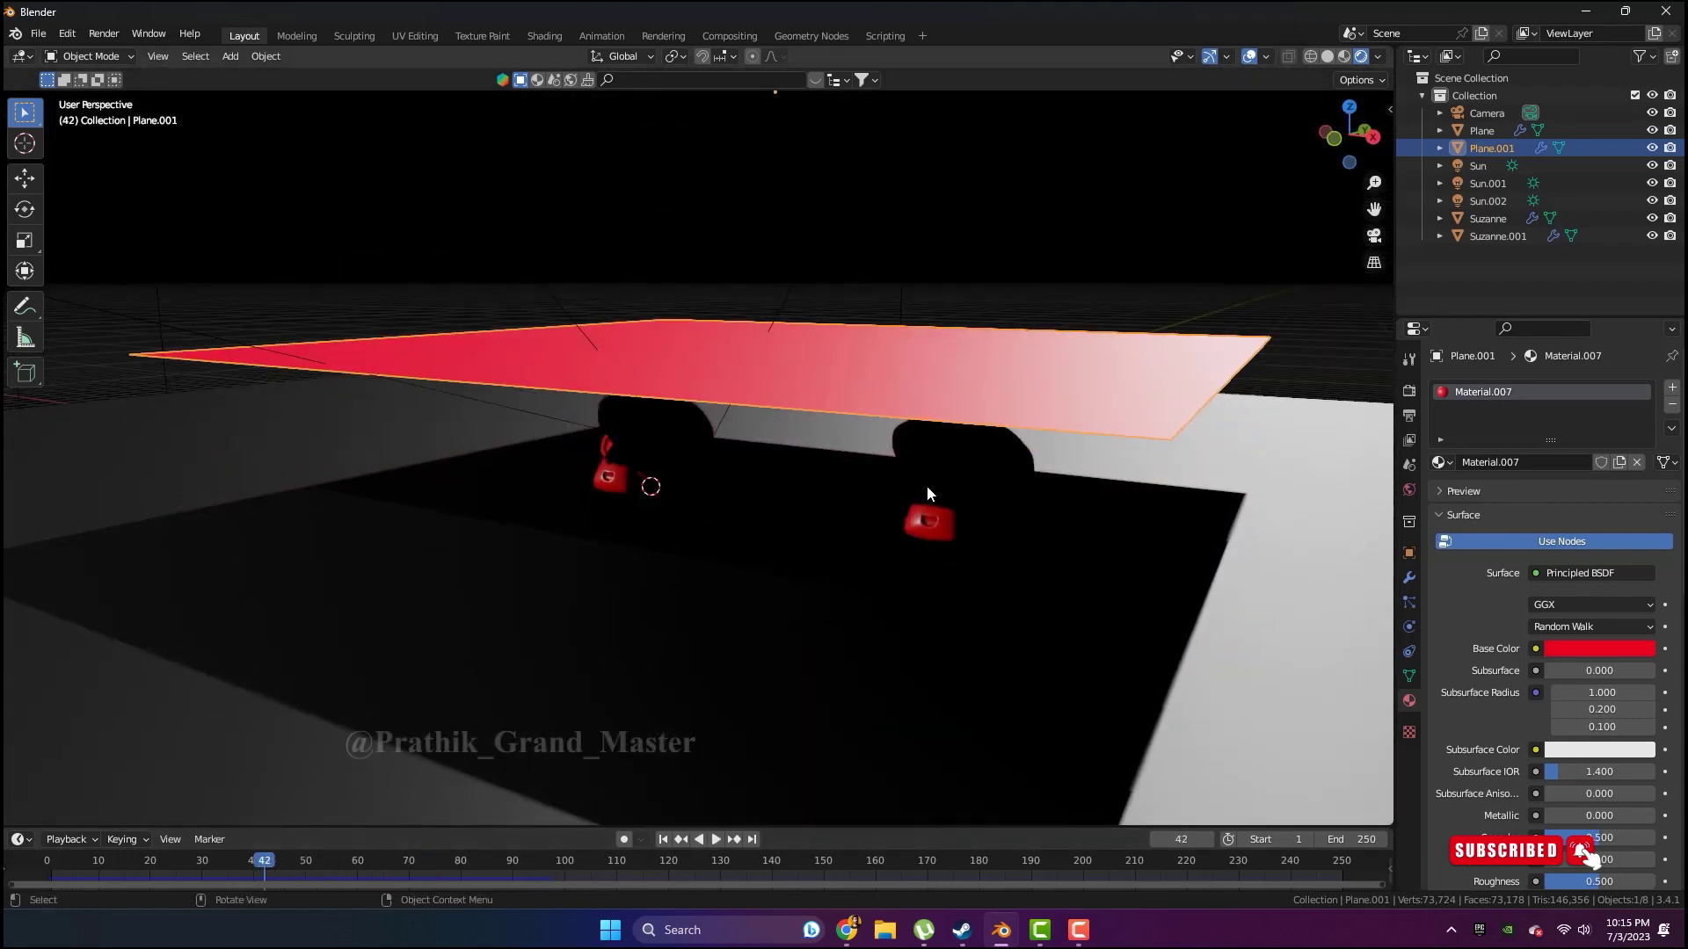
Select Suzanne.001 and scale it up uniformly
click(995, 506)
key(s)
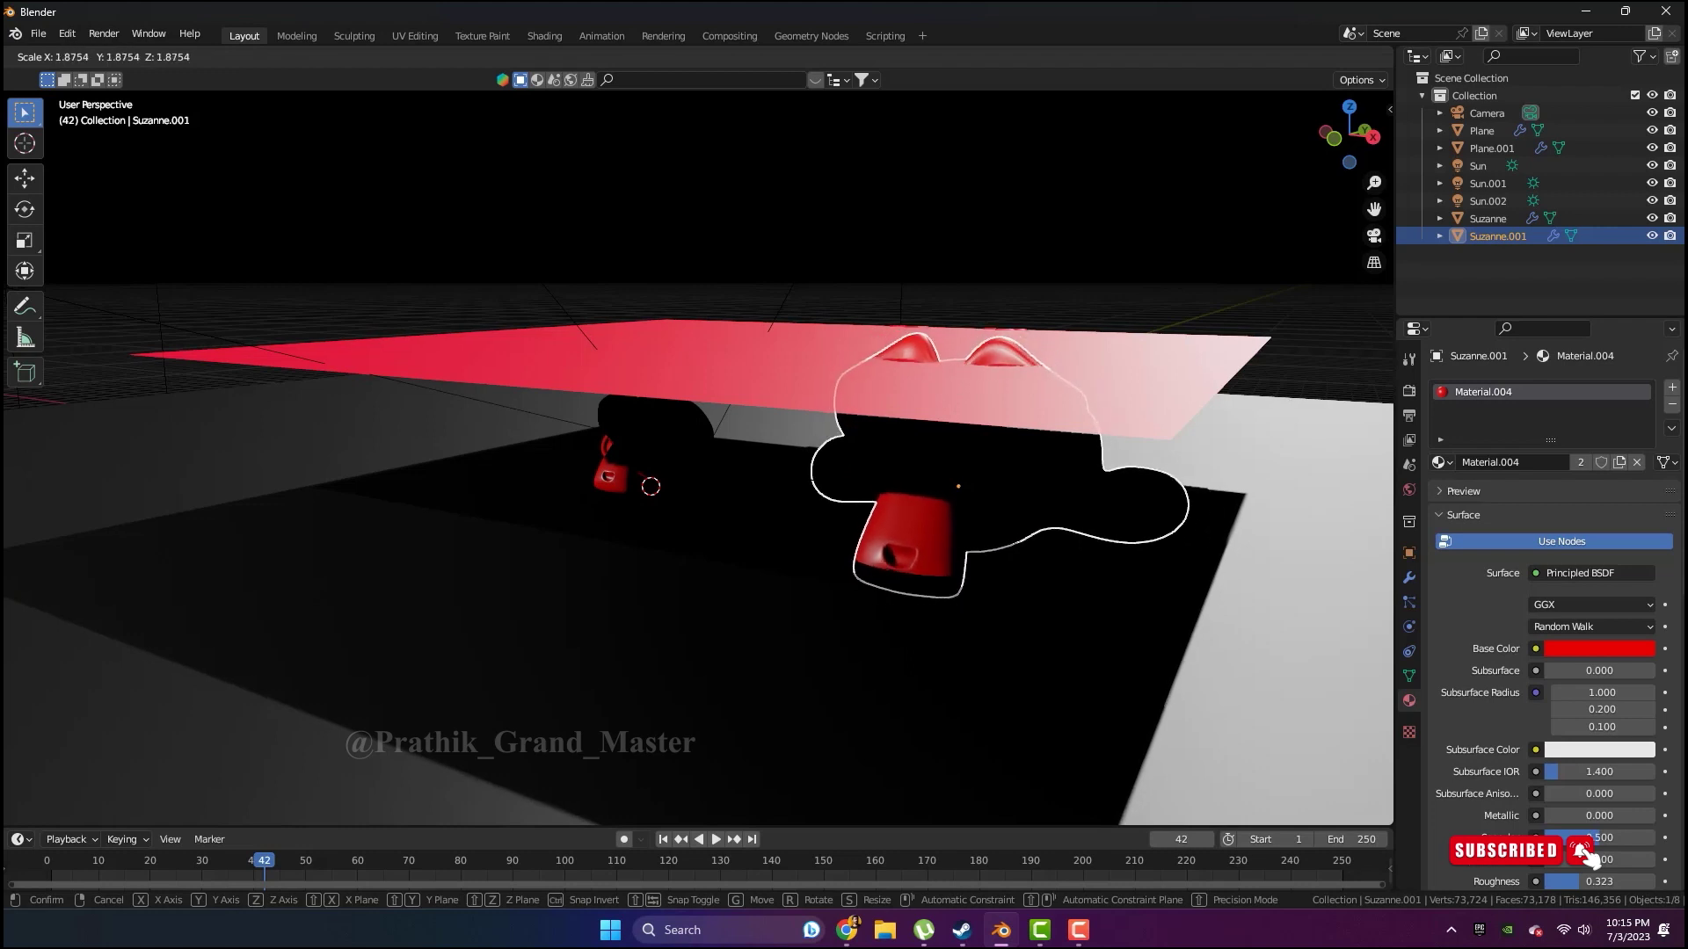
click(1065, 573)
Stretch Suzanne.001 along X to 1.822 and replay the cloth drape to frame 84
key(s)
key(z)
key(x)
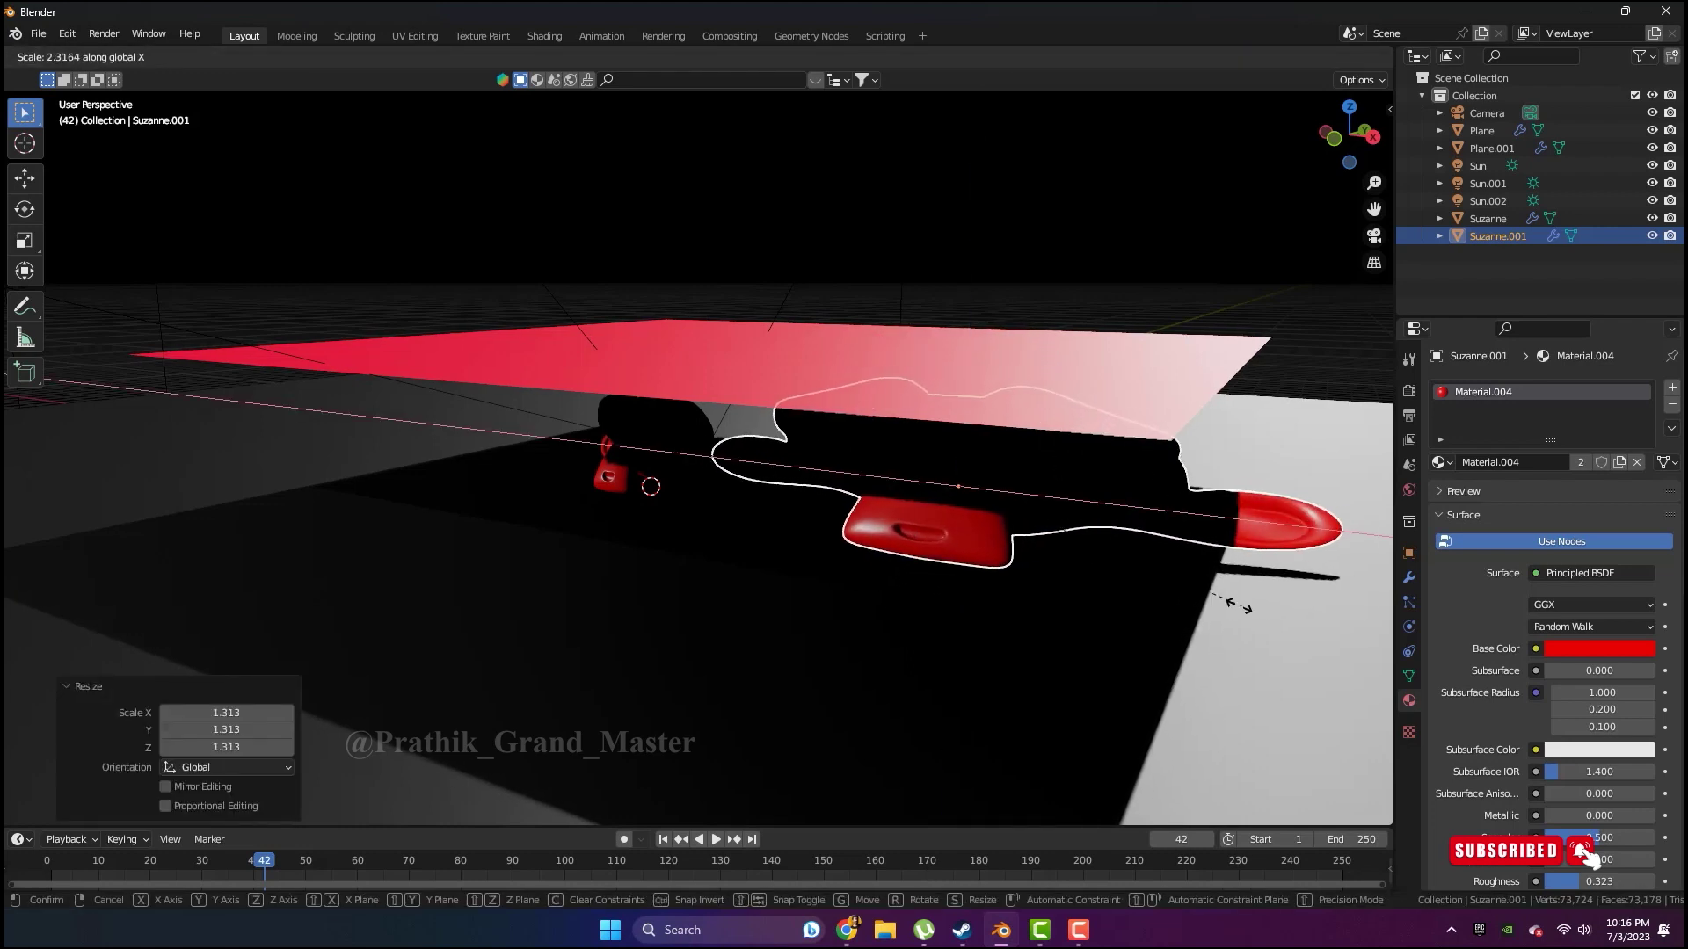
click(763, 809)
click(716, 839)
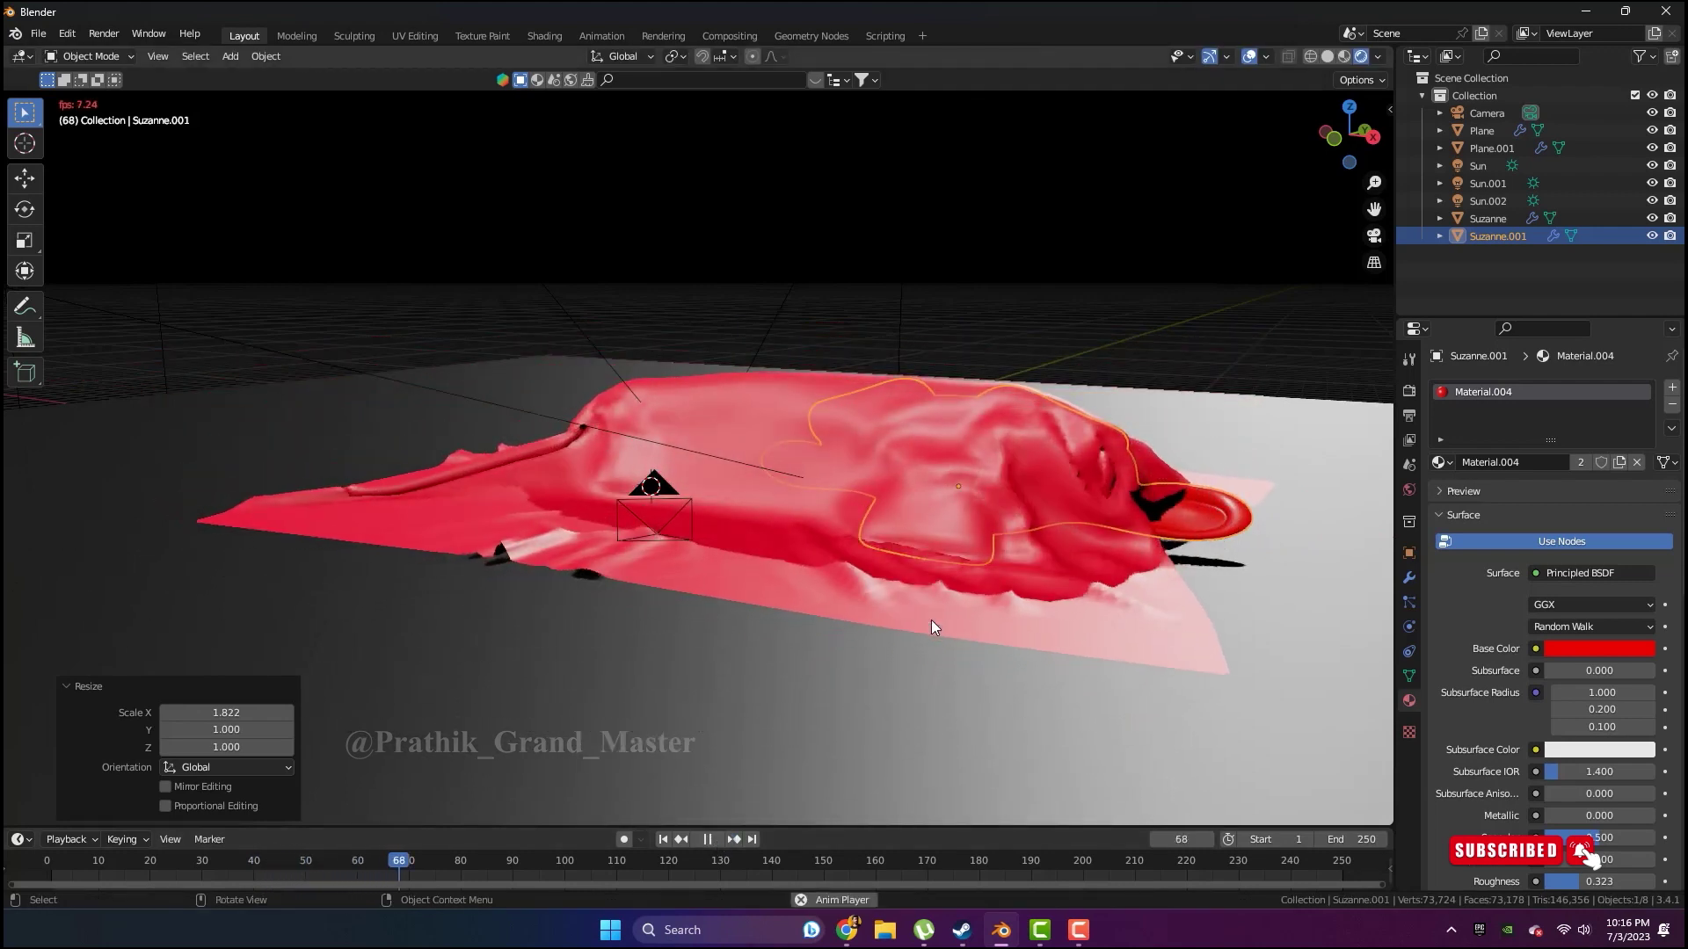
key(space)
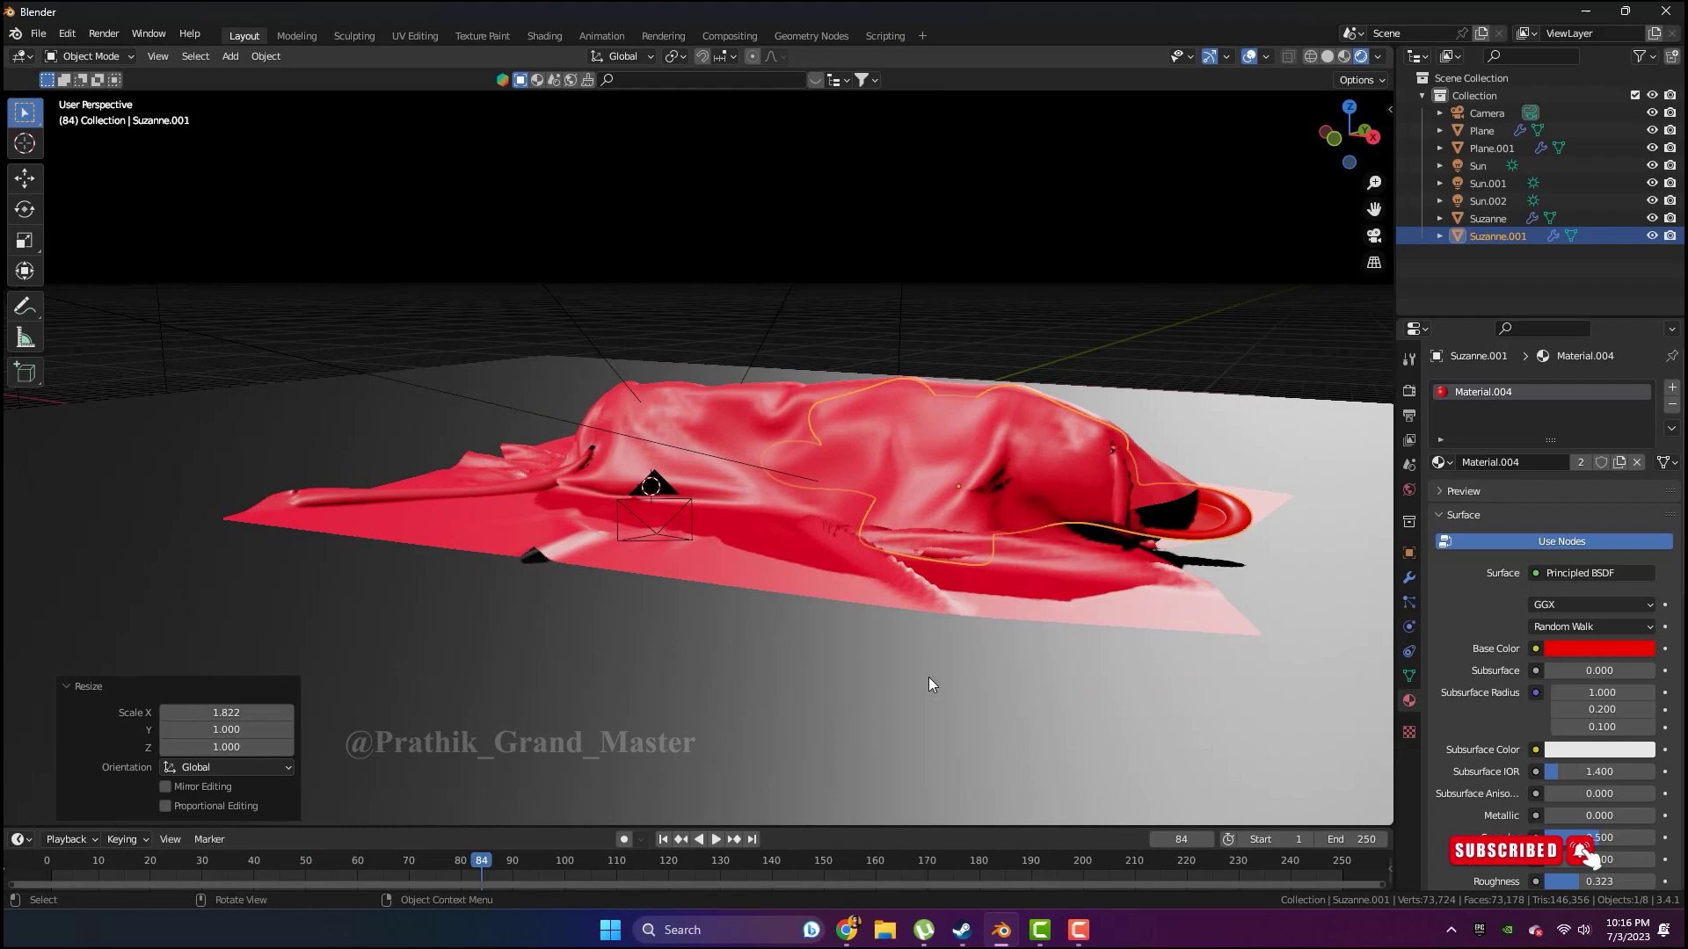